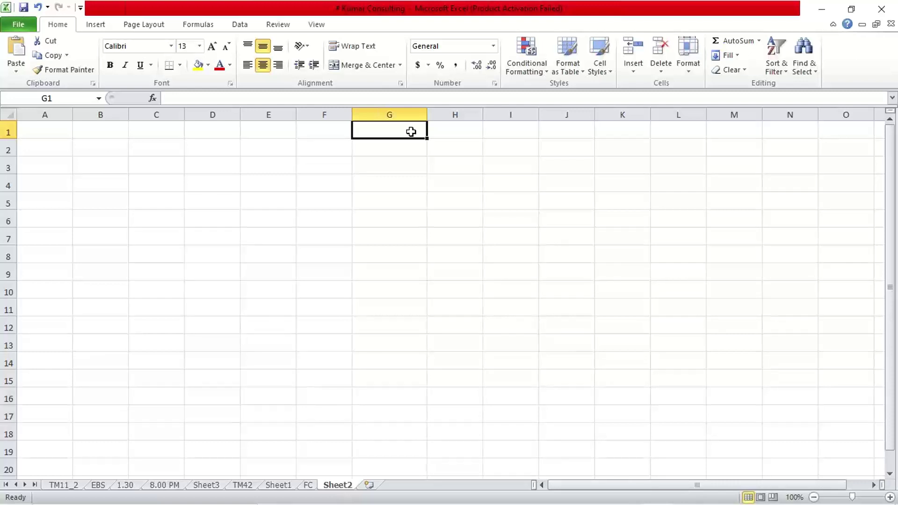
# Step: Enter the heading XYZ LTD. in cell G1 and apply a bottom border to it
pyautogui.click(405, 149)
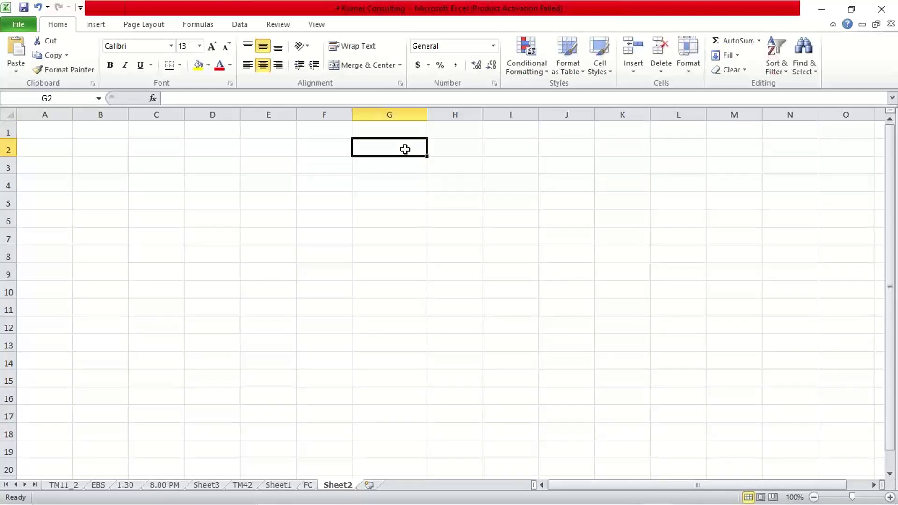
pyautogui.press('Up')
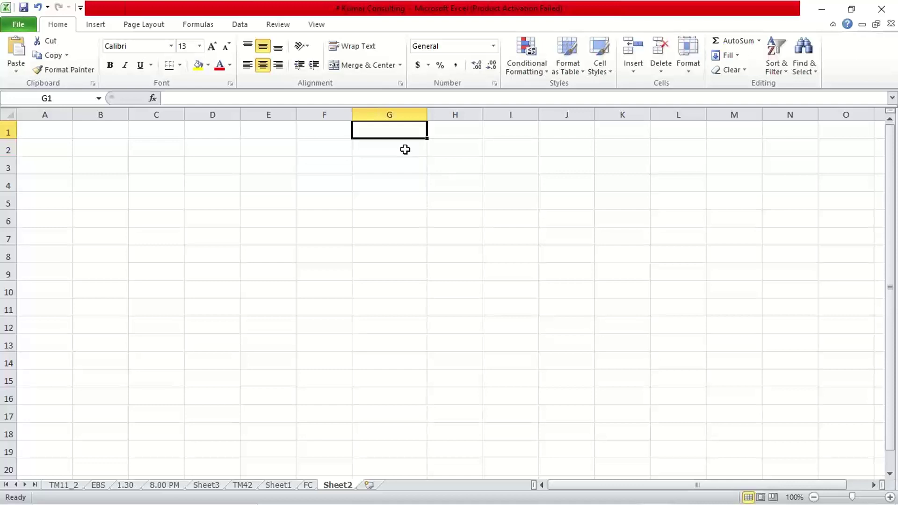
pyautogui.write('XYZ ')
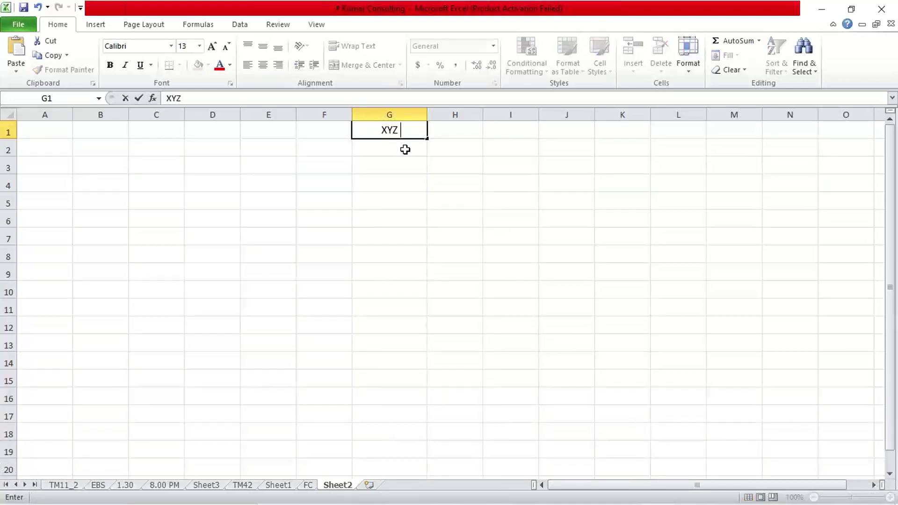
pyautogui.write('LTD.')
pyautogui.press('Return')
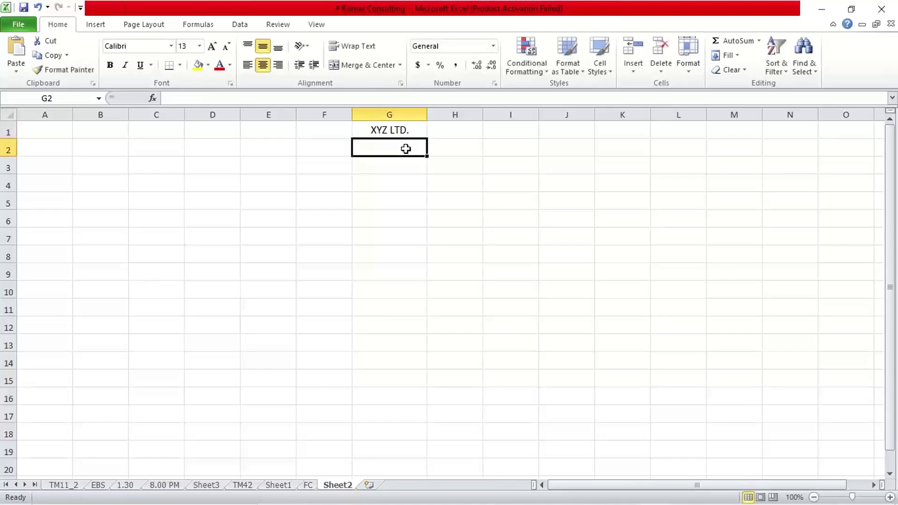
pyautogui.click(399, 131)
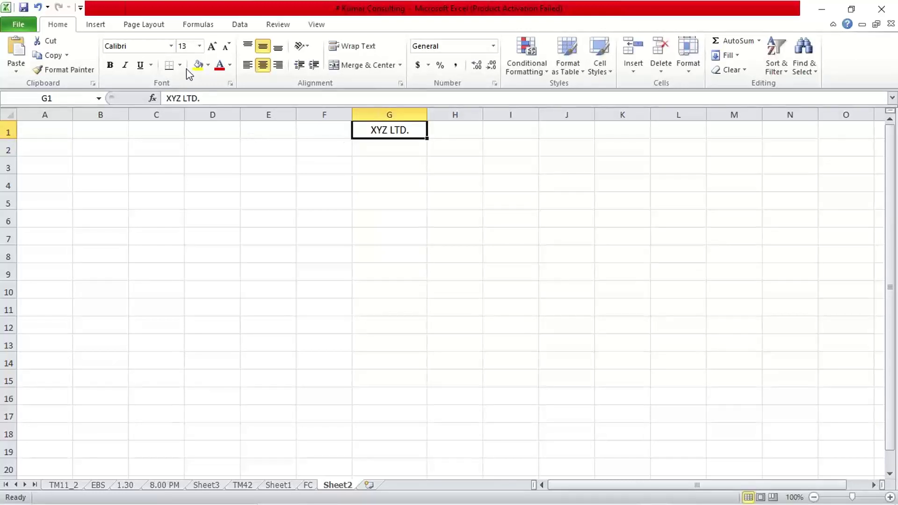
pyautogui.click(393, 149)
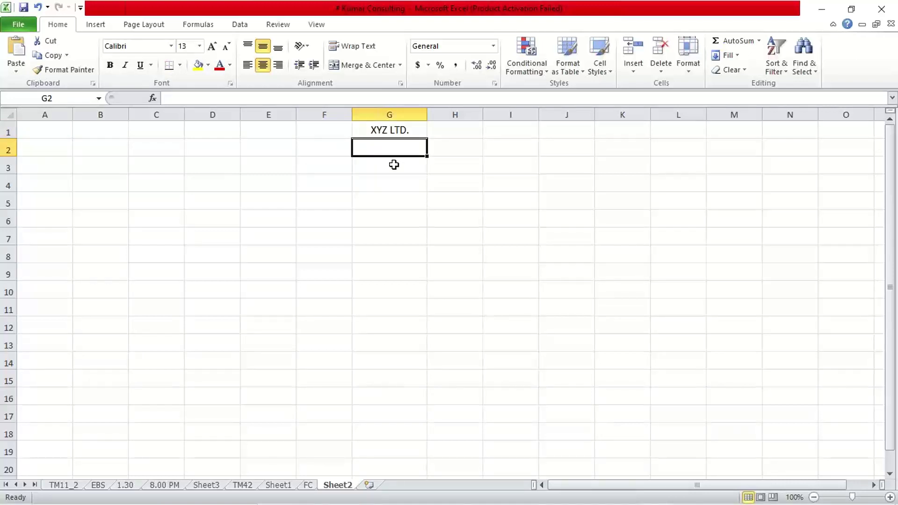
# Step: Enter the amounts 4000, 3000, 6000, 8000, 2000, 7000 and 5000 down cells G3 to G9
pyautogui.click(394, 165)
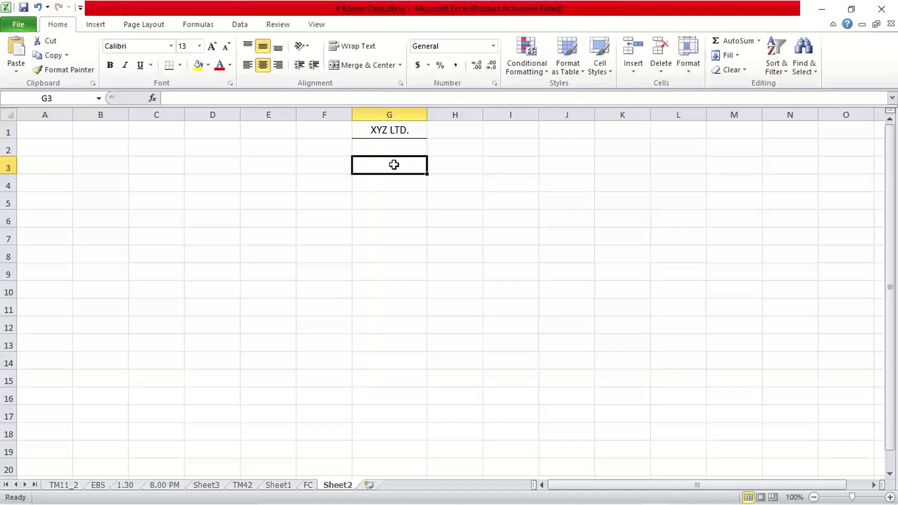
pyautogui.write('4000')
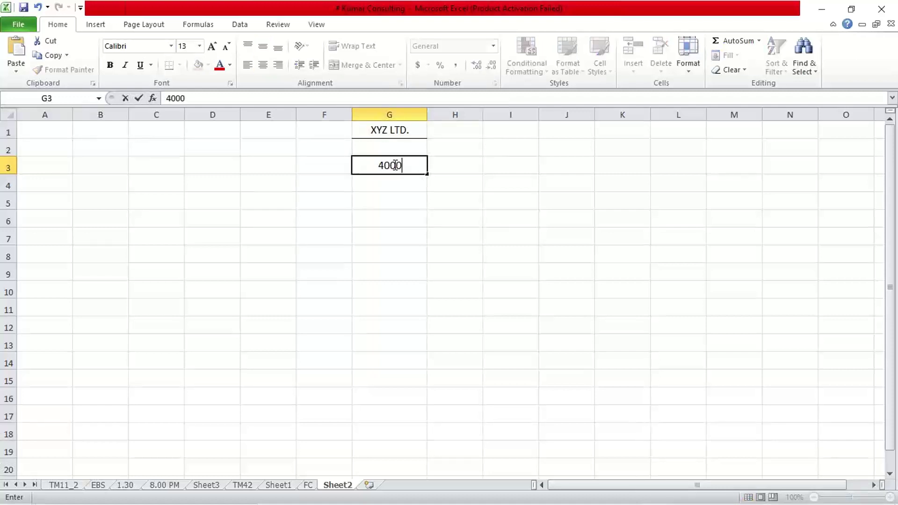
pyautogui.press('Return')
pyautogui.write('3000')
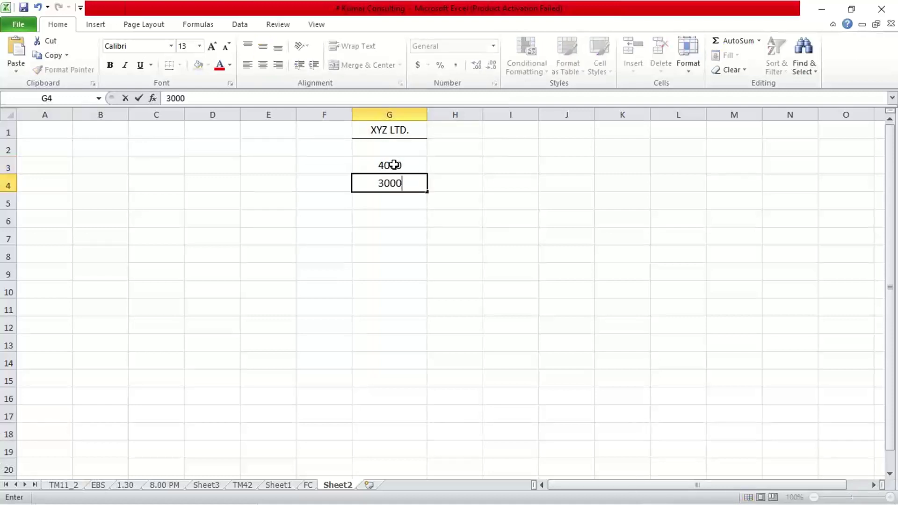
pyautogui.press('Return')
pyautogui.write('6000')
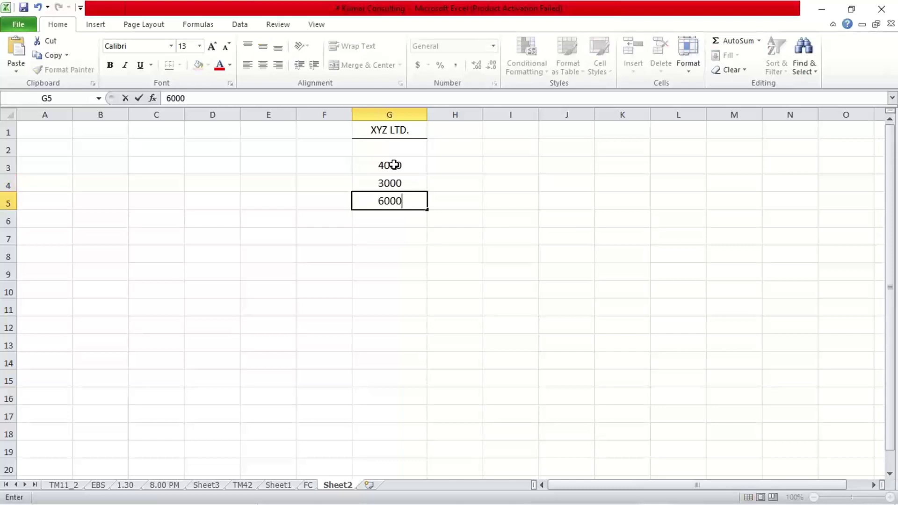
pyautogui.press('Return')
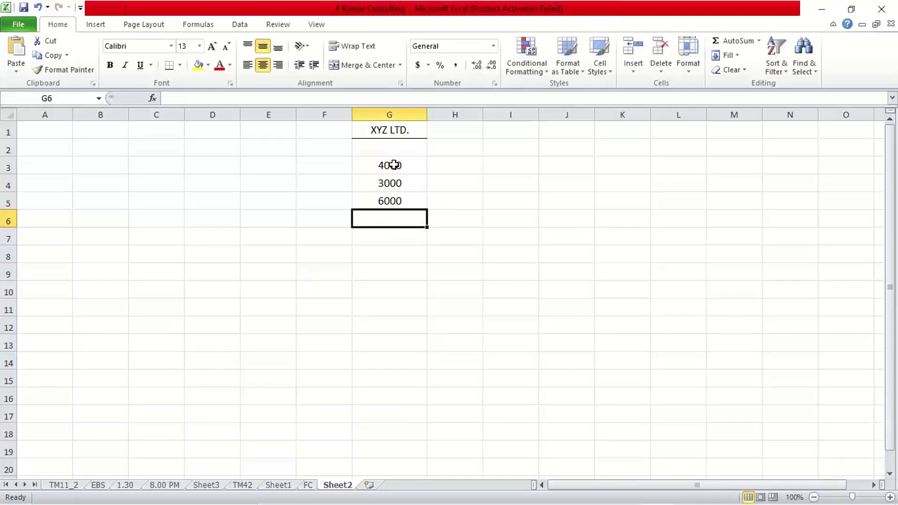
pyautogui.write('8000')
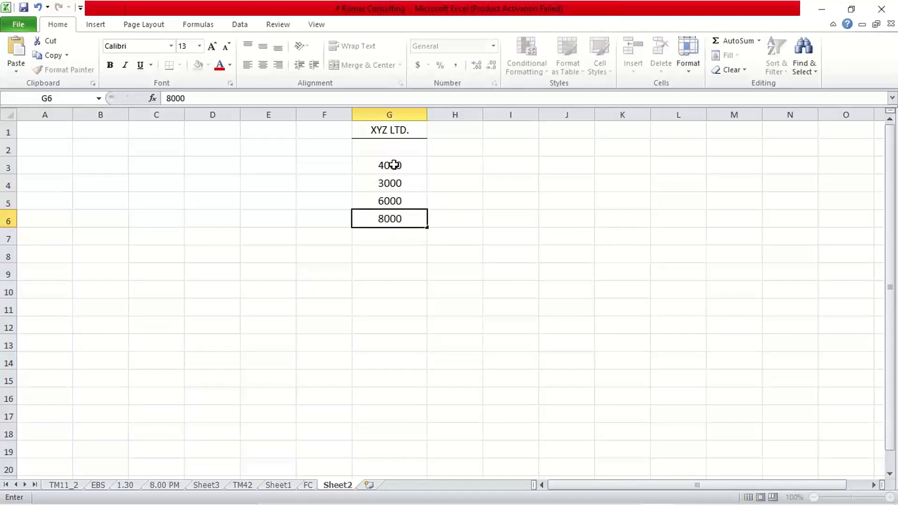
pyautogui.press('Return')
pyautogui.write('2000')
pyautogui.press('Return')
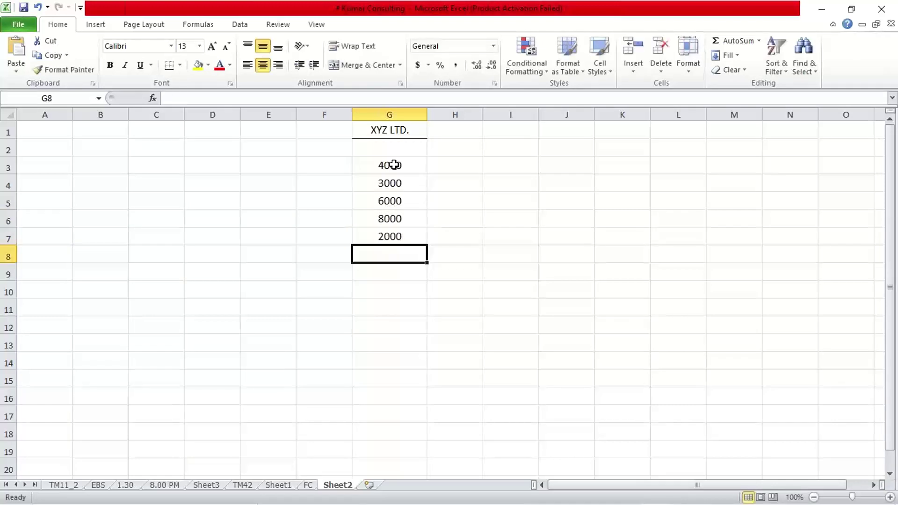
pyautogui.write('7000')
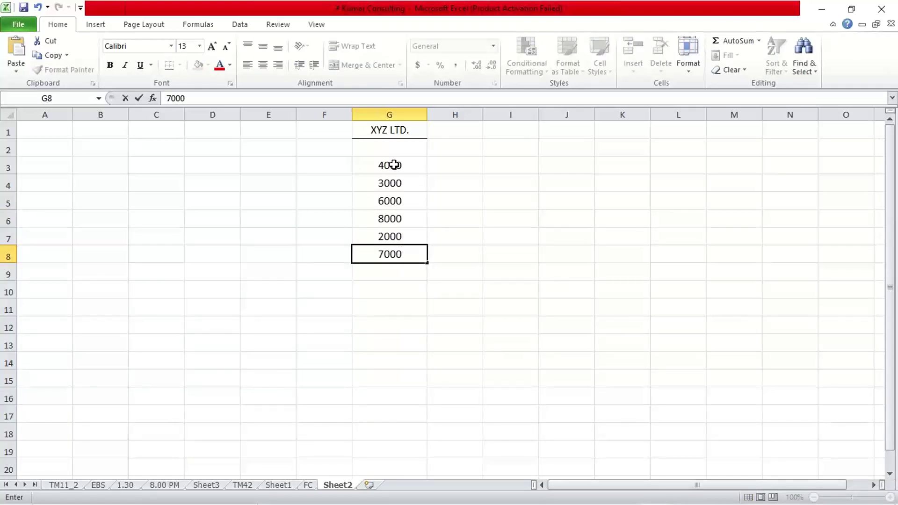
pyautogui.press('Return')
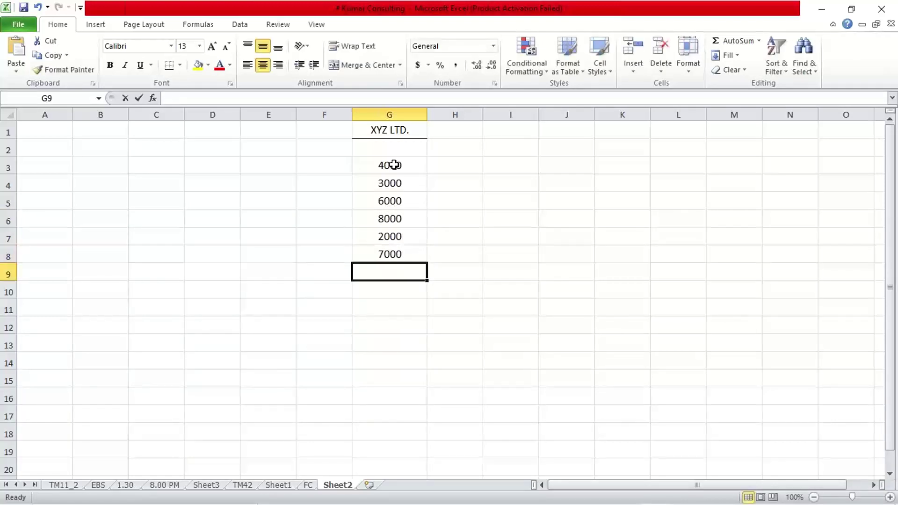
pyautogui.write('5000')
pyautogui.press('Return')
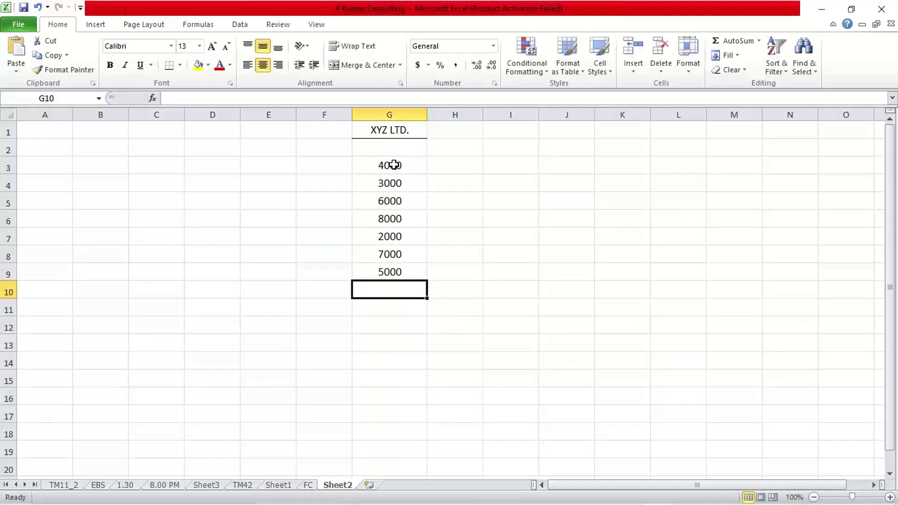
# Step: Review the amounts in G3:G9 listed under the company heading
pyautogui.click(394, 165)
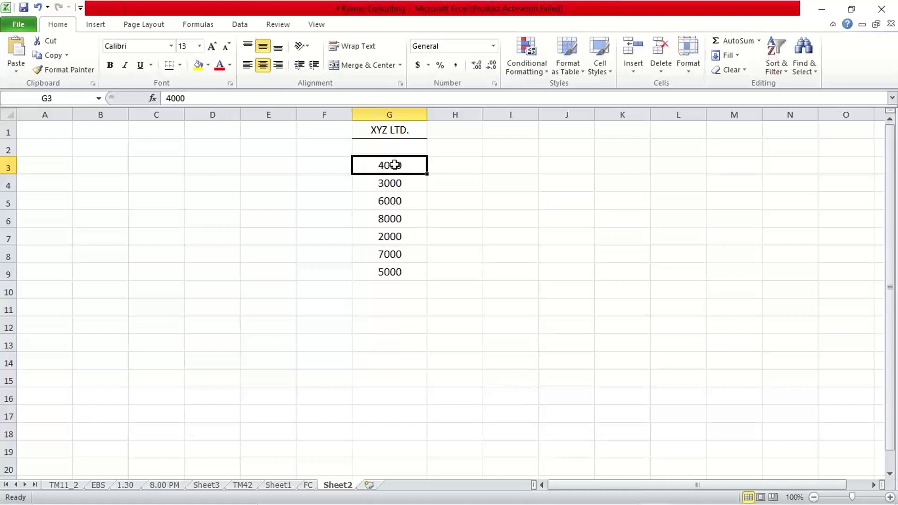
pyautogui.click(291, 277)
pyautogui.moveTo(397, 171); pyautogui.dragTo(397, 267)
pyautogui.click(398, 310)
pyautogui.click(406, 164)
pyautogui.moveTo(406, 163); pyautogui.dragTo(406, 281)
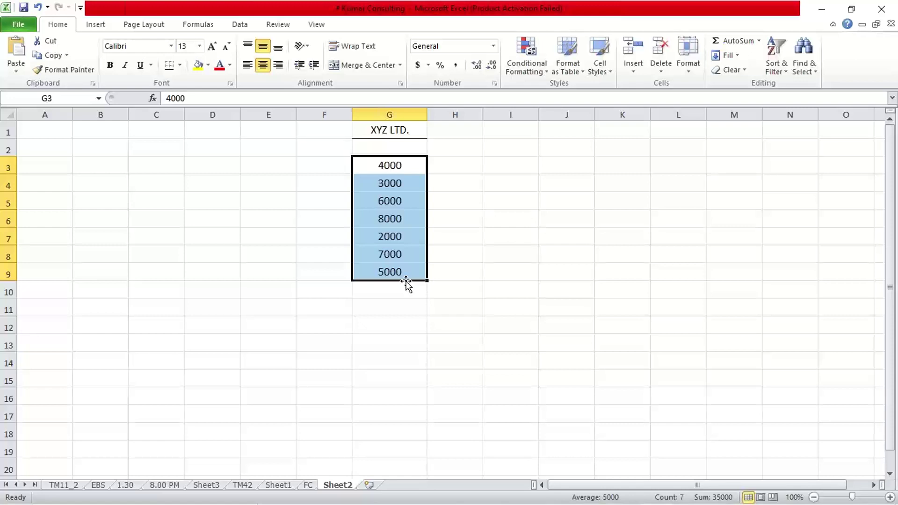
pyautogui.moveTo(403, 167); pyautogui.dragTo(403, 267)
pyautogui.moveTo(396, 166); pyautogui.dragTo(394, 270)
pyautogui.moveTo(399, 168); pyautogui.dragTo(394, 270)
pyautogui.click(405, 174)
pyautogui.moveTo(405, 174); pyautogui.dragTo(400, 289)
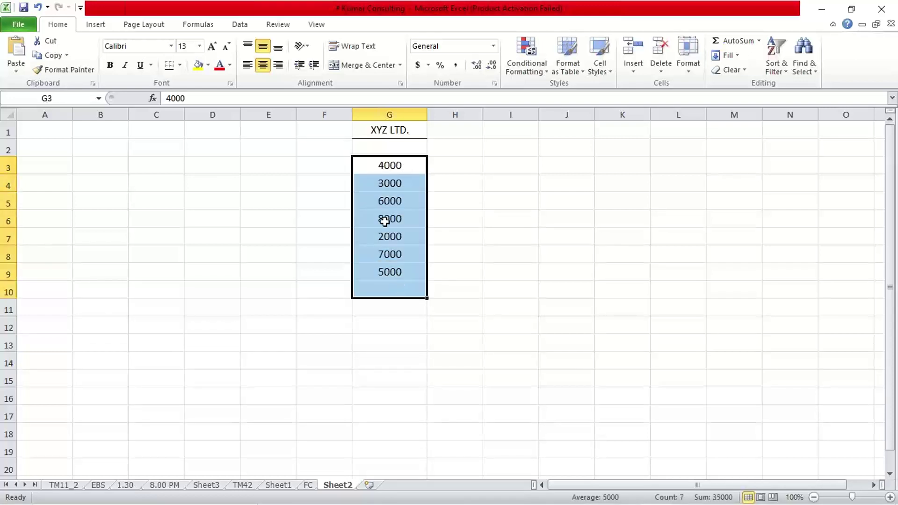
pyautogui.click(391, 169)
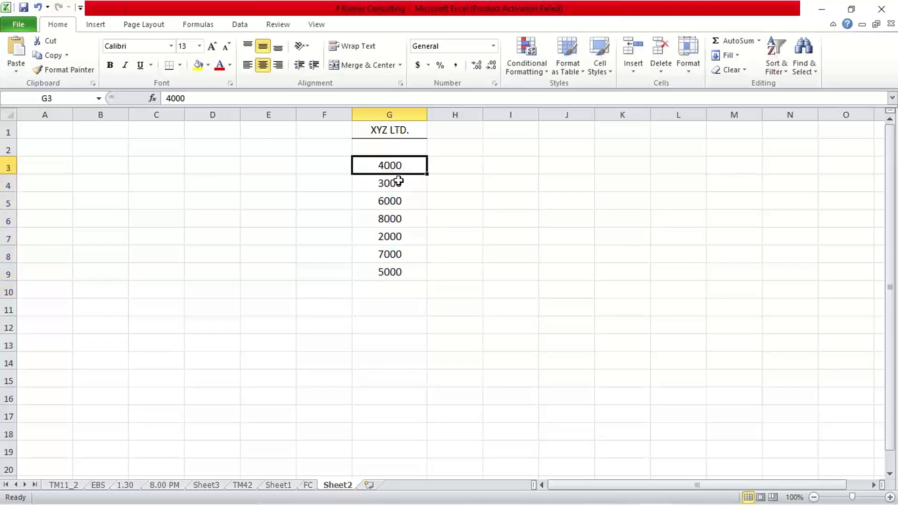
pyautogui.click(399, 181)
pyautogui.click(393, 204)
pyautogui.click(393, 236)
pyautogui.click(394, 271)
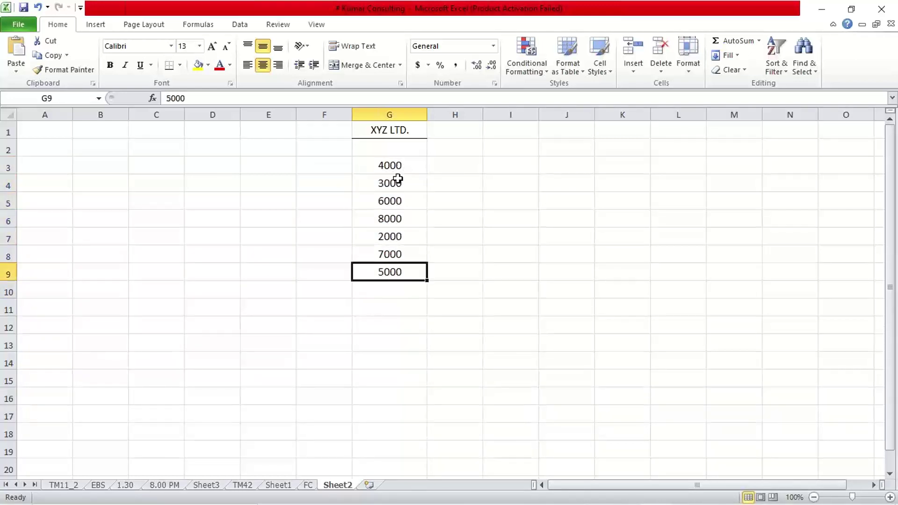
pyautogui.moveTo(395, 166); pyautogui.dragTo(403, 285)
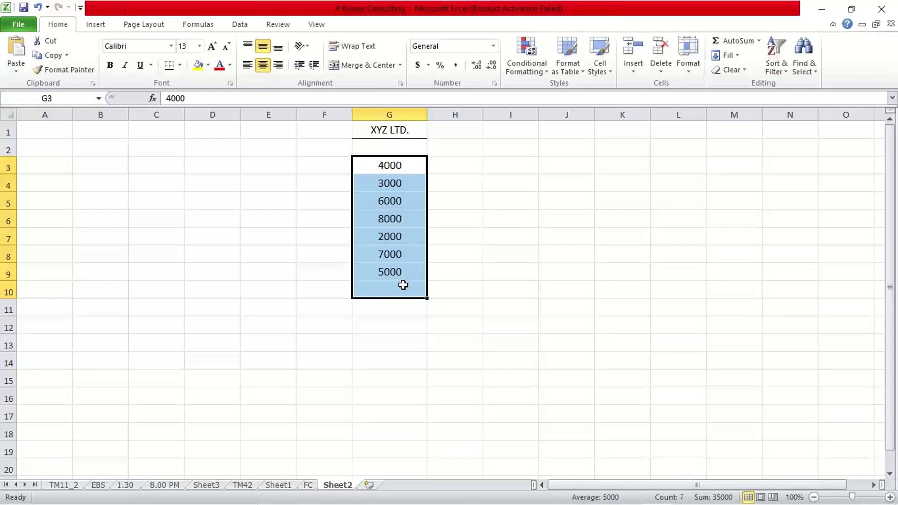
pyautogui.click(395, 134)
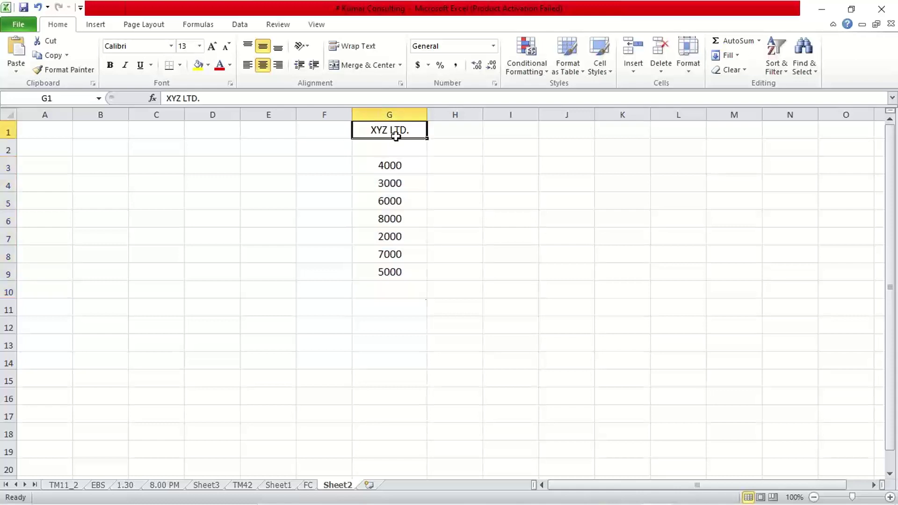
pyautogui.click(404, 166)
# Step: Enter 30 DYS in H3 beside the first amount and fill it down to H9
pyautogui.click(450, 167)
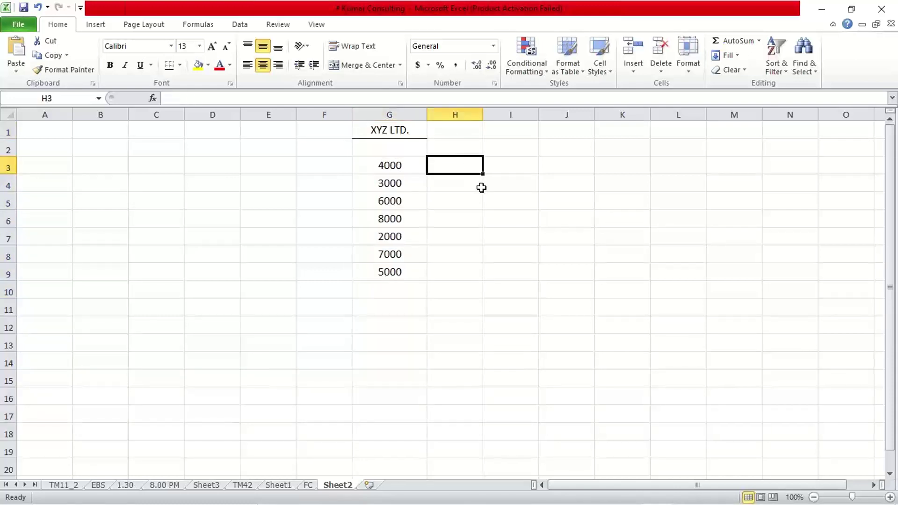
pyautogui.write('30')
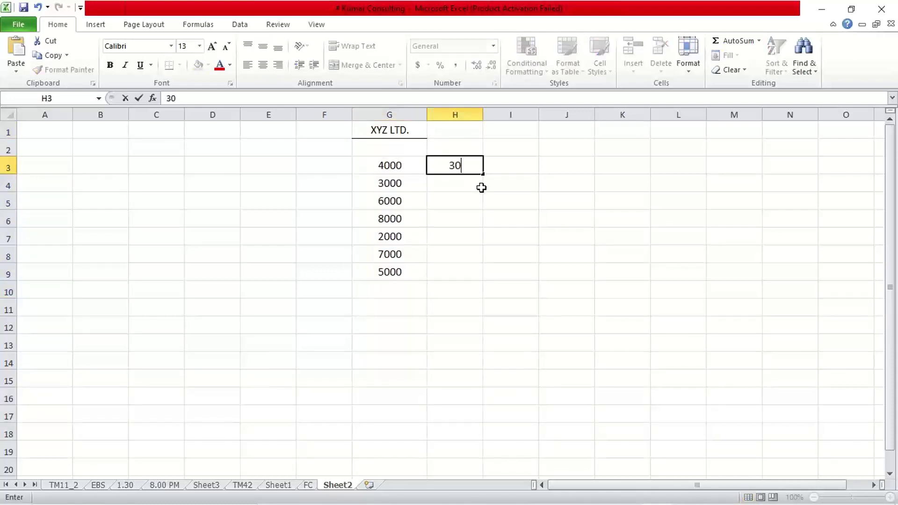
pyautogui.write(' DYS')
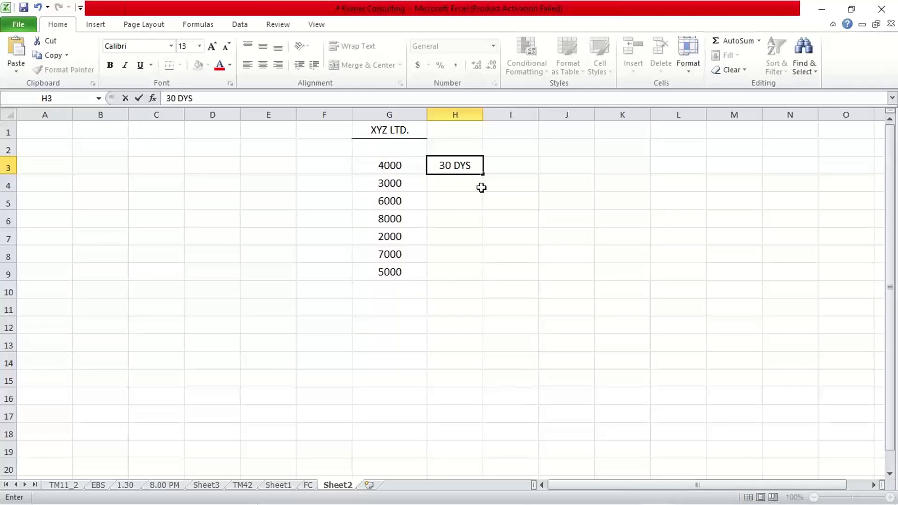
pyautogui.press('Return')
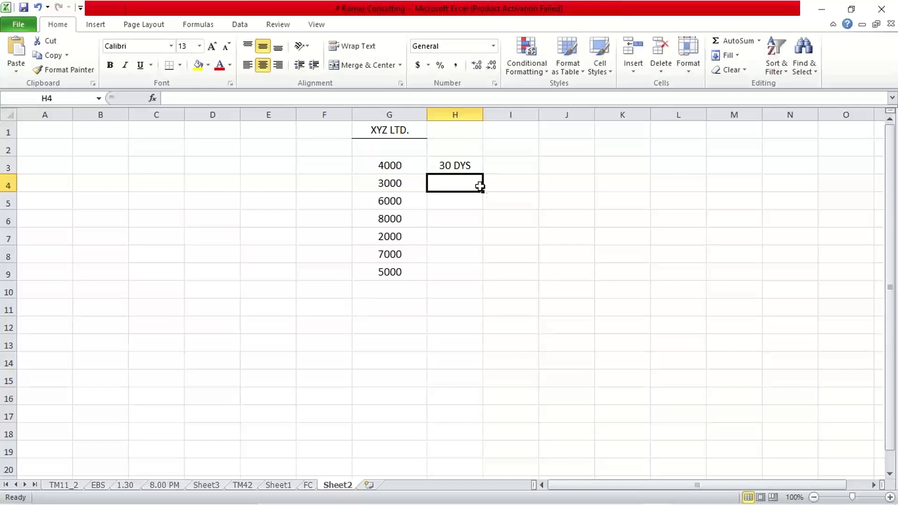
pyautogui.moveTo(455, 164); pyautogui.dragTo(442, 278)
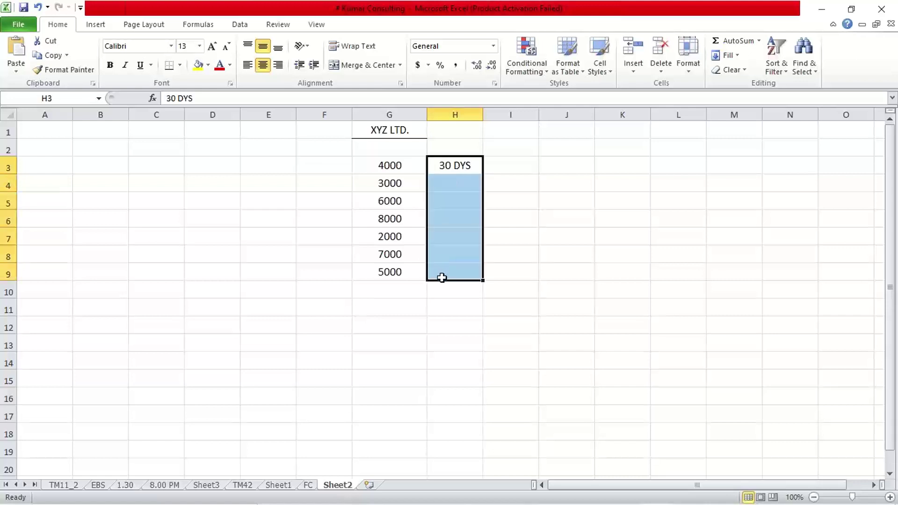
pyautogui.hotkey('ctrl', 'd')
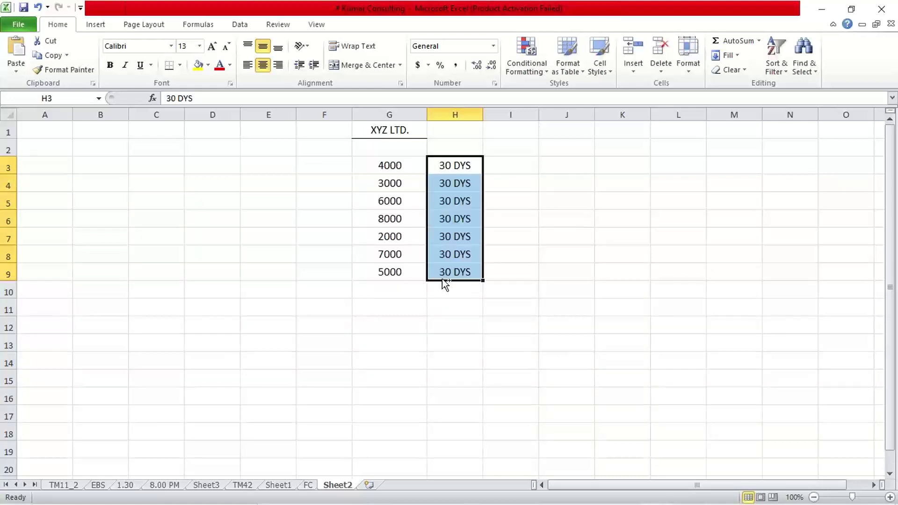
# Step: Enter the July dates 05.07.2022 and 15.07.2022 in F3 and F4, beside the first two amounts
pyautogui.click(394, 163)
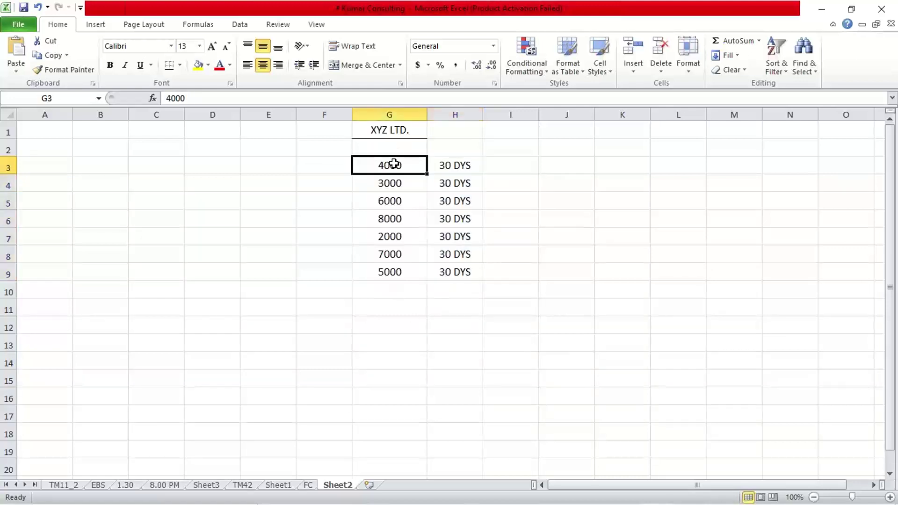
pyautogui.click(392, 206)
pyautogui.click(326, 168)
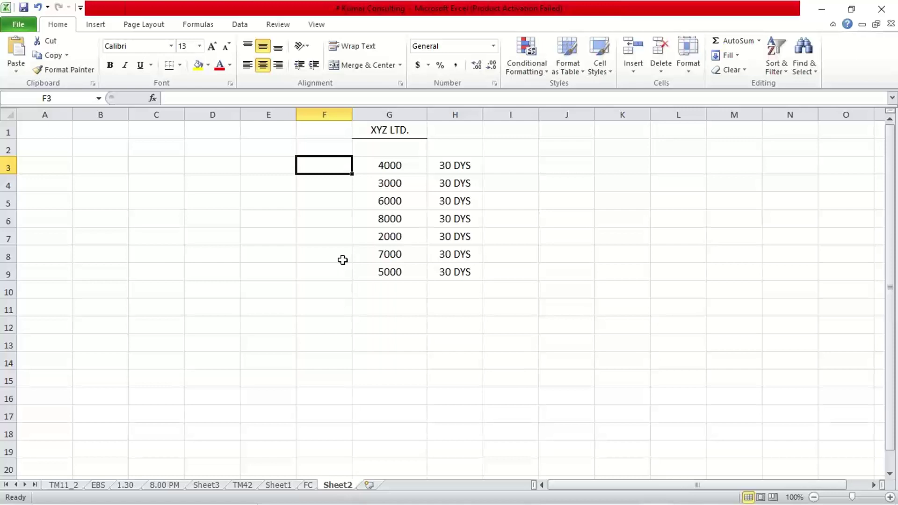
pyautogui.write('0')
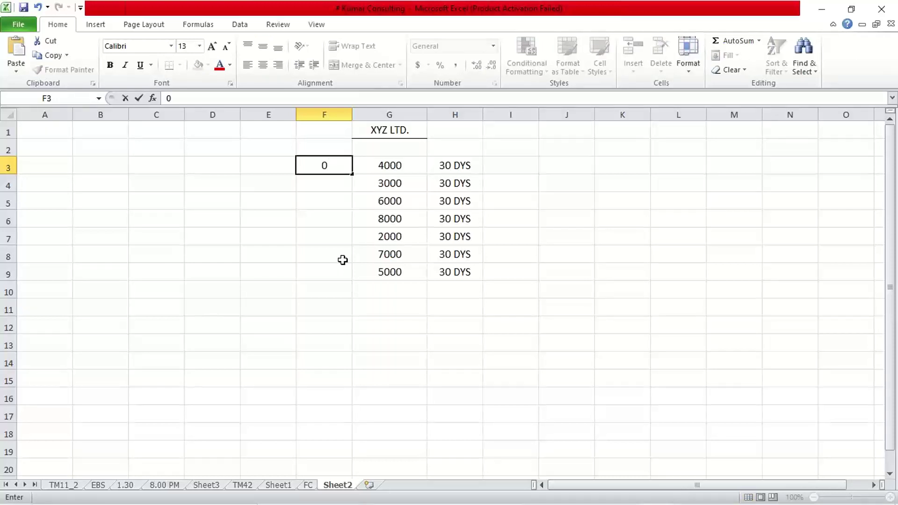
pyautogui.write('5.07.2022')
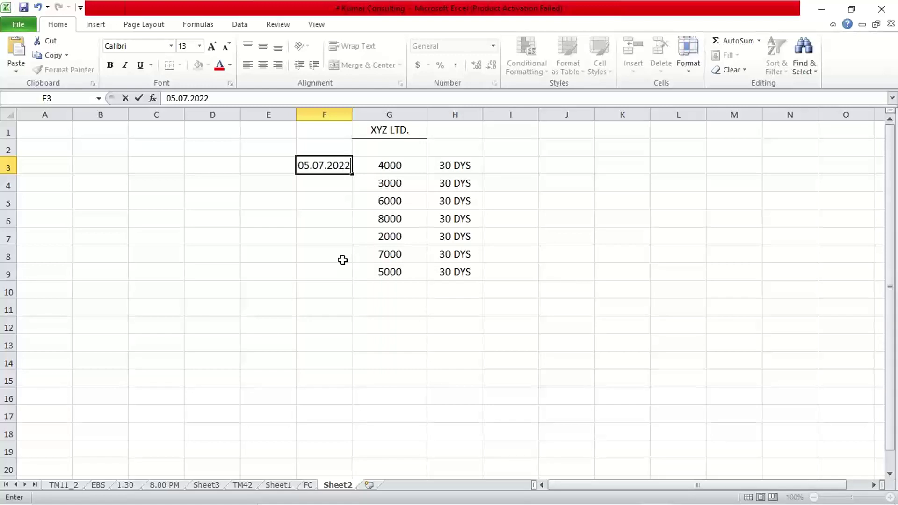
pyautogui.press('Return')
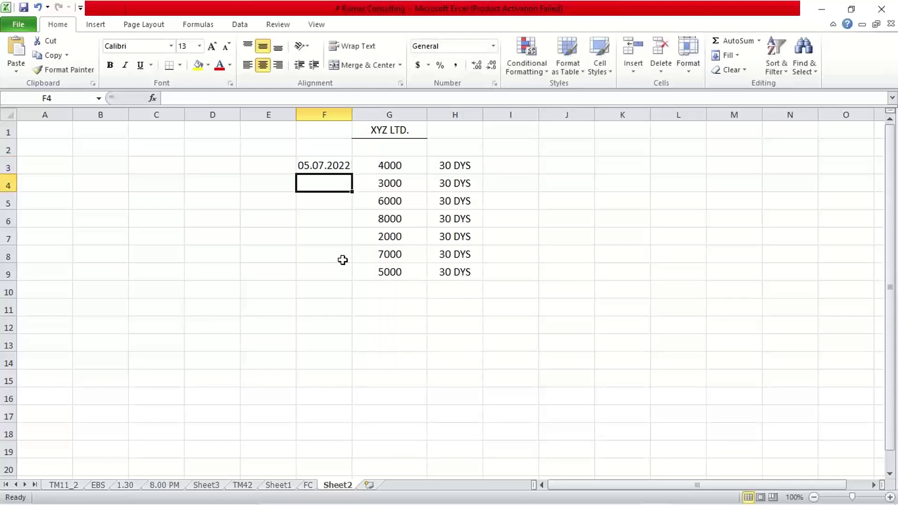
pyautogui.write('15.')
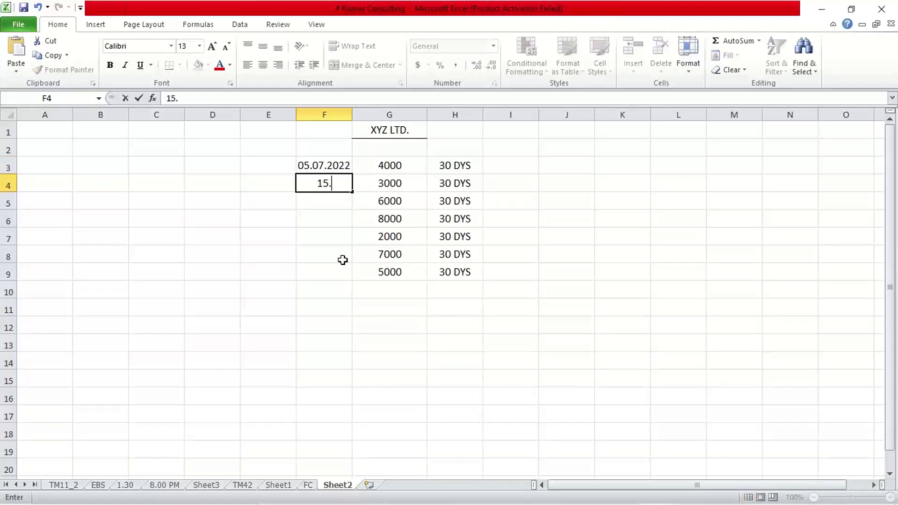
pyautogui.write('0')
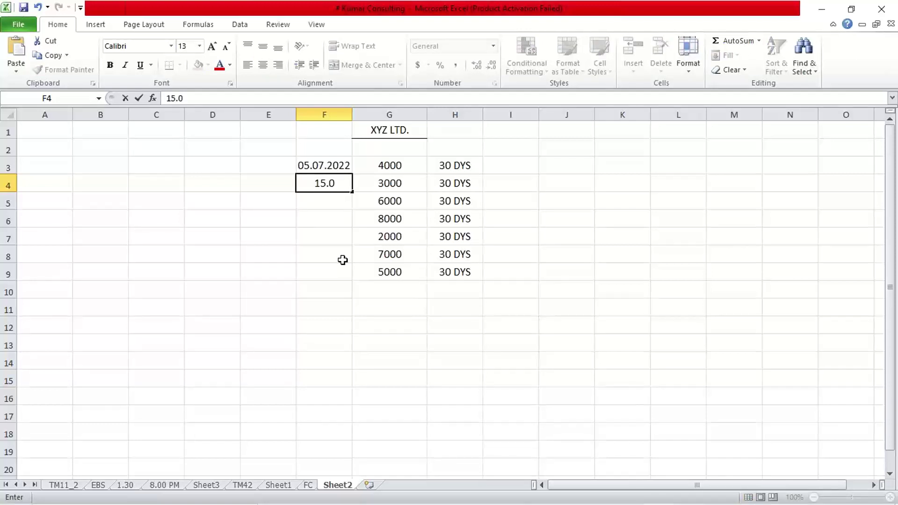
pyautogui.write('7.2022')
pyautogui.press('Return')
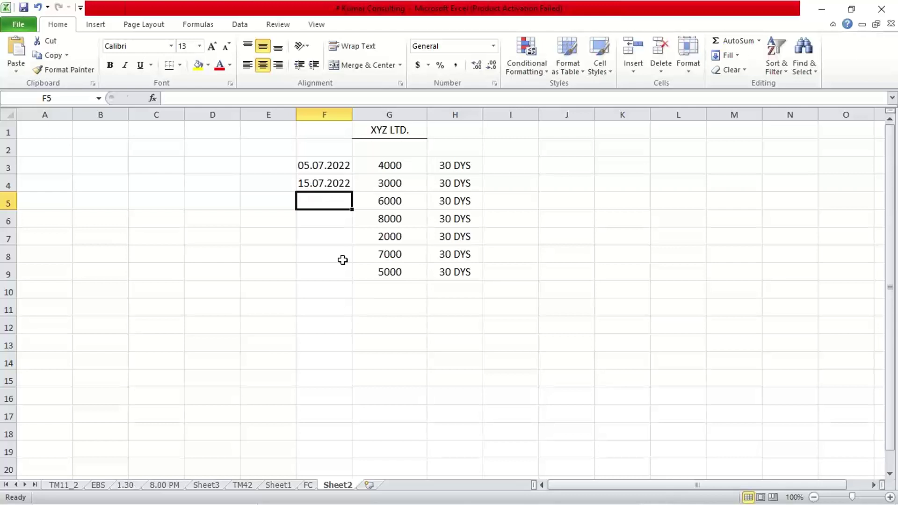
# Step: Enter the August dates 01.08.2022 and 22.08.2022 in cells F5 and F6
pyautogui.write('0')
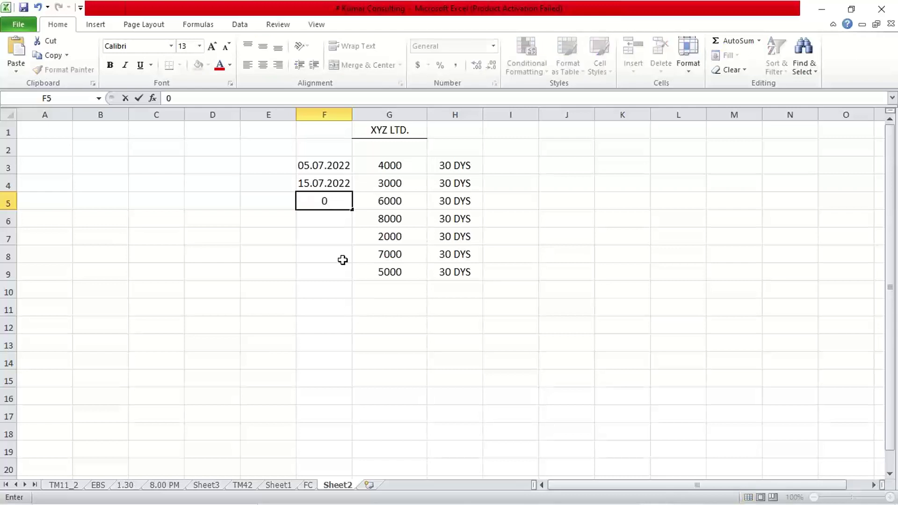
pyautogui.write('1.')
pyautogui.write('08.2022')
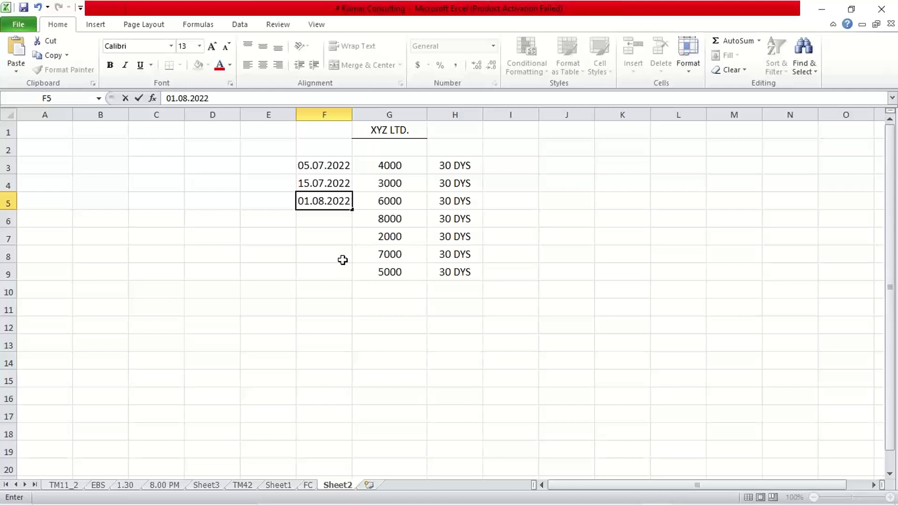
pyautogui.press('Return')
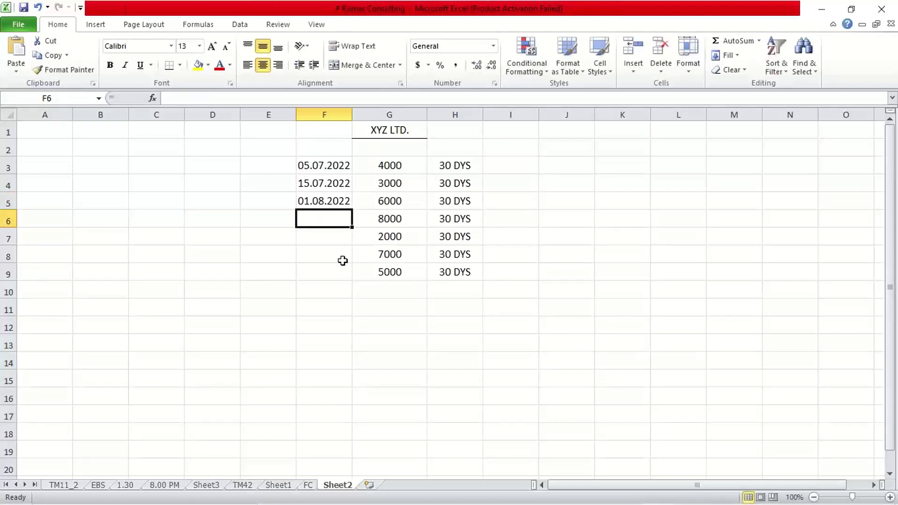
pyautogui.write('22')
pyautogui.press('Return')
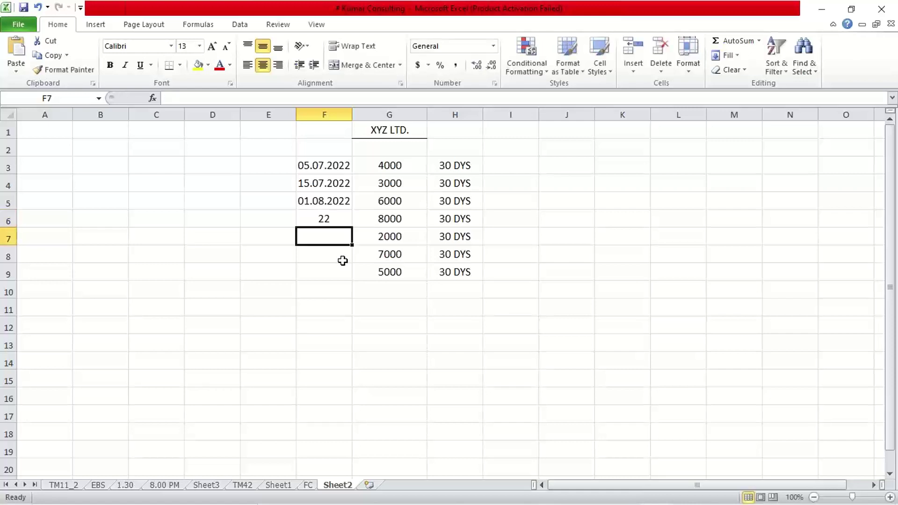
pyautogui.press('Up')
pyautogui.write('22.0')
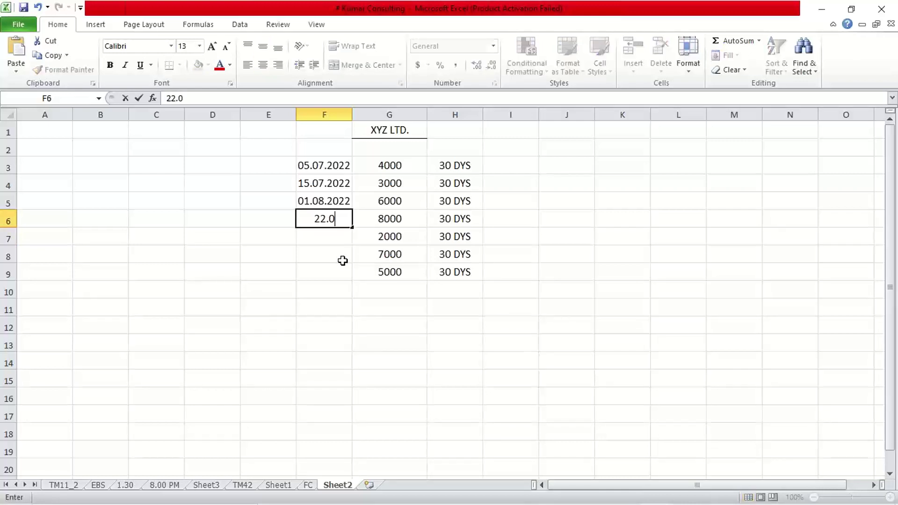
pyautogui.write('8.2022')
pyautogui.press('Return')
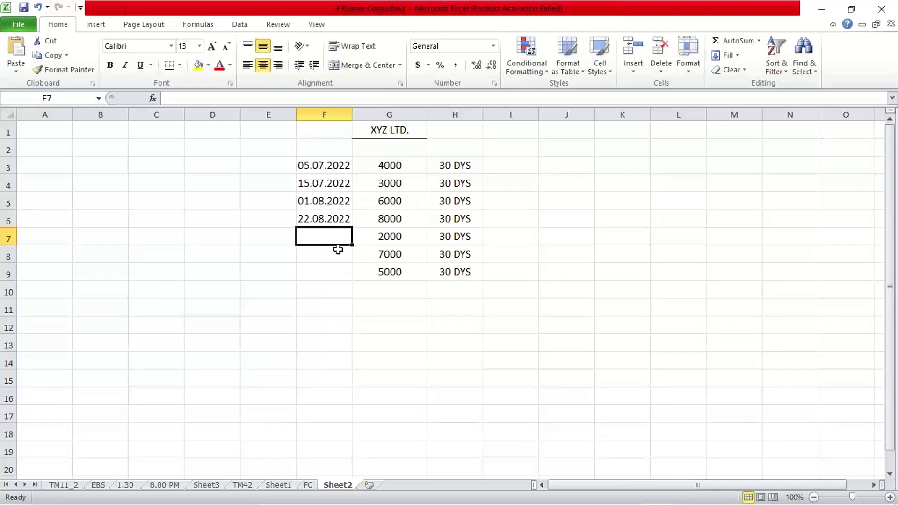
# Step: Complete the date column by entering 03.09.2022, 15.09.2022 and 01.10.2022 in cells F7 to F9
pyautogui.write('03.')
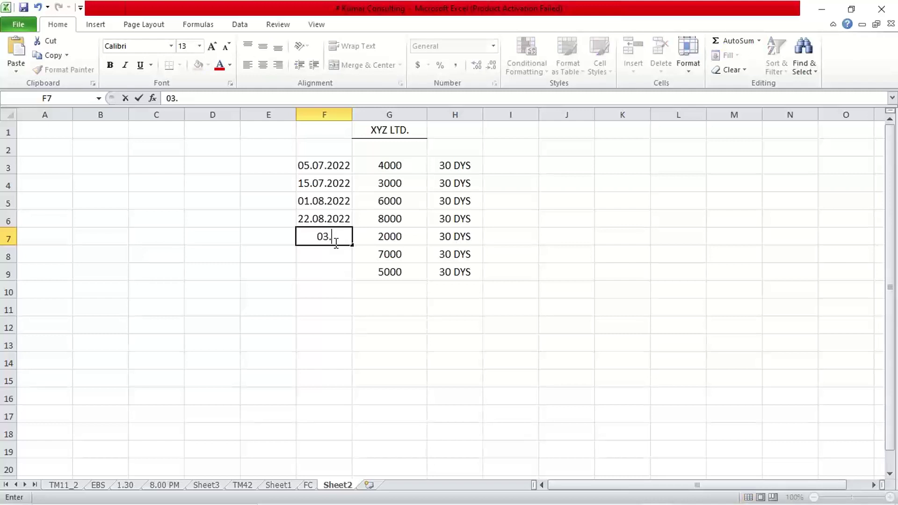
pyautogui.write('09.2022')
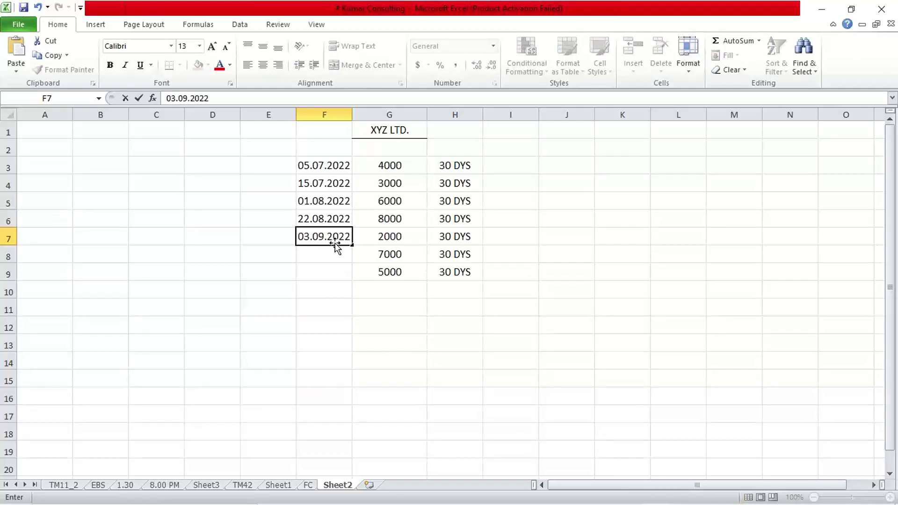
pyautogui.press('Return')
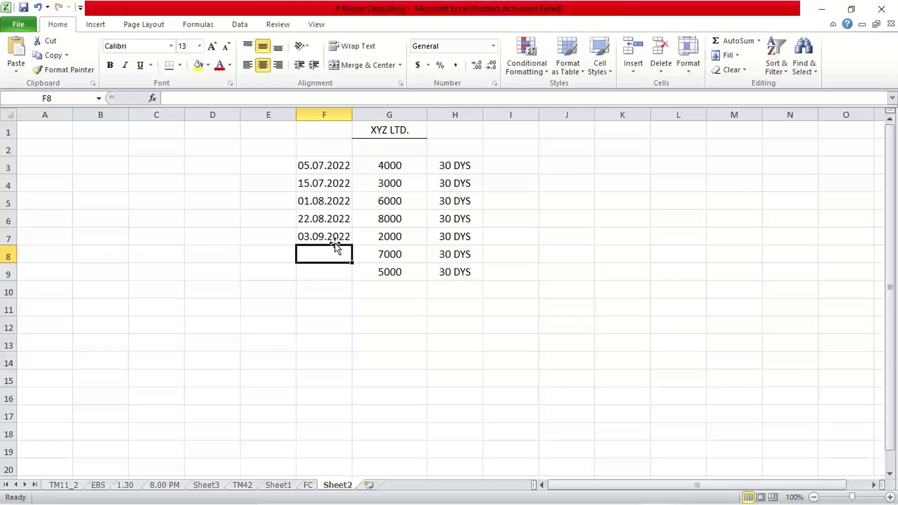
pyautogui.write('15.')
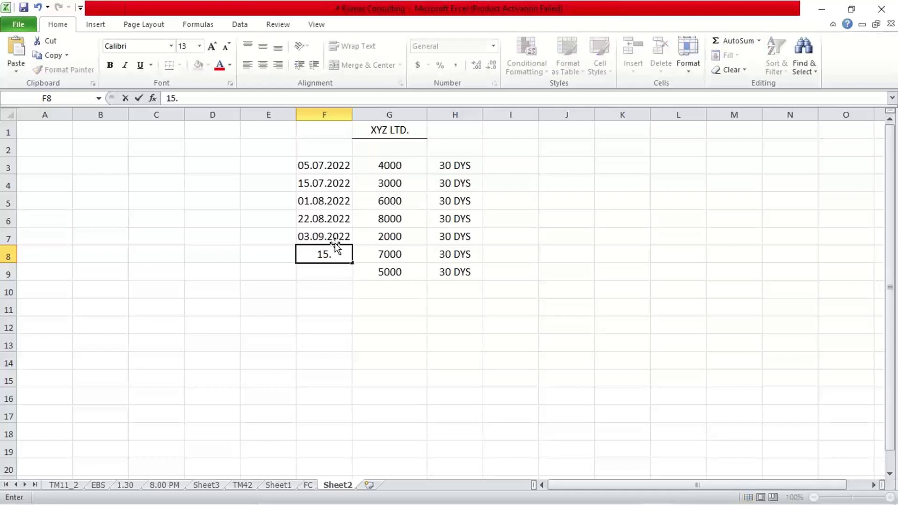
pyautogui.write('09.2022')
pyautogui.press('Return')
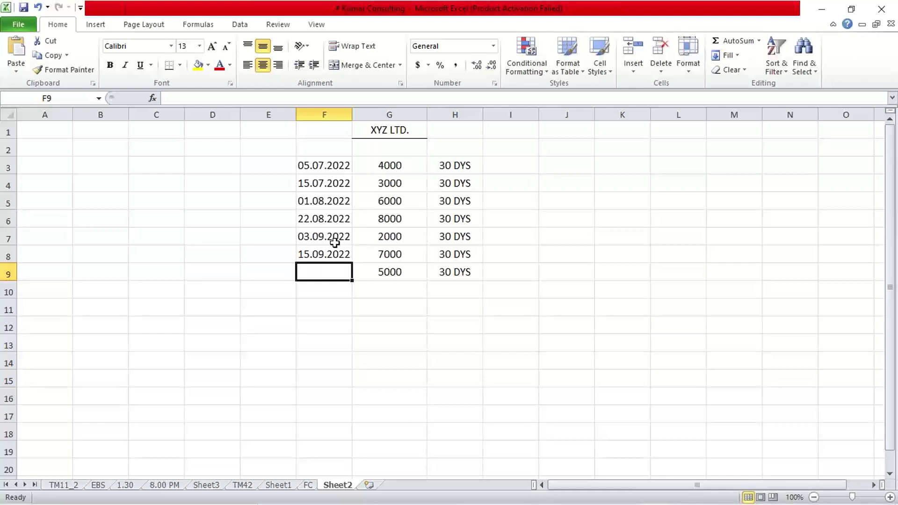
pyautogui.write('01.')
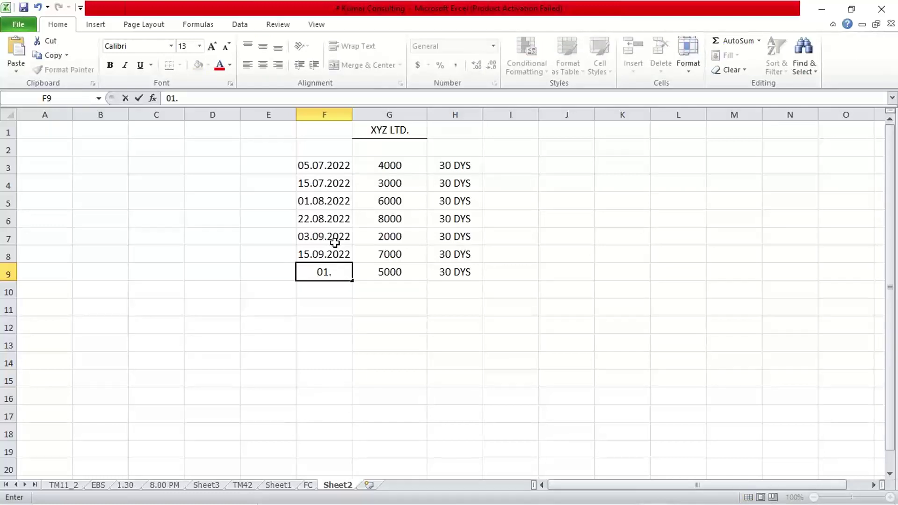
pyautogui.write('10.2022')
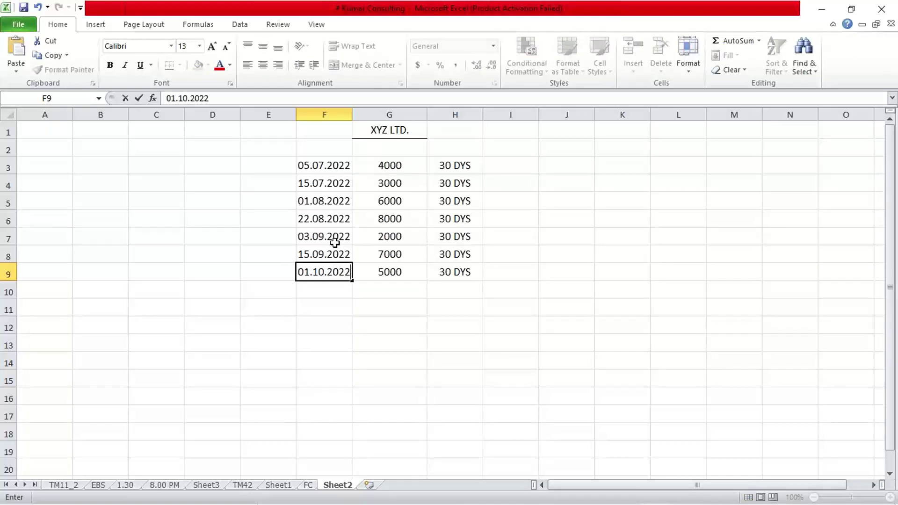
pyautogui.press('Return')
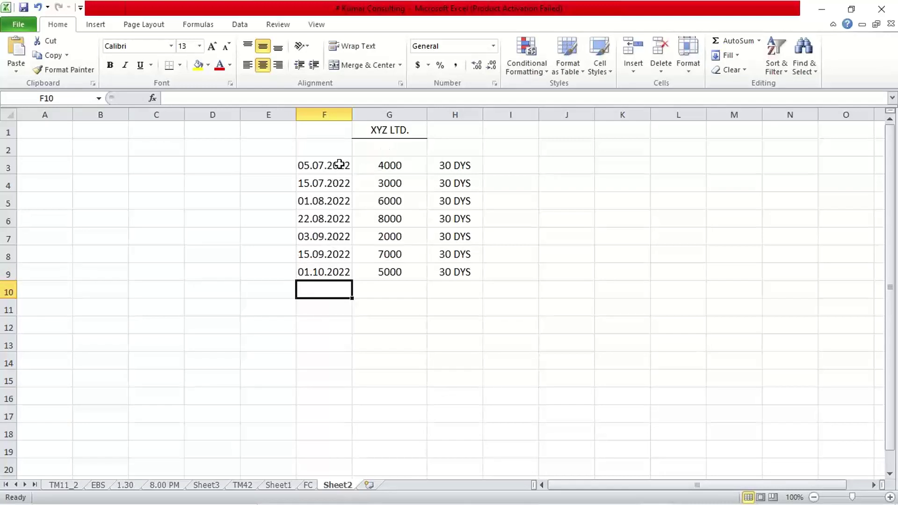
# Step: Widen column F slightly around the dates and narrow column G with the amounts
pyautogui.moveTo(357, 118); pyautogui.dragTo(363, 119)
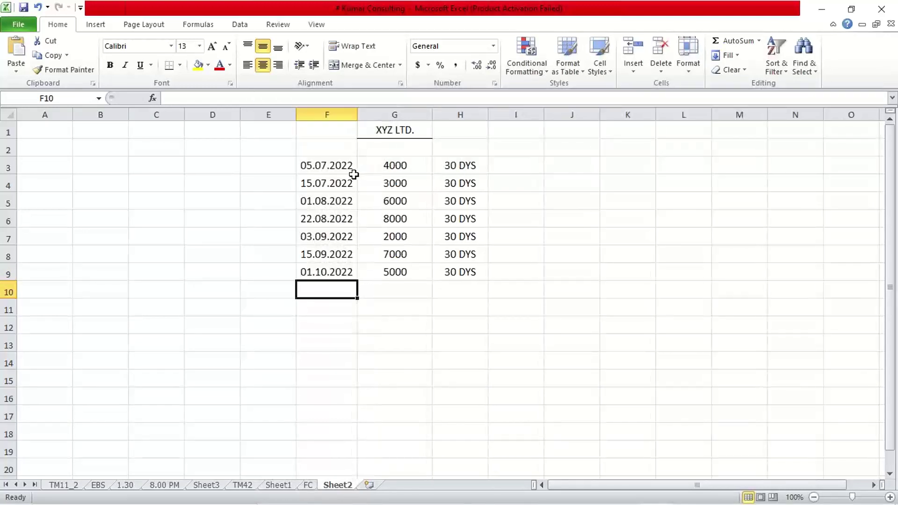
pyautogui.click(343, 166)
pyautogui.click(347, 196)
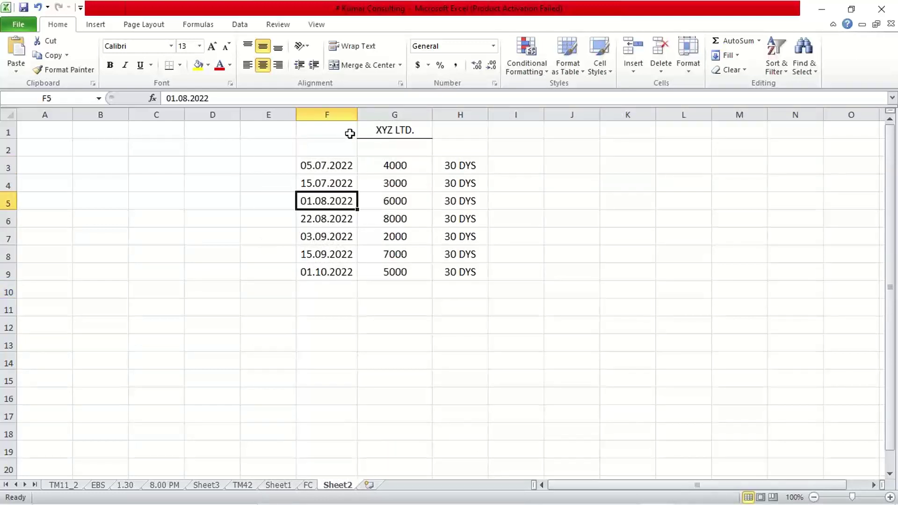
pyautogui.click(341, 164)
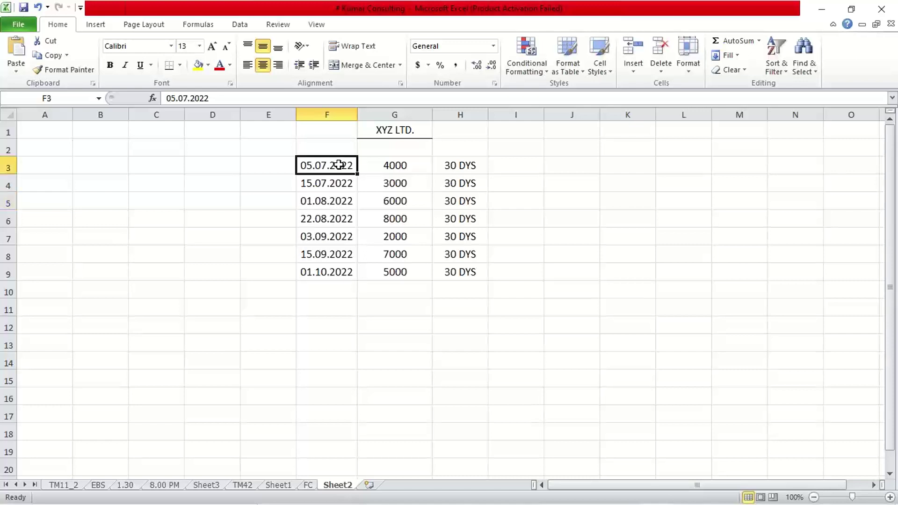
pyautogui.moveTo(382, 171); pyautogui.dragTo(390, 264)
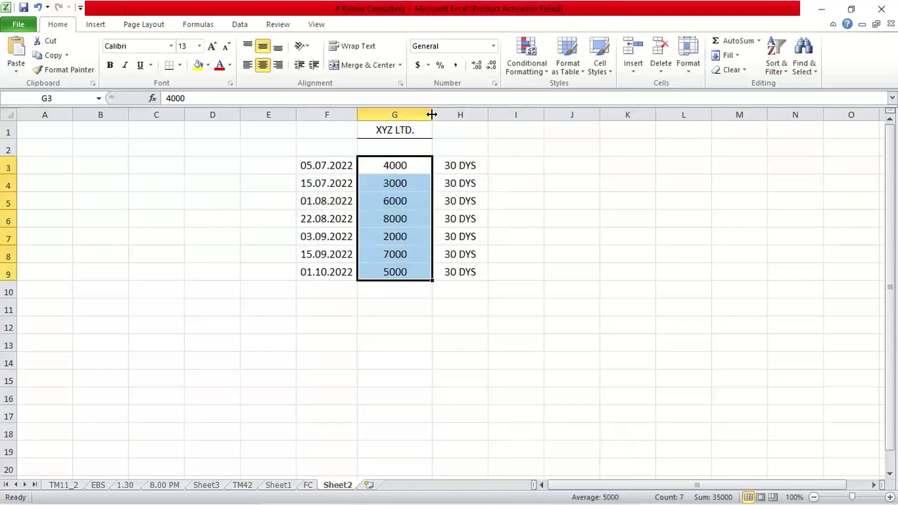
pyautogui.moveTo(430, 113); pyautogui.dragTo(420, 115)
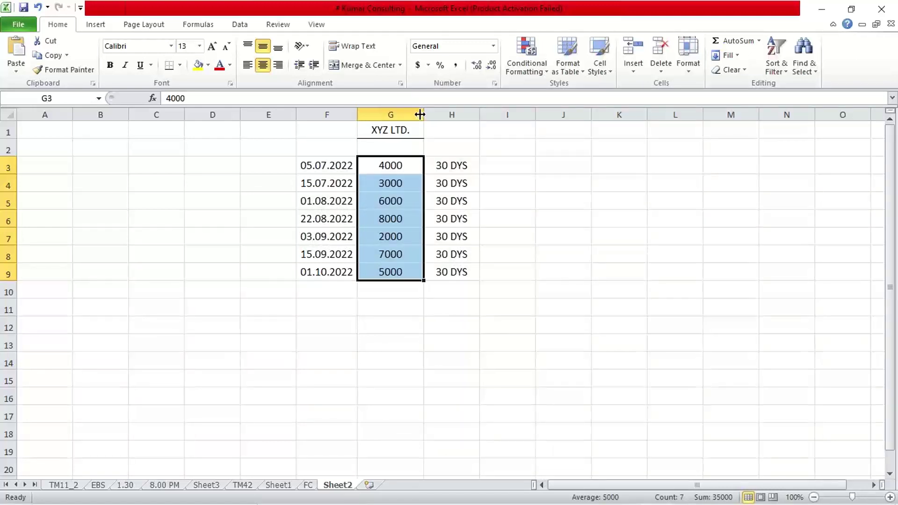
# Step: Label the columns in row 2 with INV. in G2, TOP in H2 and PD in F2
pyautogui.click(407, 166)
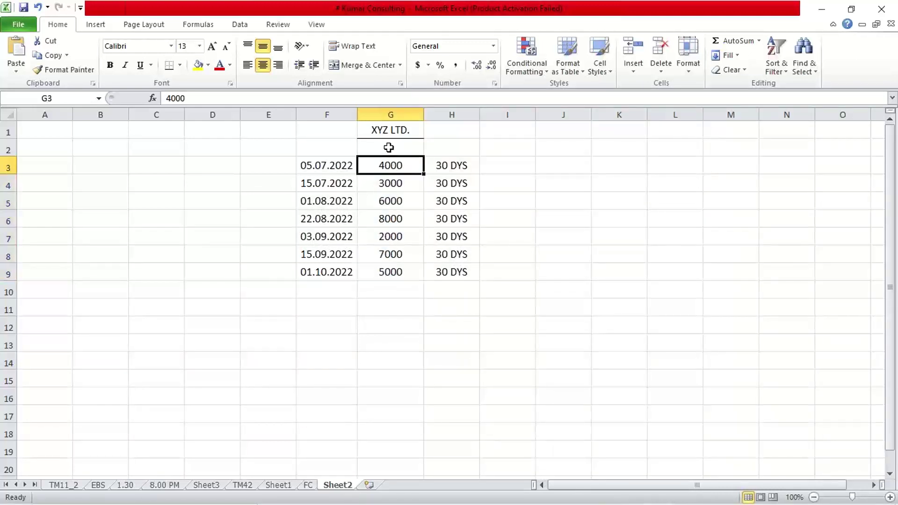
pyautogui.click(389, 148)
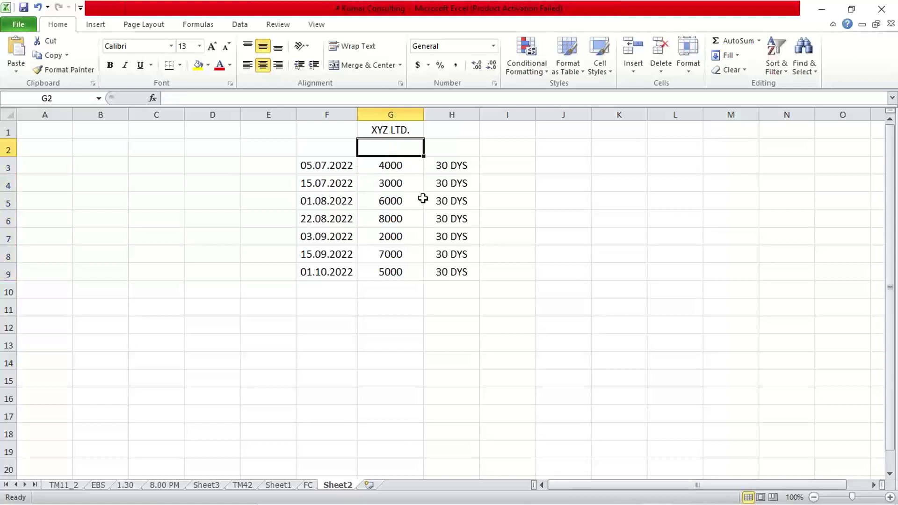
pyautogui.write('INV.')
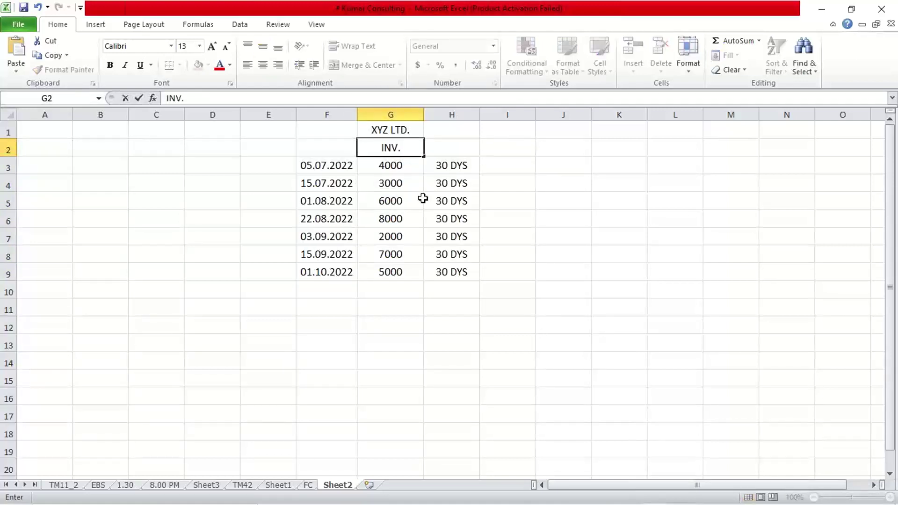
pyautogui.press('Tab')
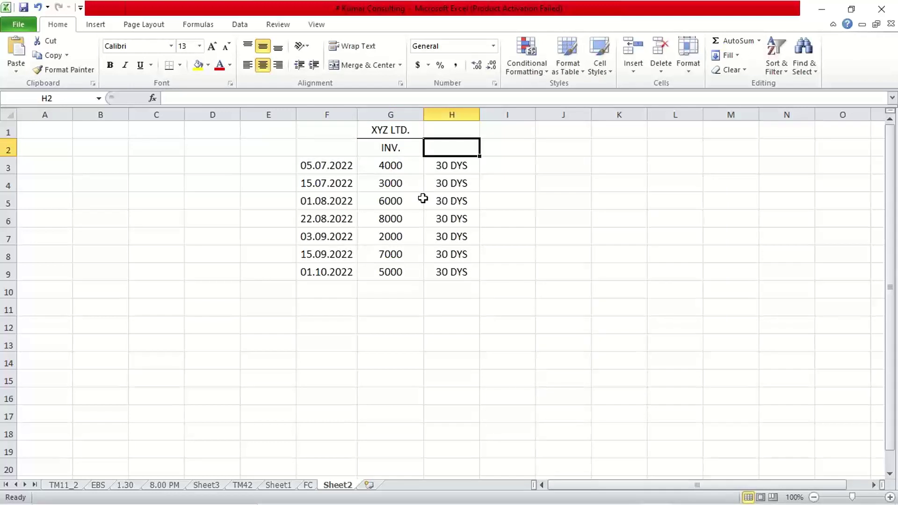
pyautogui.write('TOP')
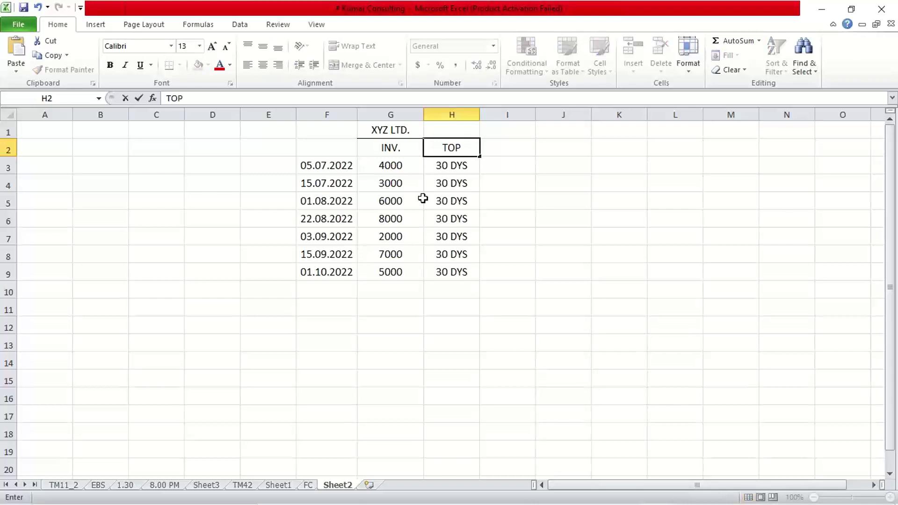
pyautogui.press('Return')
pyautogui.click(342, 150)
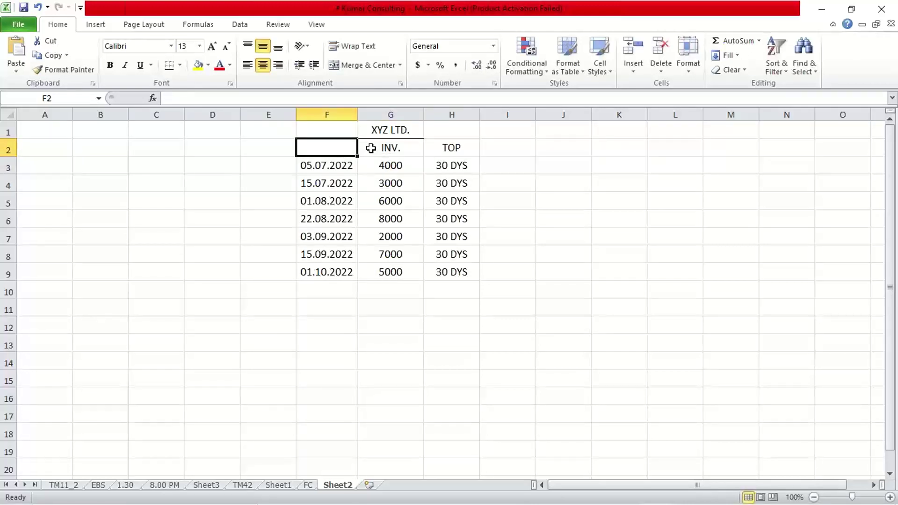
pyautogui.write('PD')
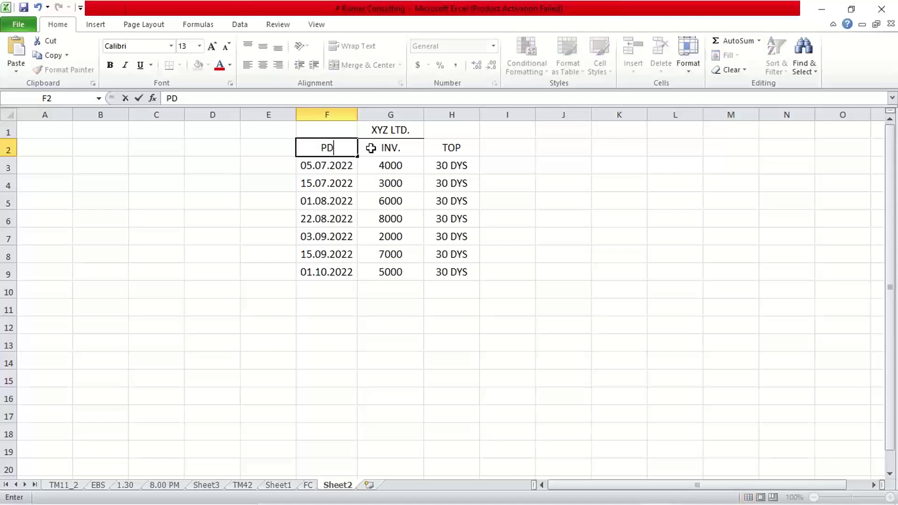
pyautogui.press('Return')
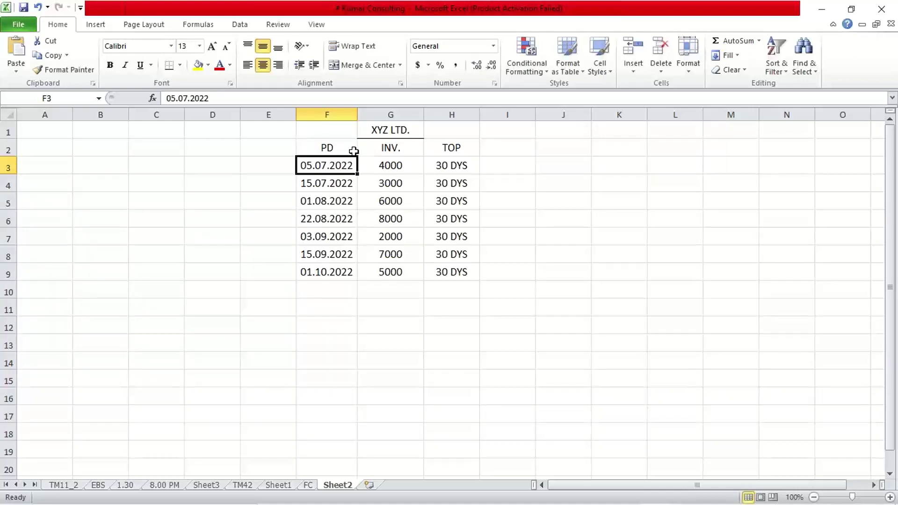
# Step: Make the column headings in F2:H2 bold
pyautogui.moveTo(327, 148); pyautogui.dragTo(456, 160)
pyautogui.click(450, 150)
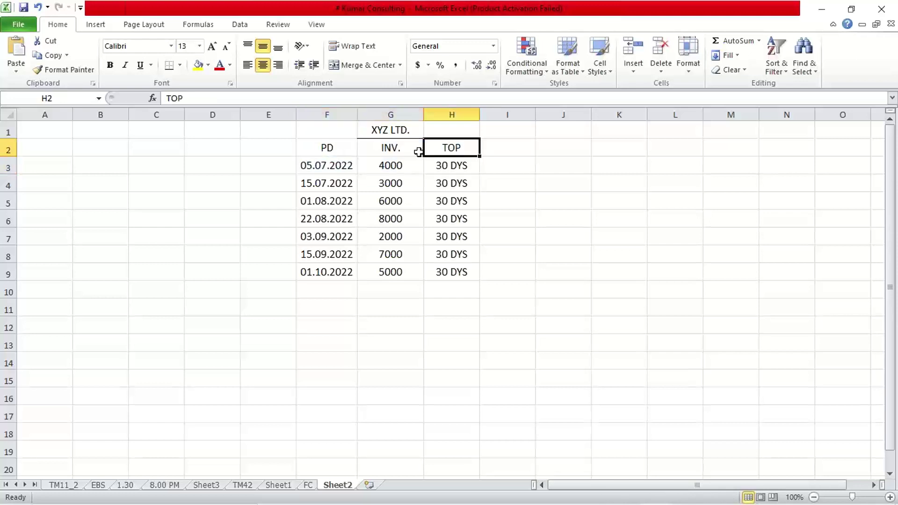
pyautogui.moveTo(337, 148); pyautogui.dragTo(442, 159)
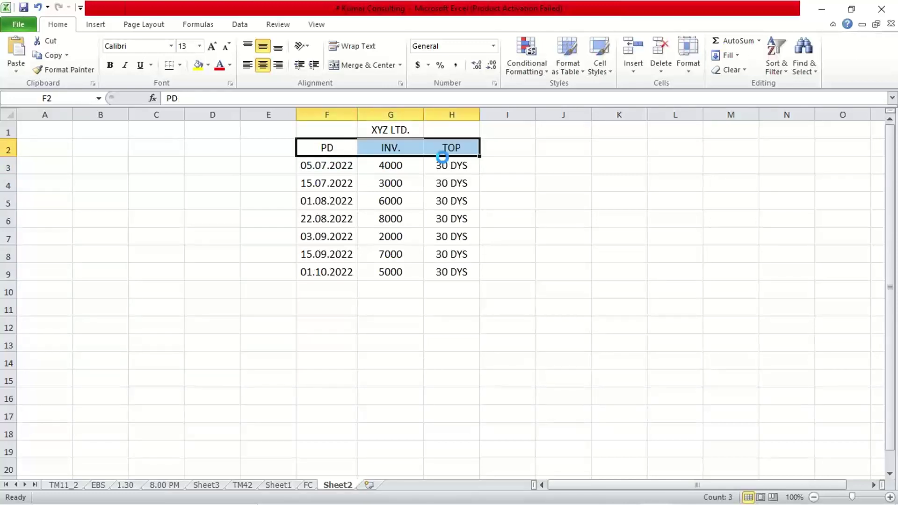
pyautogui.hotkey('ctrl', 'b')
# Step: Change the heading of the date column in F2 to IPD
pyautogui.doubleClick(315, 145)
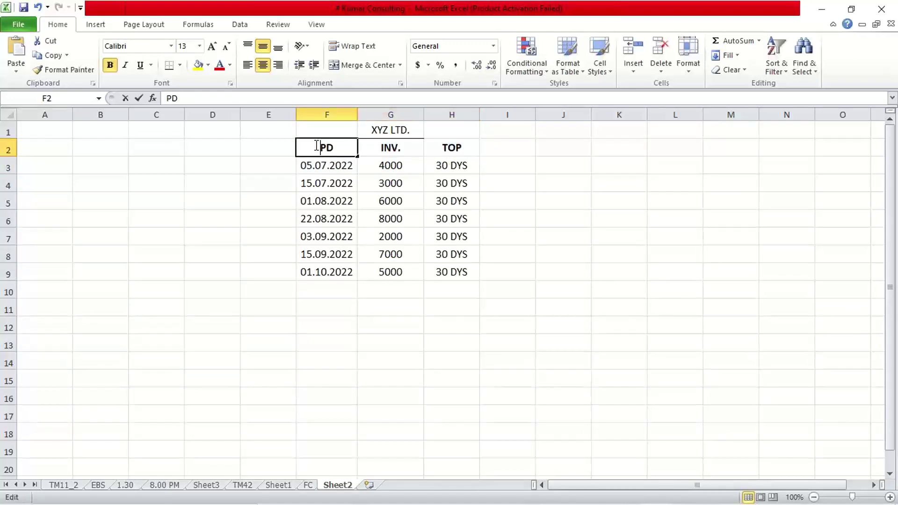
pyautogui.write('I')
pyautogui.press('Return')
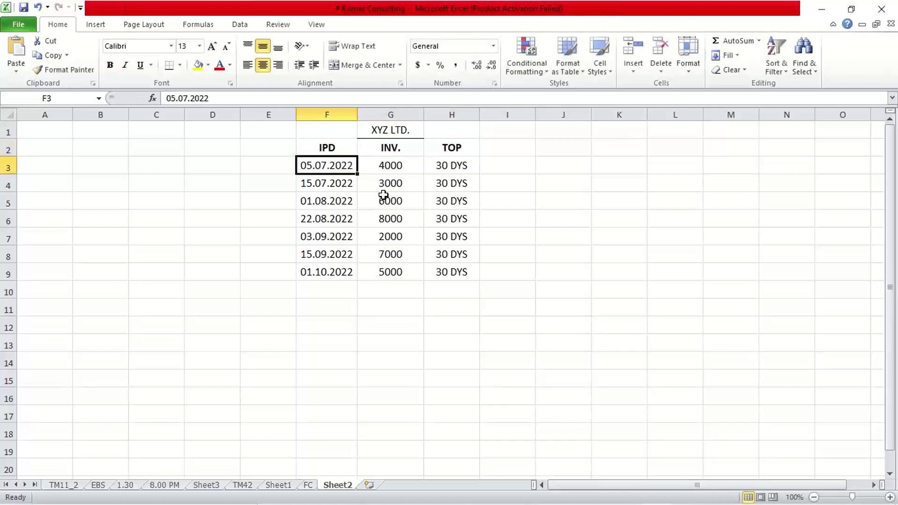
# Step: Add a bottom border under the headings in F2:H2
pyautogui.click(335, 147)
pyautogui.moveTo(335, 147); pyautogui.dragTo(433, 146)
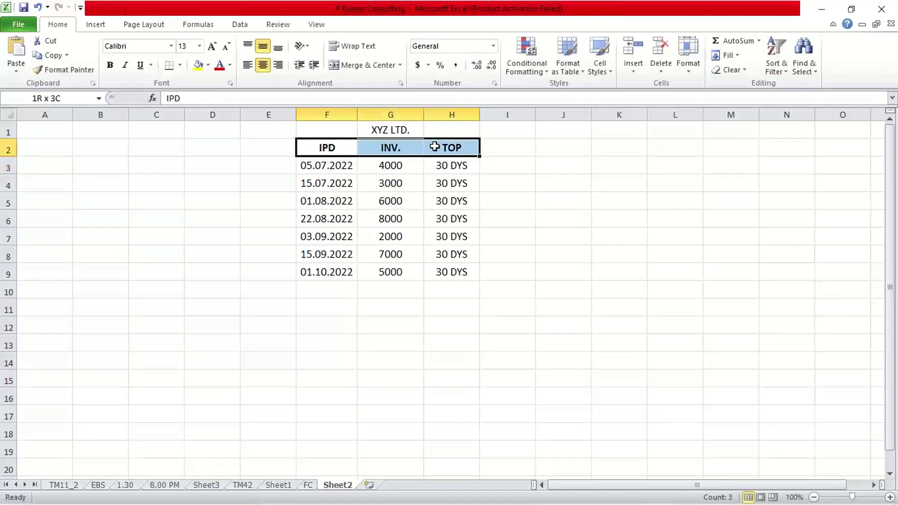
pyautogui.click(167, 65)
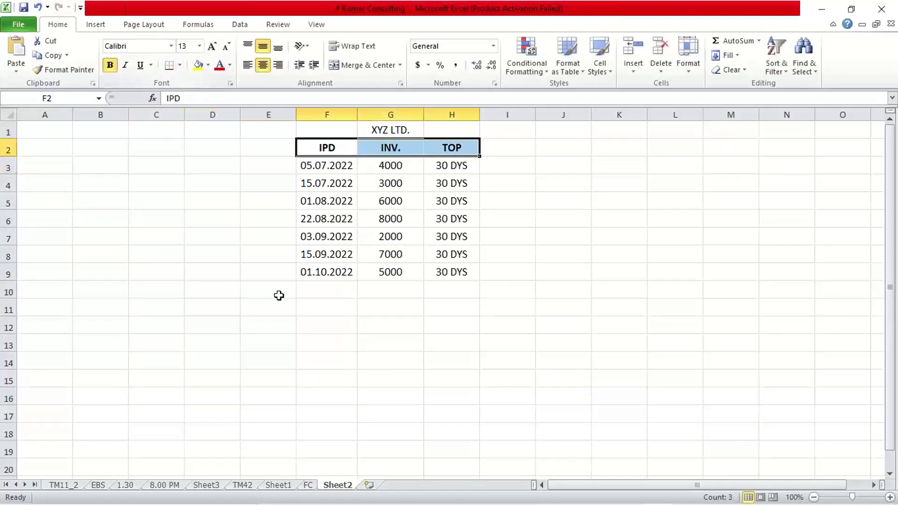
pyautogui.click(278, 294)
# Step: Add the heading DUE DT in I2, formatted in bold with a bottom border like the other headings
pyautogui.click(501, 148)
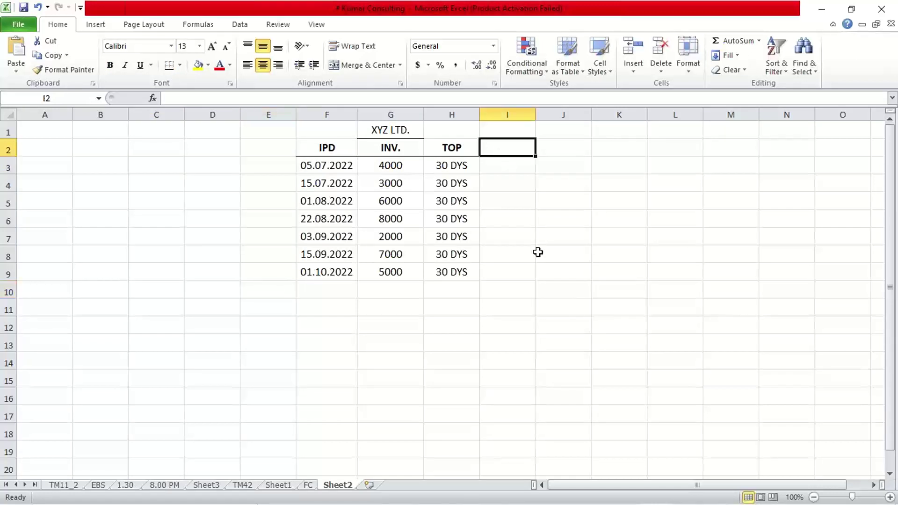
pyautogui.write('DUE DT')
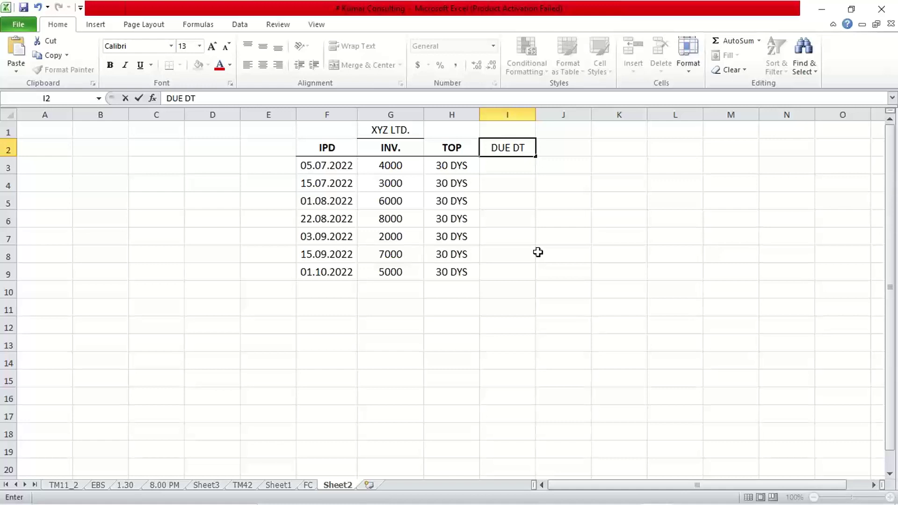
pyautogui.moveTo(537, 252); pyautogui.dragTo(532, 252)
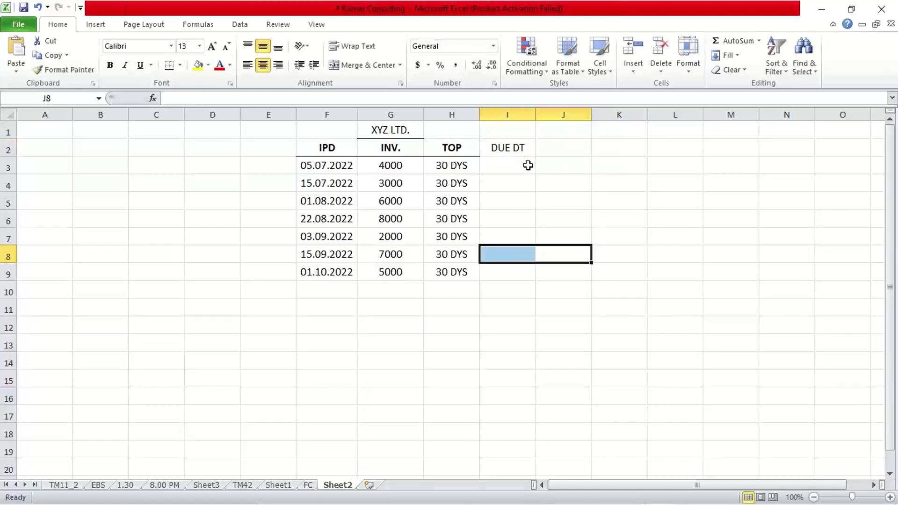
pyautogui.click(511, 149)
pyautogui.hotkey('ctrl', 'b')
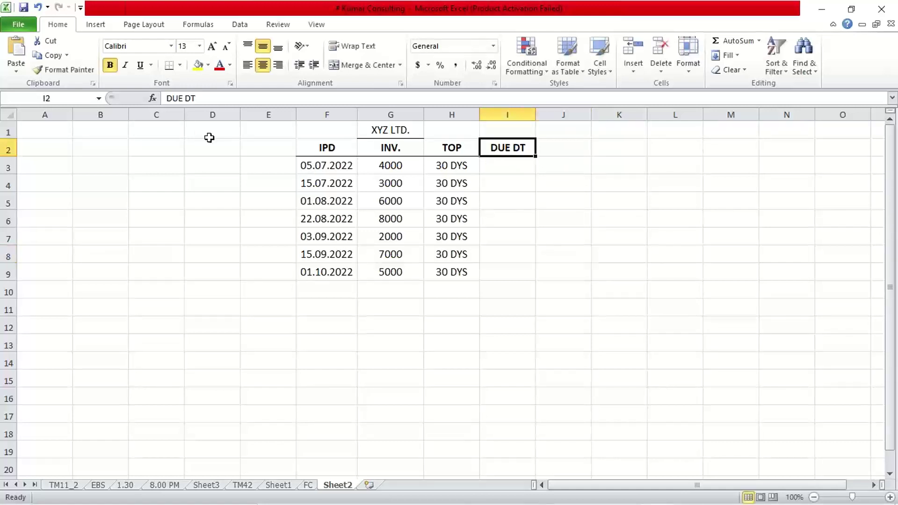
pyautogui.click(453, 241)
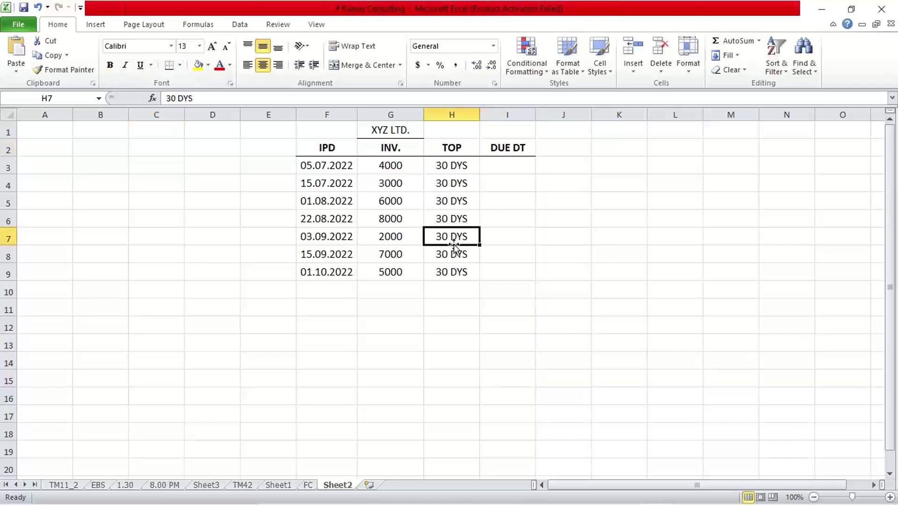
# Step: Examine the invoice dates in column F together with the terms of payment in column H
pyautogui.click(316, 166)
pyautogui.moveTo(316, 165); pyautogui.dragTo(345, 285)
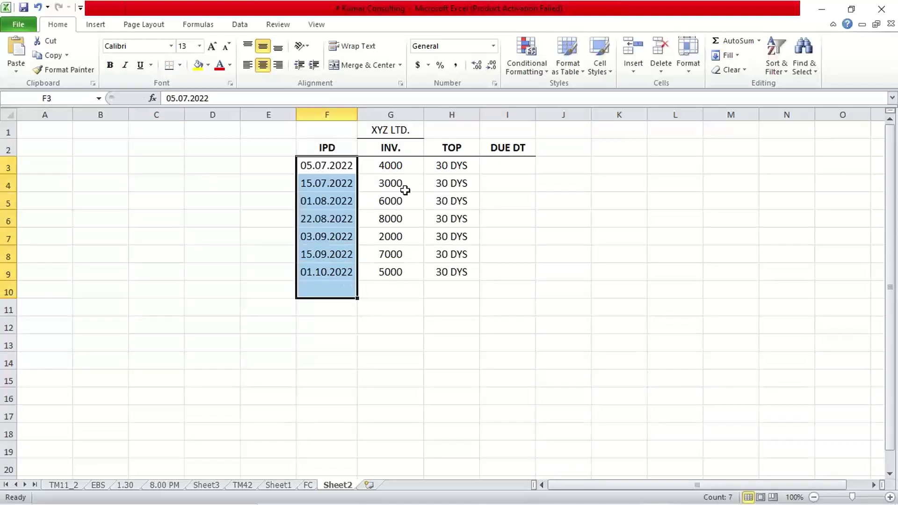
pyautogui.click(385, 183)
pyautogui.click(313, 186)
pyautogui.click(334, 242)
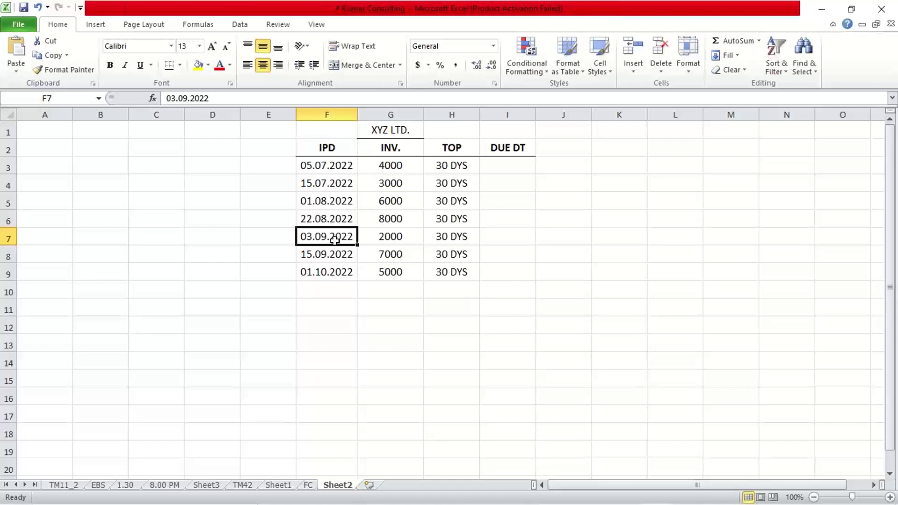
pyautogui.click(329, 162)
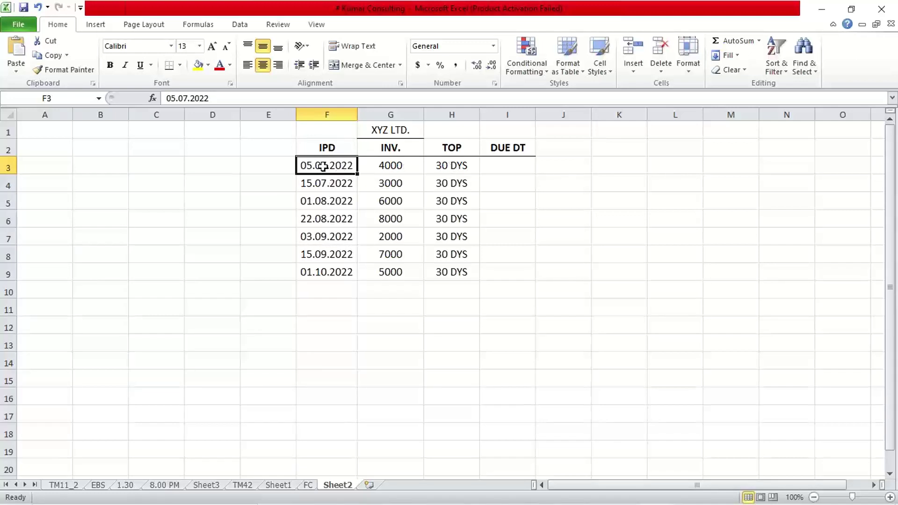
pyautogui.click(436, 167)
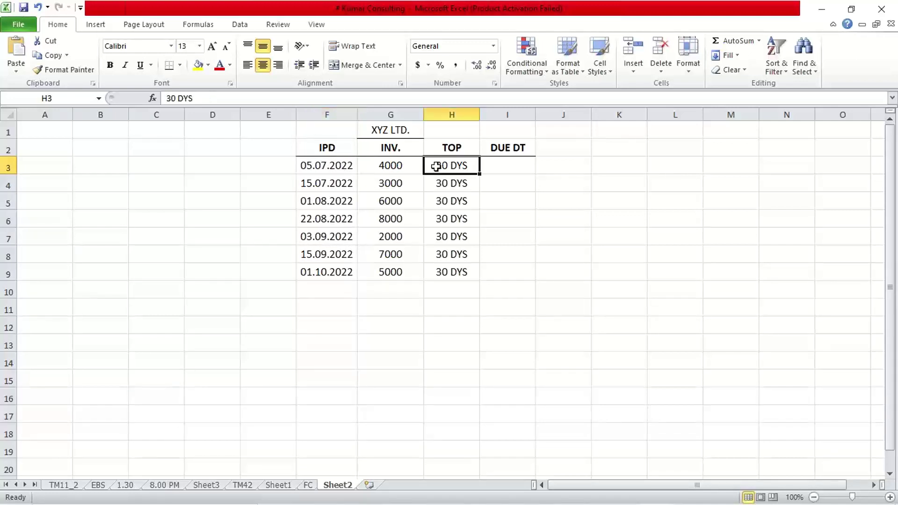
pyautogui.click(336, 164)
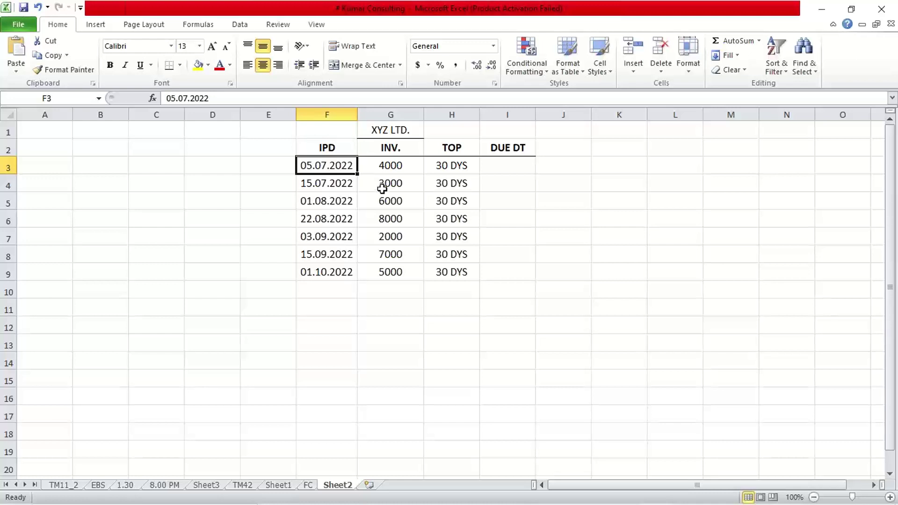
pyautogui.click(434, 166)
# Step: Enter the due date 04.08.2022 in cell I3 and widen column I slightly
pyautogui.click(504, 168)
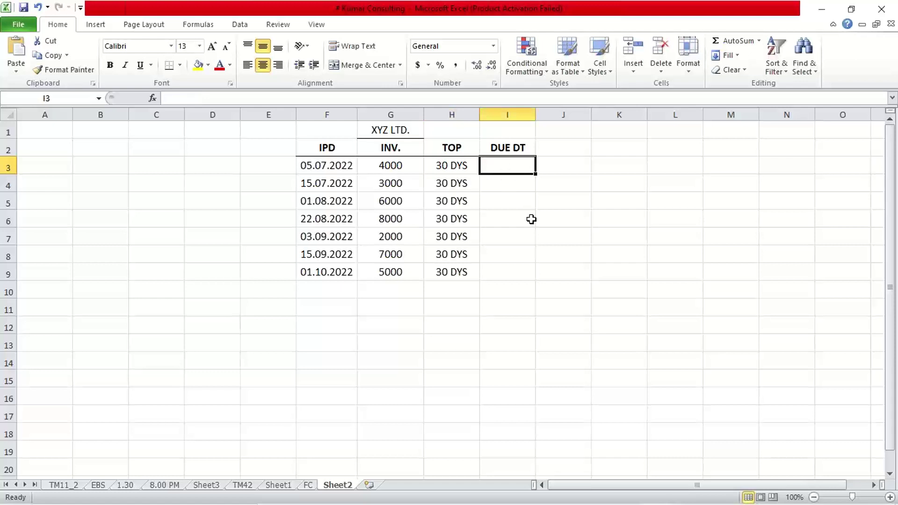
pyautogui.write('04.08')
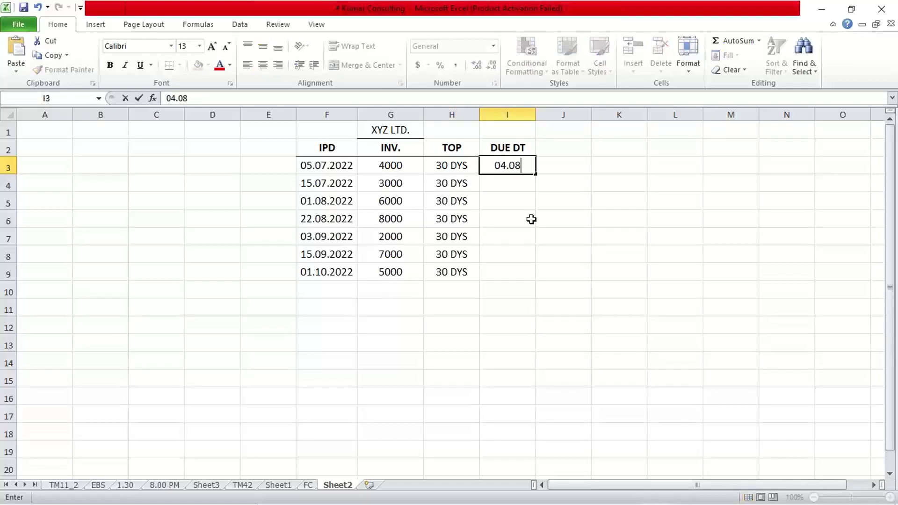
pyautogui.write('.2022')
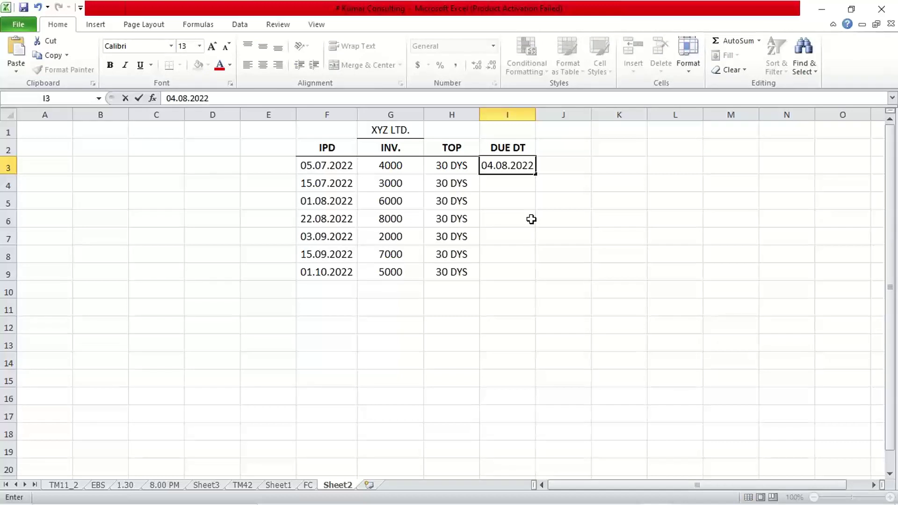
pyautogui.press('Return')
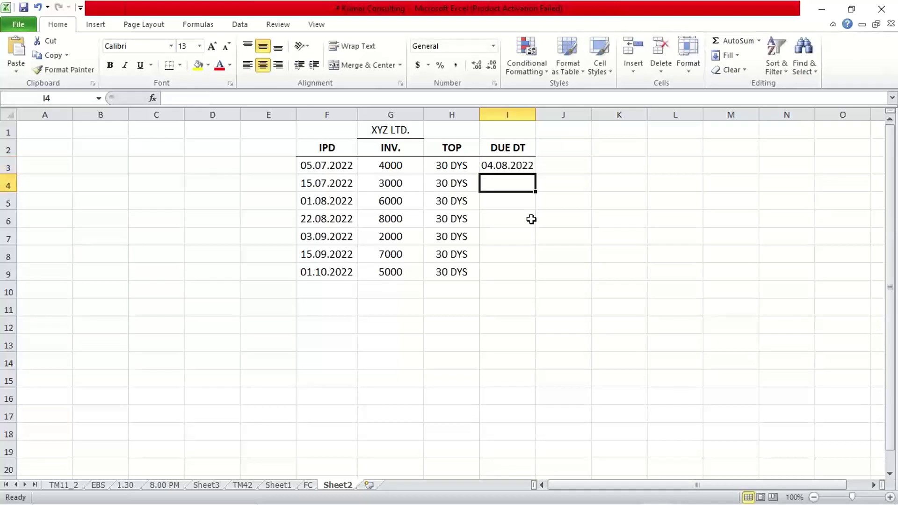
pyautogui.moveTo(536, 116); pyautogui.dragTo(541, 117)
# Step: Enter 14.08.2022 in cell I4 as the due date for the 15.07.2022 invoice
pyautogui.click(325, 187)
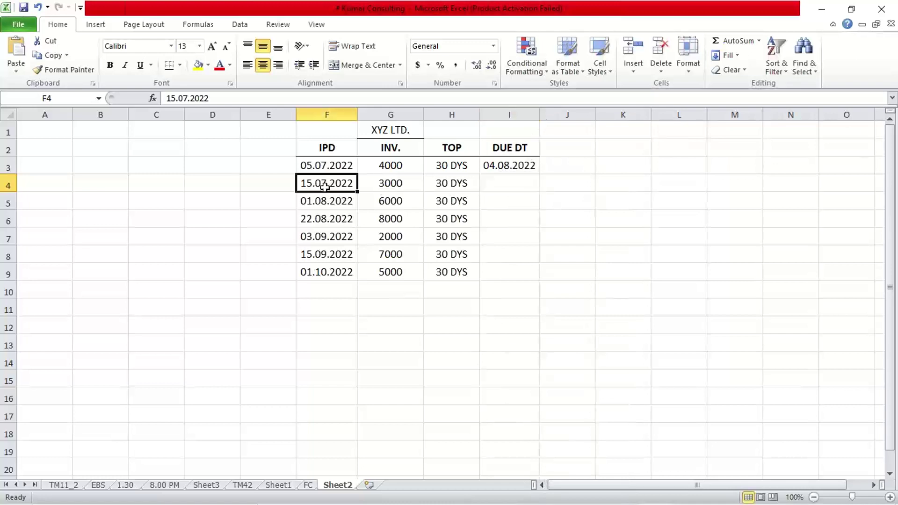
pyautogui.click(505, 185)
pyautogui.write('1')
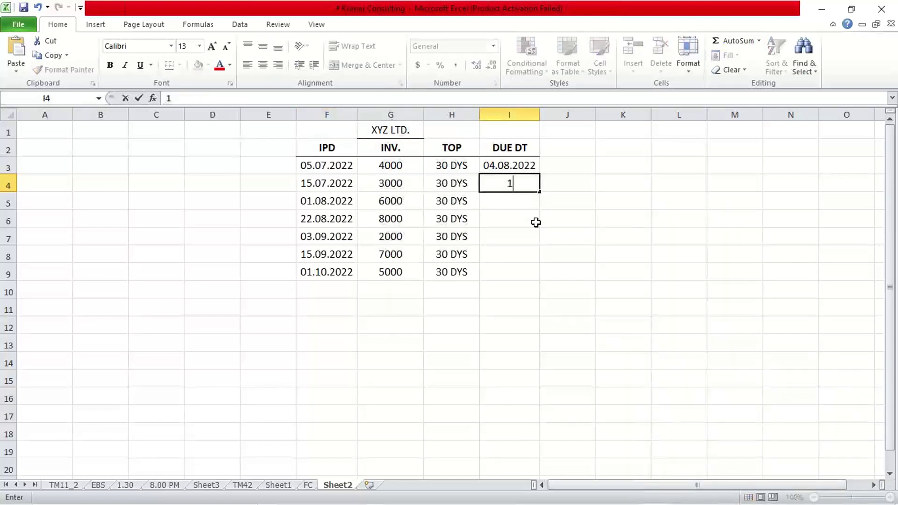
pyautogui.write('4.08.2')
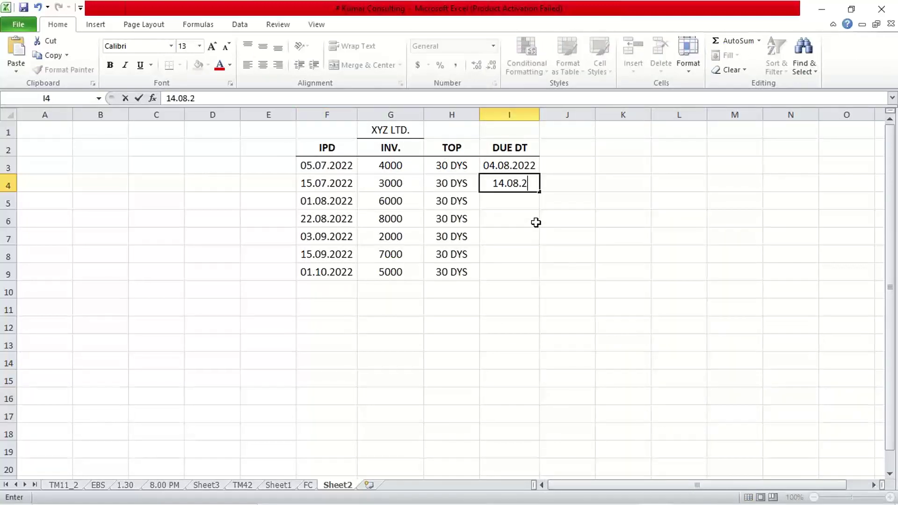
pyautogui.write('022')
pyautogui.press('Return')
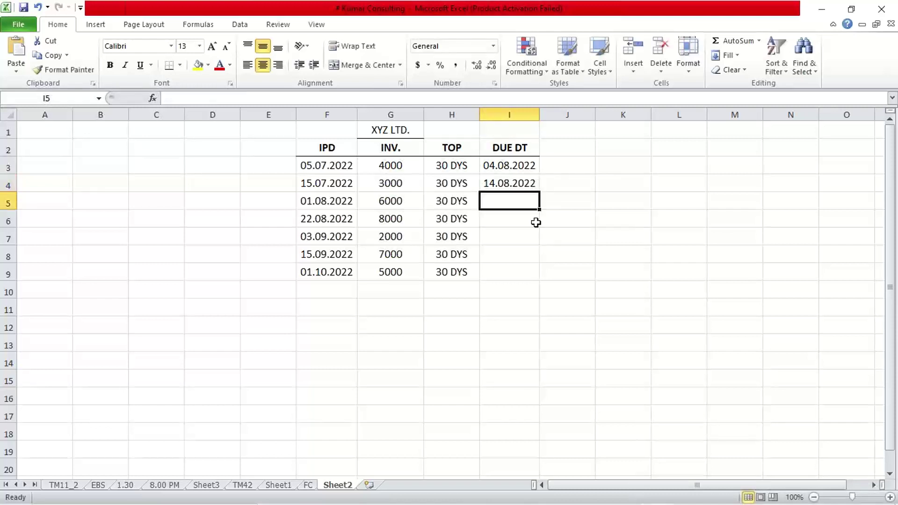
# Step: Enter the due date 31.08.2022 in cell I5 and compare it with the invoice date in F5
pyautogui.click(314, 205)
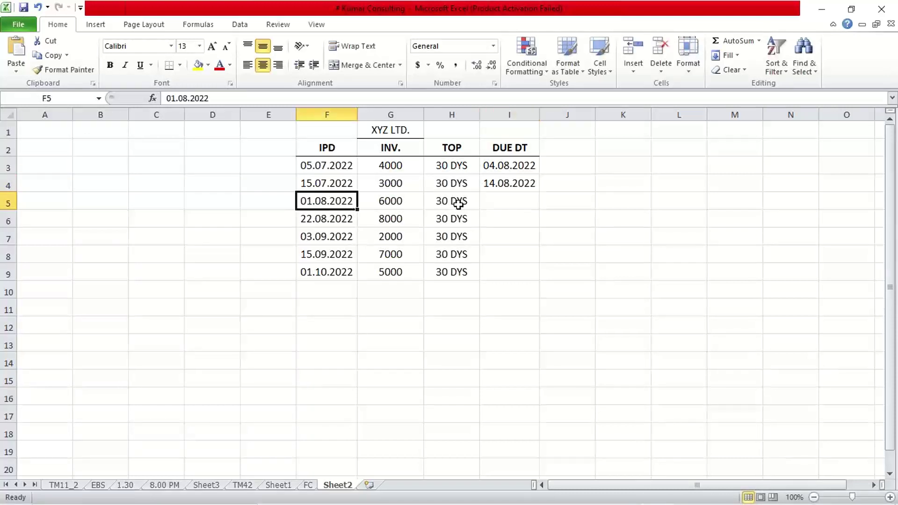
pyautogui.click(499, 201)
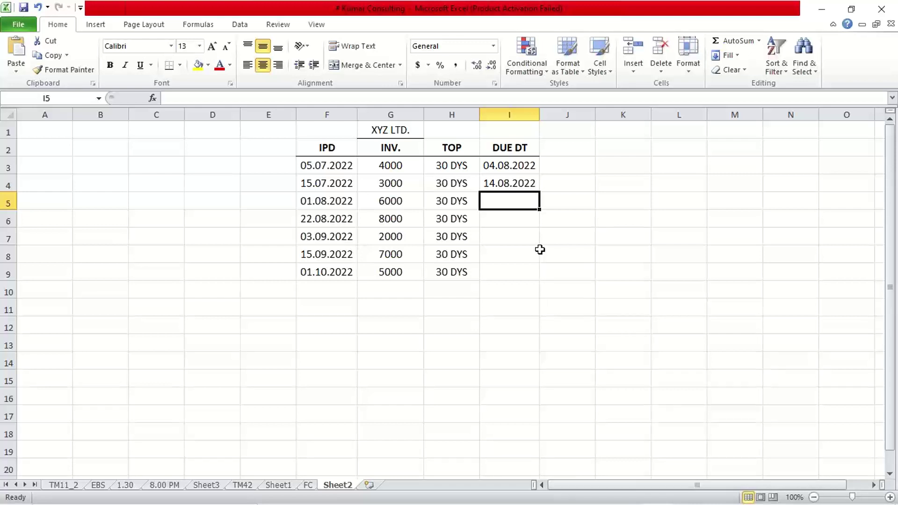
pyautogui.write('31.08')
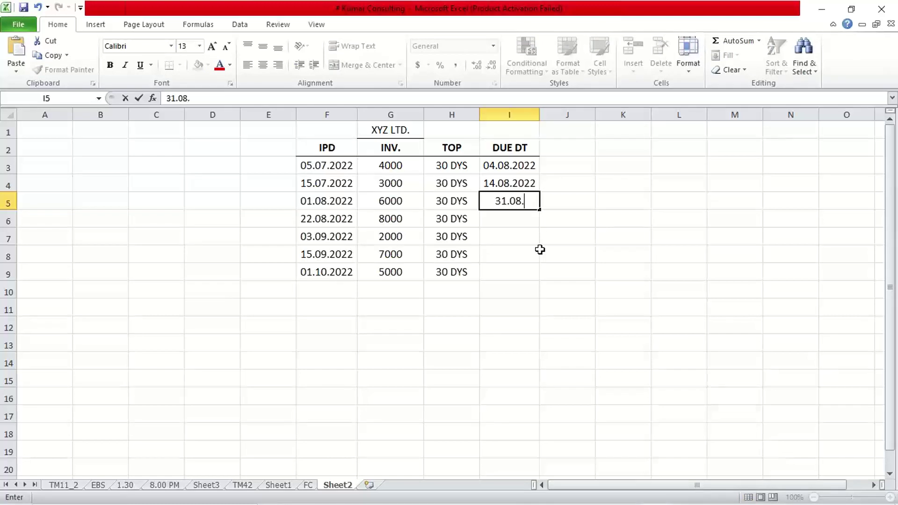
pyautogui.write('.2022')
pyautogui.hotkey('ctrl', 'Return')
pyautogui.press('Return')
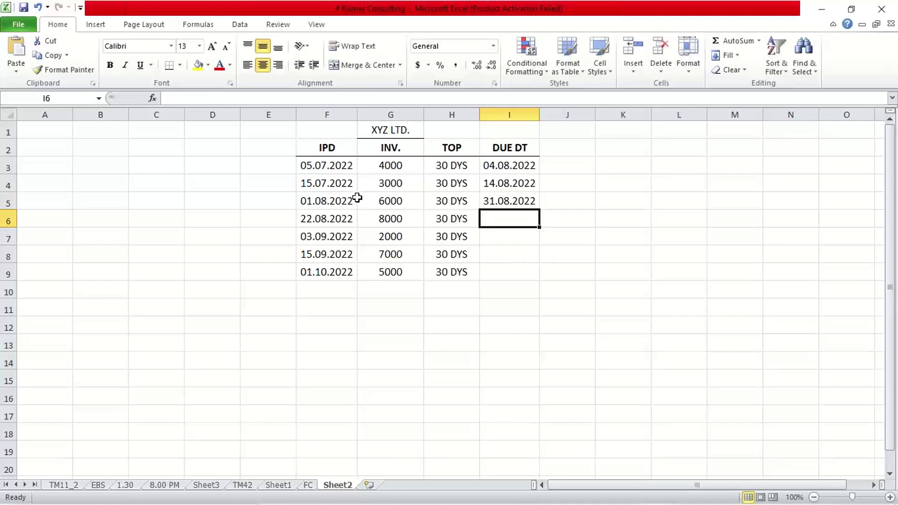
pyautogui.click(341, 204)
pyautogui.click(498, 205)
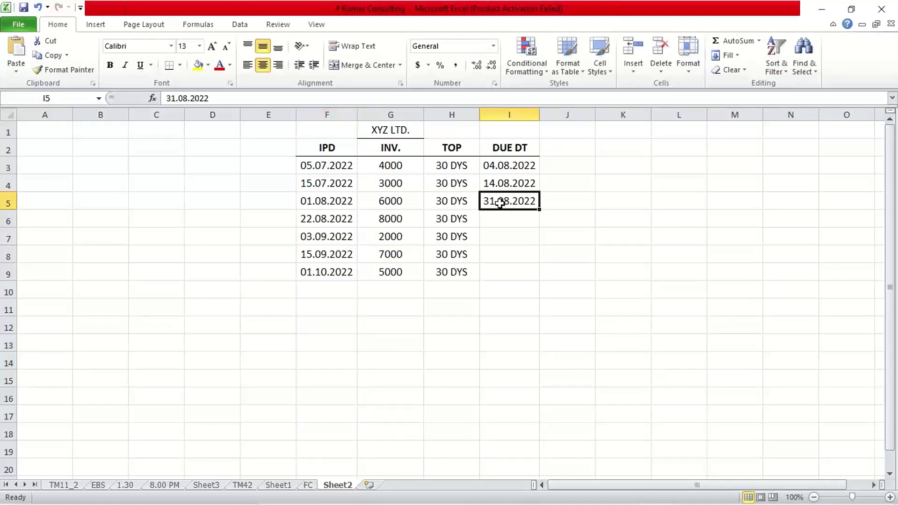
pyautogui.click(304, 206)
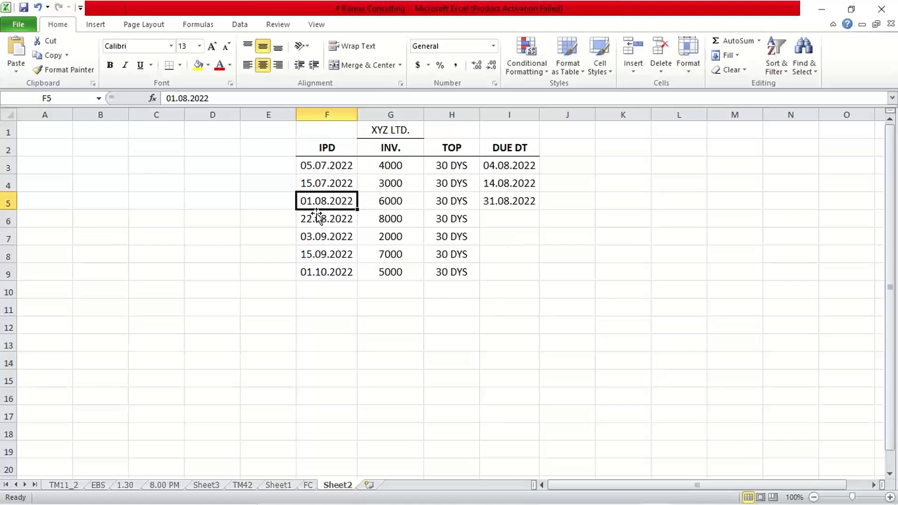
pyautogui.click(501, 197)
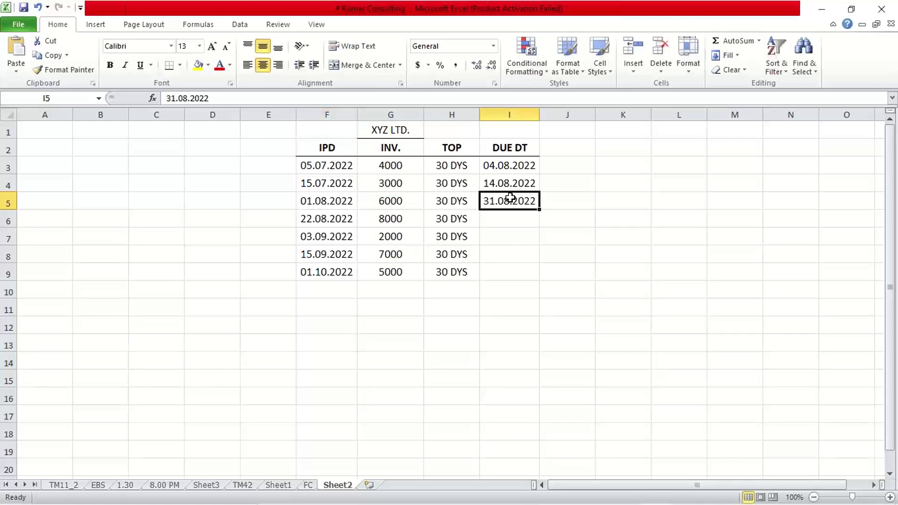
# Step: Enter 21.09.2022 in cell I6 as the due date for the 22.08.2022 invoice
pyautogui.click(317, 218)
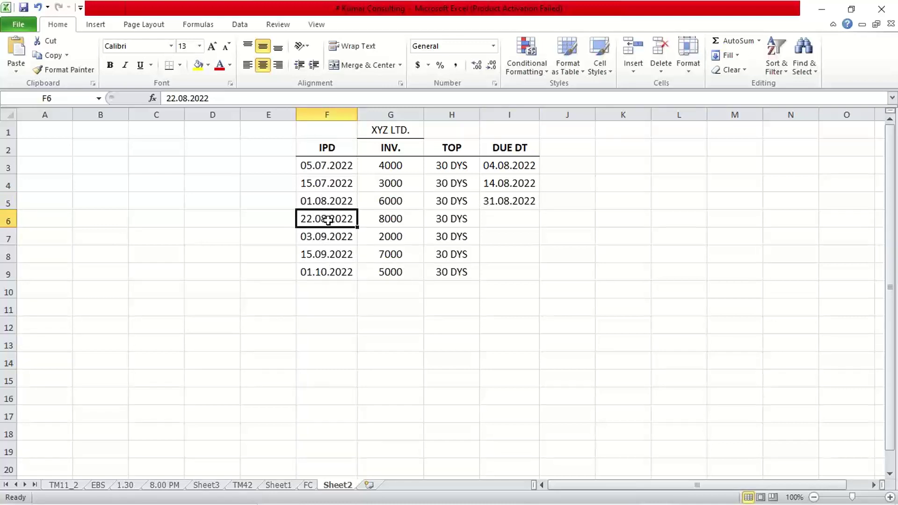
pyautogui.click(515, 216)
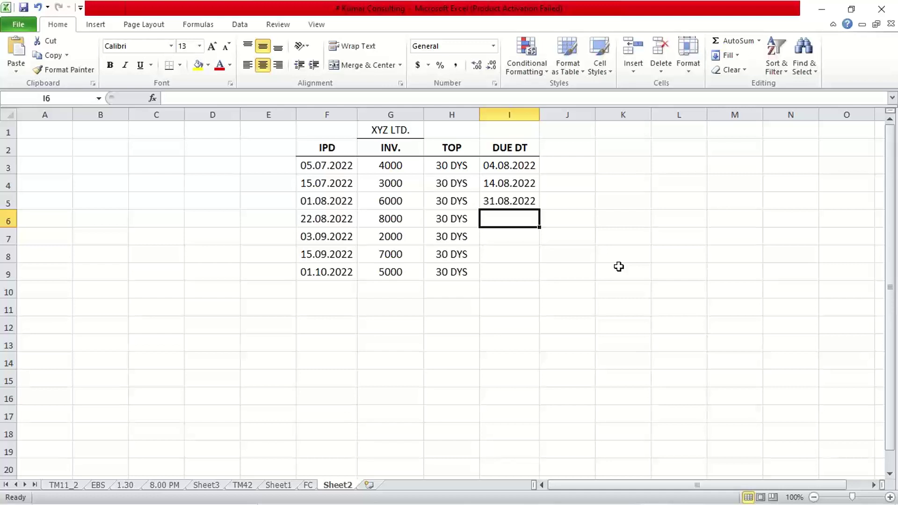
pyautogui.write('21.09')
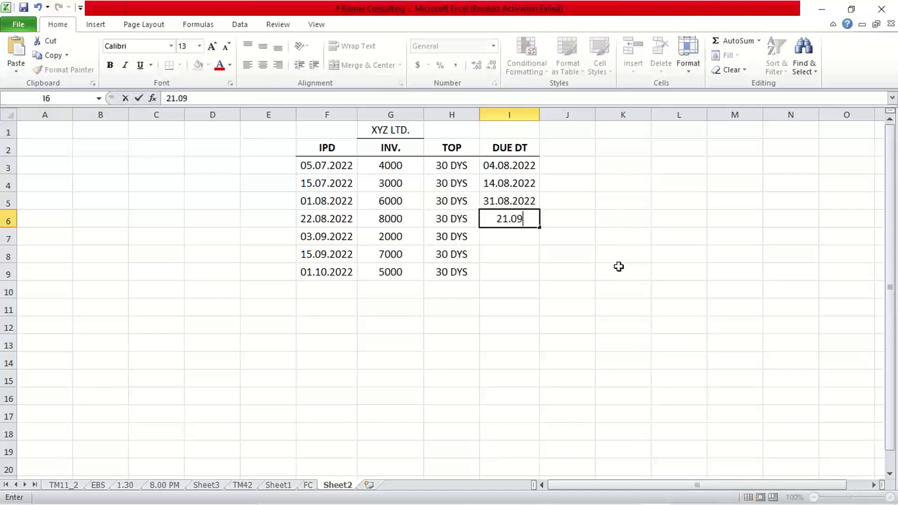
pyautogui.write('.2022')
pyautogui.press('Return')
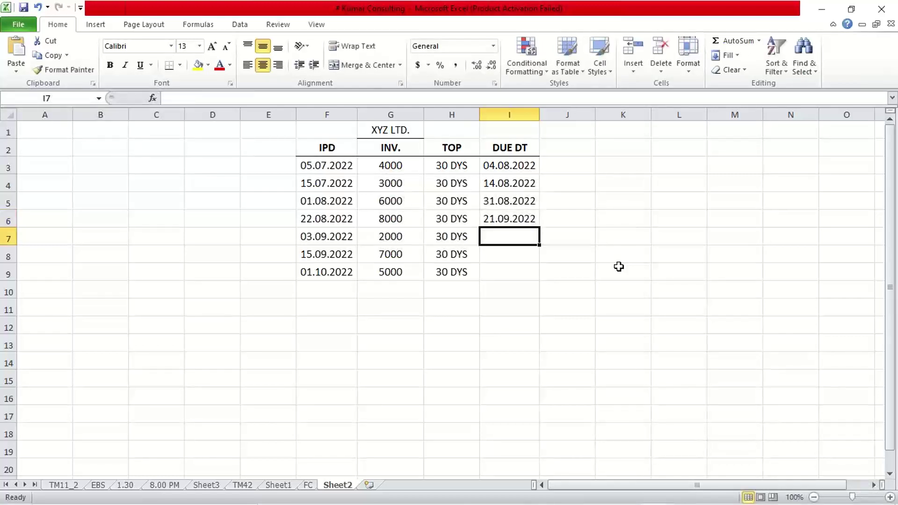
# Step: Enter 03.10.2022 in cell I7 as the due date for the 03.09.2022 invoice
pyautogui.click(309, 239)
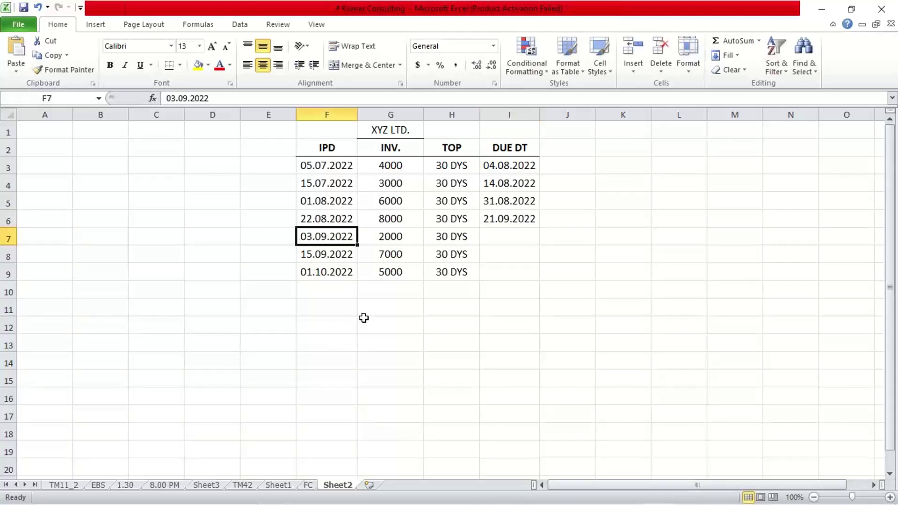
pyautogui.click(483, 236)
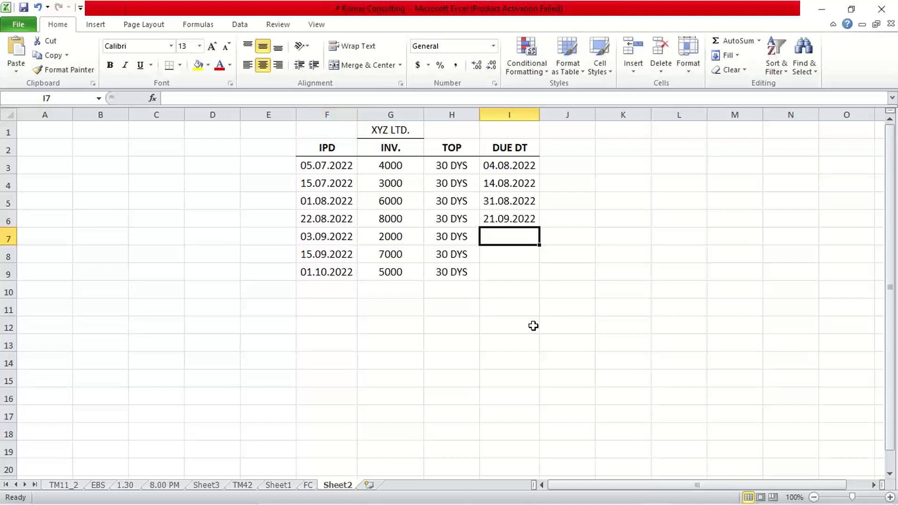
pyautogui.write('03.')
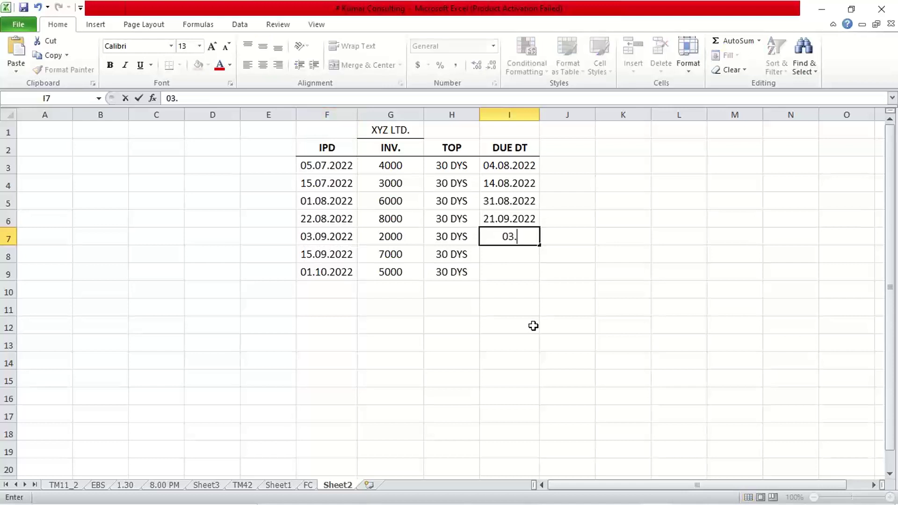
pyautogui.write('10.2022')
pyautogui.press('Return')
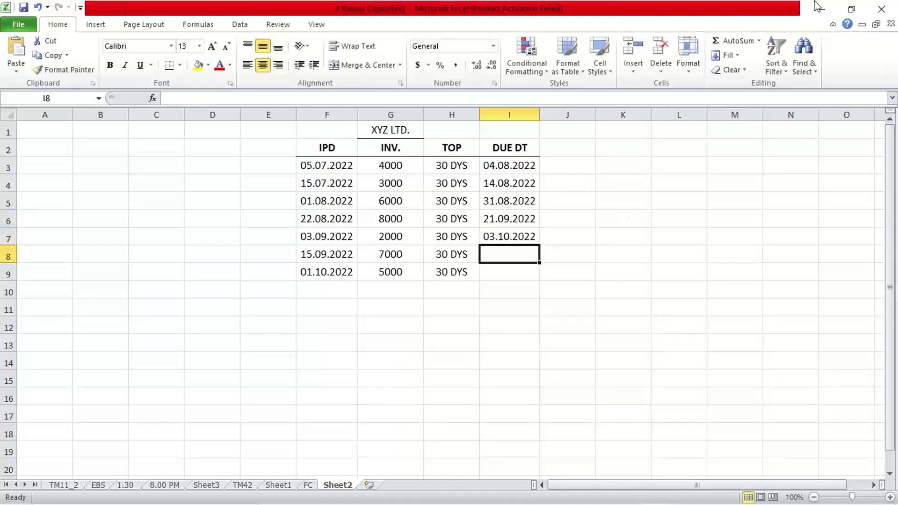
# Step: Compare the invoice dates in column F with the due dates in column I, especially those in row 7
pyautogui.click(880, 18)
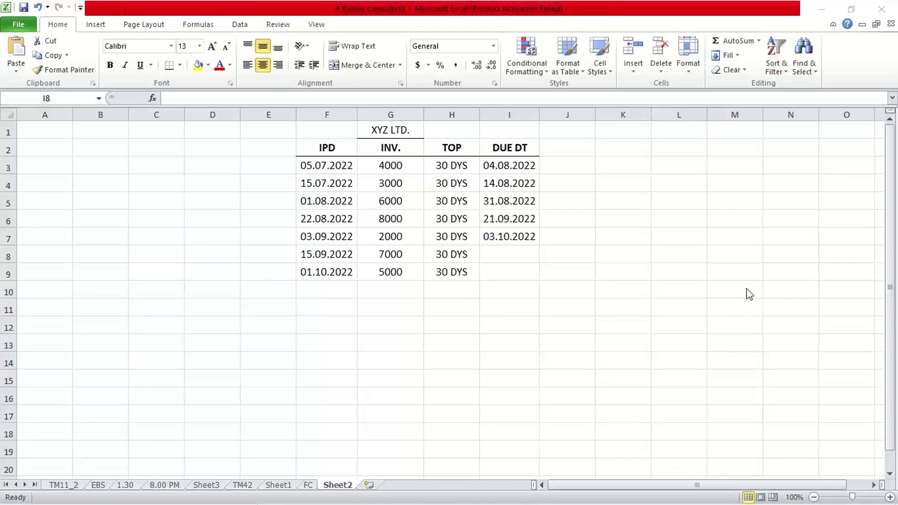
pyautogui.click(502, 239)
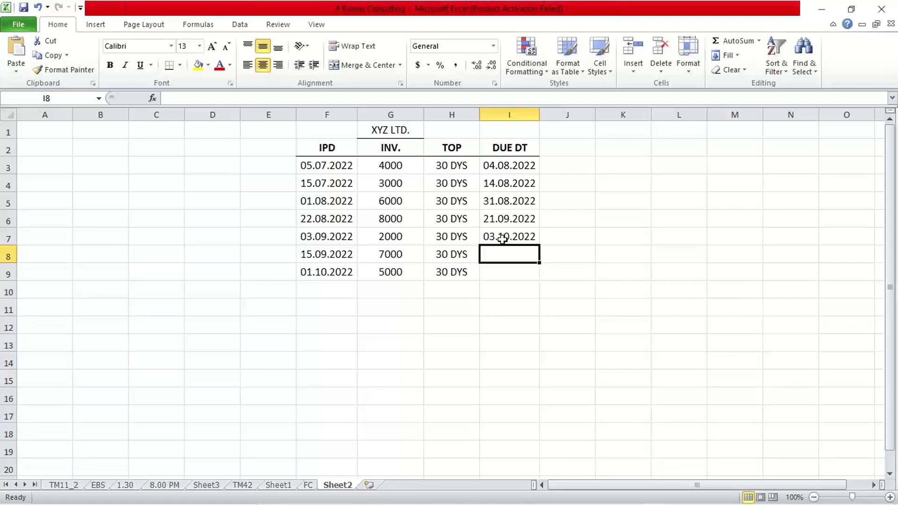
pyautogui.click(502, 238)
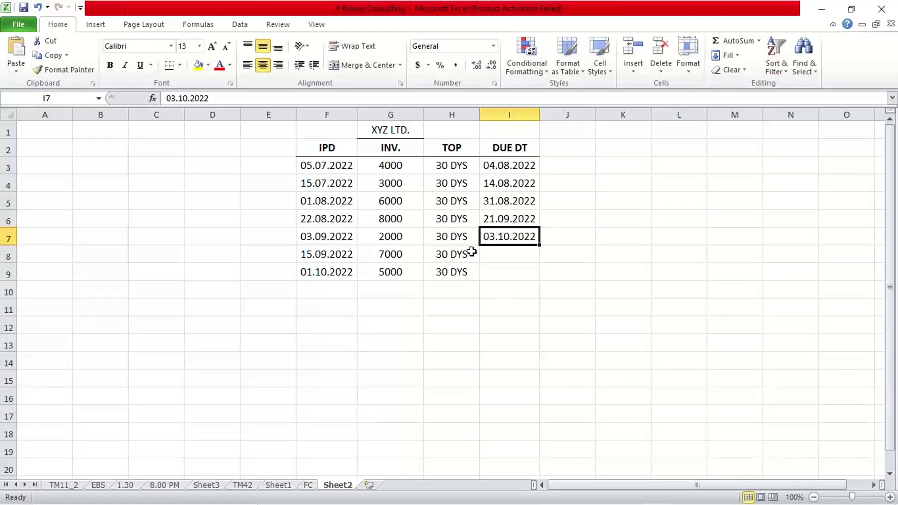
pyautogui.click(498, 254)
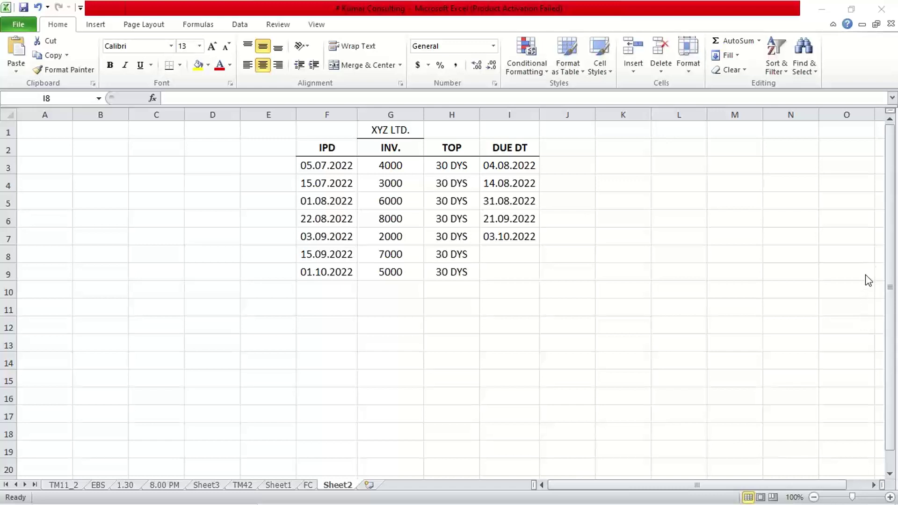
pyautogui.click(305, 231)
pyautogui.click(311, 233)
pyautogui.click(517, 236)
pyautogui.click(325, 241)
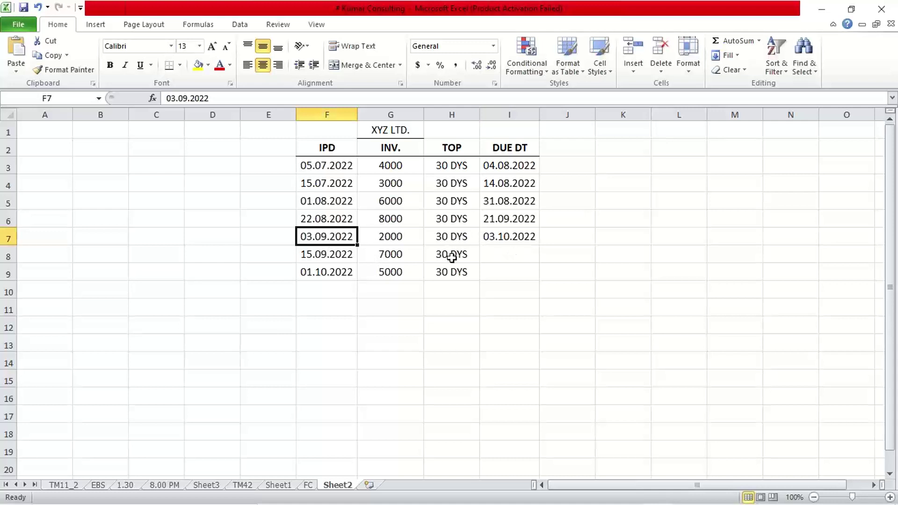
pyautogui.click(502, 233)
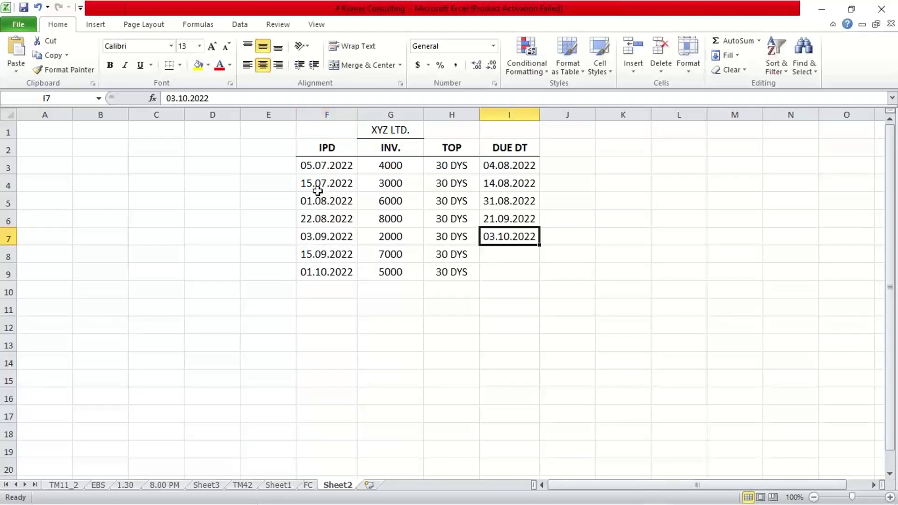
pyautogui.moveTo(310, 169); pyautogui.dragTo(329, 228)
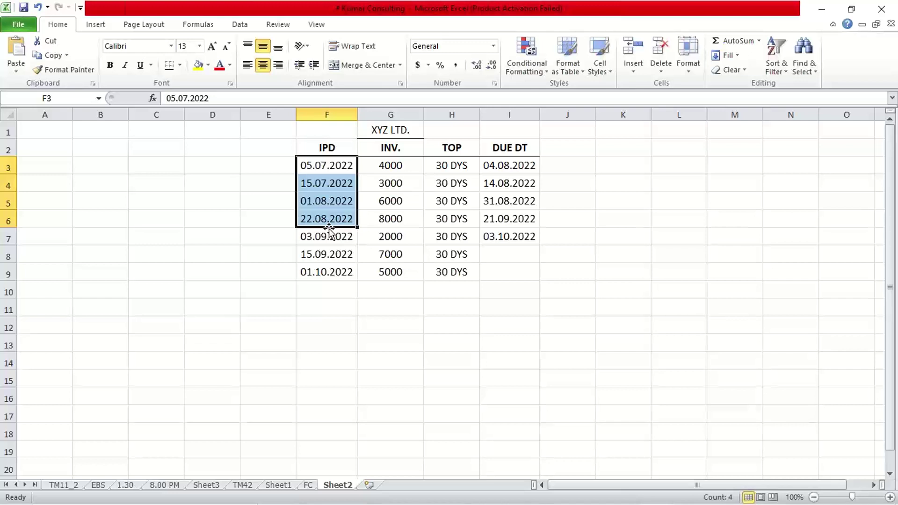
pyautogui.click(507, 167)
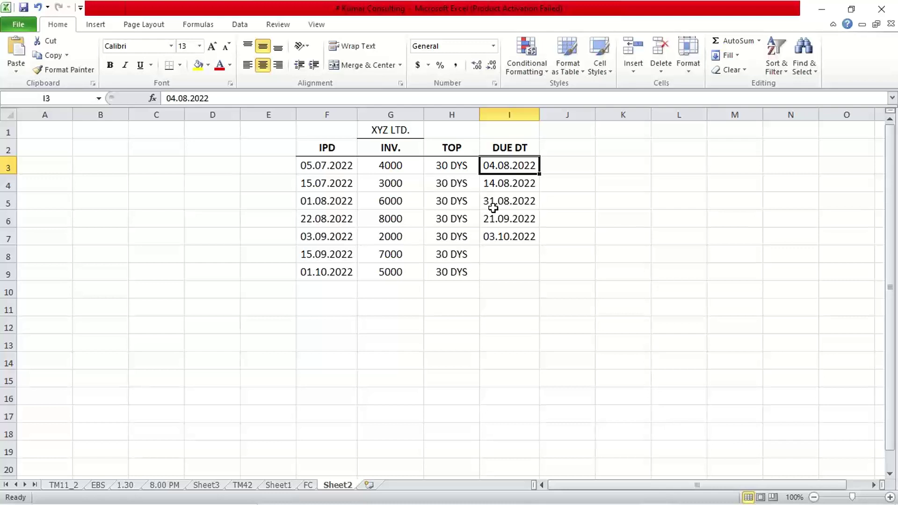
pyautogui.click(326, 243)
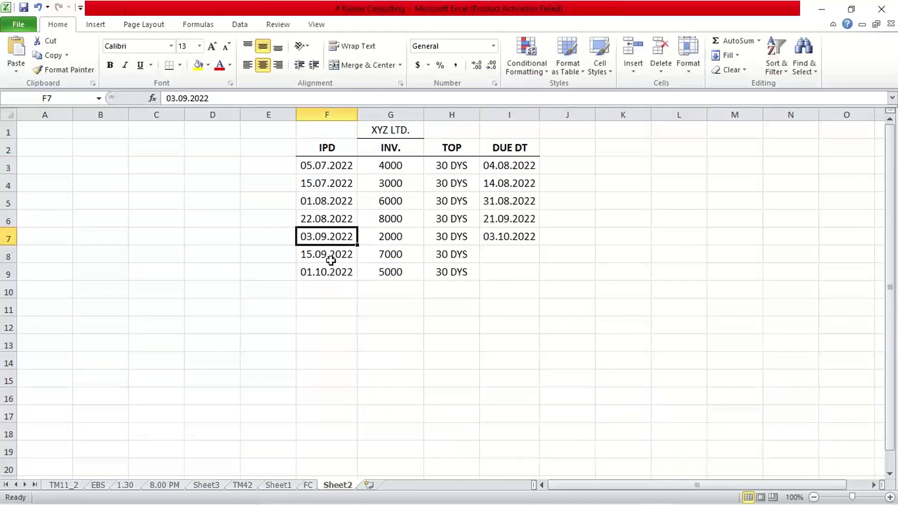
# Step: Enter 15.10.2022 in cell I8 as the due date for the 15.09.2022 invoice
pyautogui.click(330, 256)
pyautogui.click(516, 254)
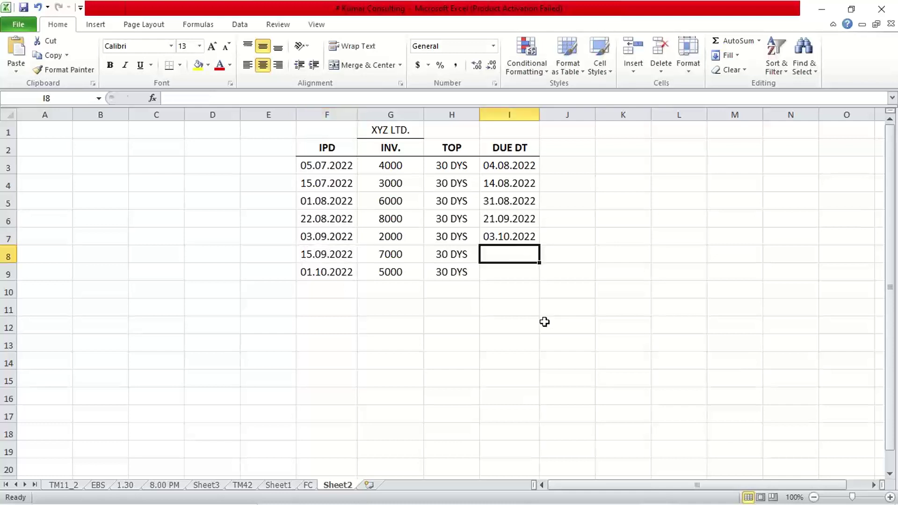
pyautogui.write('15.1')
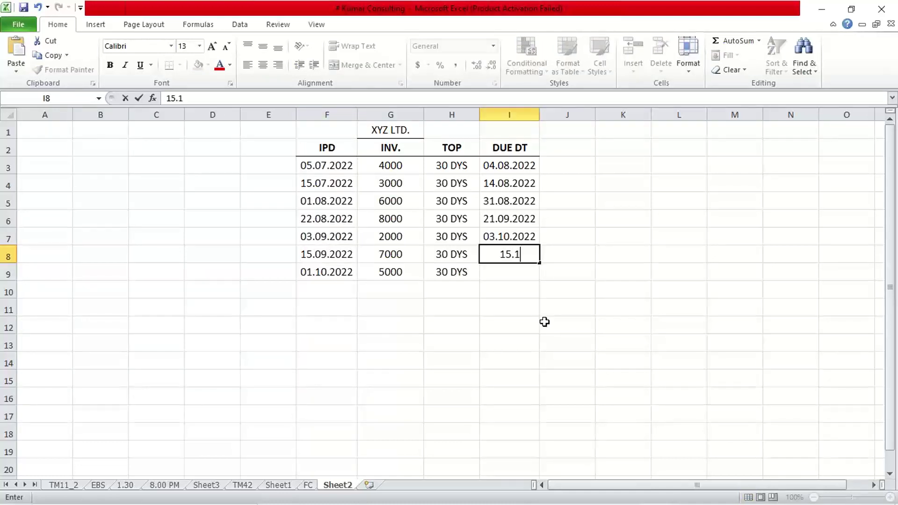
pyautogui.write('0.202')
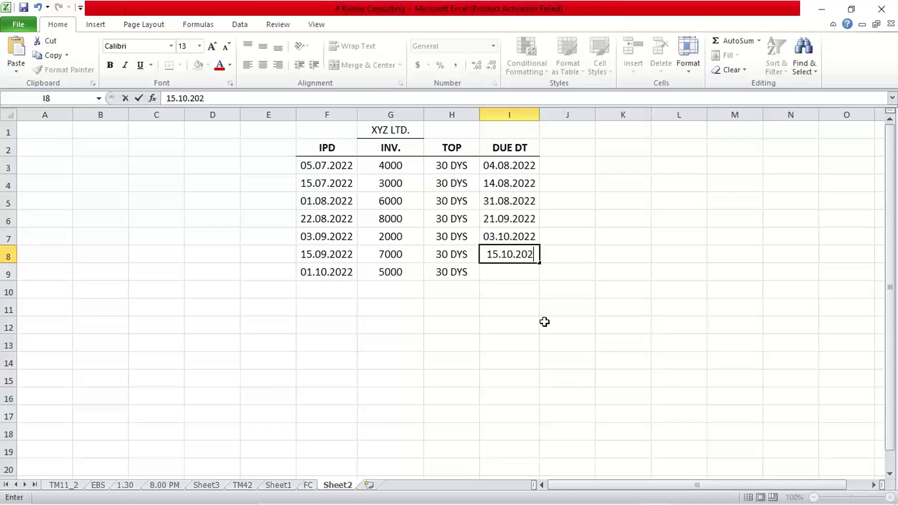
pyautogui.write('2')
pyautogui.press('Return')
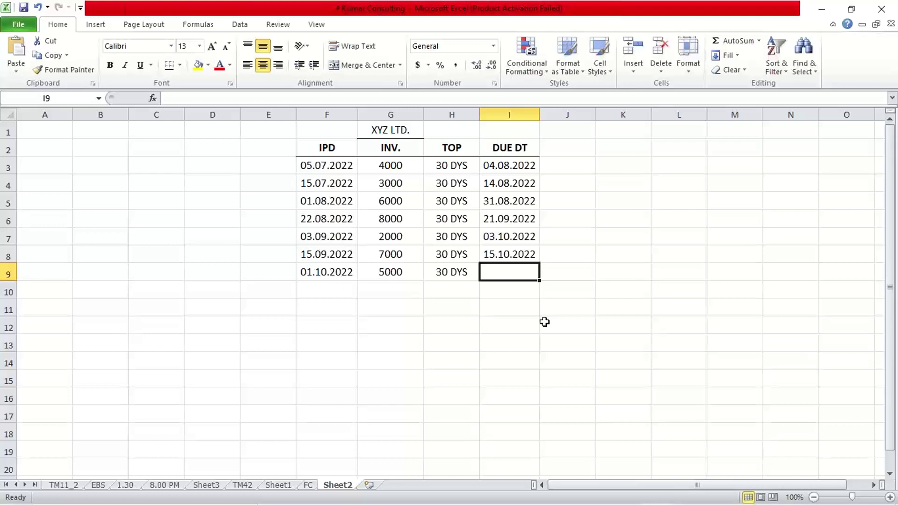
# Step: Enter 31.10.2022 in cell I9 as the due date for the 01.10.2022 invoice and select the due dates I3:I9
pyautogui.write('31.10.')
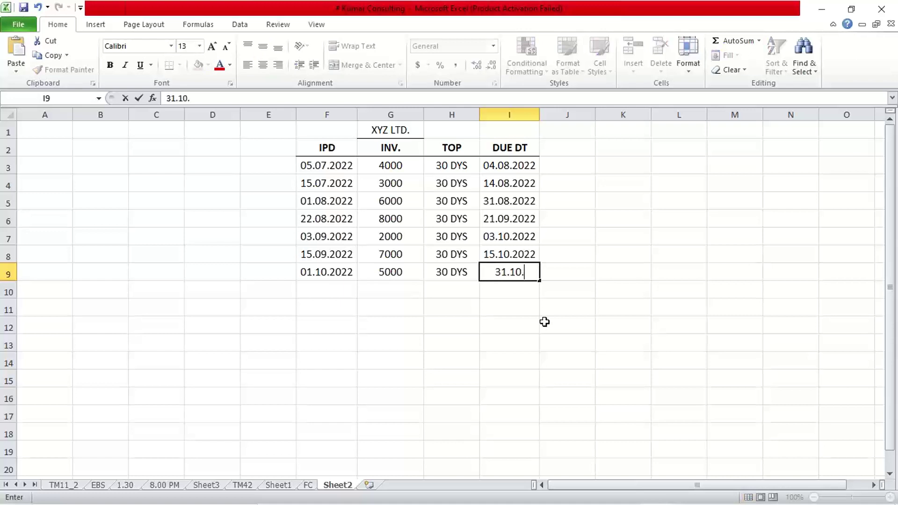
pyautogui.write('2022')
pyautogui.press('Return')
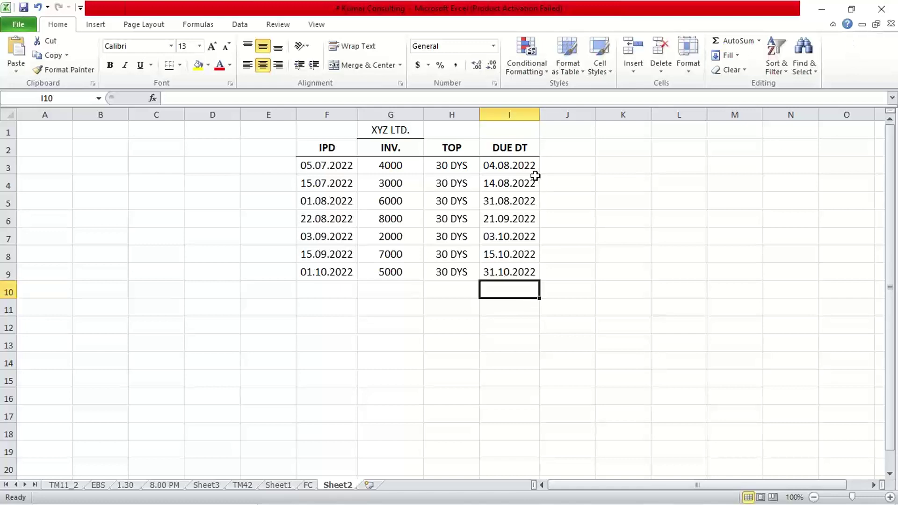
pyautogui.click(518, 166)
pyautogui.moveTo(518, 166); pyautogui.dragTo(520, 271)
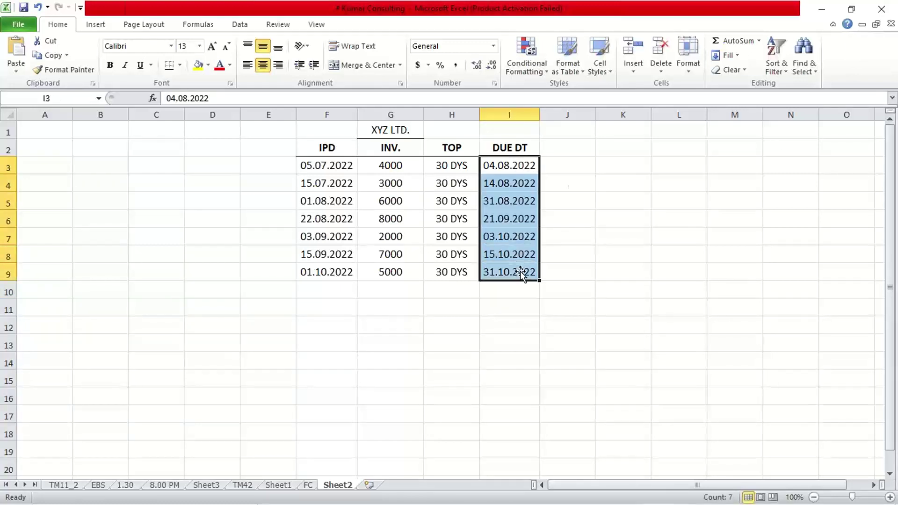
# Step: Add the column heading STTS in cell J2, formatted bold with a bottom border
pyautogui.click(566, 146)
pyautogui.write('STTS')
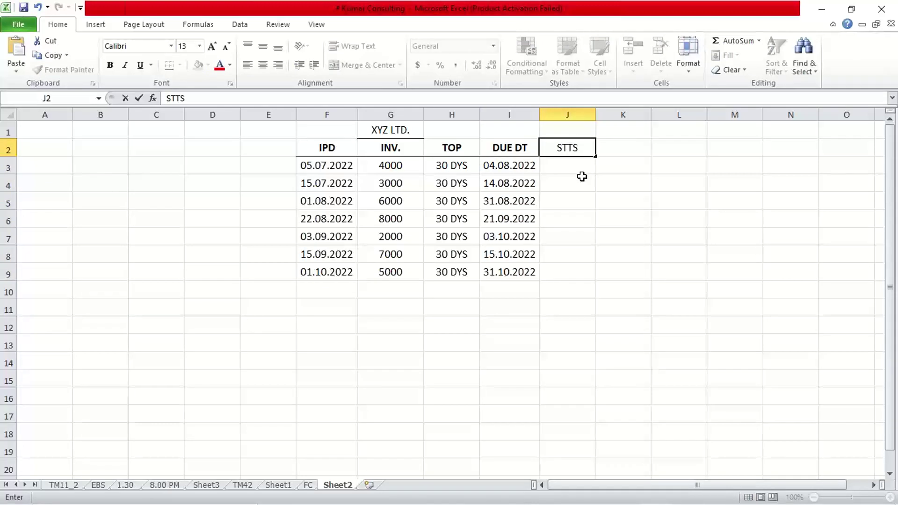
pyautogui.press('Return')
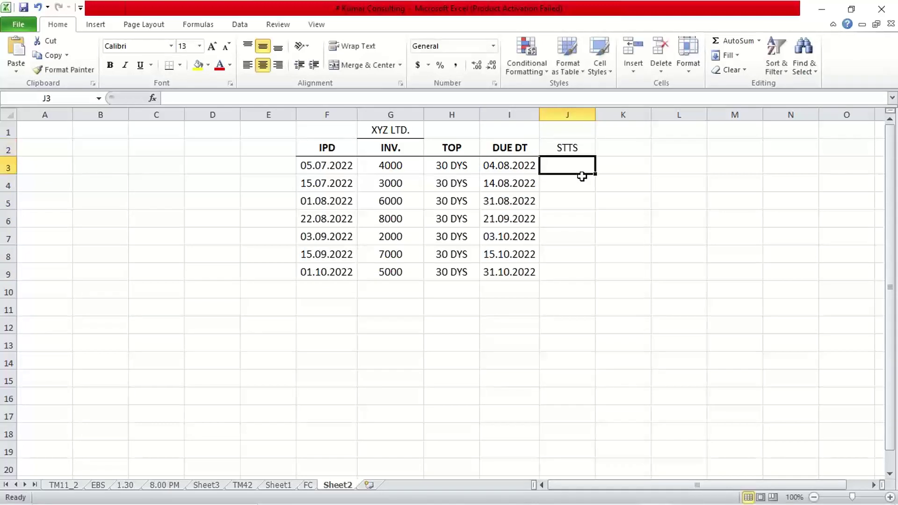
pyautogui.click(576, 145)
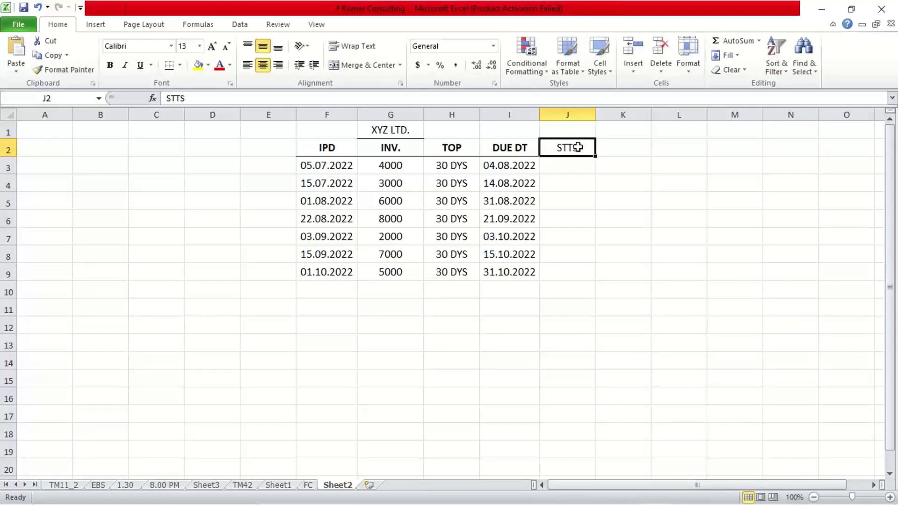
pyautogui.hotkey('ctrl', 'b')
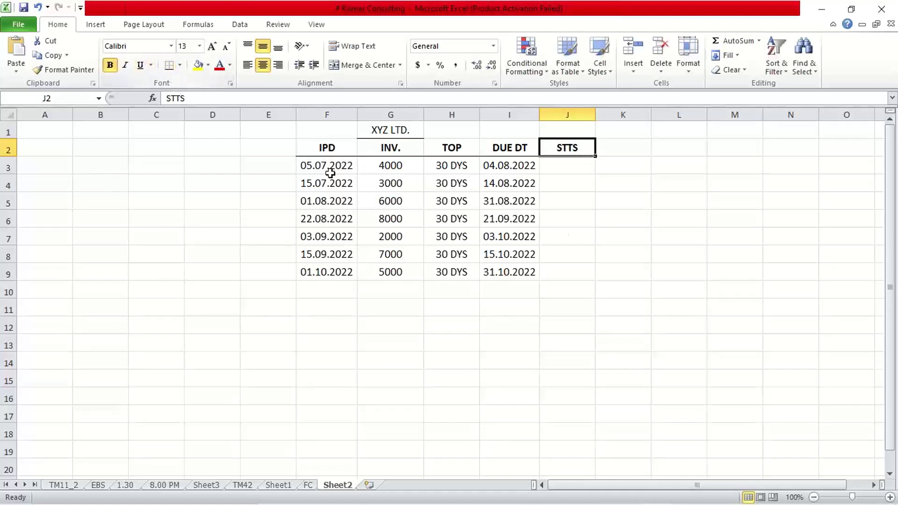
pyautogui.click(570, 160)
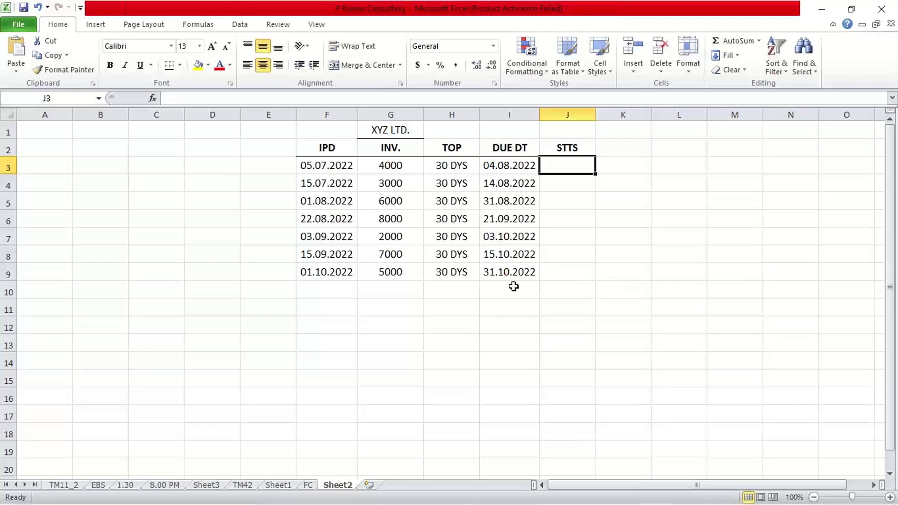
# Step: Enter the date 03.10.2022 in cell F1 above the IPD heading and give the cell a bottom border
pyautogui.click(462, 136)
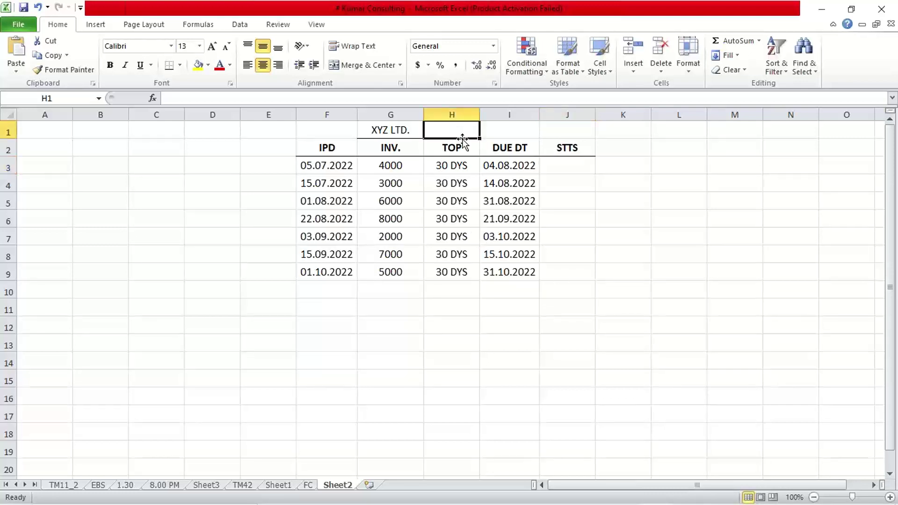
pyautogui.click(310, 130)
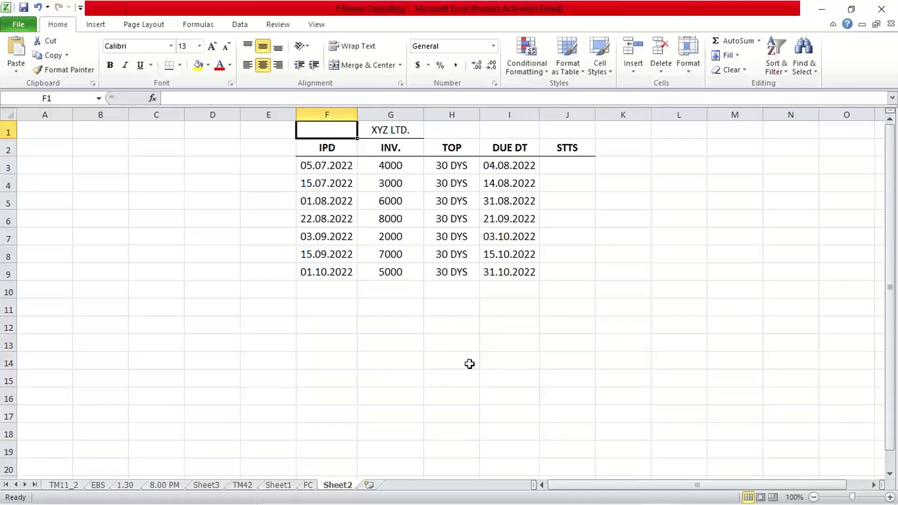
pyautogui.write('03.0')
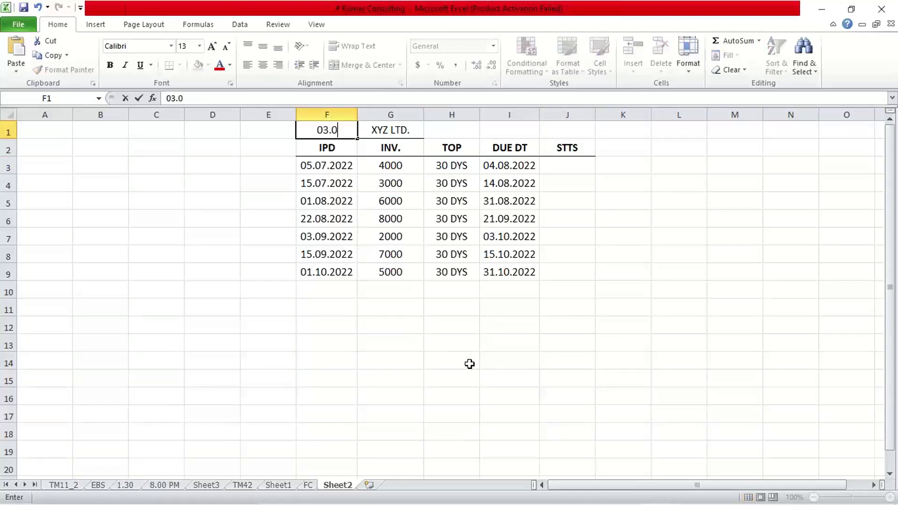
pyautogui.press('BackSpace')
pyautogui.write('10.2022')
pyautogui.press('Return')
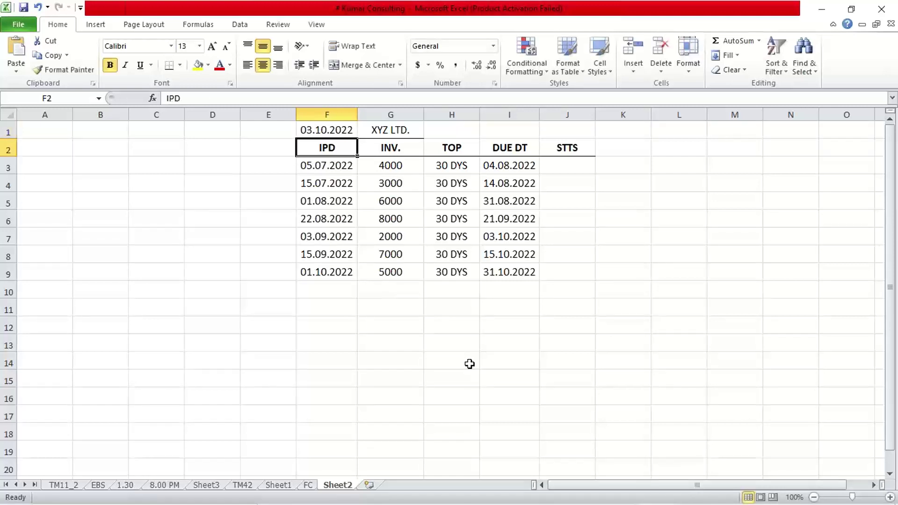
pyautogui.click(321, 128)
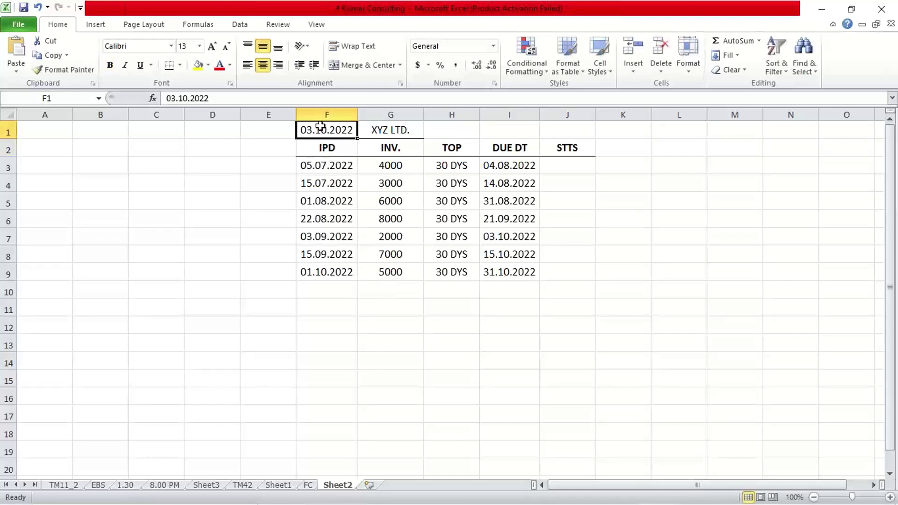
pyautogui.click(164, 70)
pyautogui.click(351, 399)
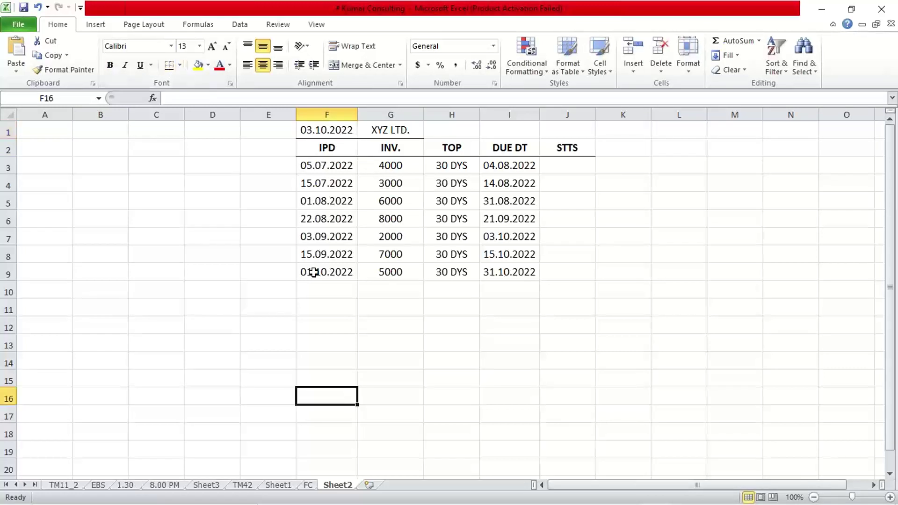
# Step: Check the F1 date against the first due date and enter the status OD in cells J3 and J4
pyautogui.click(350, 132)
pyautogui.click(509, 167)
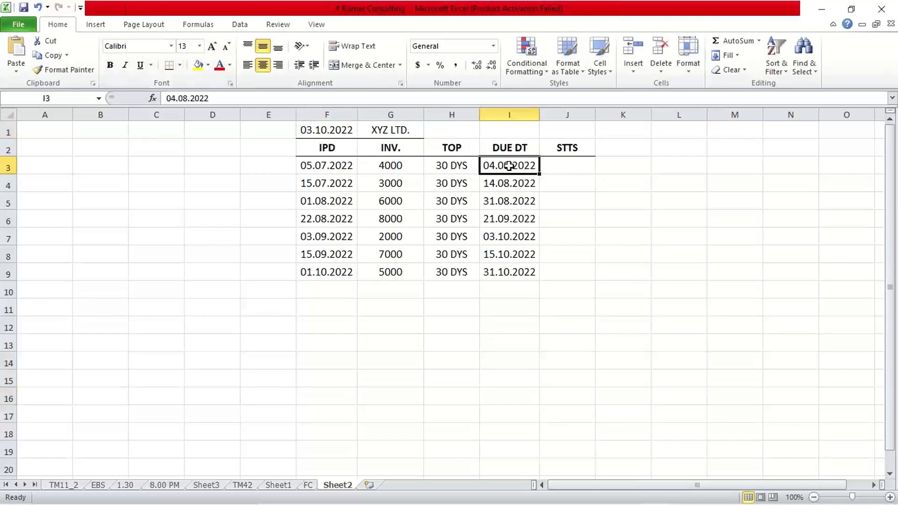
pyautogui.click(569, 167)
pyautogui.write('OD')
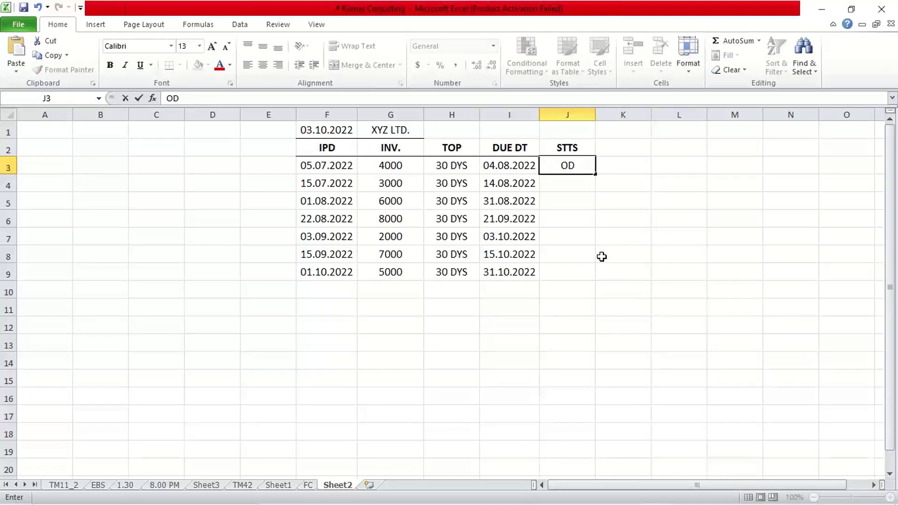
pyautogui.press('Return')
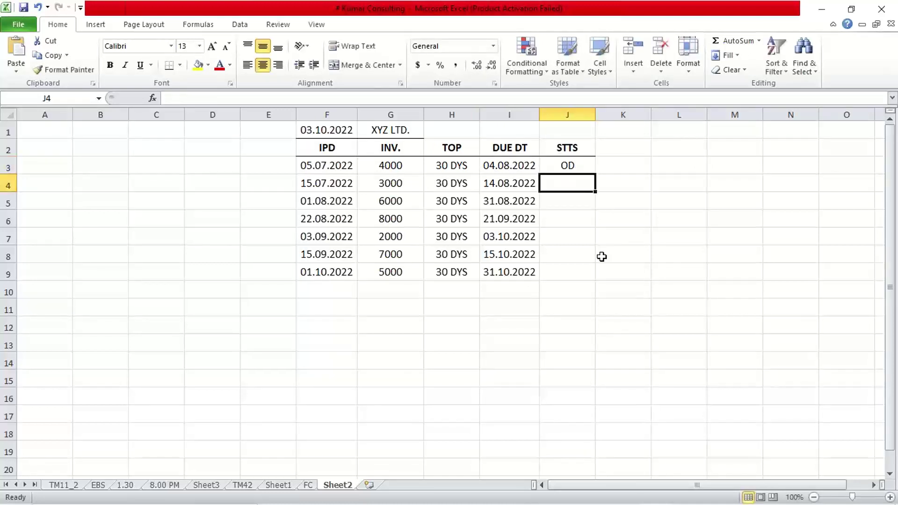
pyautogui.write('OD')
pyautogui.press('Return')
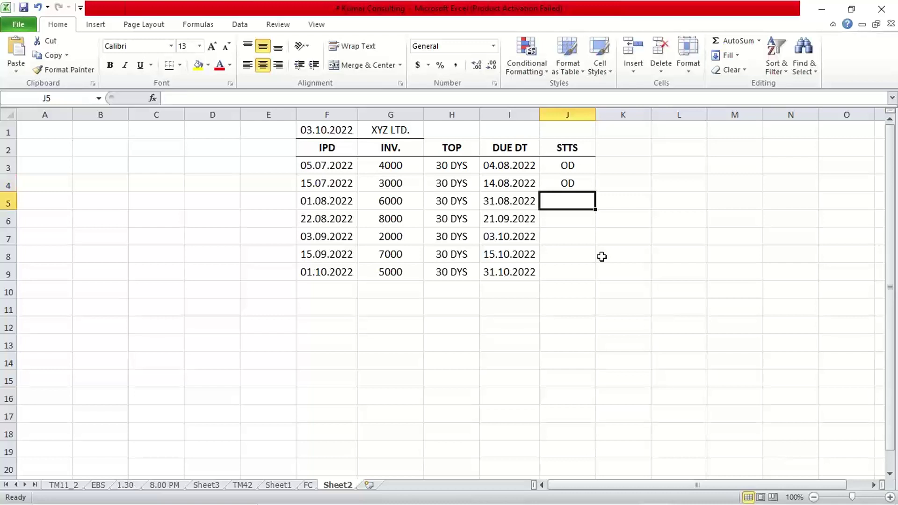
# Step: Enter the status OD in cells J5 and J6 and the status DUE in cell J7
pyautogui.write('OD')
pyautogui.press('Return')
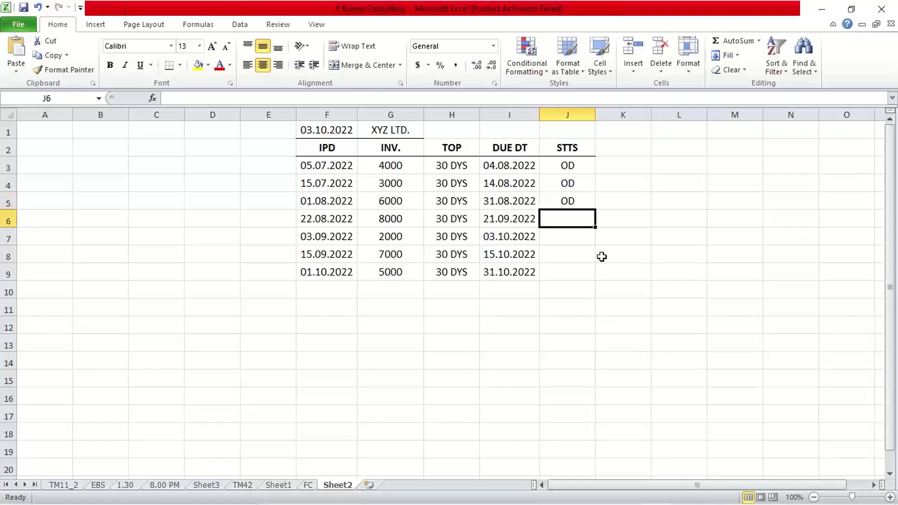
pyautogui.hotkey('ctrl', 'd')
pyautogui.press('Return')
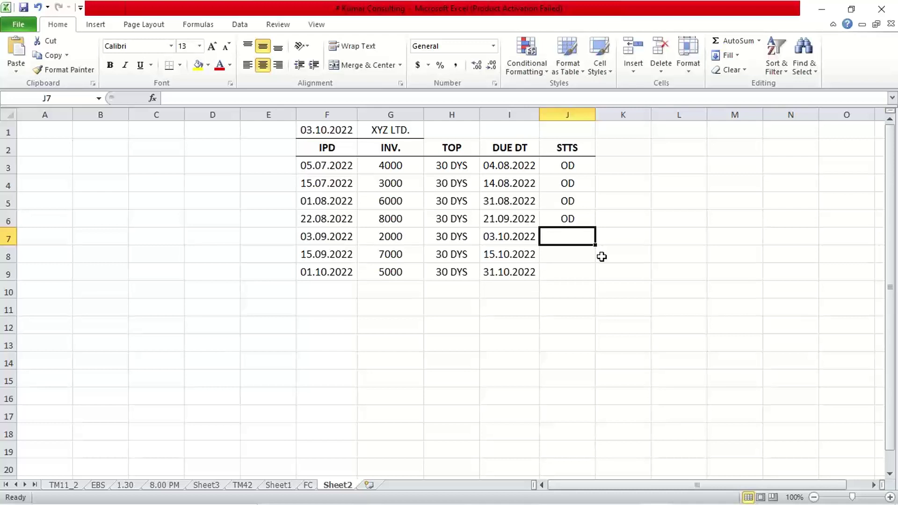
pyautogui.write('DUE')
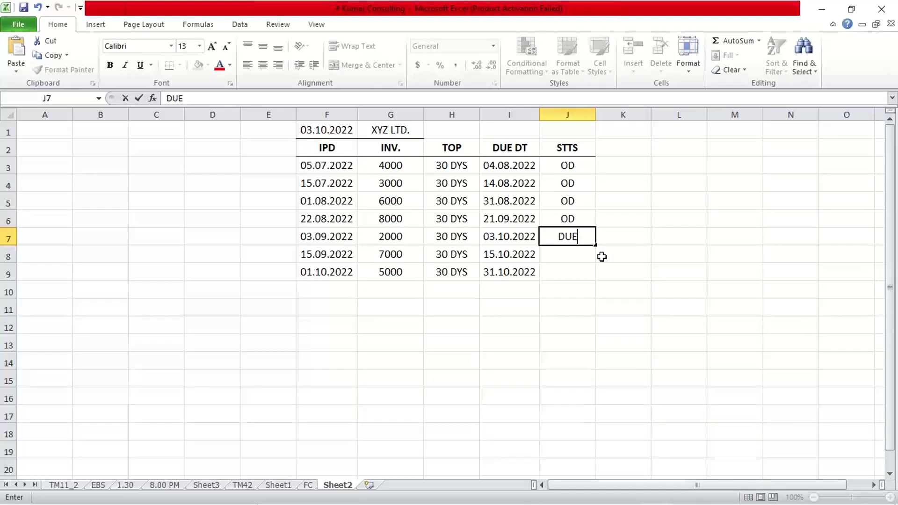
pyautogui.press('Return')
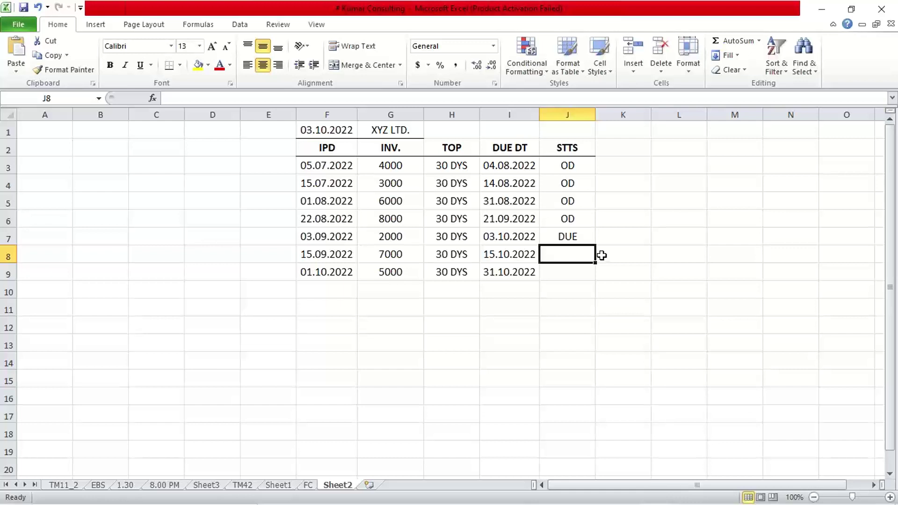
# Step: Check the due dates in I7 and I8 and enter the status ND in cells J8 and J9
pyautogui.click(530, 239)
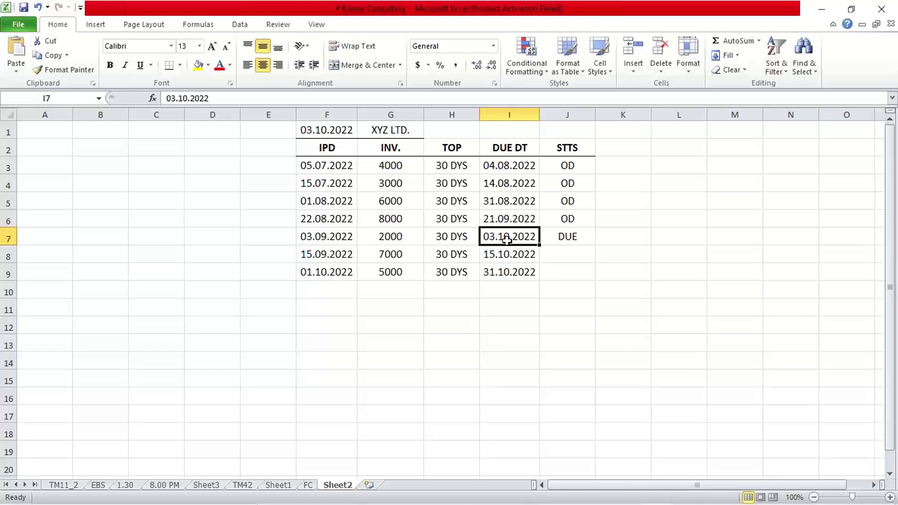
pyautogui.click(571, 256)
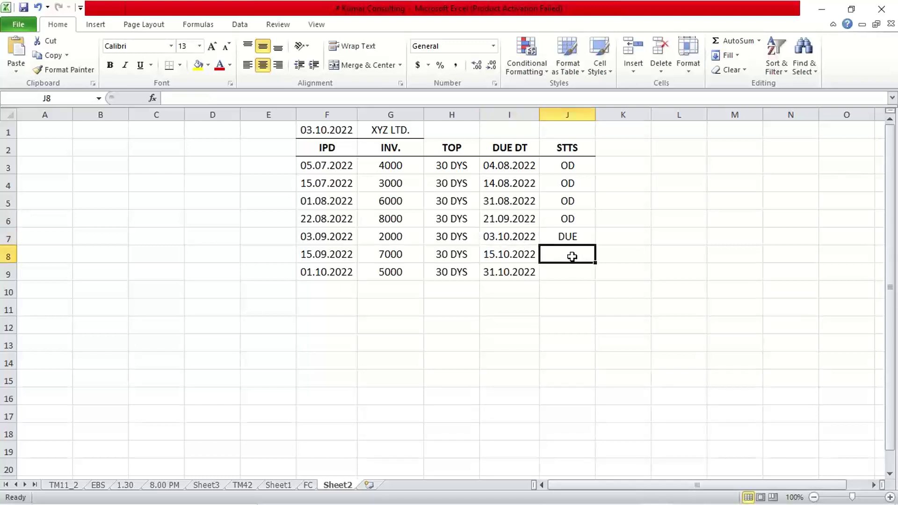
pyautogui.click(498, 257)
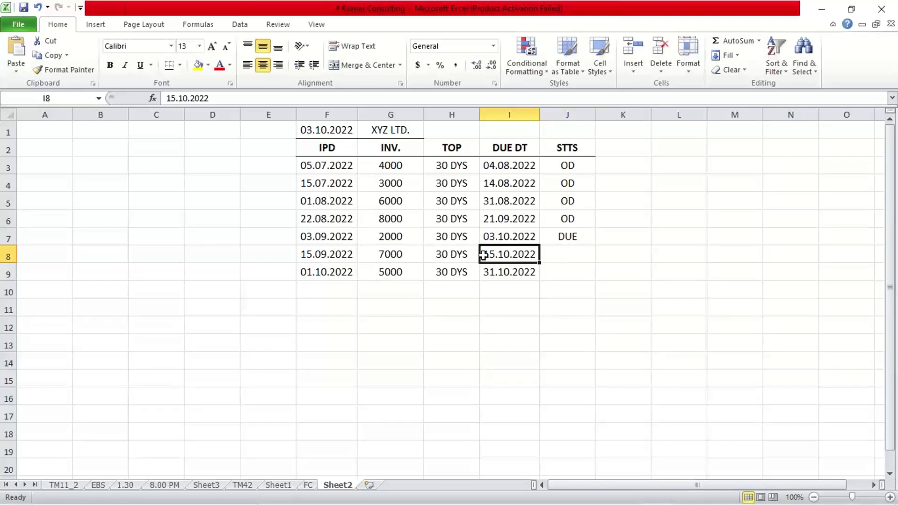
pyautogui.click(556, 254)
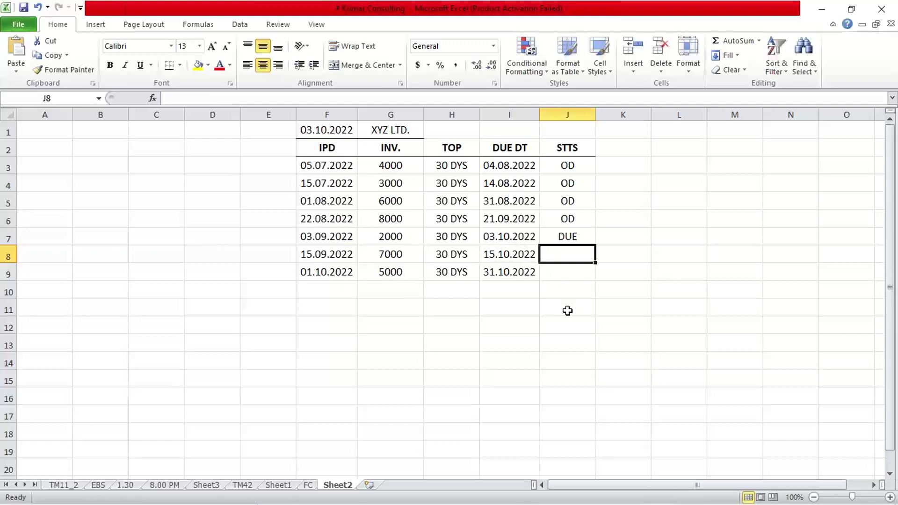
pyautogui.write('ND')
pyautogui.press('Return')
pyautogui.write('N')
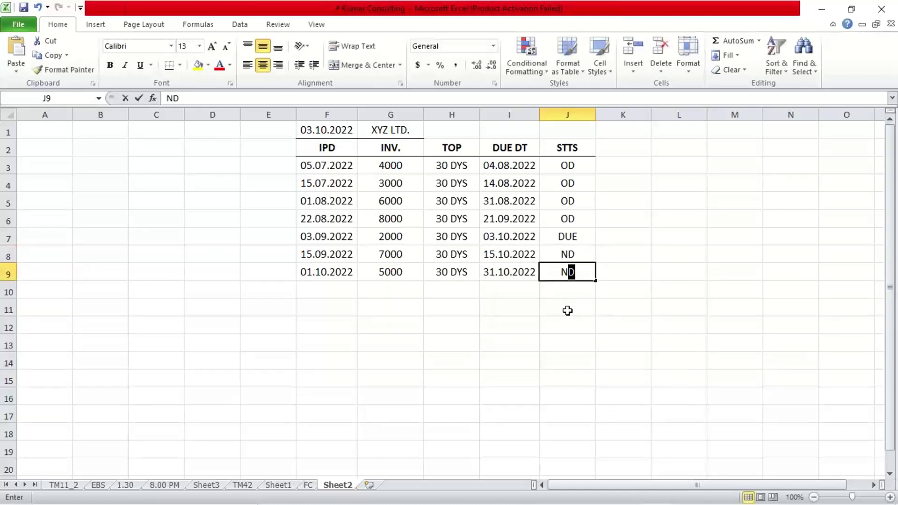
pyautogui.press('Return')
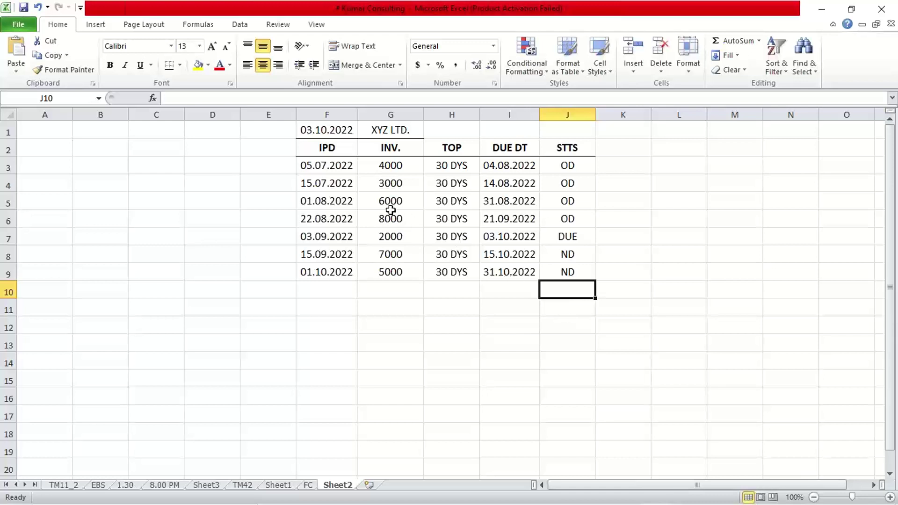
# Step: Give cells H1:J1 above the TOP, DUE DT and STTS headings a bottom border and merge and center them
pyautogui.moveTo(382, 174); pyautogui.dragTo(396, 273)
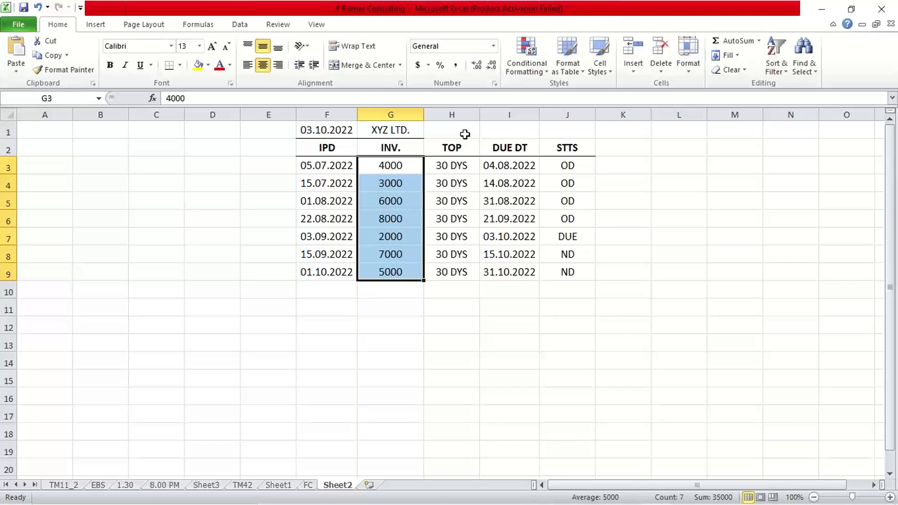
pyautogui.moveTo(465, 132); pyautogui.dragTo(553, 127)
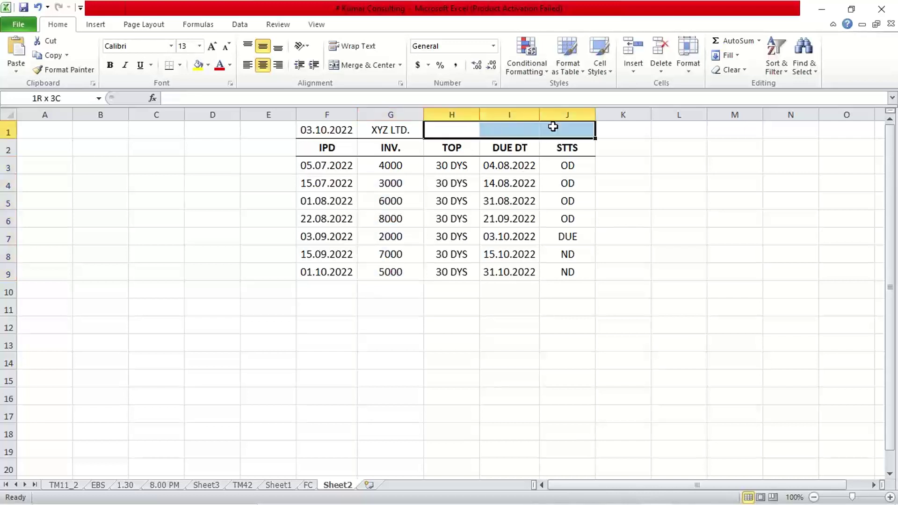
pyautogui.click(178, 66)
pyautogui.click(169, 69)
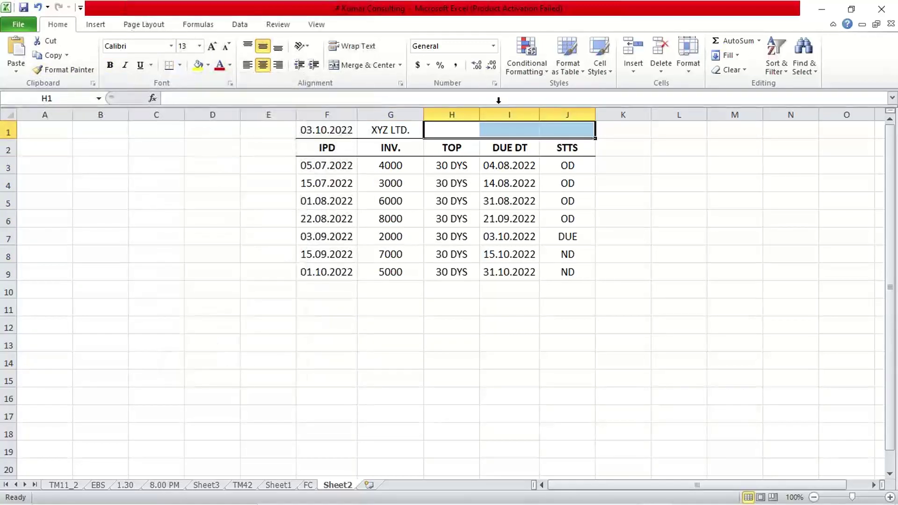
pyautogui.click(371, 69)
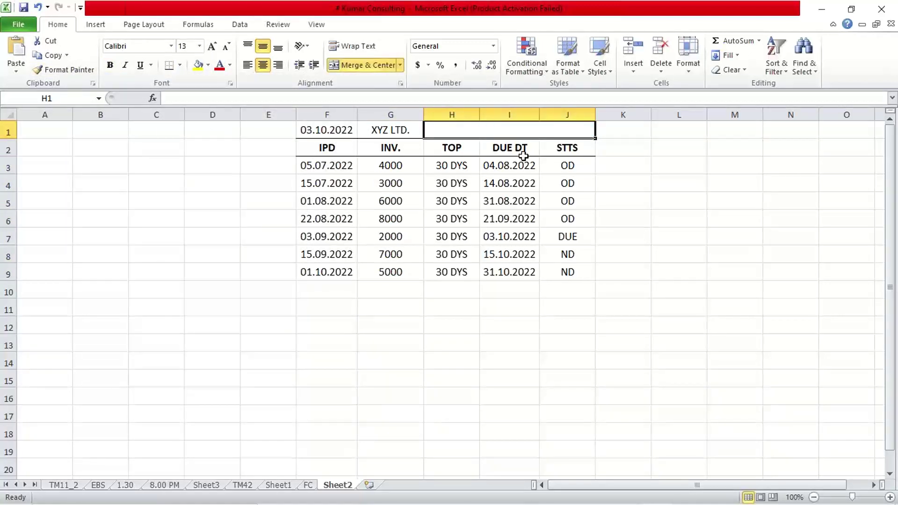
# Step: Enter the heading TERMS OF PAYMENT in the merged cell H1:J1
pyautogui.write('TERMS')
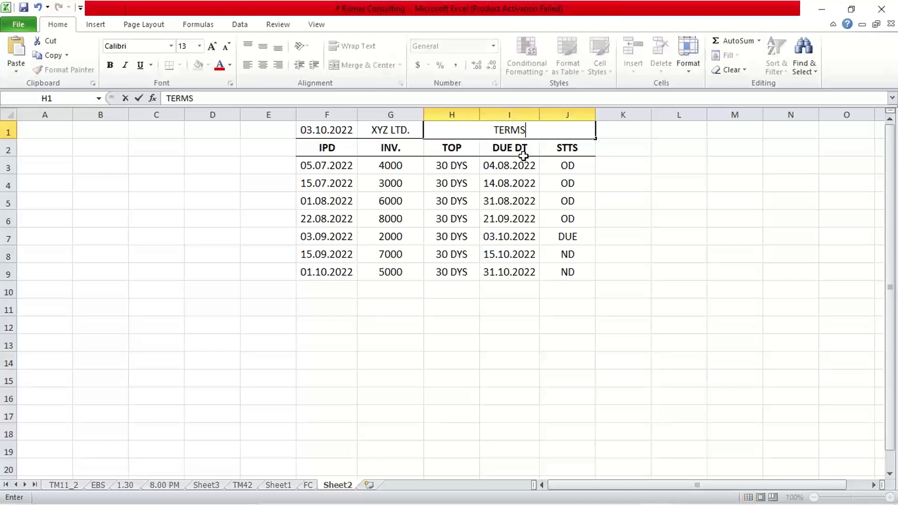
pyautogui.write(' OF P')
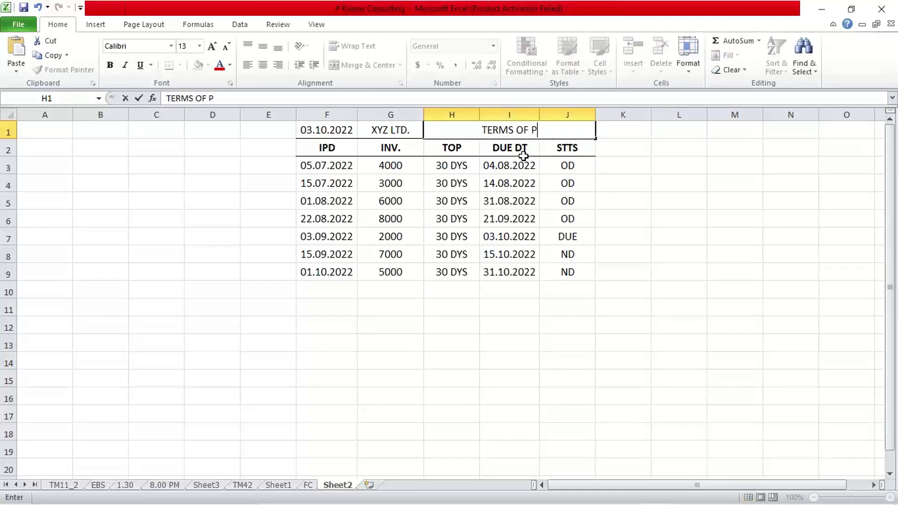
pyautogui.write('AYMENT')
pyautogui.press('Return')
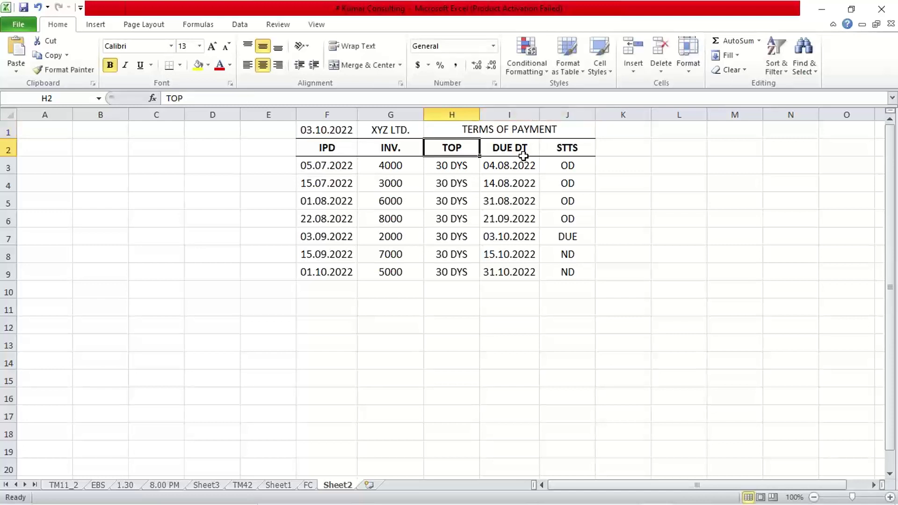
# Step: Format the TERMS OF PAYMENT heading in bold with a yellow fill
pyautogui.click(525, 130)
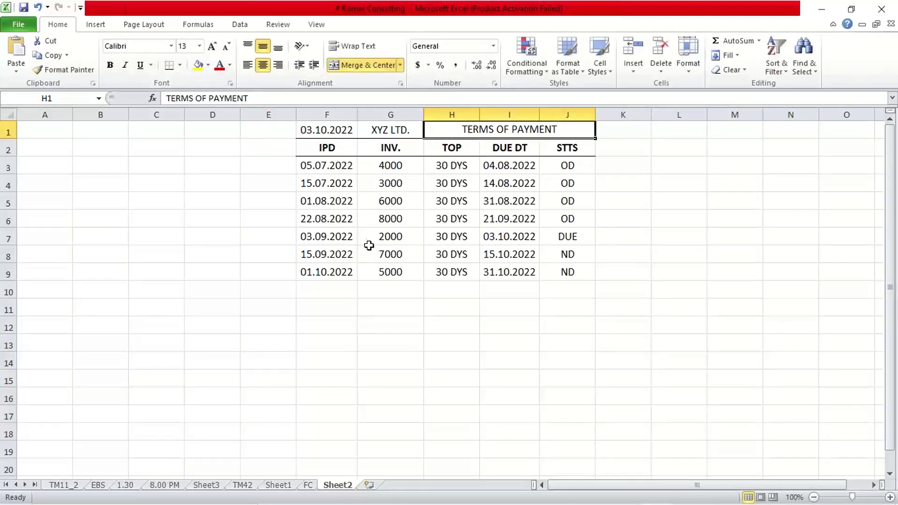
pyautogui.hotkey('ctrl', 'b')
pyautogui.click(597, 342)
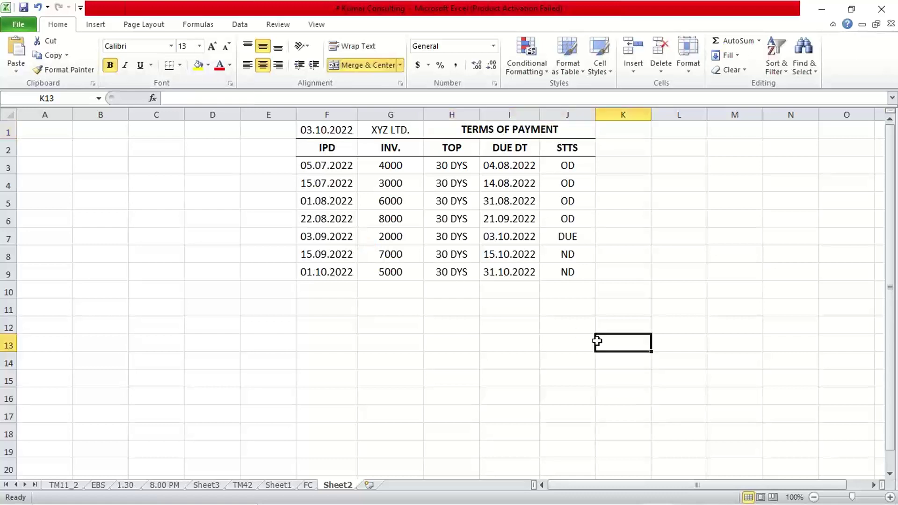
pyautogui.click(547, 135)
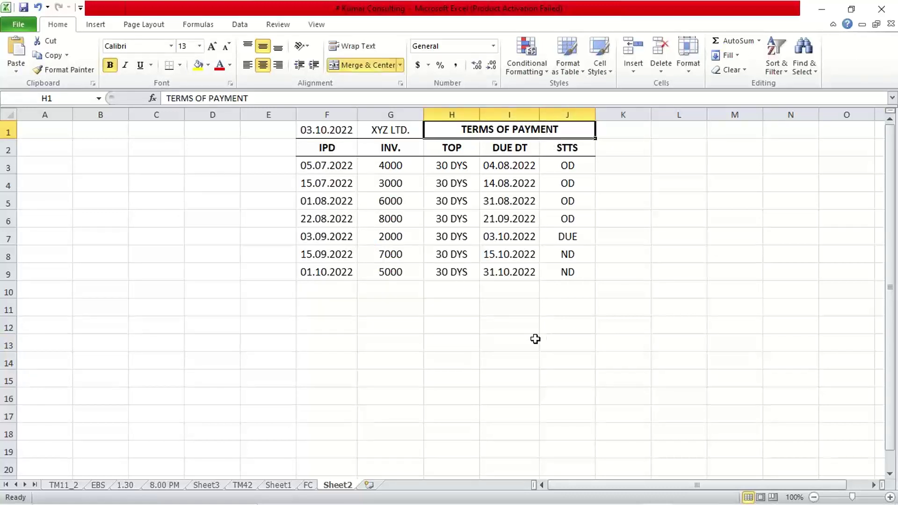
pyautogui.click(198, 64)
pyautogui.click(415, 345)
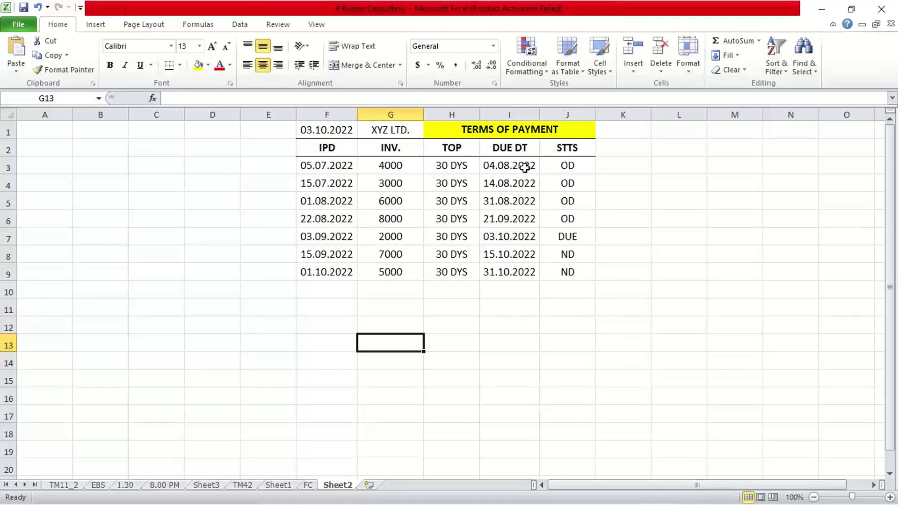
# Step: Review the due dates in I3:I9, the first invoice amount, the payment terms in H3:H9 and the company name in G1
pyautogui.moveTo(522, 167); pyautogui.dragTo(525, 275)
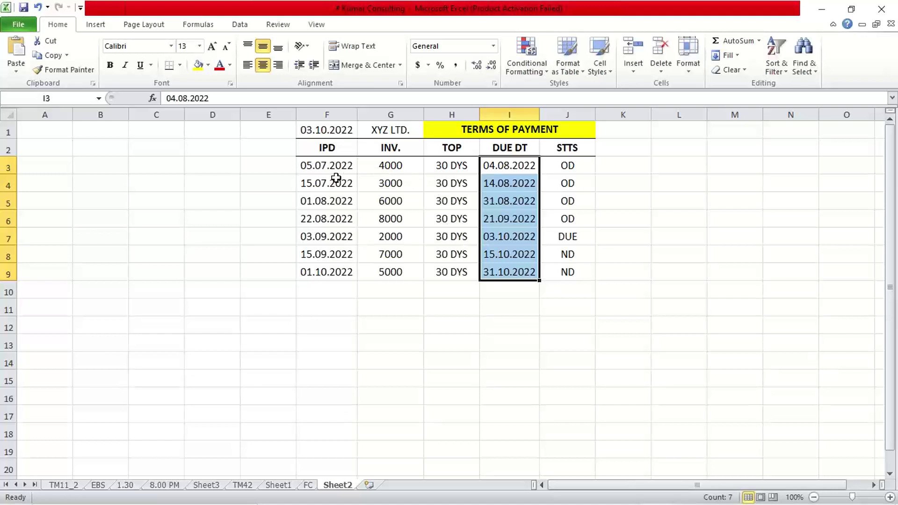
pyautogui.click(390, 167)
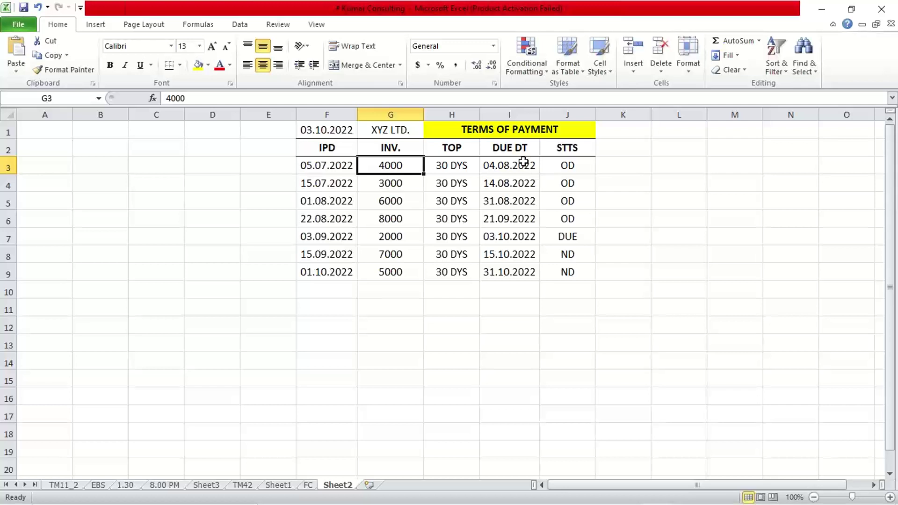
pyautogui.moveTo(523, 164); pyautogui.dragTo(523, 264)
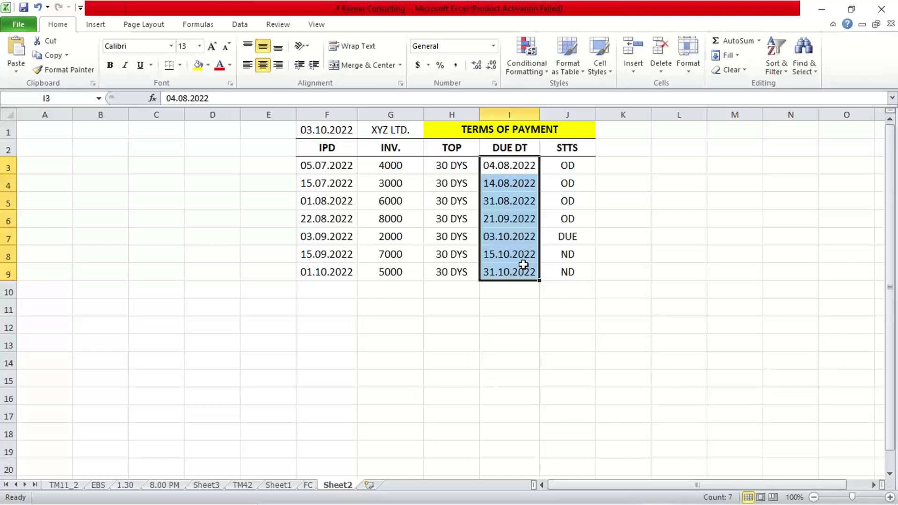
pyautogui.click(553, 134)
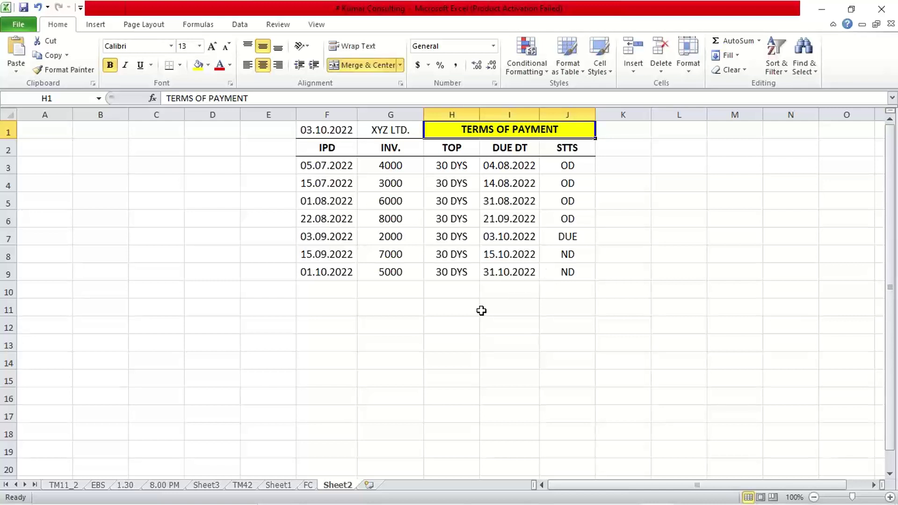
pyautogui.click(466, 314)
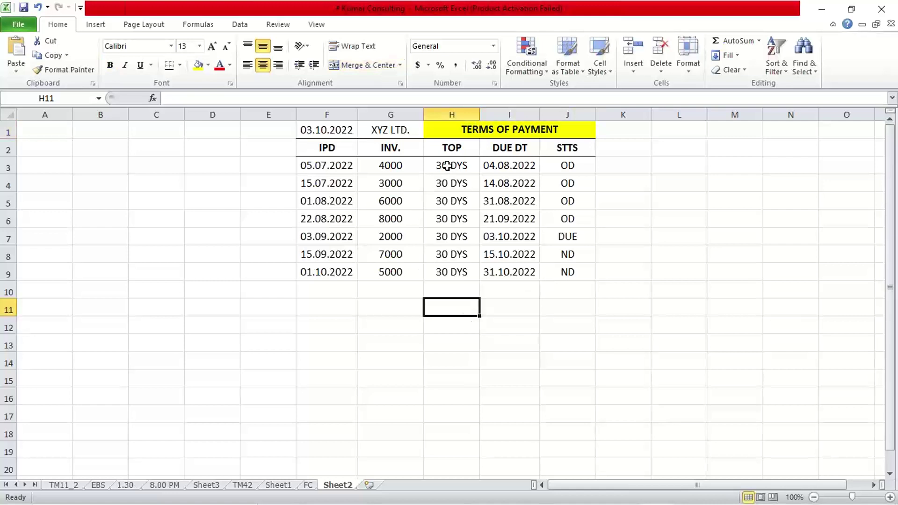
pyautogui.moveTo(448, 164); pyautogui.dragTo(454, 275)
pyautogui.click(444, 302)
pyautogui.moveTo(452, 170); pyautogui.dragTo(449, 267)
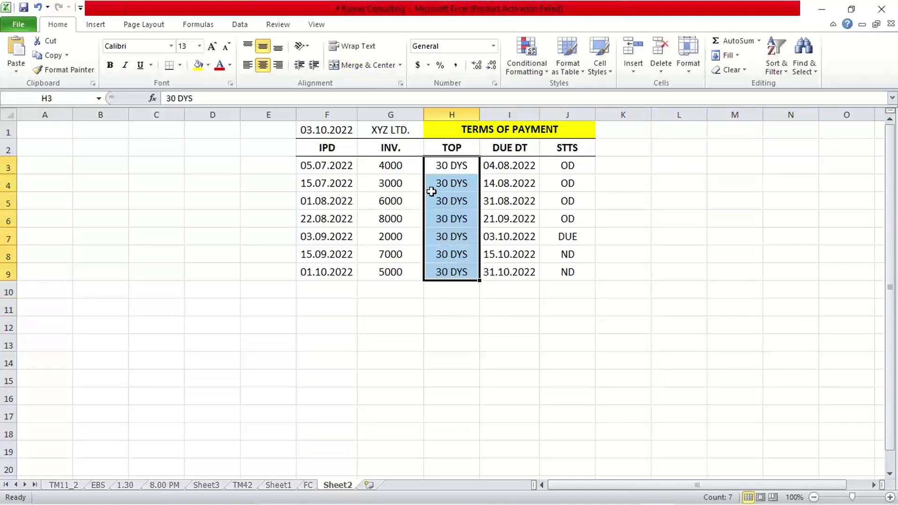
pyautogui.click(394, 130)
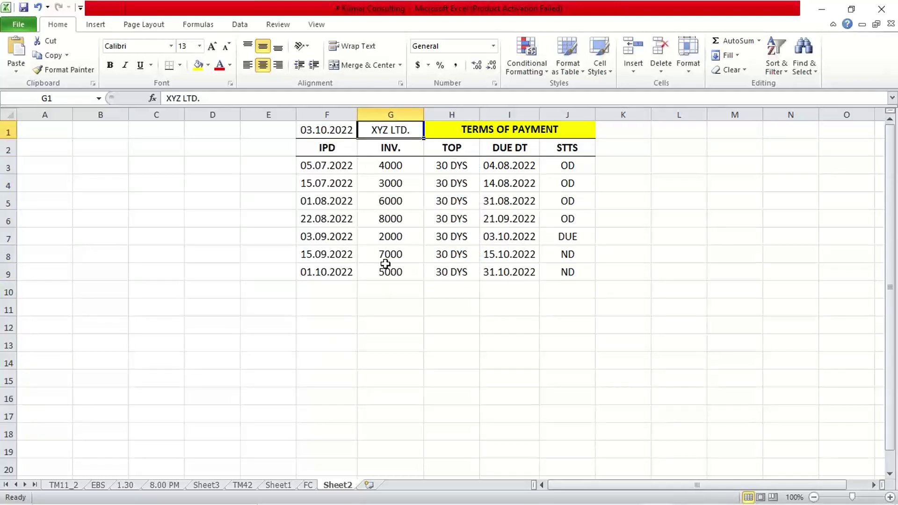
# Step: List the letters A, B, C, D, E, F, G and I down cells C2:C9, one per cell, and select A in C2
pyautogui.click(116, 147)
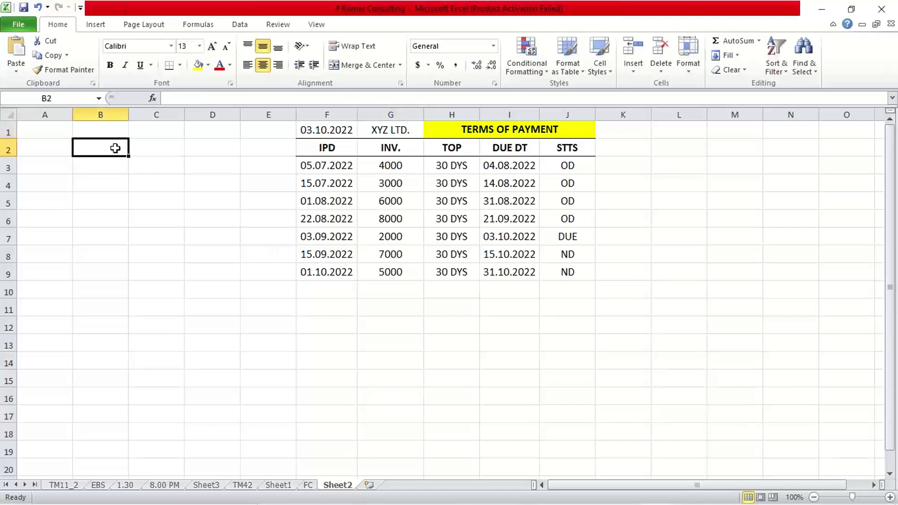
pyautogui.click(144, 150)
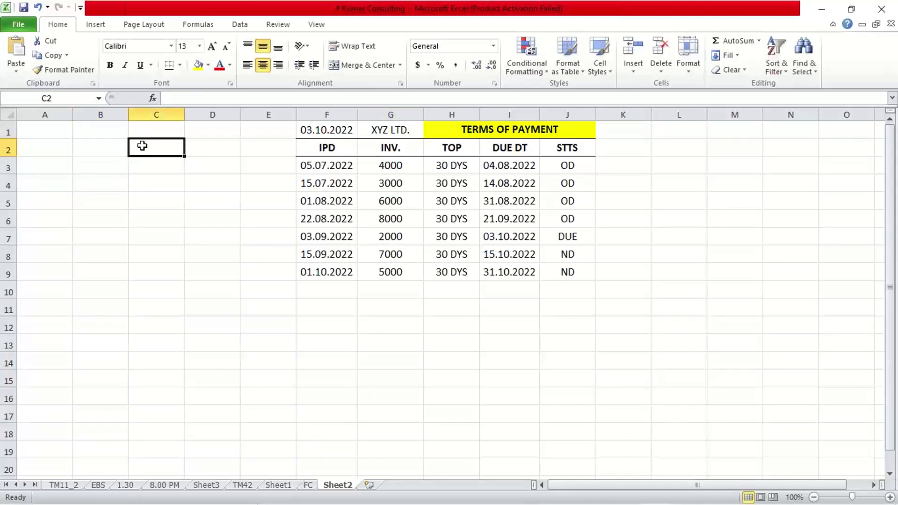
pyautogui.write('A')
pyautogui.press('Return')
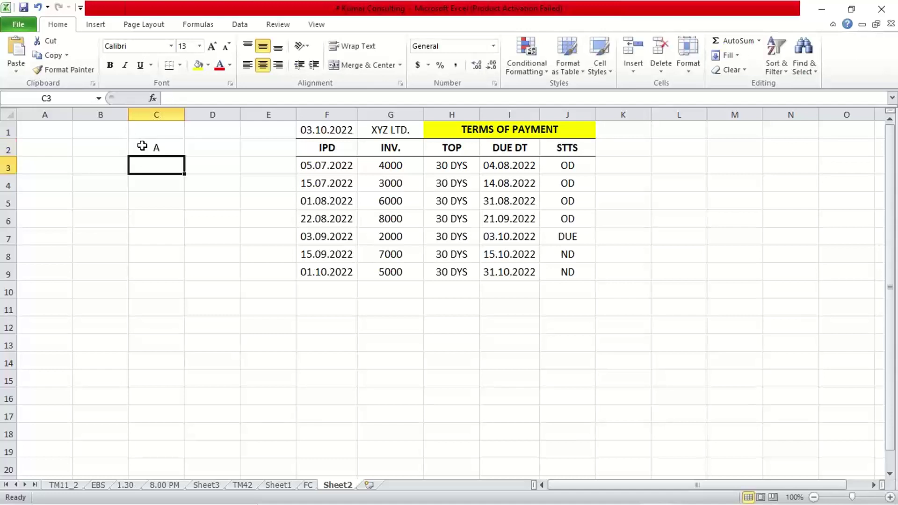
pyautogui.write('B')
pyautogui.press('Return')
pyautogui.write('C')
pyautogui.press('Return')
pyautogui.write('D')
pyautogui.press('Return')
pyautogui.write('E')
pyautogui.press('Return')
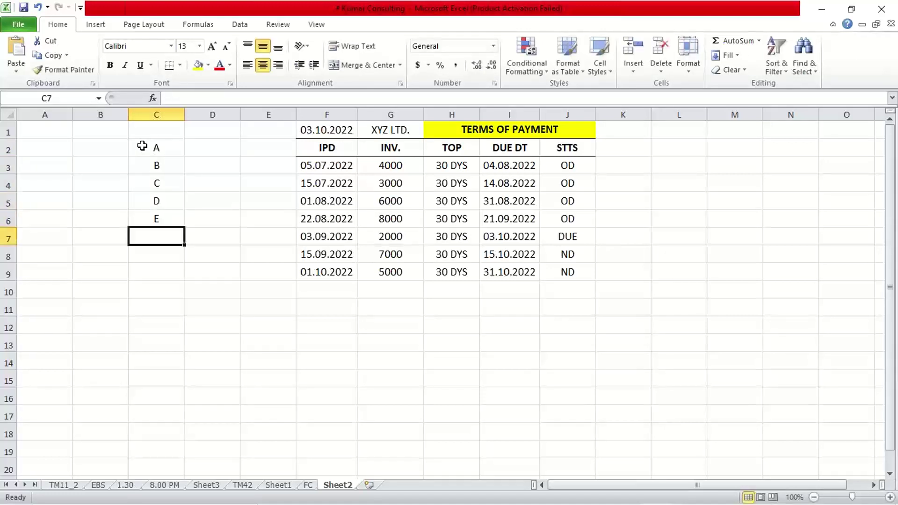
pyautogui.write('F')
pyautogui.press('Return')
pyautogui.write('G')
pyautogui.press('Return')
pyautogui.write('I')
pyautogui.press('Return')
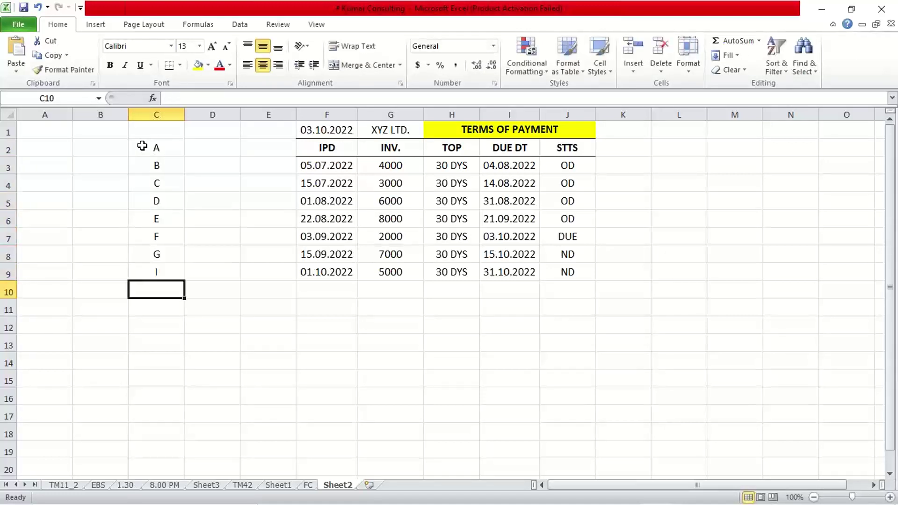
pyautogui.moveTo(142, 146); pyautogui.dragTo(146, 267)
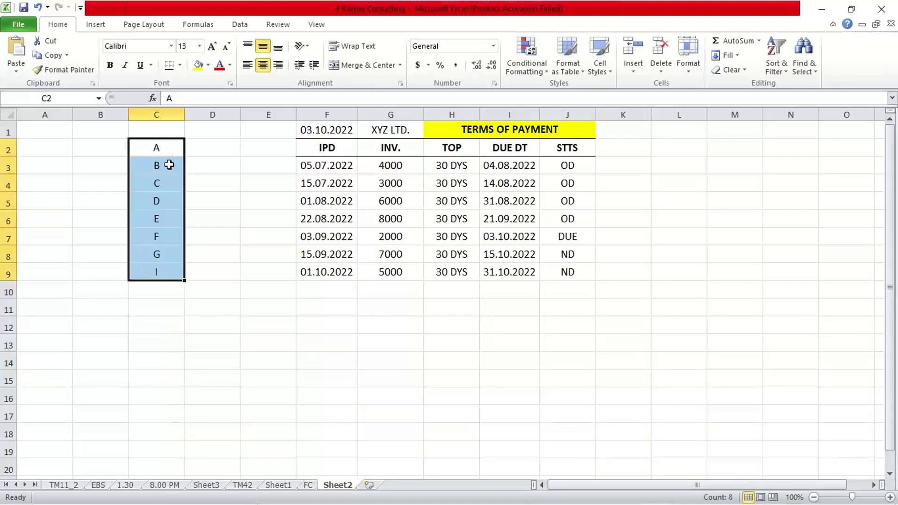
pyautogui.click(171, 141)
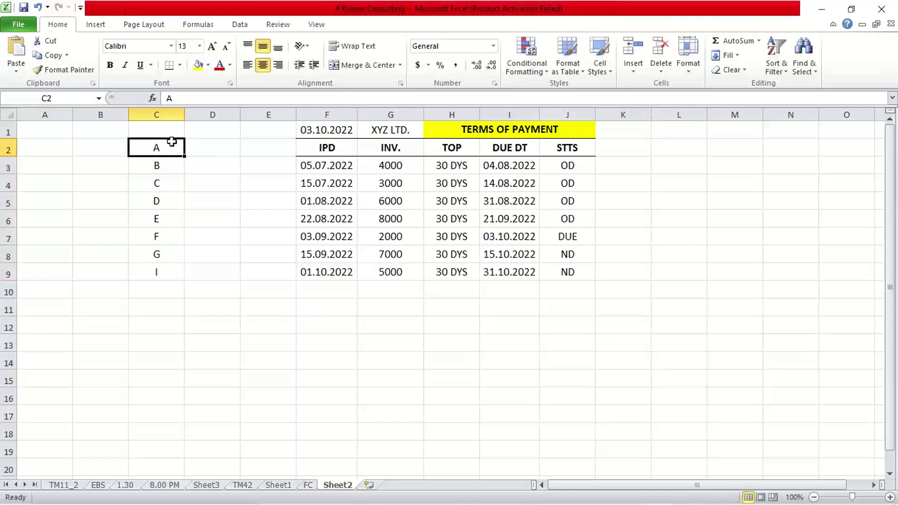
# Step: Move the letter list from C2:C9 to B2:B9, leaving C2 selected
pyautogui.moveTo(172, 143); pyautogui.dragTo(175, 277)
pyautogui.hotkey('ctrl', 'c')
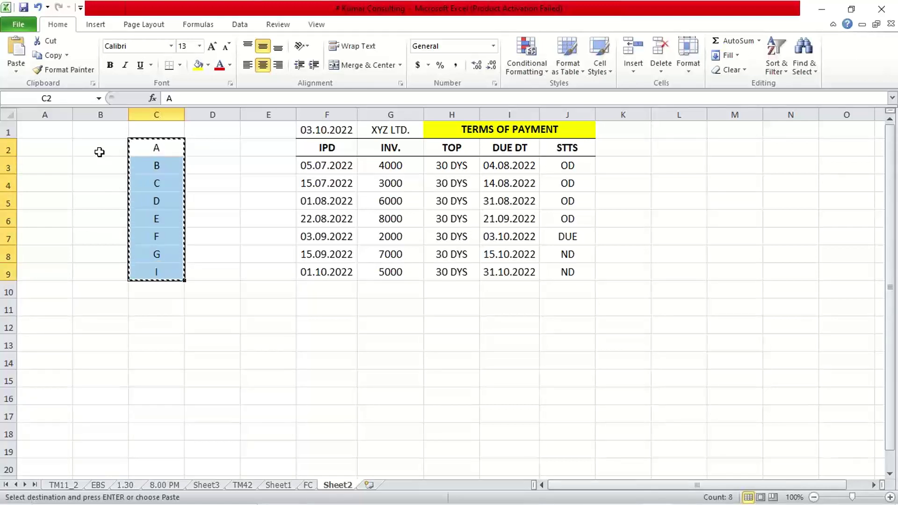
pyautogui.click(98, 148)
pyautogui.press('Return')
pyautogui.click(179, 139)
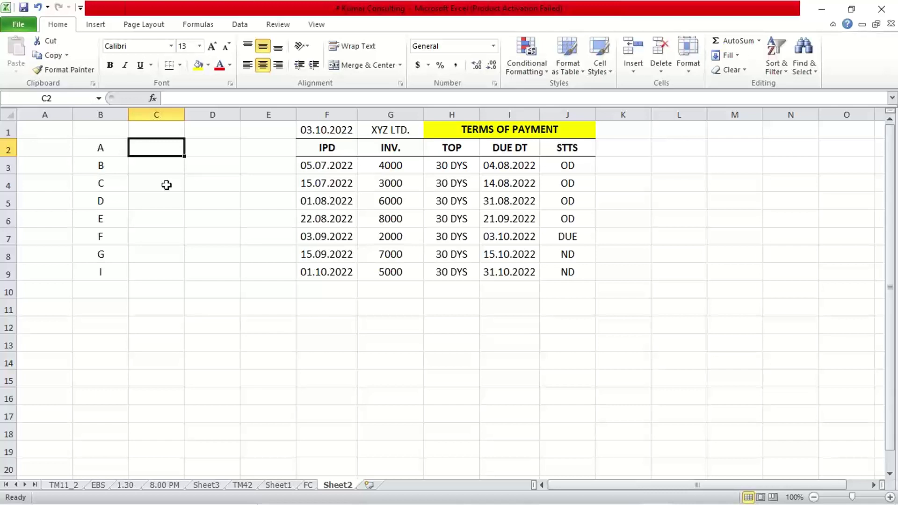
pyautogui.click(455, 169)
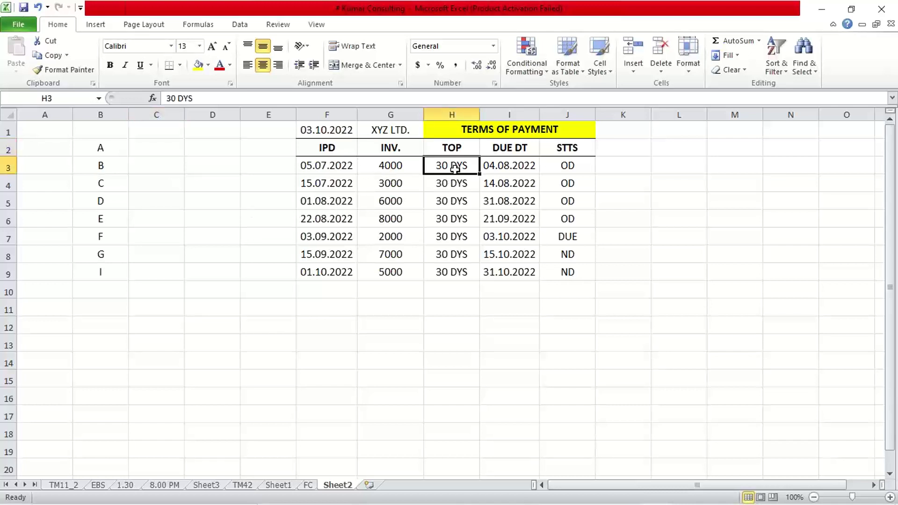
pyautogui.moveTo(454, 169); pyautogui.dragTo(449, 275)
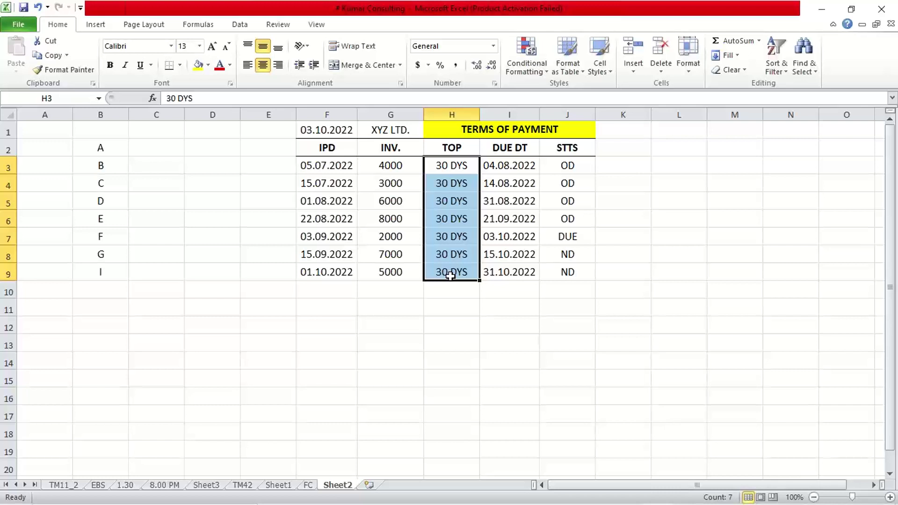
pyautogui.click(156, 152)
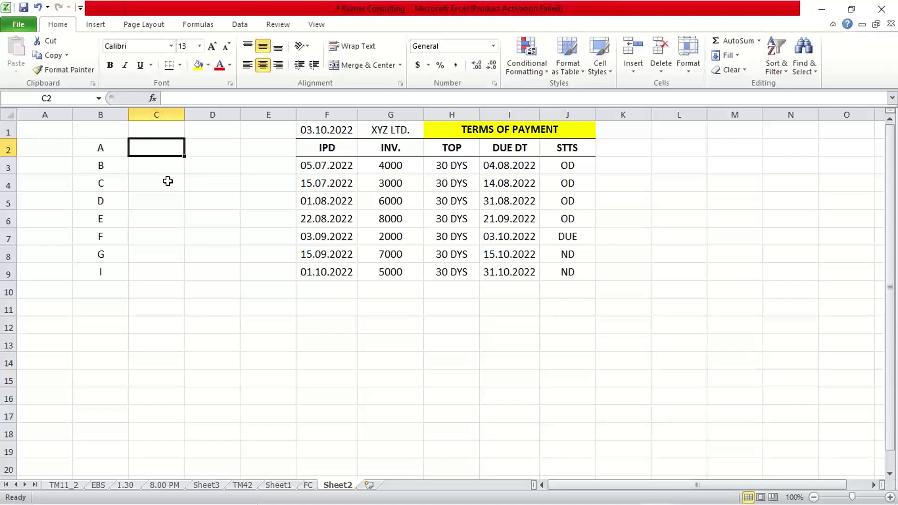
pyautogui.click(115, 149)
pyautogui.click(147, 152)
# Step: Replace the last letter of the list in B9 with H and select C2 beside the letter A
pyautogui.click(120, 254)
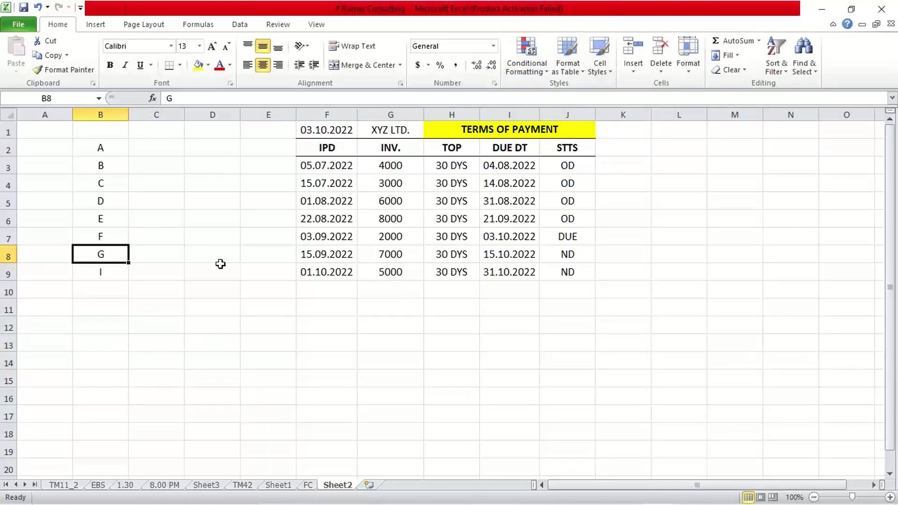
pyautogui.press('Down')
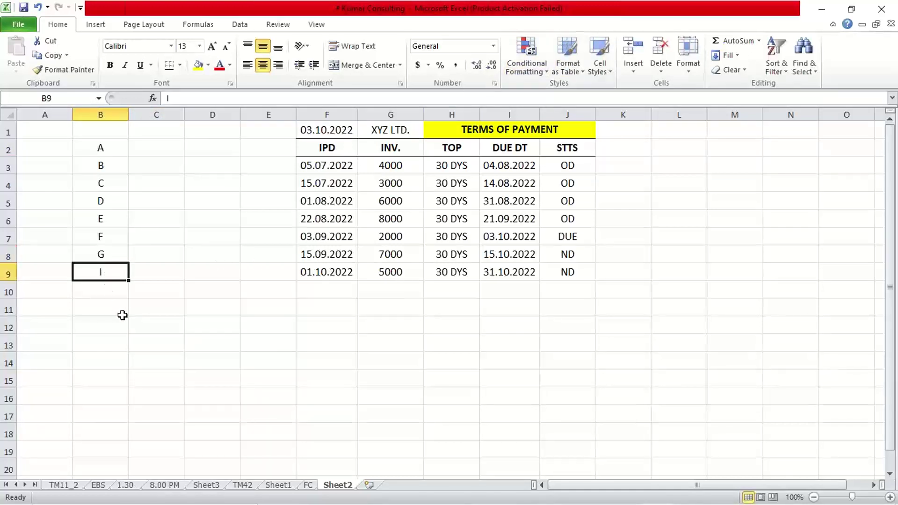
pyautogui.write('H')
pyautogui.press('Return')
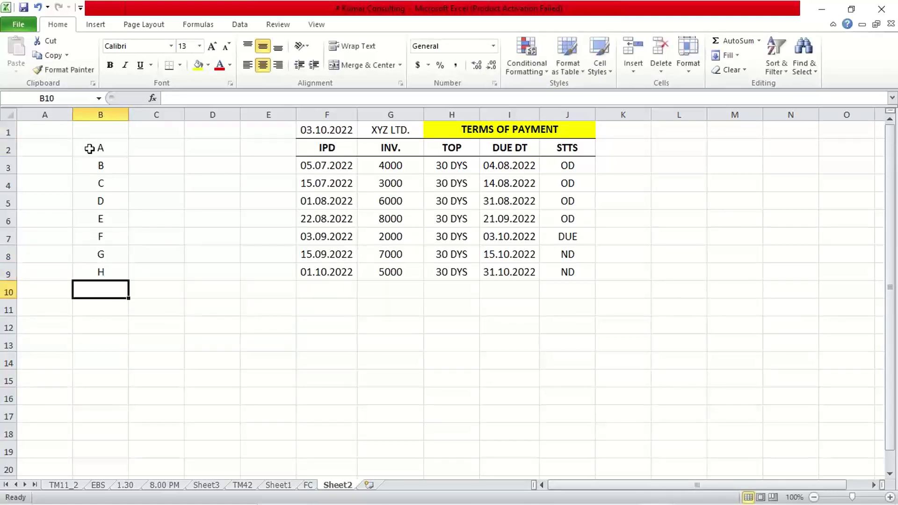
pyautogui.moveTo(86, 147); pyautogui.dragTo(100, 269)
pyautogui.moveTo(100, 146); pyautogui.dragTo(111, 265)
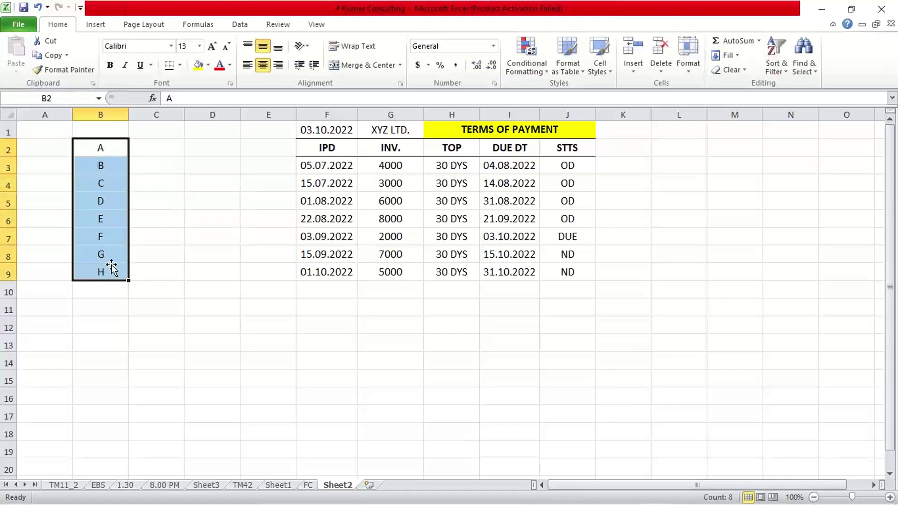
pyautogui.click(152, 148)
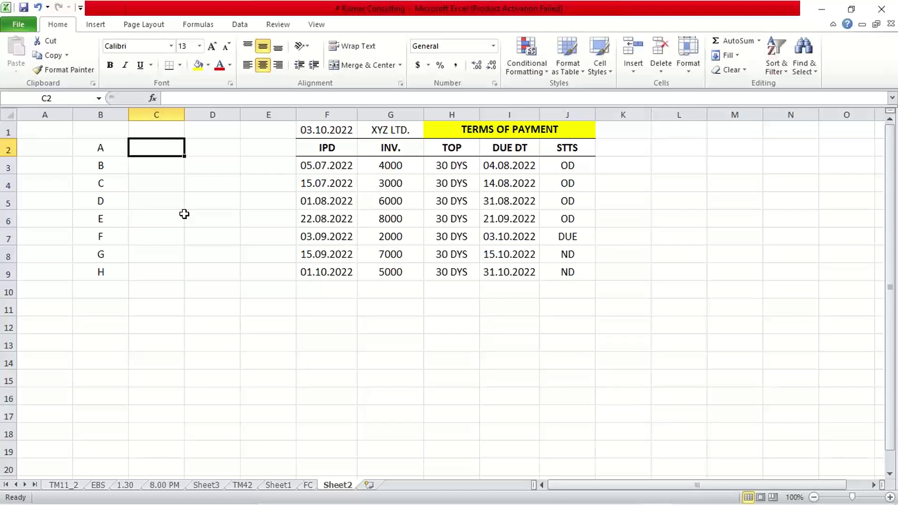
pyautogui.write('TM30')
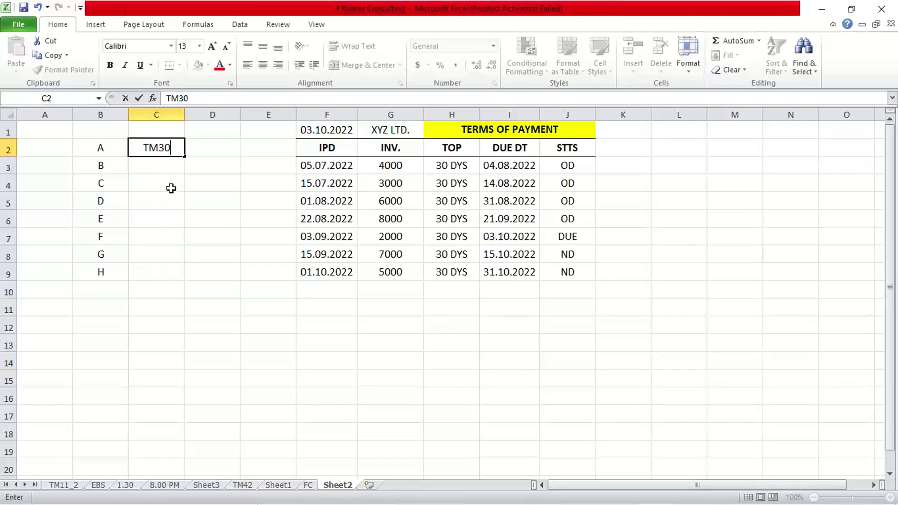
pyautogui.press('BackSpace')
pyautogui.press('BackSpace')
pyautogui.press('BackSpace')
pyautogui.press('BackSpace')
# Step: Enter the payment terms 30 DYS in C2 and C3 and 45 DYS in C4 and C5
pyautogui.write('30 DY')
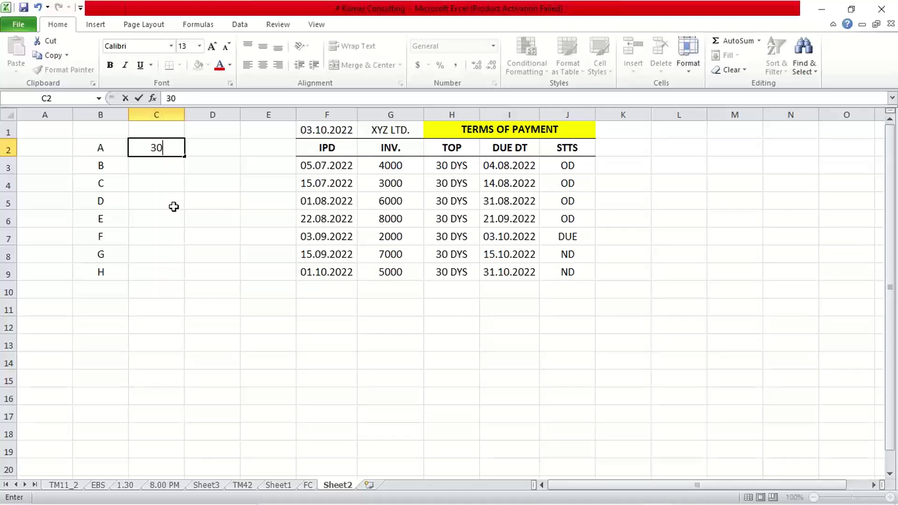
pyautogui.write('S')
pyautogui.press('Return')
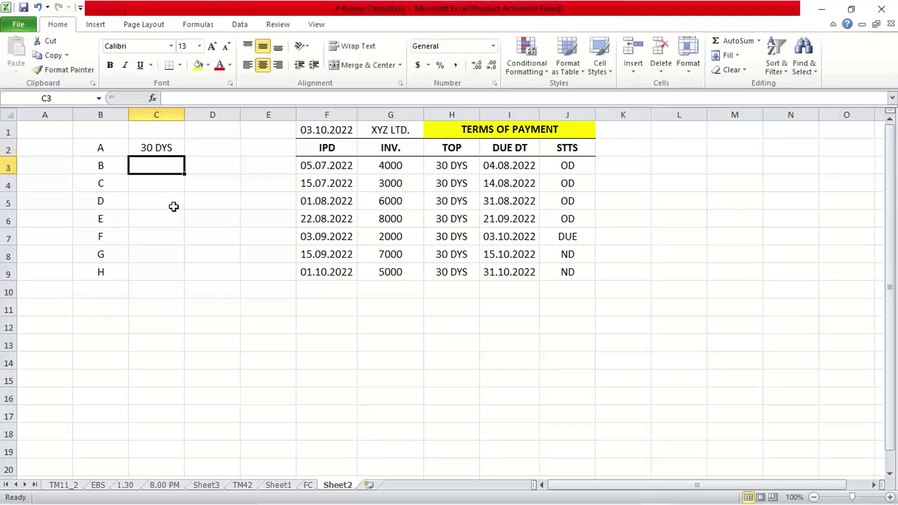
pyautogui.write('30 DYS')
pyautogui.press('Return')
pyautogui.write('4')
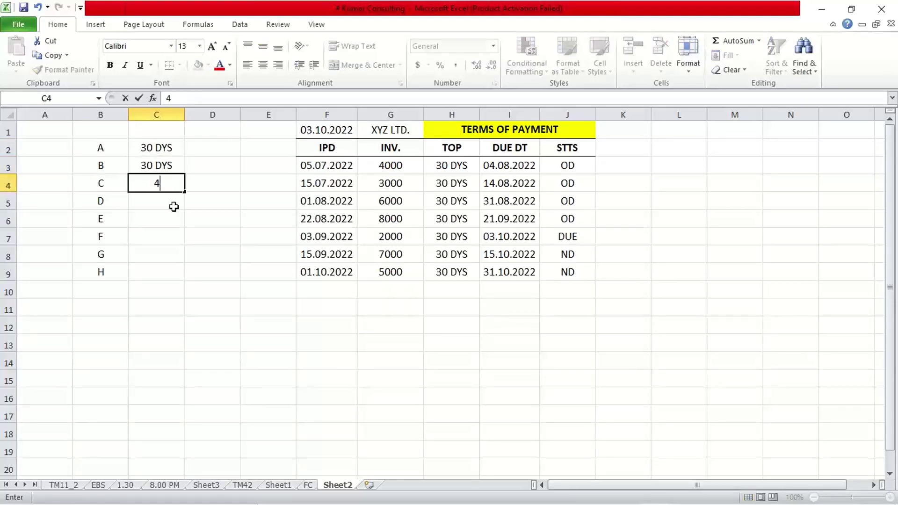
pyautogui.write('5 DYS')
pyautogui.press('Return')
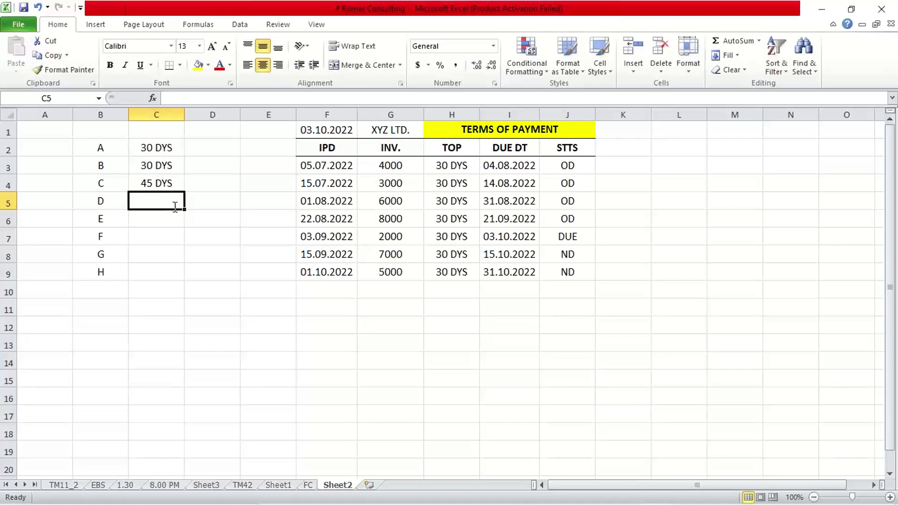
pyautogui.write('45 DYS')
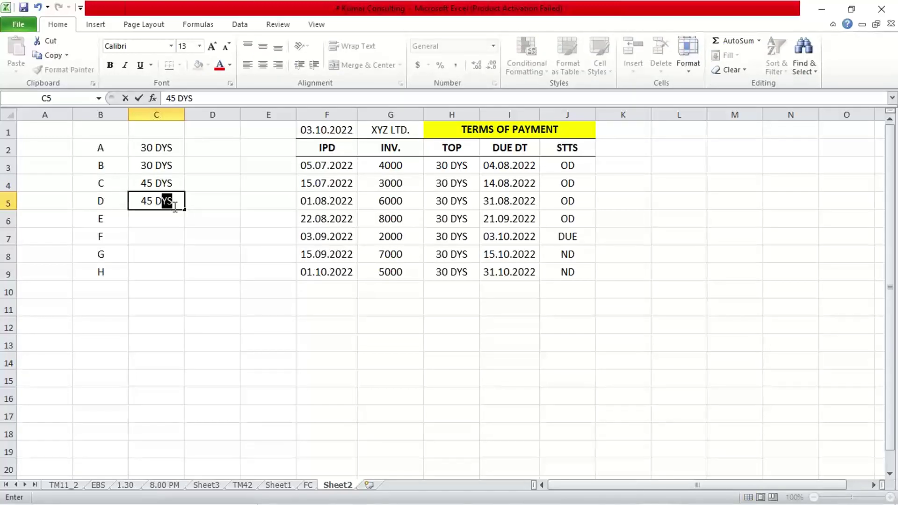
pyautogui.press('Return')
# Step: Enter the payment terms 60 DYS in C6 and C7 and 90 DYS in C8 and C9
pyautogui.write('60 DYS')
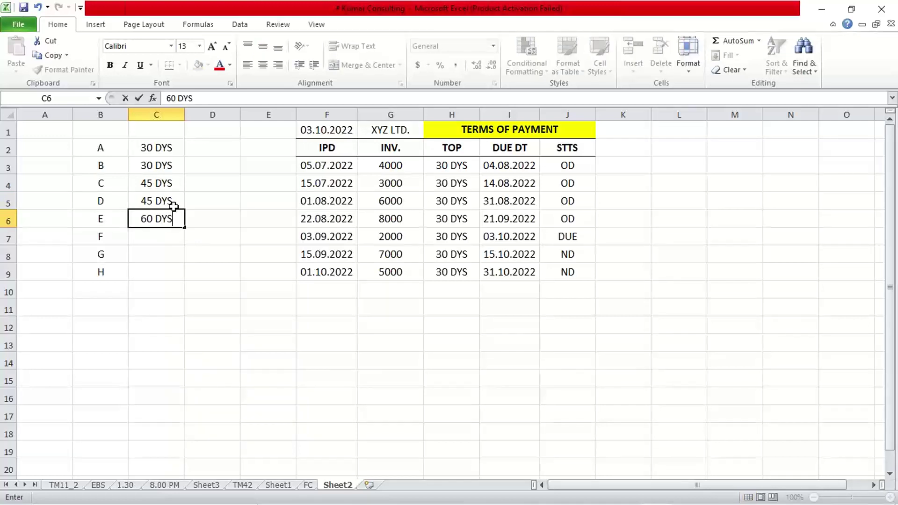
pyautogui.press('Return')
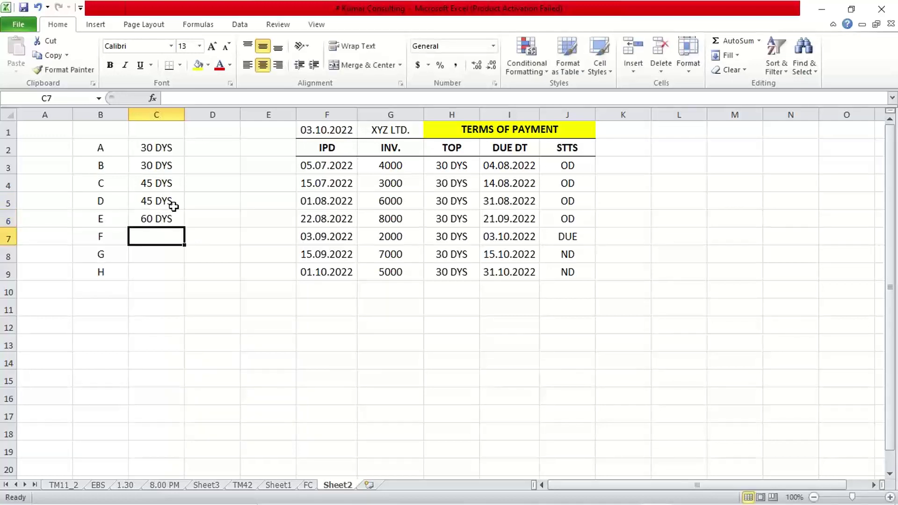
pyautogui.write('60')
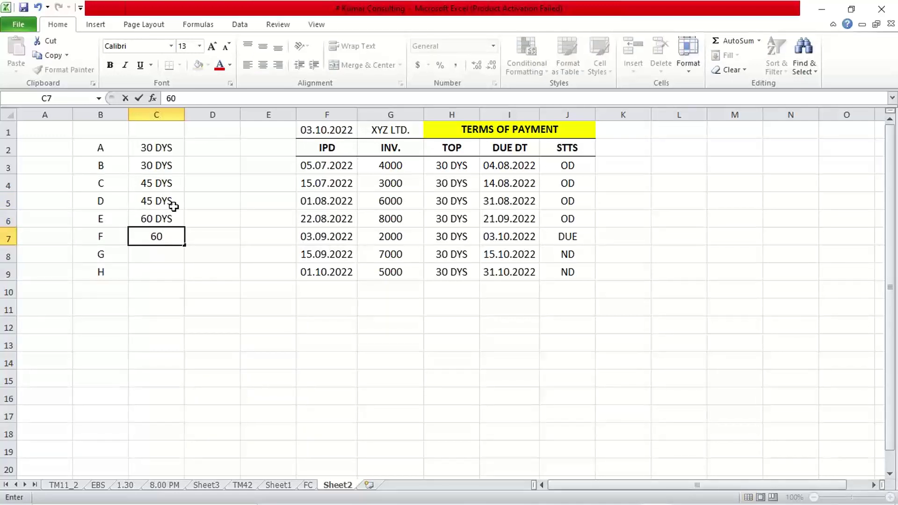
pyautogui.write(' DYS')
pyautogui.press('Return')
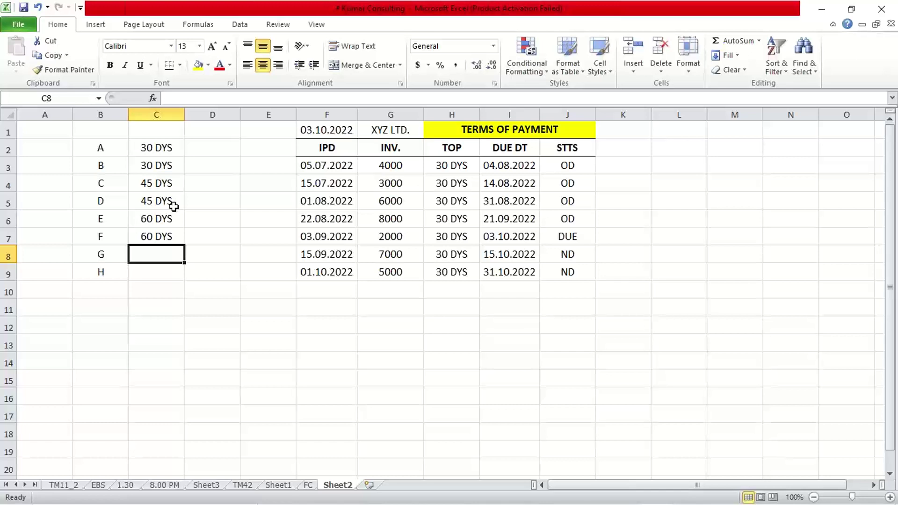
pyautogui.write('90')
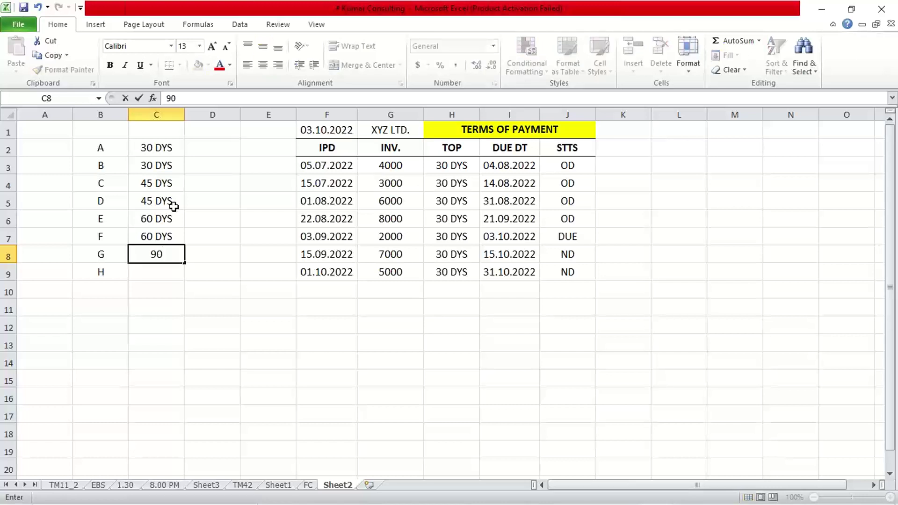
pyautogui.write(' DYS')
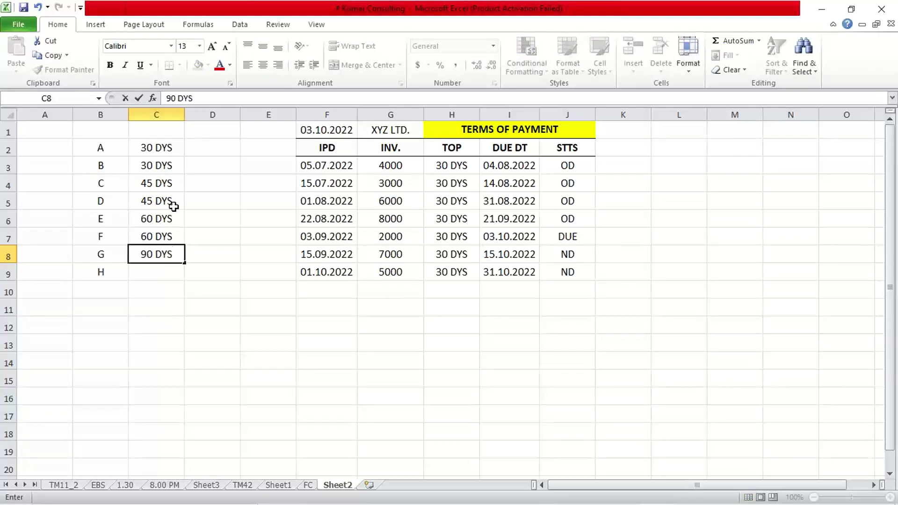
pyautogui.press('Return')
pyautogui.hotkey('ctrl', 'd')
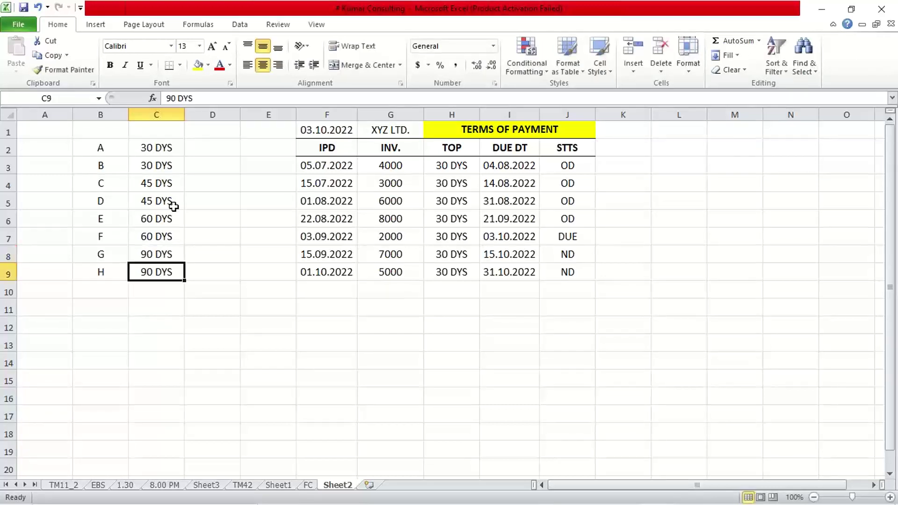
# Step: Review the letters in B2:B9 against their payment terms in C2:C9, both as columns and as individual row pairs
pyautogui.click(173, 206)
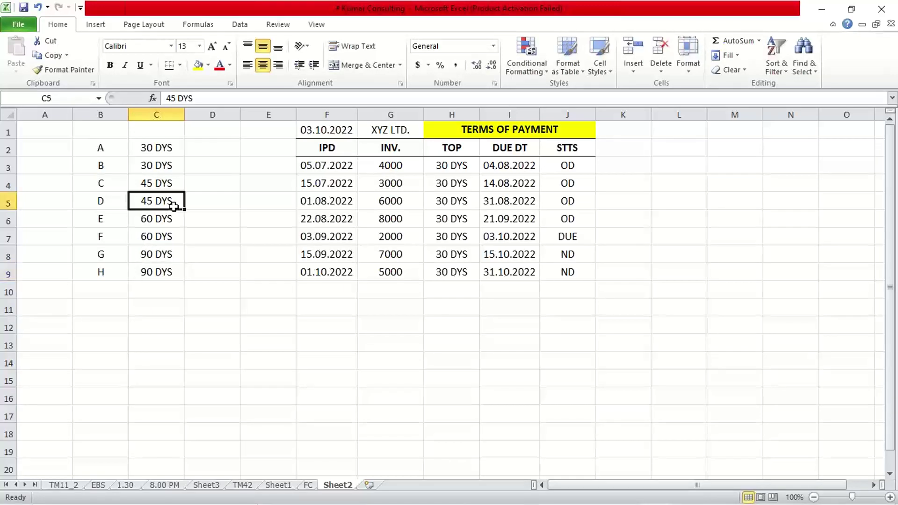
pyautogui.moveTo(176, 149); pyautogui.dragTo(161, 274)
pyautogui.click(155, 293)
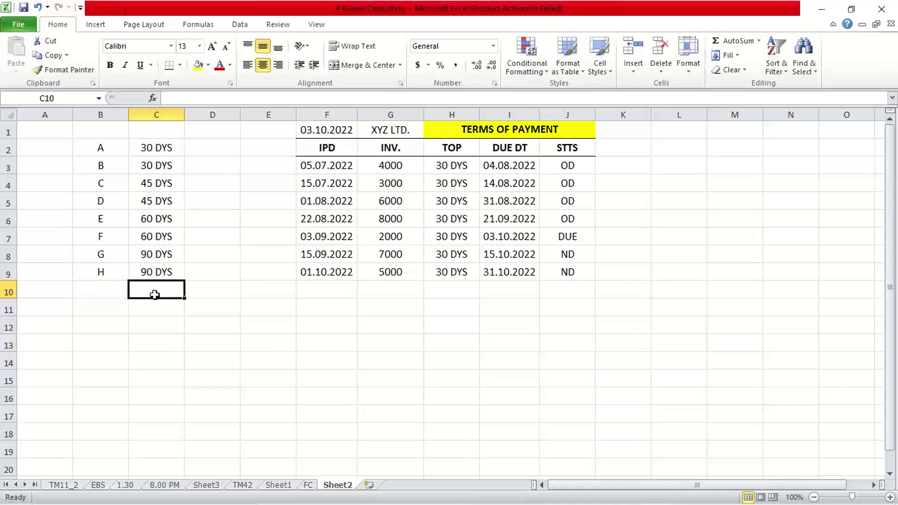
pyautogui.moveTo(164, 148); pyautogui.dragTo(174, 275)
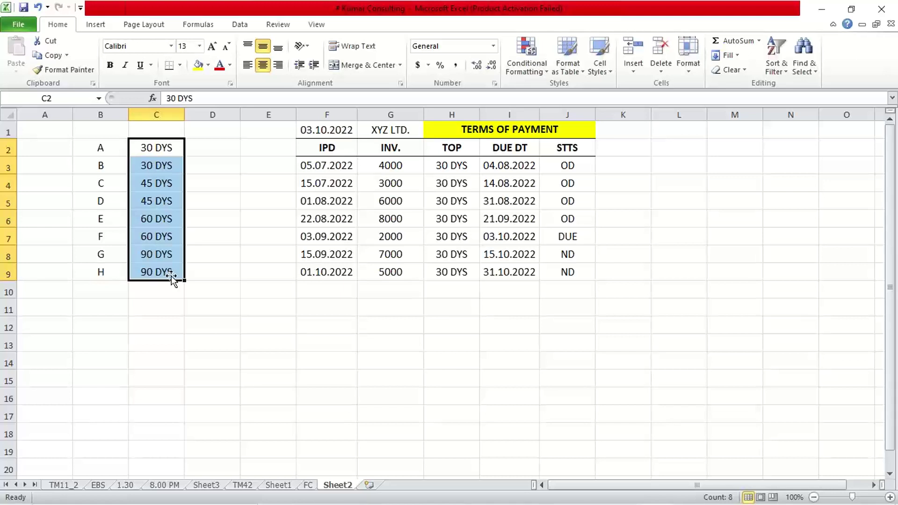
pyautogui.moveTo(100, 148); pyautogui.dragTo(117, 269)
pyautogui.moveTo(150, 147); pyautogui.dragTo(163, 268)
pyautogui.moveTo(111, 149); pyautogui.dragTo(142, 148)
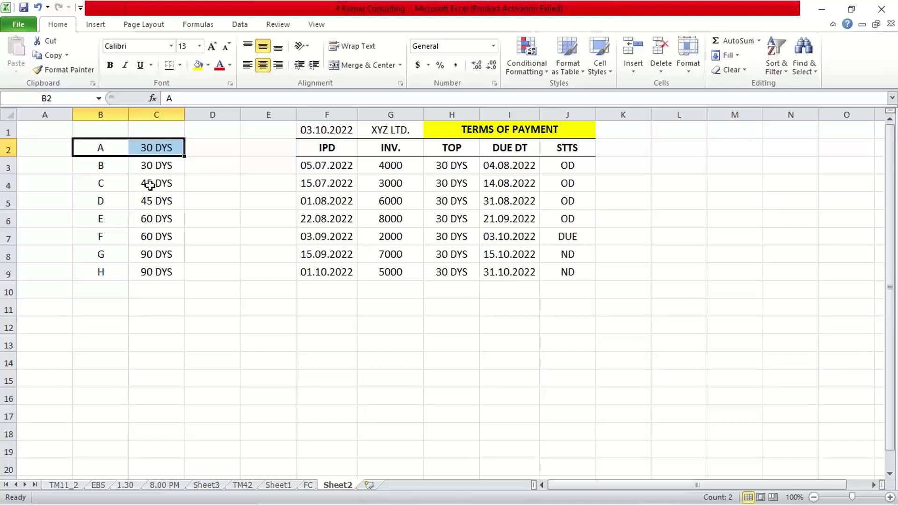
pyautogui.click(124, 185)
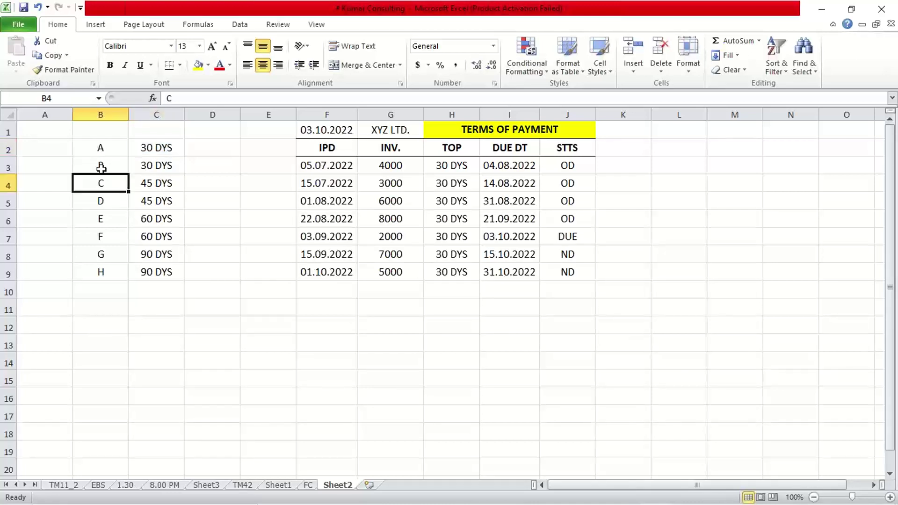
pyautogui.moveTo(104, 181); pyautogui.dragTo(145, 183)
pyautogui.moveTo(99, 202); pyautogui.dragTo(167, 199)
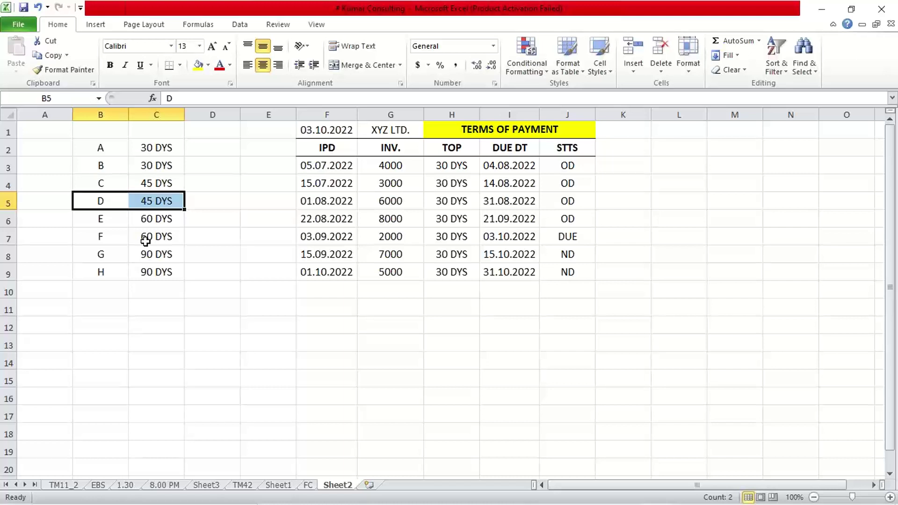
pyautogui.click(115, 134)
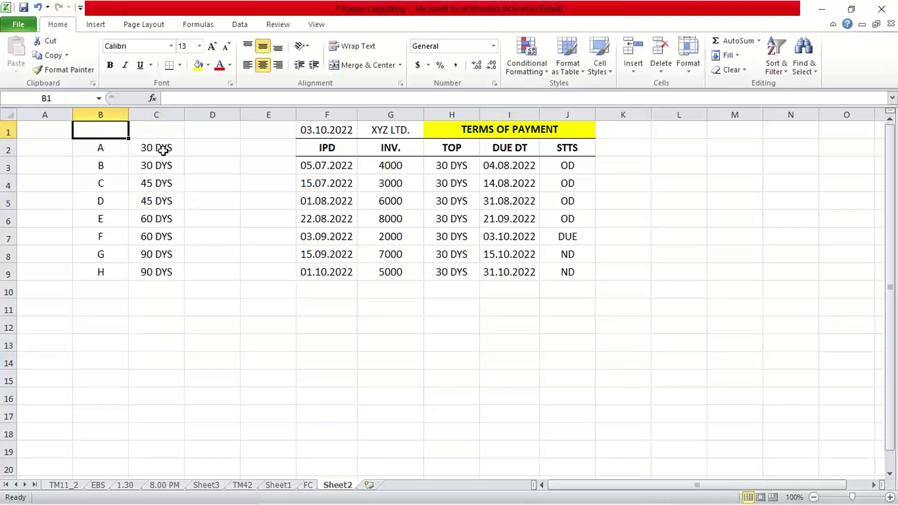
pyautogui.moveTo(163, 150); pyautogui.dragTo(164, 282)
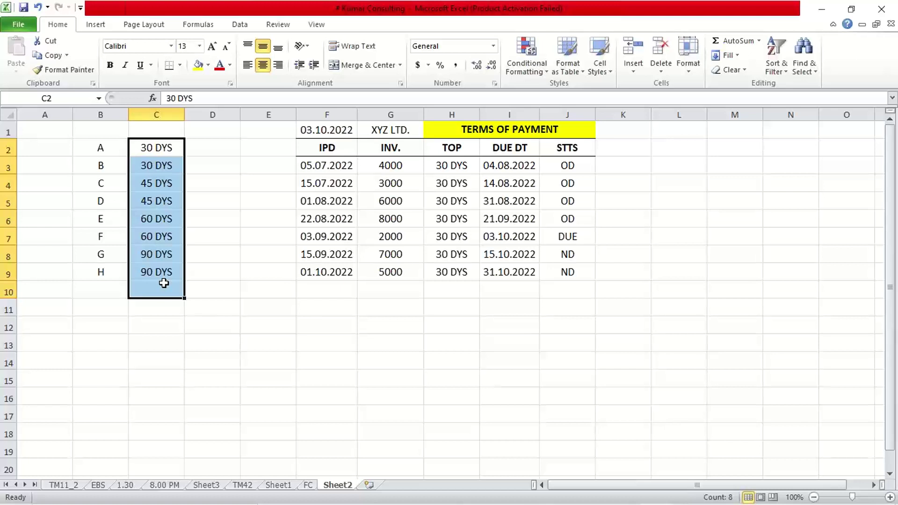
pyautogui.click(96, 147)
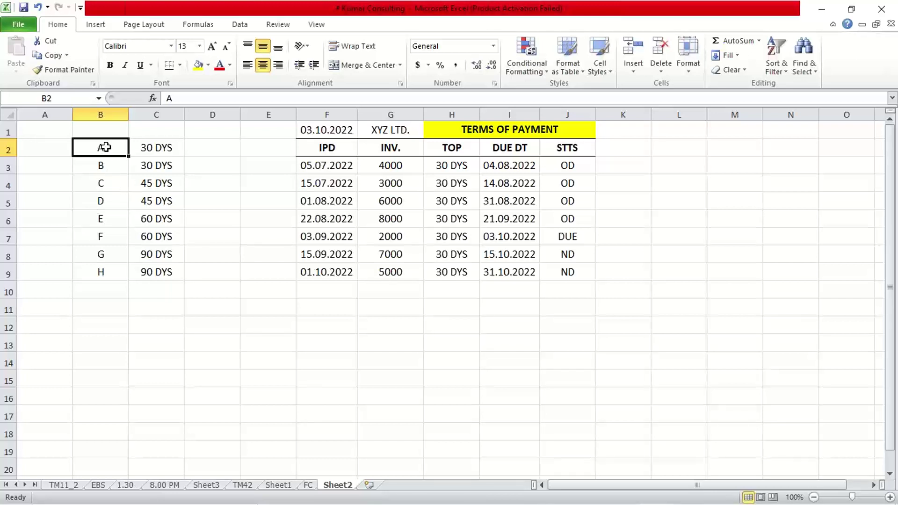
pyautogui.moveTo(104, 146); pyautogui.dragTo(118, 275)
pyautogui.moveTo(143, 146); pyautogui.dragTo(162, 272)
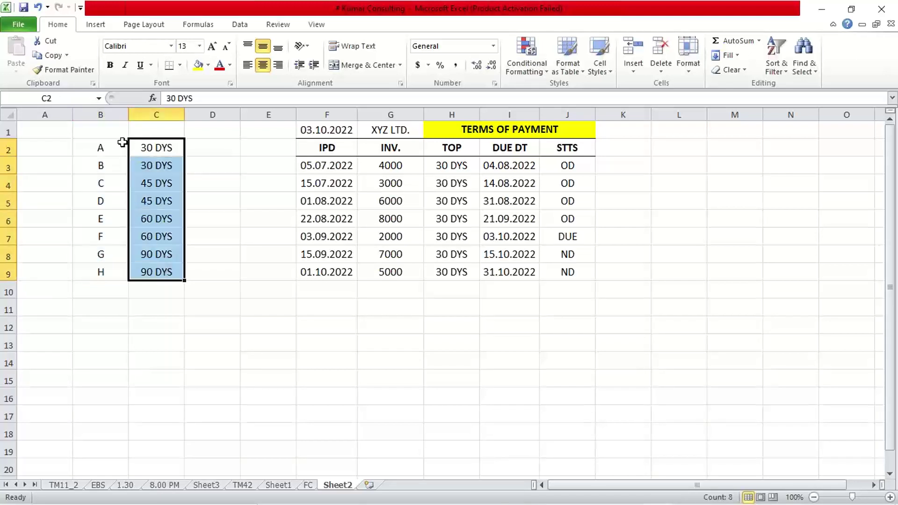
pyautogui.moveTo(116, 142); pyautogui.dragTo(146, 145)
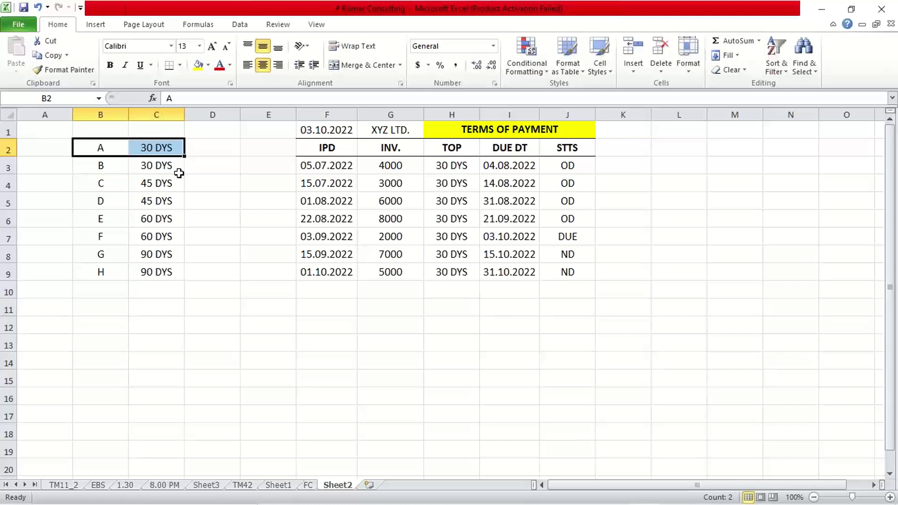
pyautogui.click(160, 150)
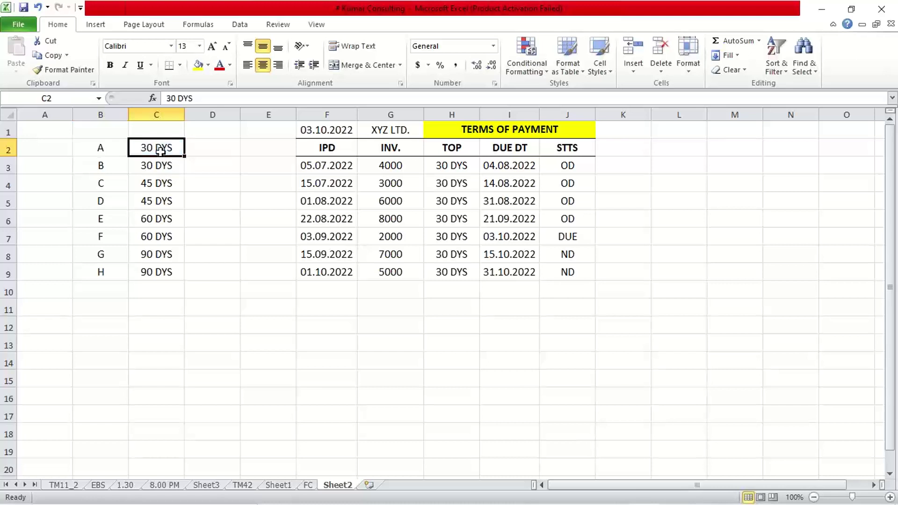
pyautogui.moveTo(161, 150); pyautogui.dragTo(108, 150)
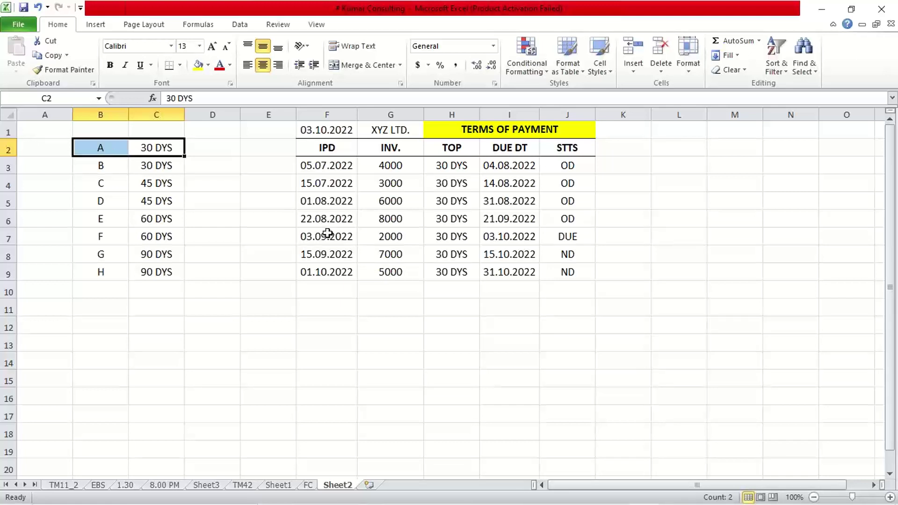
pyautogui.click(394, 168)
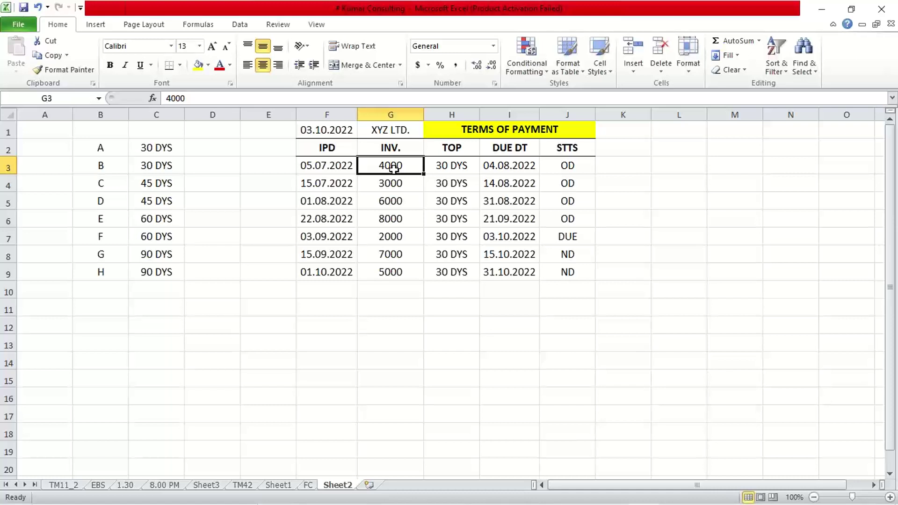
pyautogui.click(411, 127)
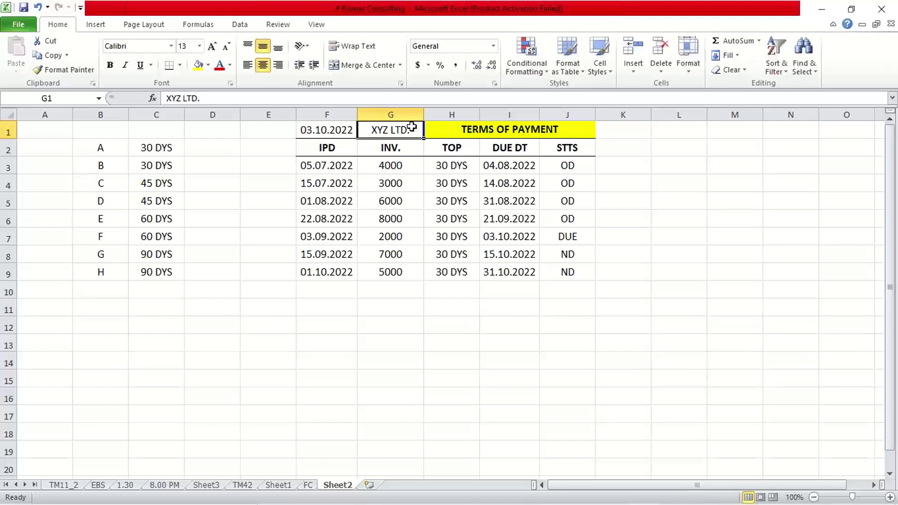
pyautogui.click(166, 170)
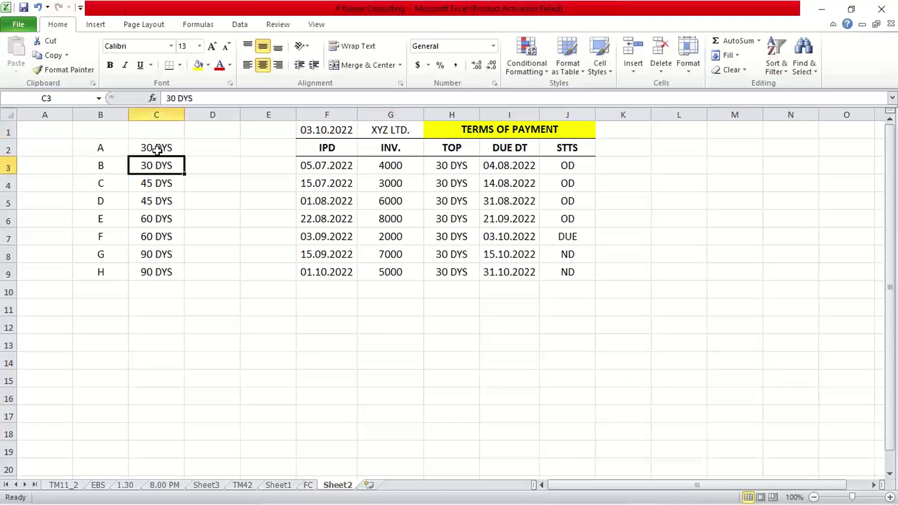
# Step: Enter the payment term code TM30 in D2 and D3 beside the 30 DYS rows
pyautogui.click(157, 149)
pyautogui.click(220, 141)
pyautogui.write('TM30')
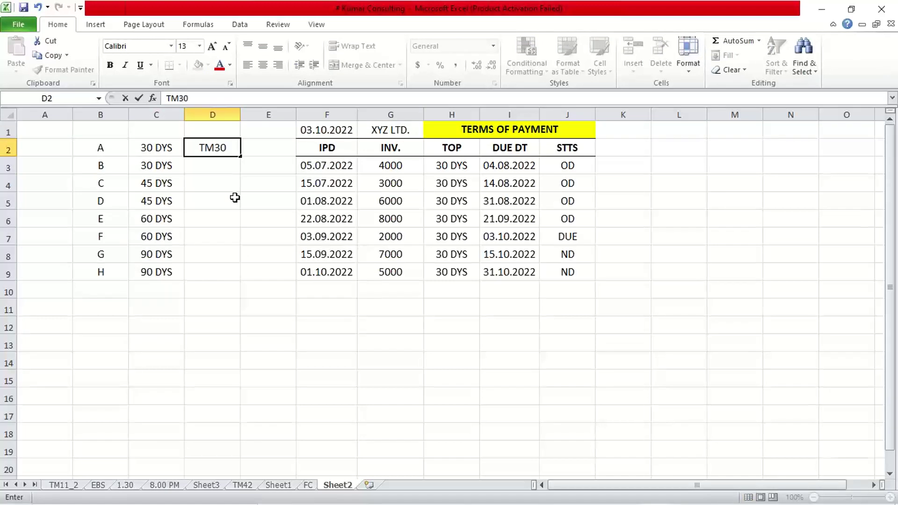
pyautogui.press('Return')
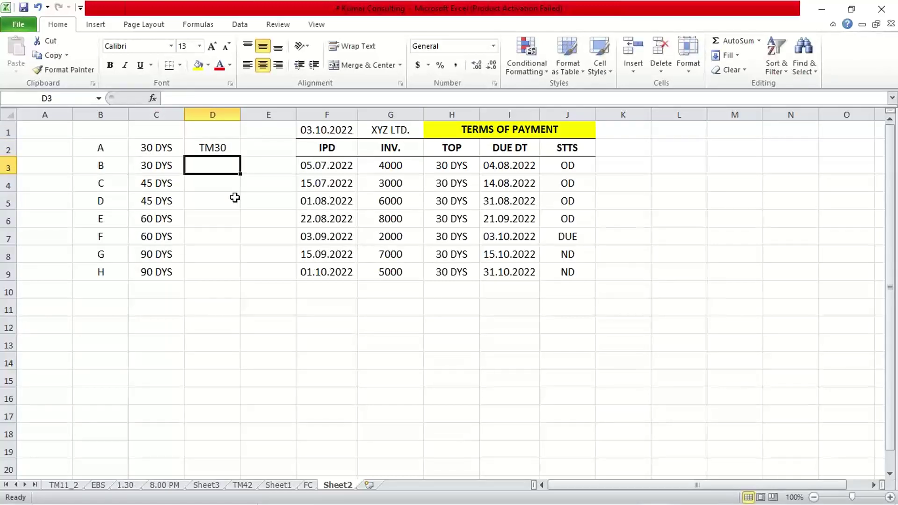
pyautogui.hotkey('ctrl', 'd')
pyautogui.press('Return')
# Step: Enter the payment term code TM45 in D4 and D5 beside the 45 DYS rows
pyautogui.write('TM')
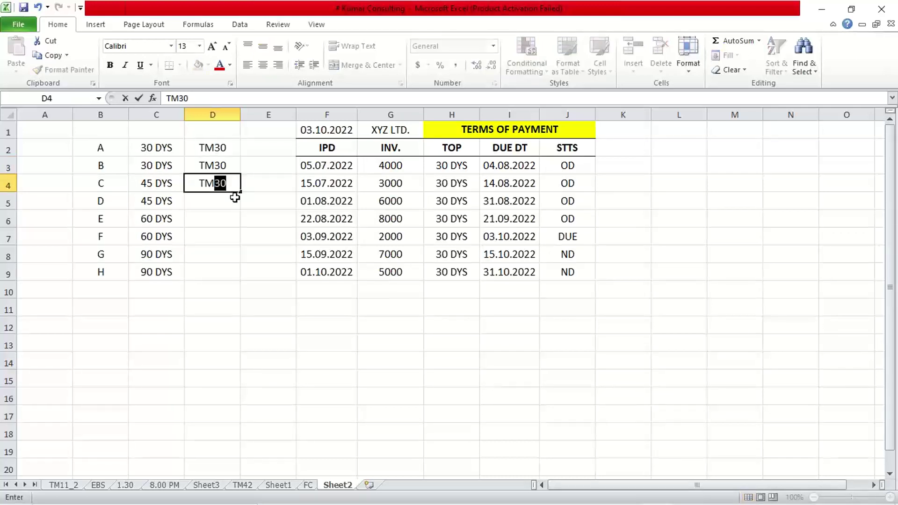
pyautogui.write('45')
pyautogui.press('Return')
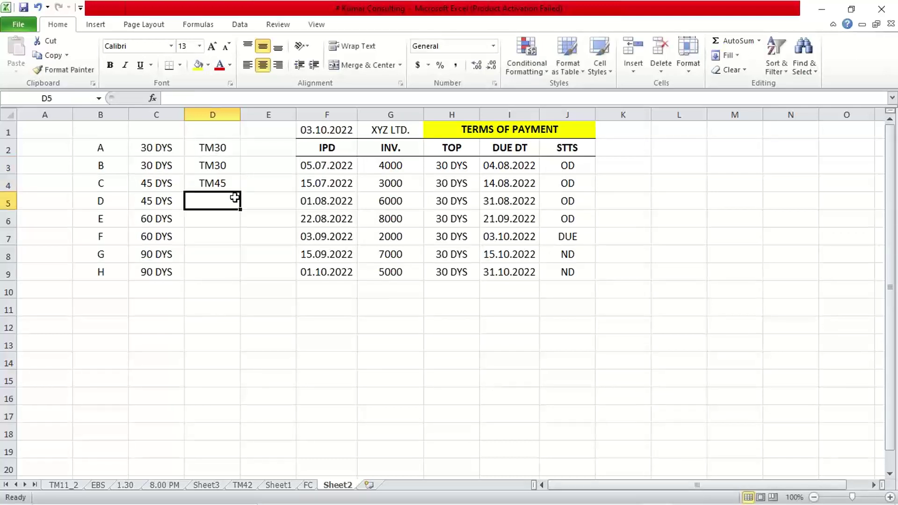
pyautogui.write('TM45')
pyautogui.press('Tab')
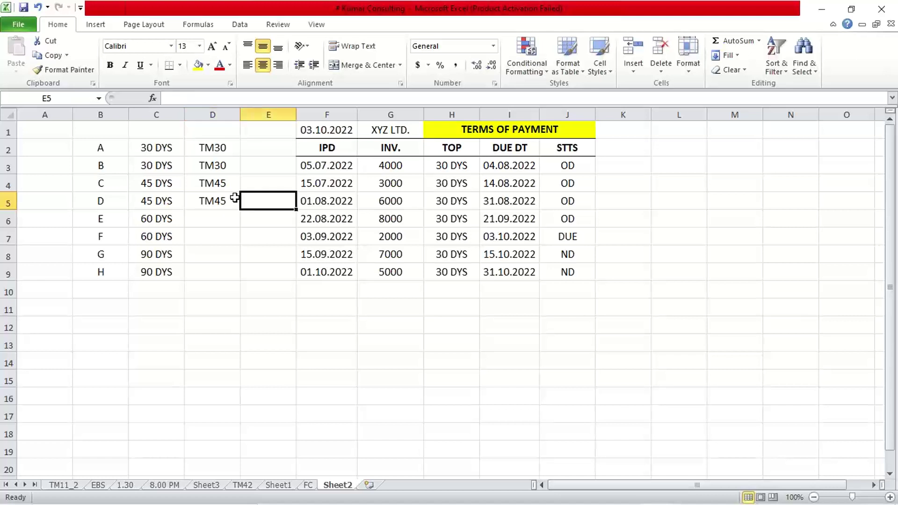
pyautogui.click(235, 197)
pyautogui.press('Return')
# Step: Enter the payment term code TM60 in D6 and D7 beside the 60 DYS rows
pyautogui.write('TM')
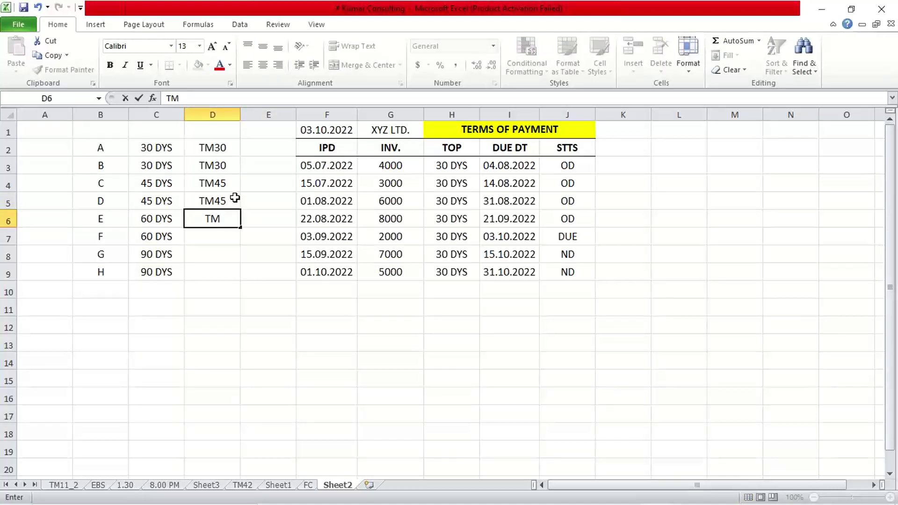
pyautogui.write('60')
pyautogui.press('Return')
pyautogui.write('TM')
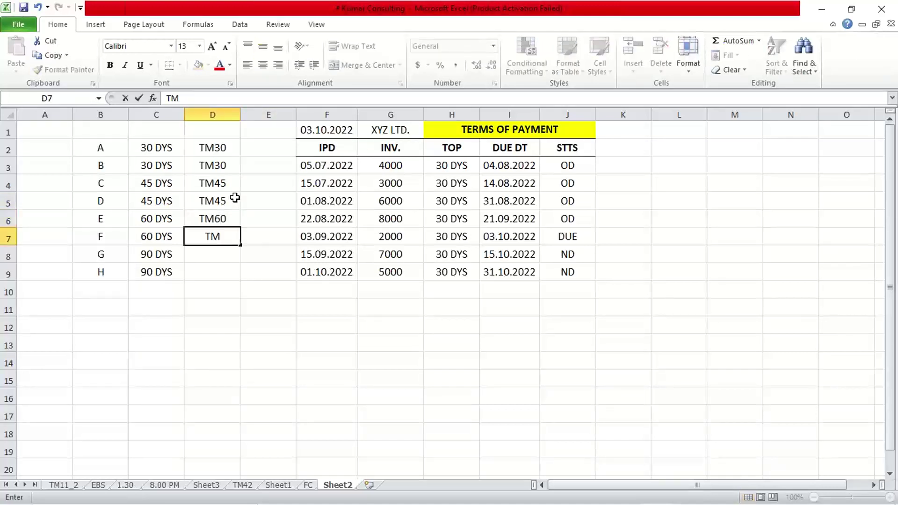
pyautogui.write('60')
pyautogui.press('Return')
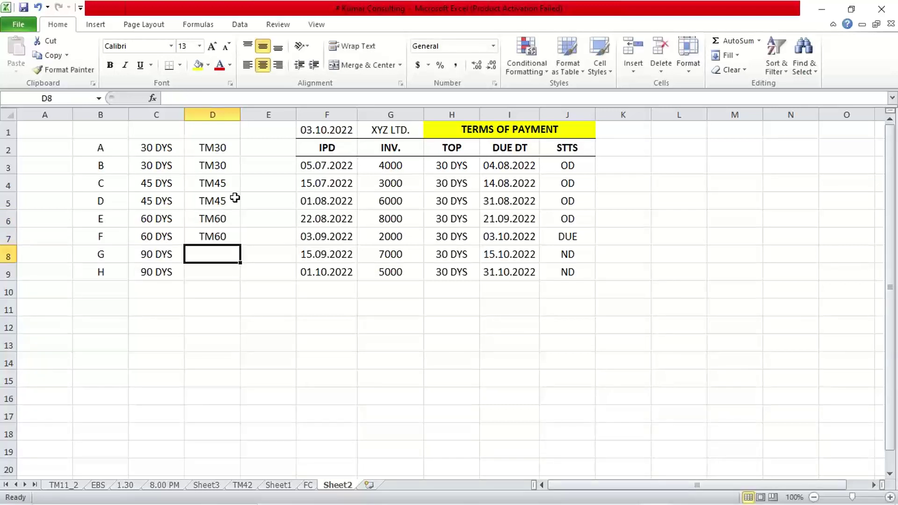
# Step: Enter the payment term code TM90 in D8 and D9 beside the 90 DYS rows
pyautogui.write('TM90')
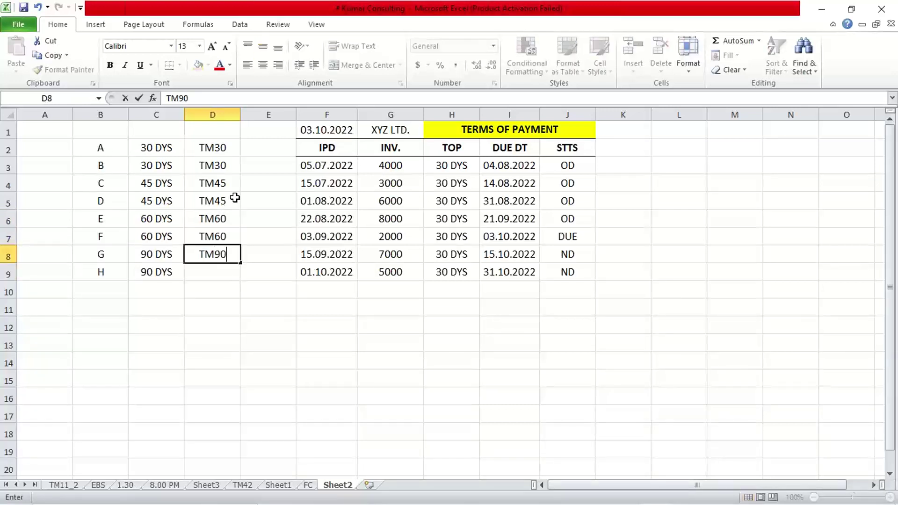
pyautogui.press('Return')
pyautogui.write('TM9')
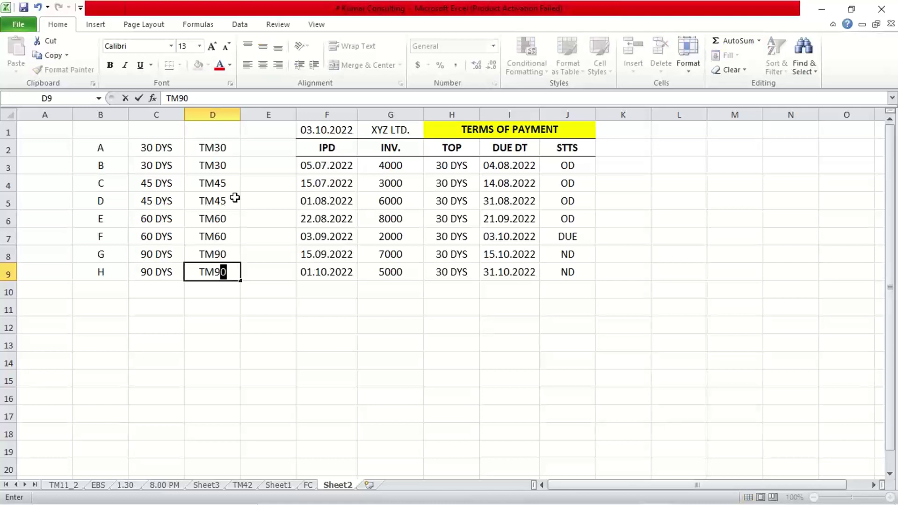
pyautogui.write('0')
pyautogui.press('Return')
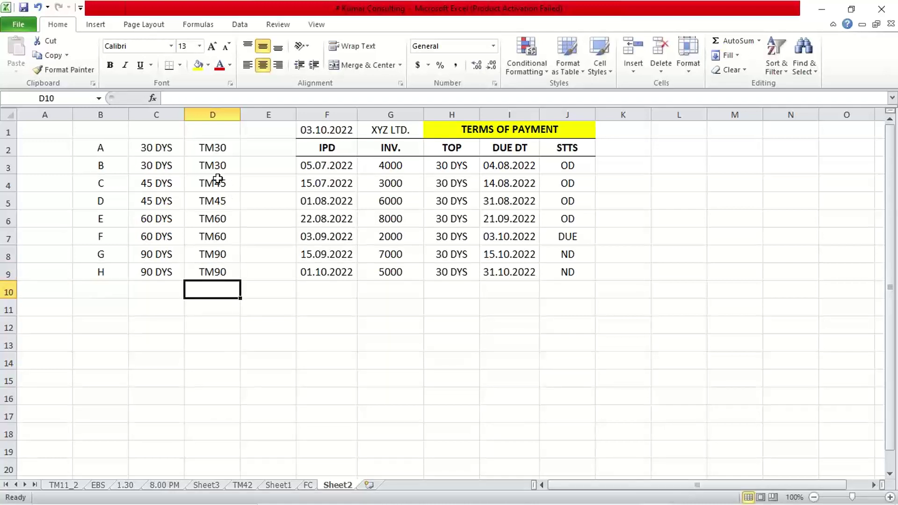
# Step: Review the payment term codes in D2:D9, as a whole column and one by one for each term length
pyautogui.moveTo(203, 146); pyautogui.dragTo(228, 270)
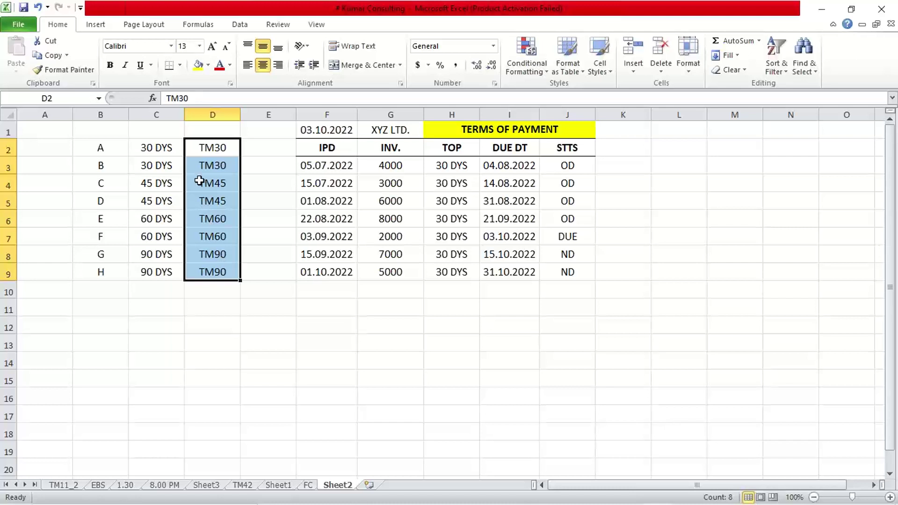
pyautogui.moveTo(210, 148); pyautogui.dragTo(208, 272)
pyautogui.click(199, 150)
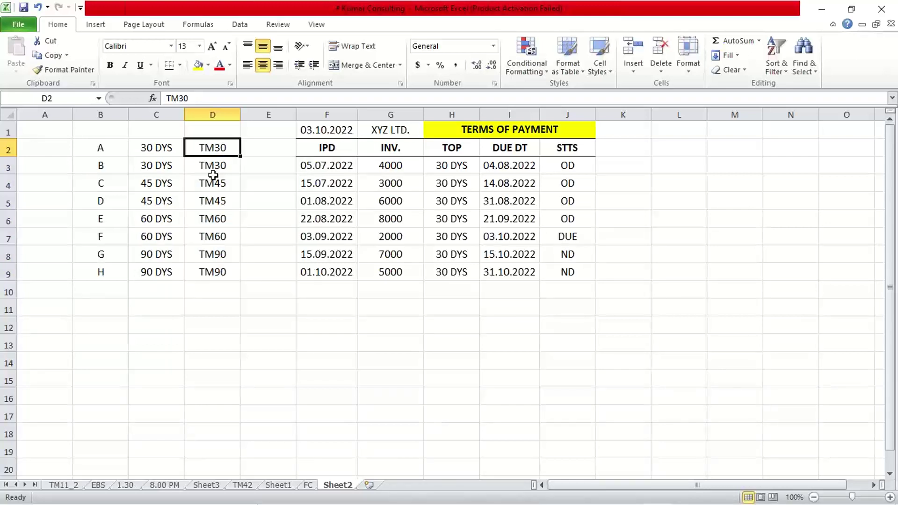
pyautogui.click(213, 169)
pyautogui.click(209, 150)
pyautogui.click(209, 167)
pyautogui.click(210, 150)
pyautogui.click(211, 166)
pyautogui.click(211, 189)
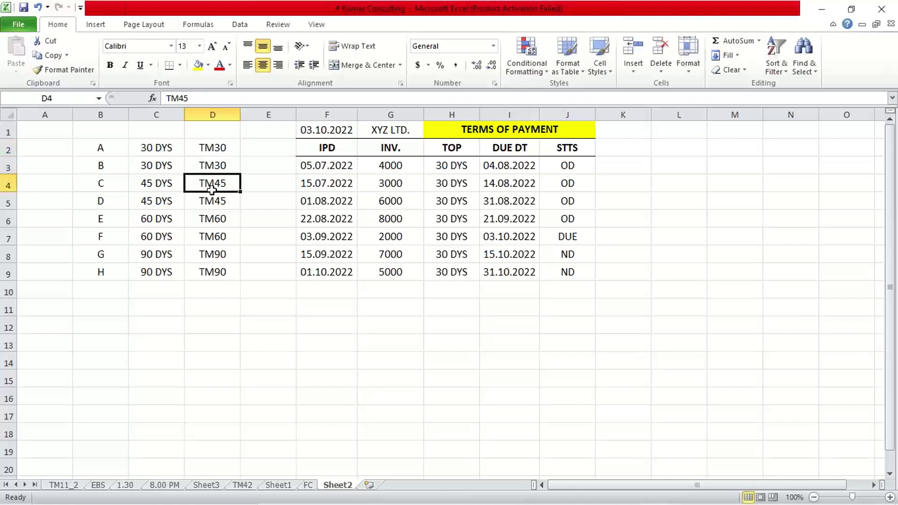
pyautogui.click(211, 220)
pyautogui.click(212, 255)
pyautogui.click(213, 286)
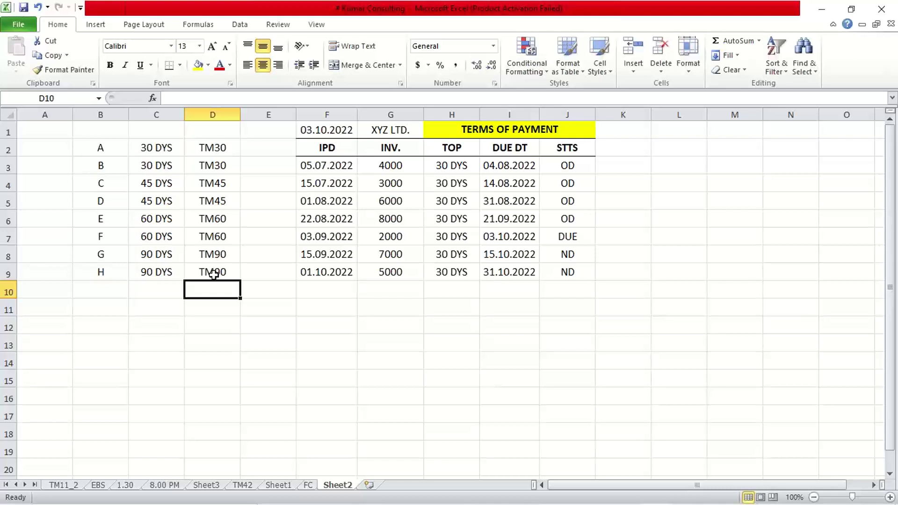
pyautogui.click(217, 149)
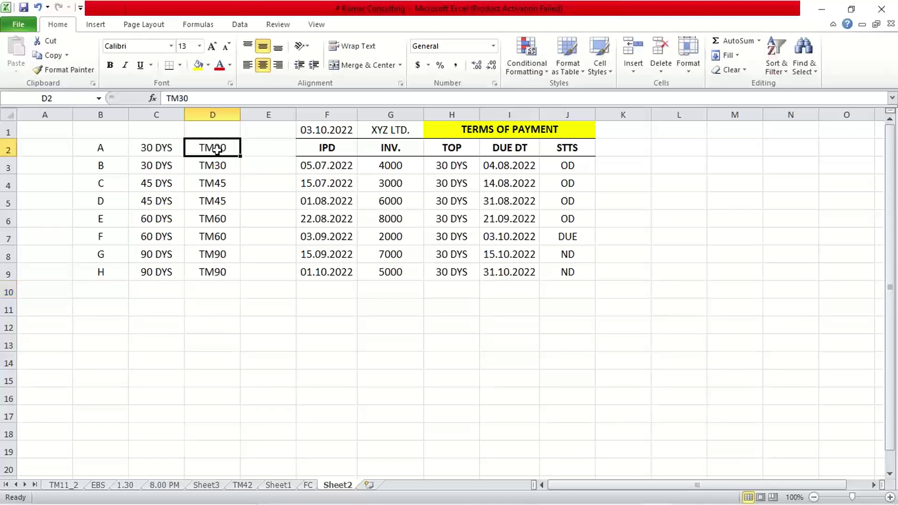
# Step: Compare the term codes in D2 and D4 with the XYZ LTD. heading and the due dates in I3:I9
pyautogui.click(386, 128)
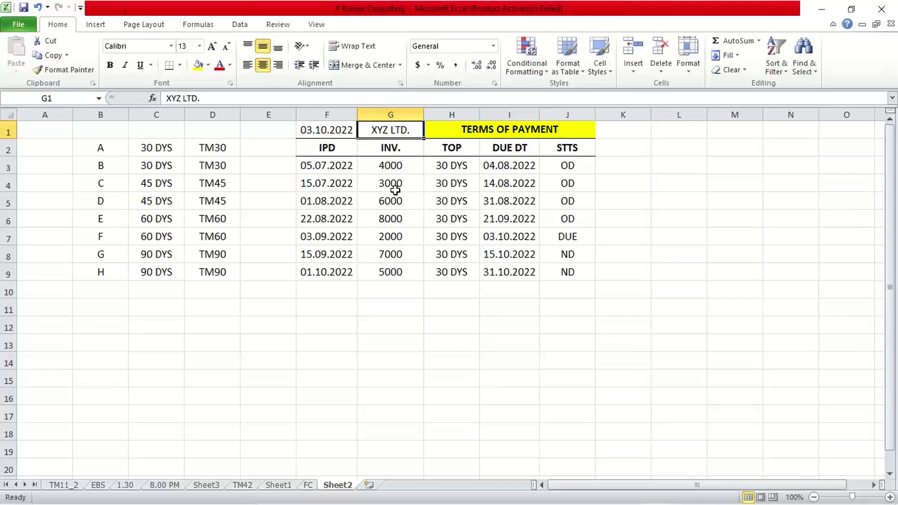
pyautogui.click(201, 148)
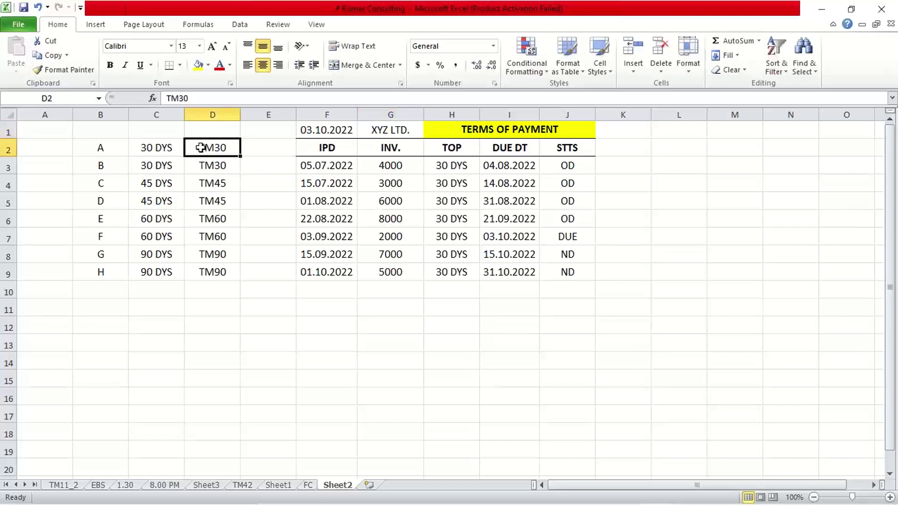
pyautogui.click(497, 162)
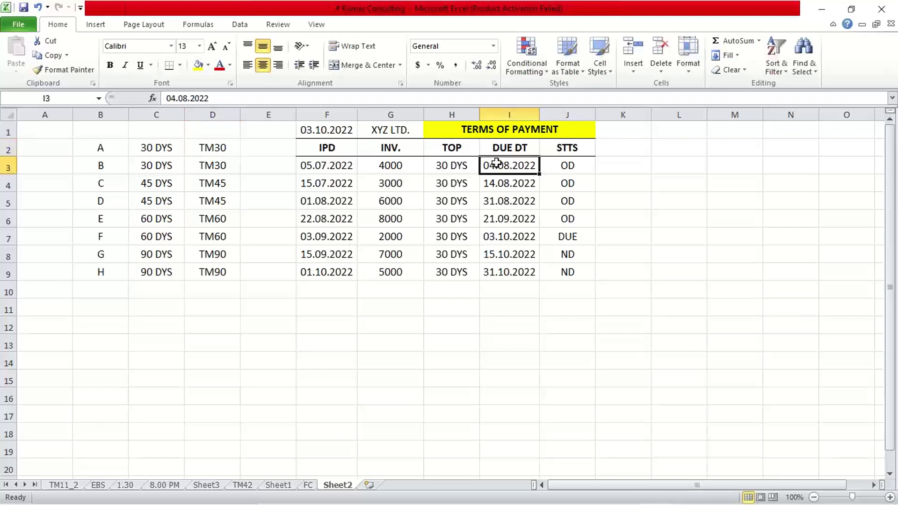
pyautogui.moveTo(497, 163); pyautogui.dragTo(508, 288)
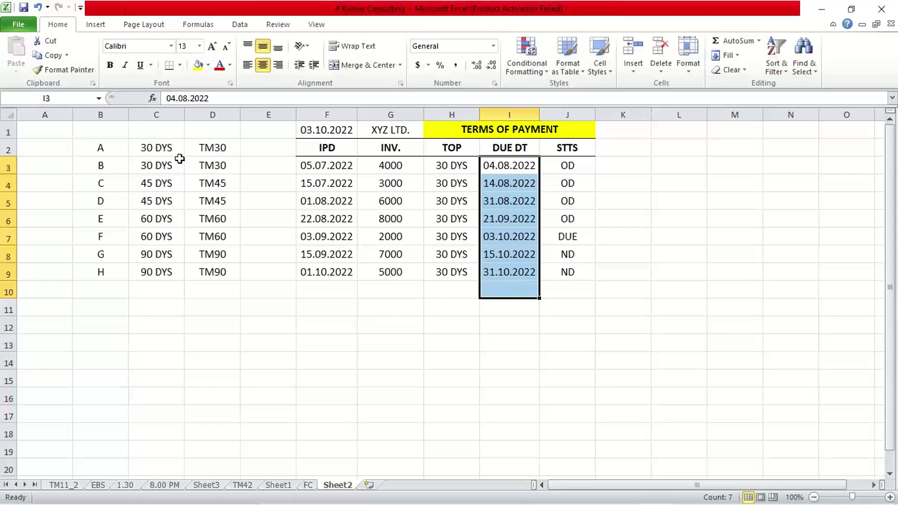
pyautogui.click(211, 149)
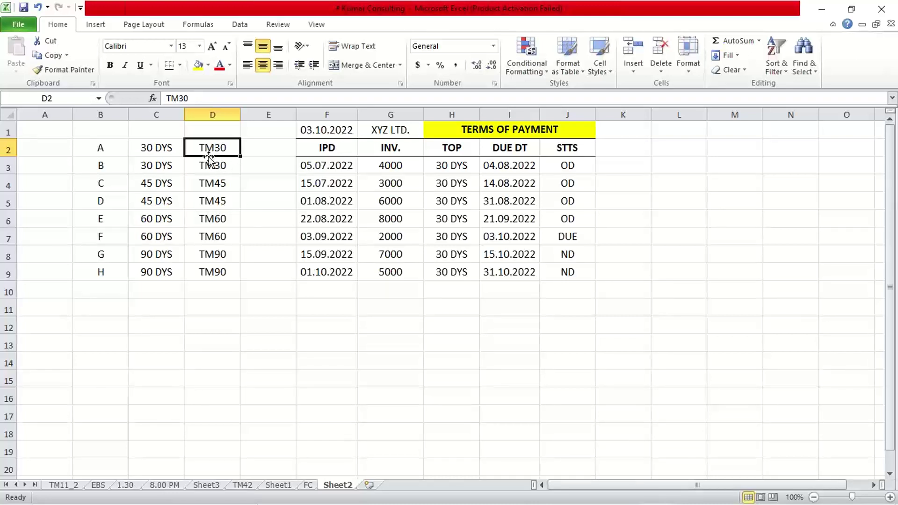
pyautogui.click(217, 189)
pyautogui.moveTo(519, 161); pyautogui.dragTo(514, 273)
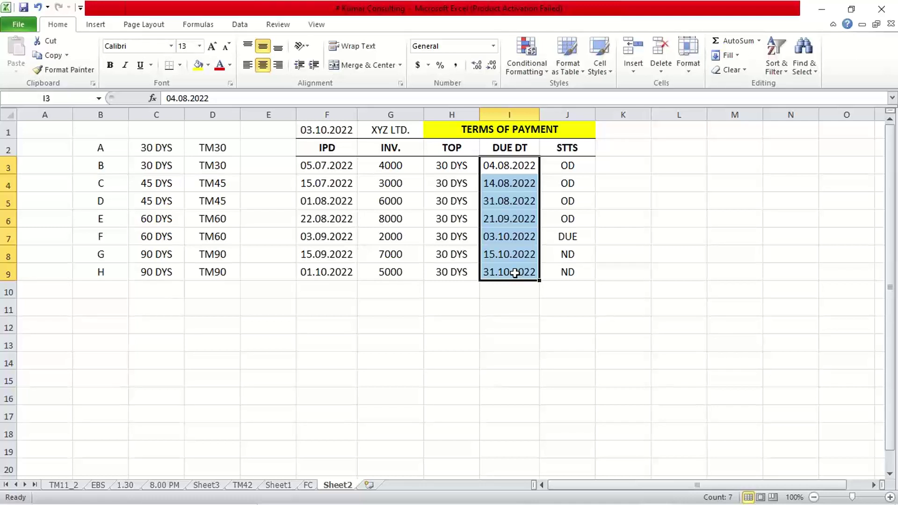
pyautogui.click(467, 306)
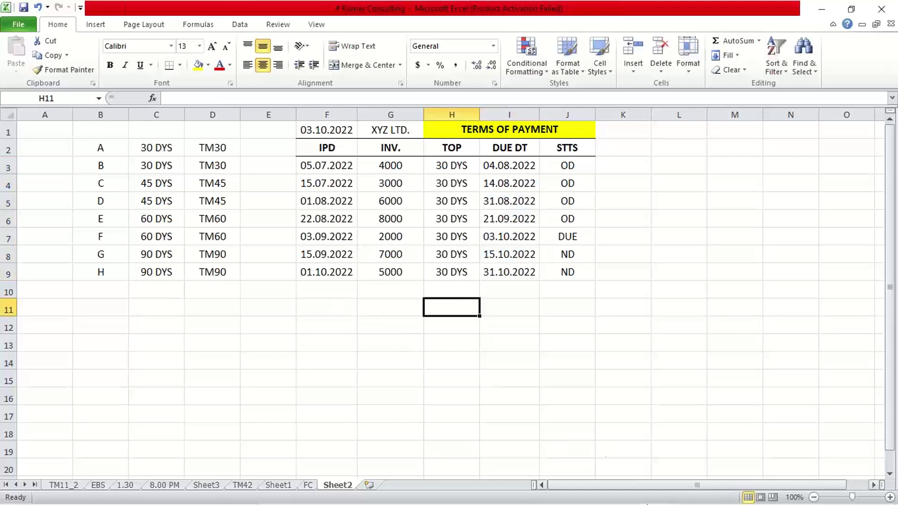
# Step: Switch to the Terms of Payment presentation in PowerPoint and show slide 2 about OB08
pyautogui.moveTo(659, 493)
pyautogui.moveTo(719, 493)
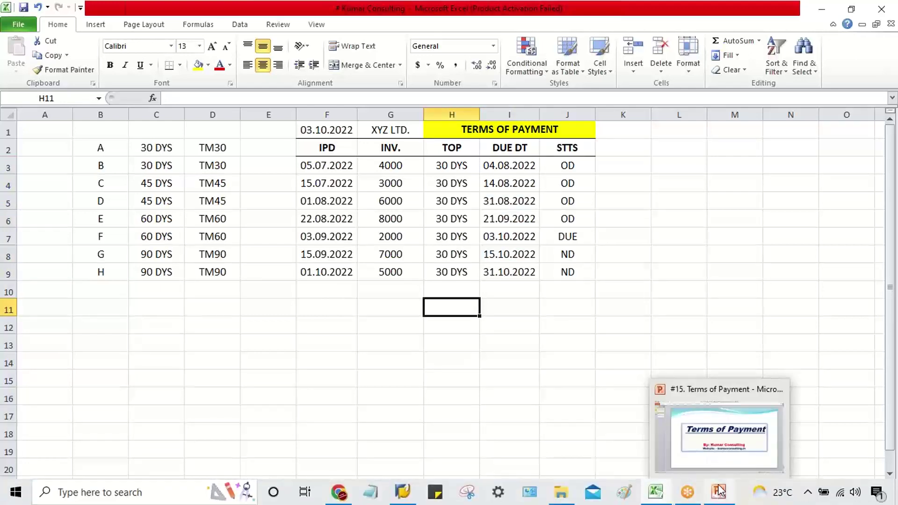
pyautogui.click(723, 449)
pyautogui.click(49, 97)
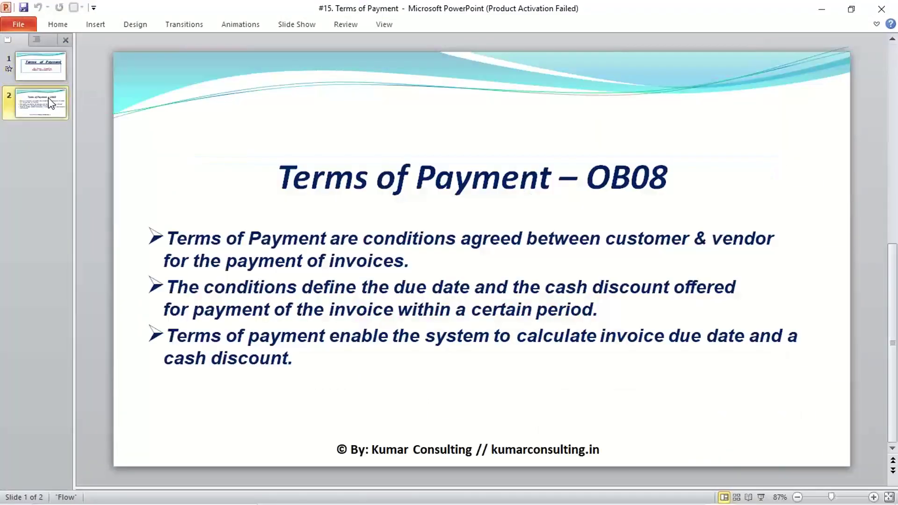
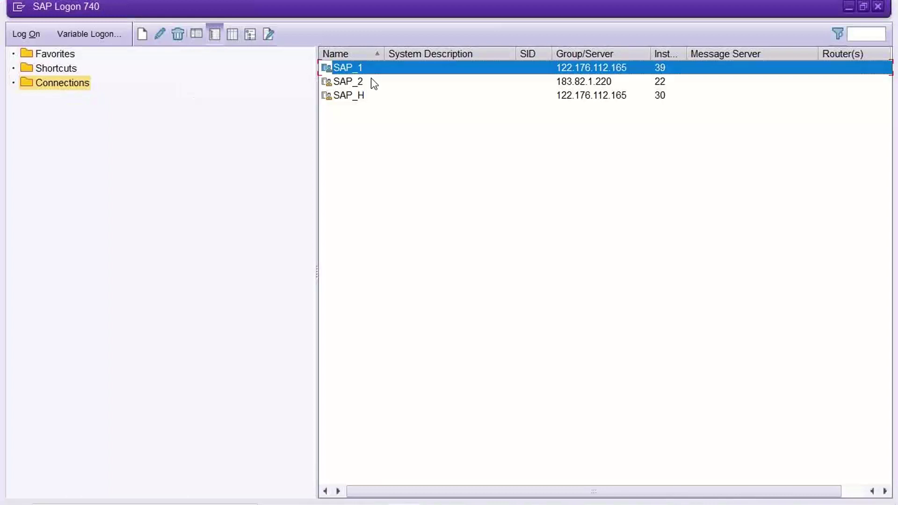
# Step: Open the SAP_2 connection in SAP Logon and log on to client 800 with the user name and password
pyautogui.click(374, 83)
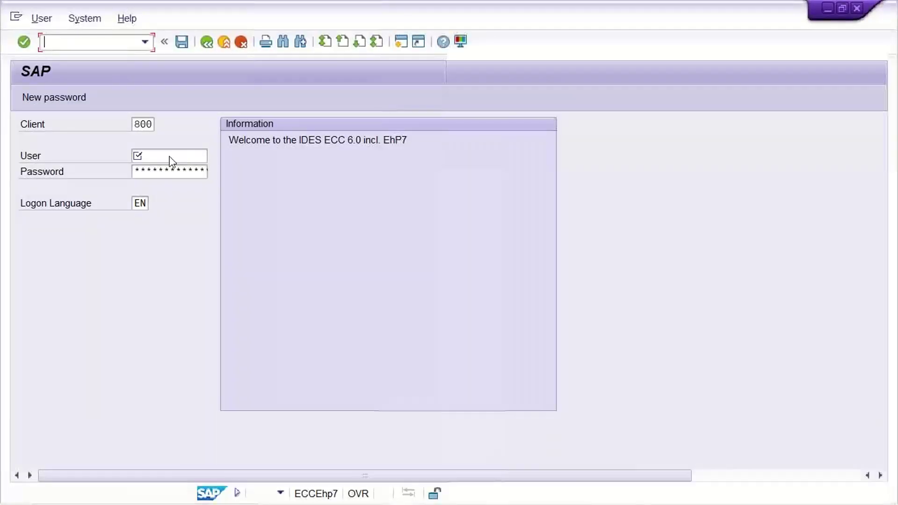
pyautogui.click(170, 159)
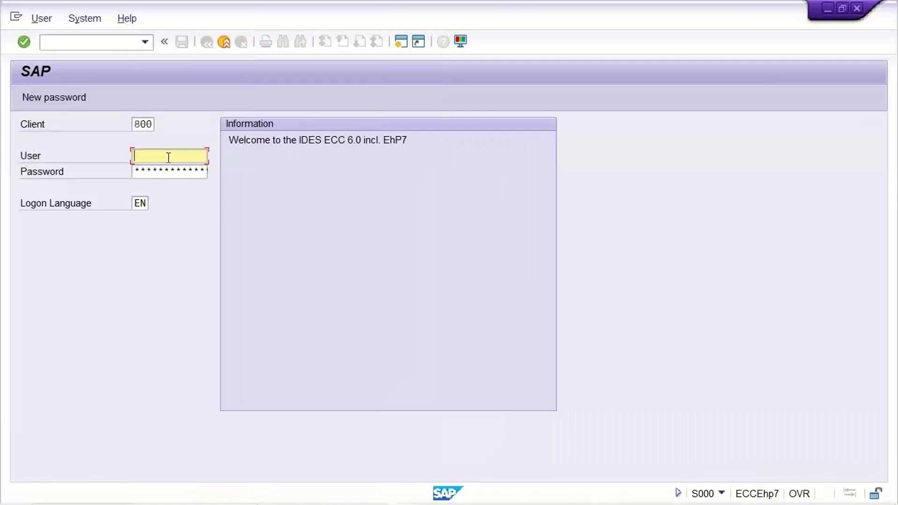
pyautogui.write('KU')
pyautogui.press('Down')
pyautogui.press('Return')
pyautogui.press('Tab')
pyautogui.write('*****')
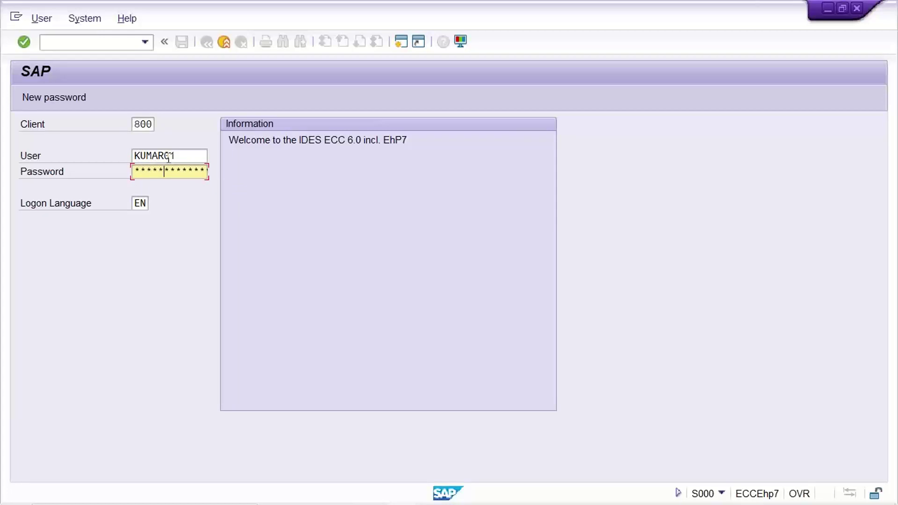
pyautogui.write('**')
pyautogui.press('Return')
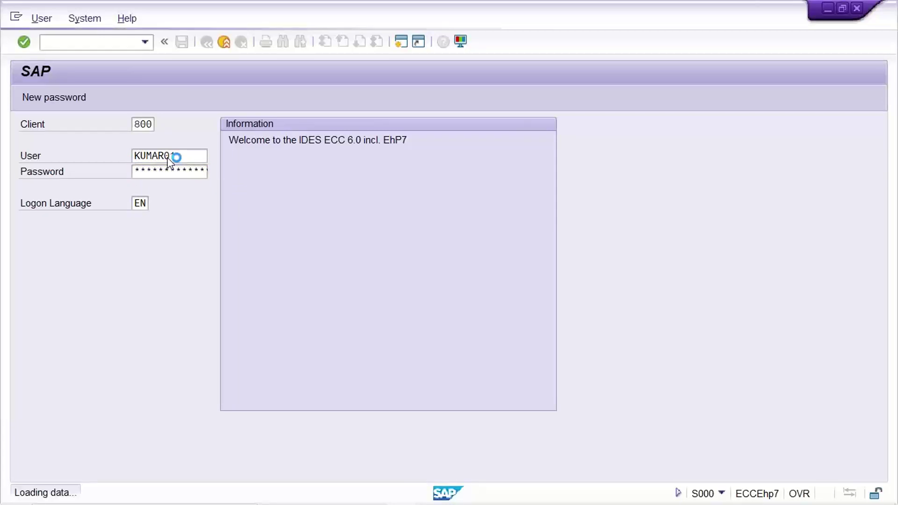
# Step: Run transaction OB08 from the SAP Easy Access screen
pyautogui.click(92, 42)
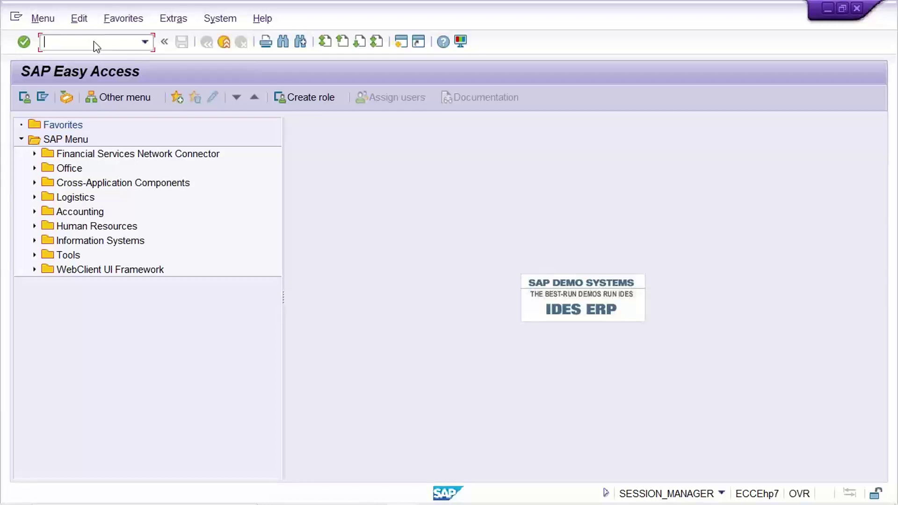
pyautogui.hotkey('alt', 'Tab')
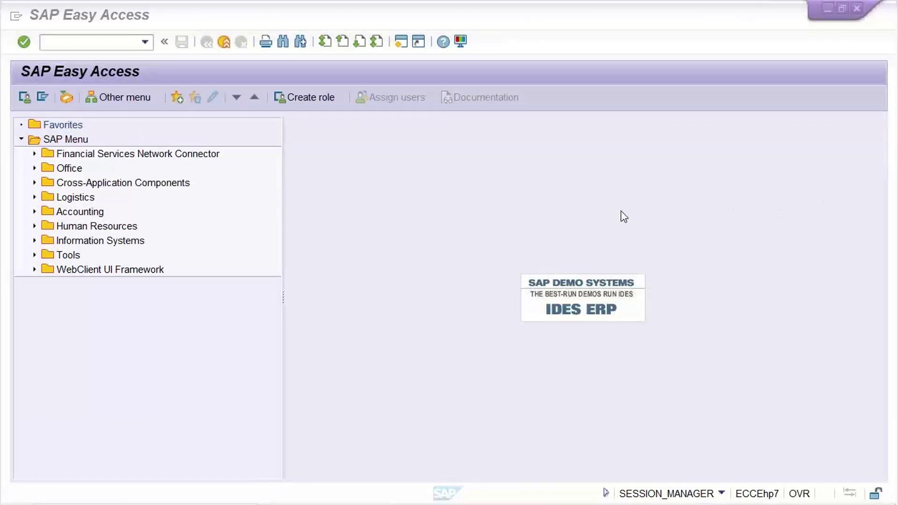
pyautogui.click(291, 249)
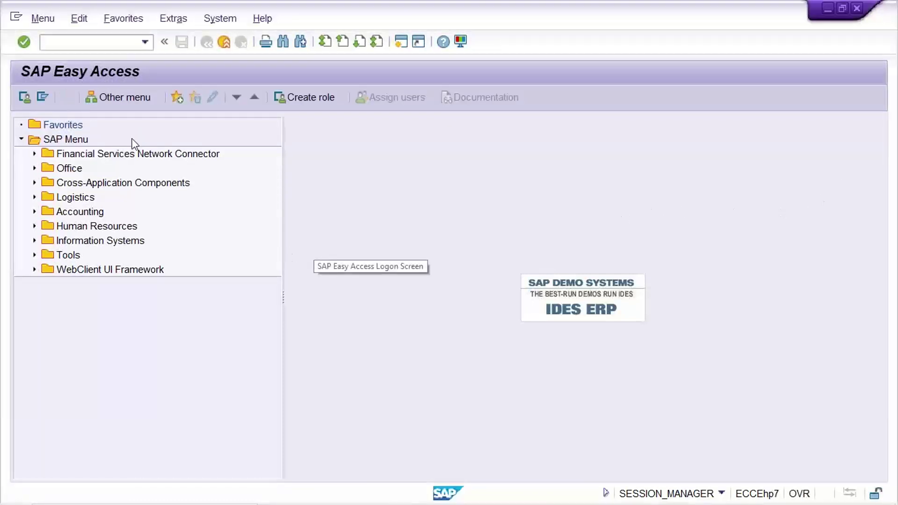
pyautogui.click(105, 40)
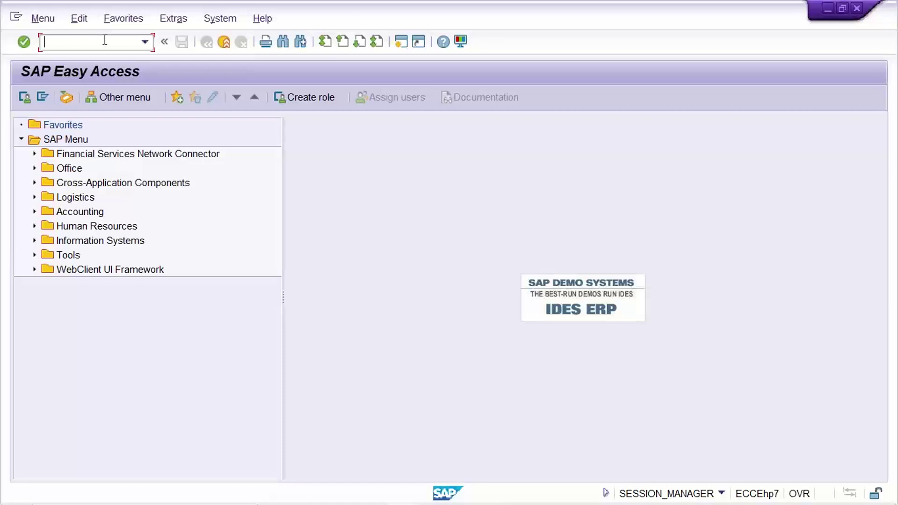
pyautogui.write('OBB')
pyautogui.press('BackSpace')
pyautogui.write('08')
pyautogui.press('Return')
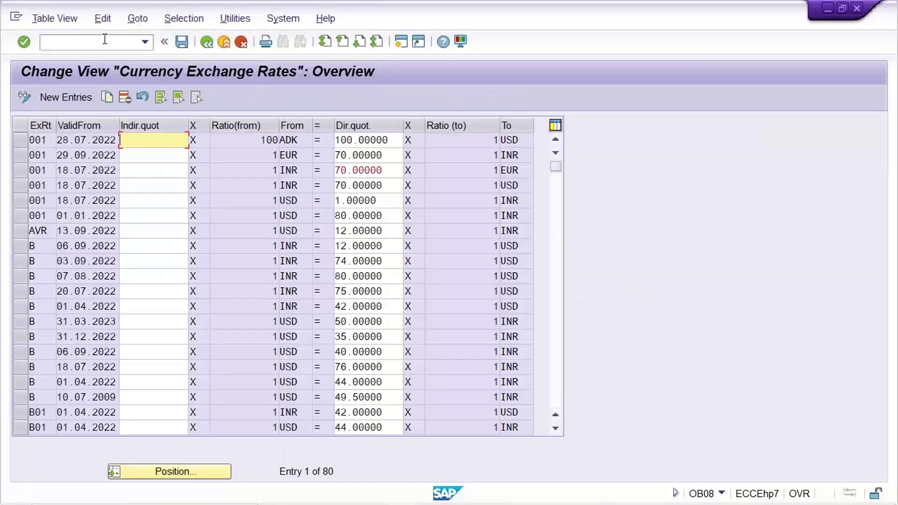
# Step: Leave the currency exchange rates view and return to SAP Easy Access with /n
pyautogui.click(57, 47)
pyautogui.click(145, 42)
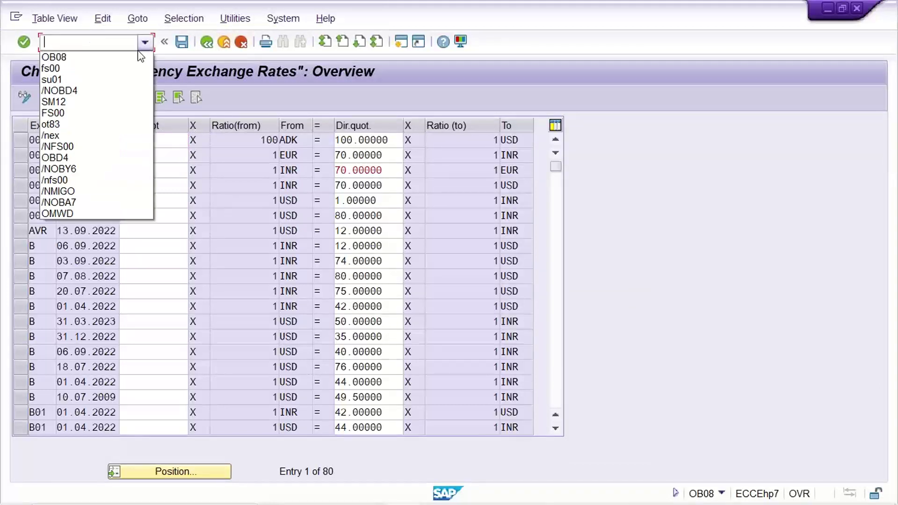
pyautogui.click(131, 55)
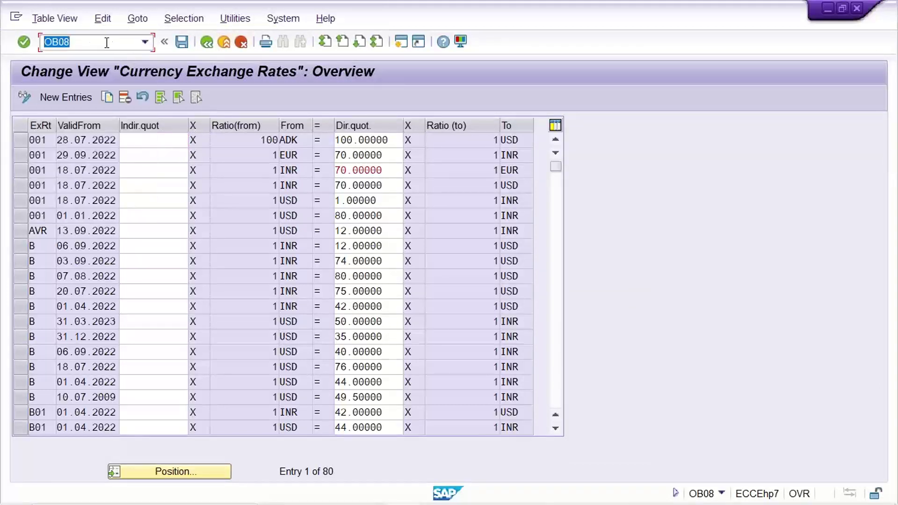
pyautogui.press('BackSpace')
pyautogui.write('/n')
pyautogui.press('Return')
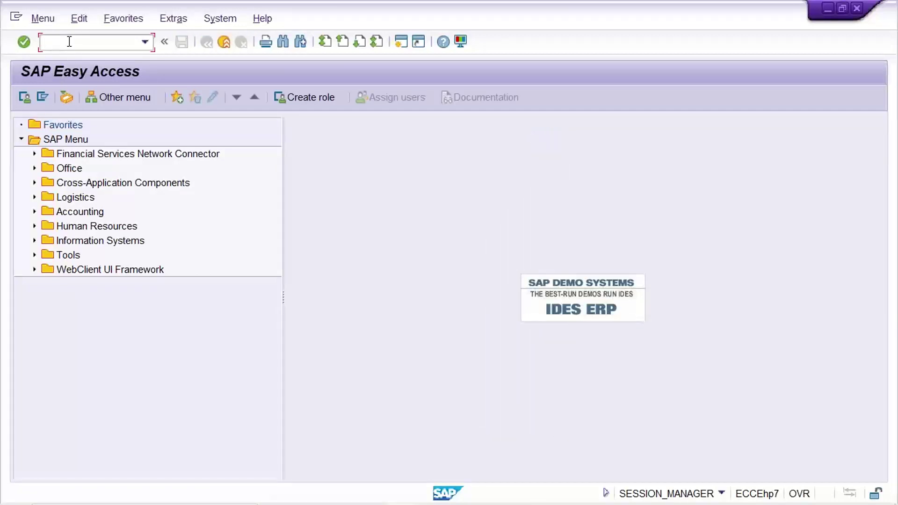
# Step: Run transaction OBB8 and position the terms of payment overview at the TM30 entries
pyautogui.write('OBB8')
pyautogui.press('Return')
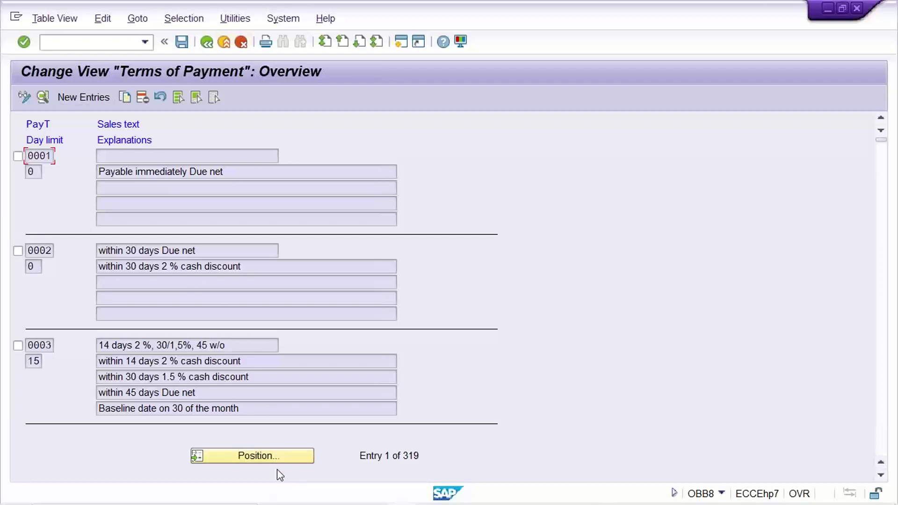
pyautogui.click(276, 457)
pyautogui.write('T')
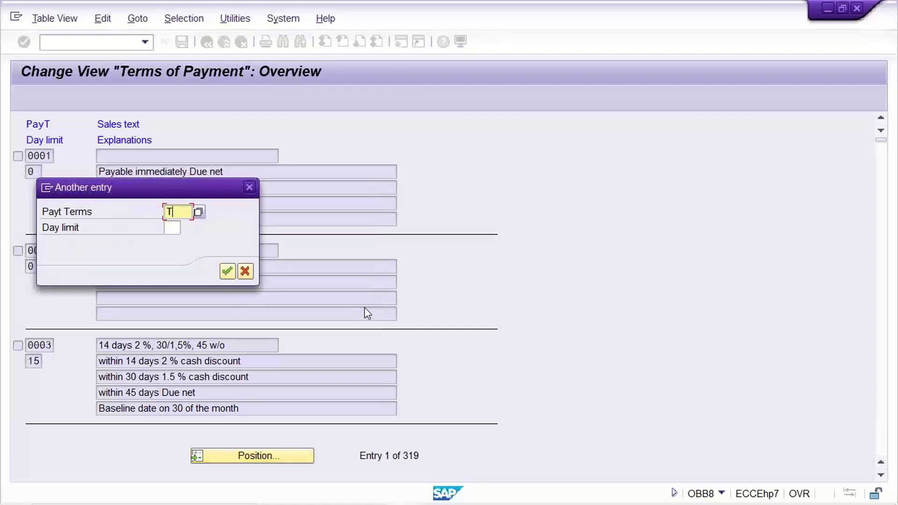
pyautogui.write('R45')
pyautogui.press('Return')
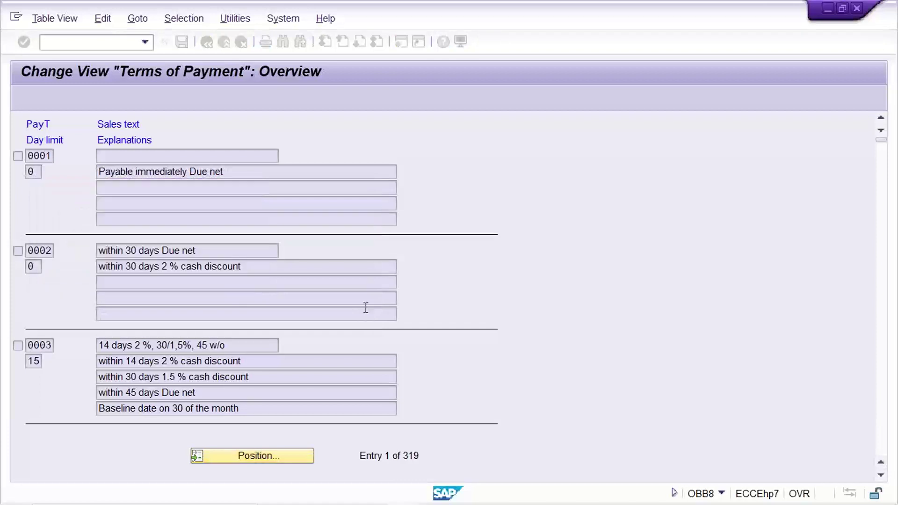
# Step: Delete the existing TM30 payment terms, including the entries with day limits 10, 20 and 30
pyautogui.click(17, 157)
pyautogui.click(149, 99)
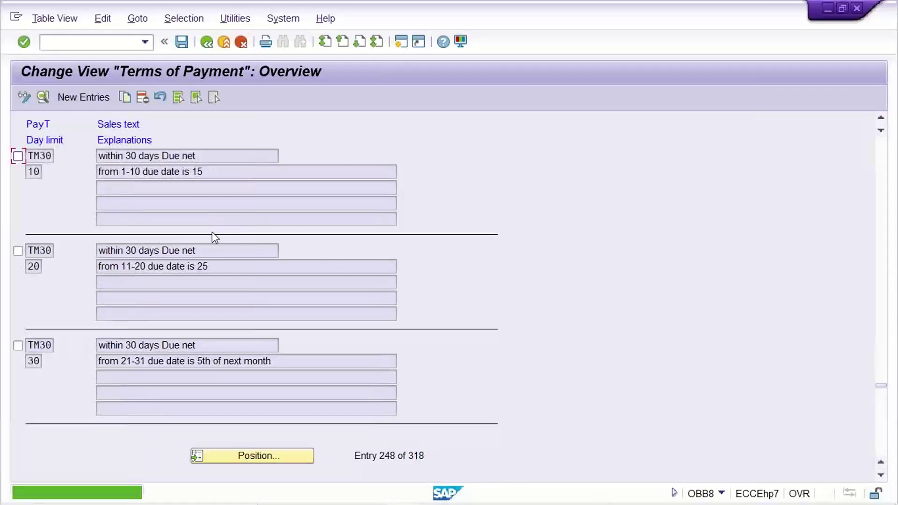
pyautogui.click(17, 157)
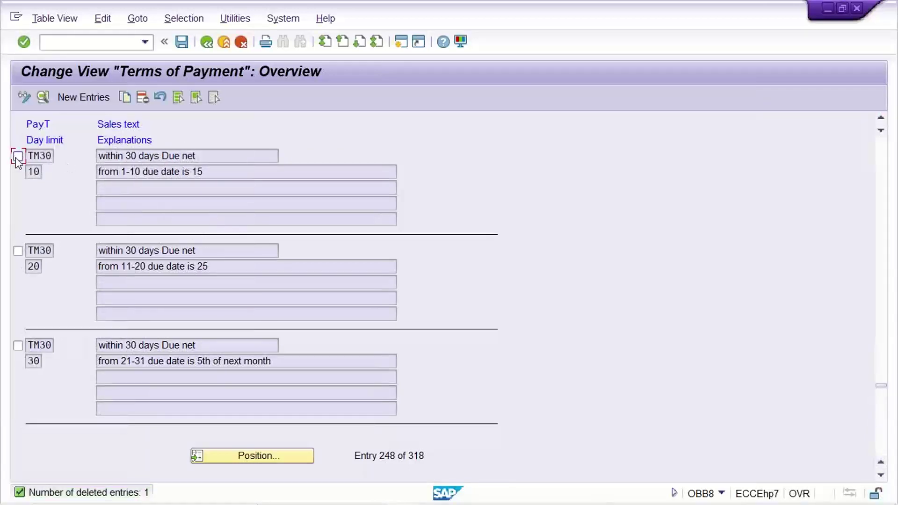
pyautogui.click(147, 94)
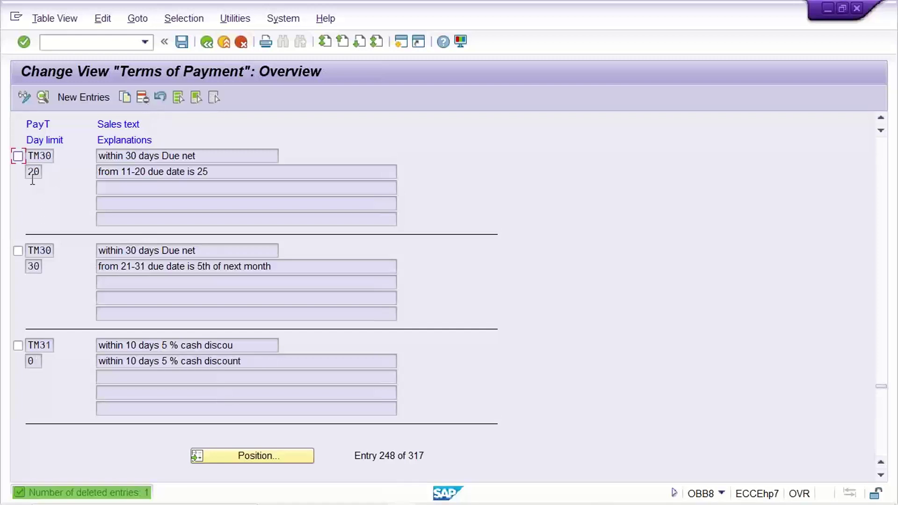
pyautogui.click(19, 157)
pyautogui.click(18, 251)
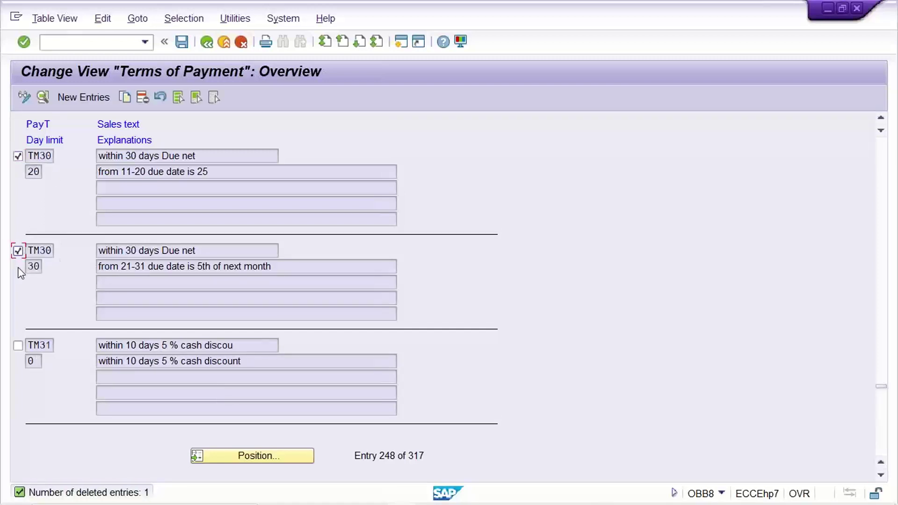
pyautogui.click(146, 98)
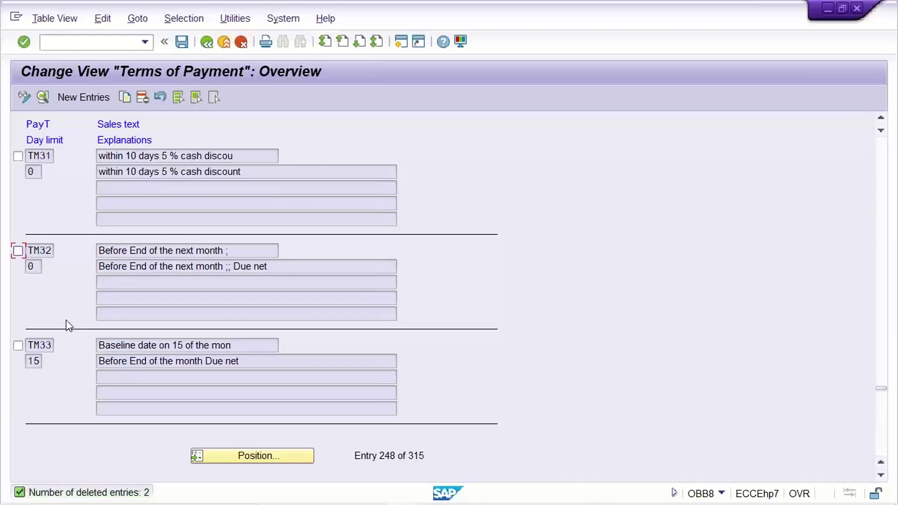
# Step: Delete payment terms TM31, TM32 and TM33 and save the deletions under the TATA MOTOR customizing request
pyautogui.click(18, 156)
pyautogui.click(18, 252)
pyautogui.click(18, 346)
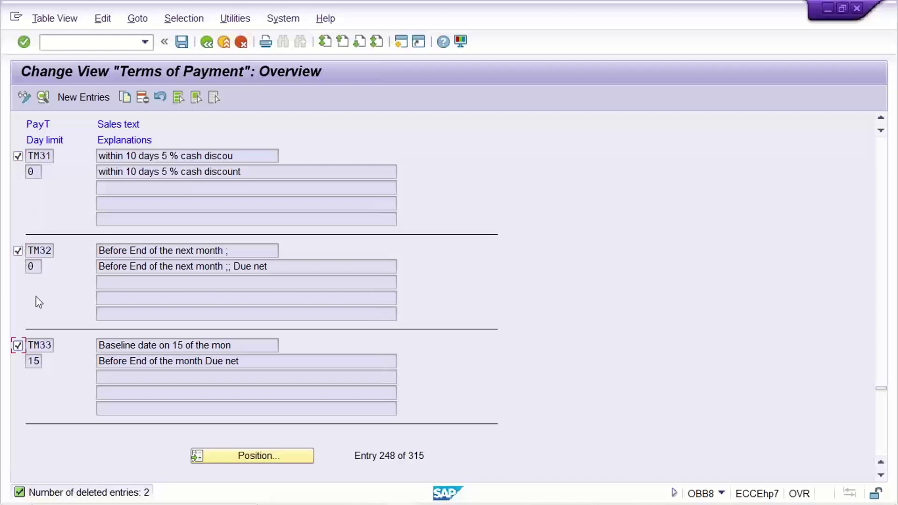
pyautogui.click(141, 97)
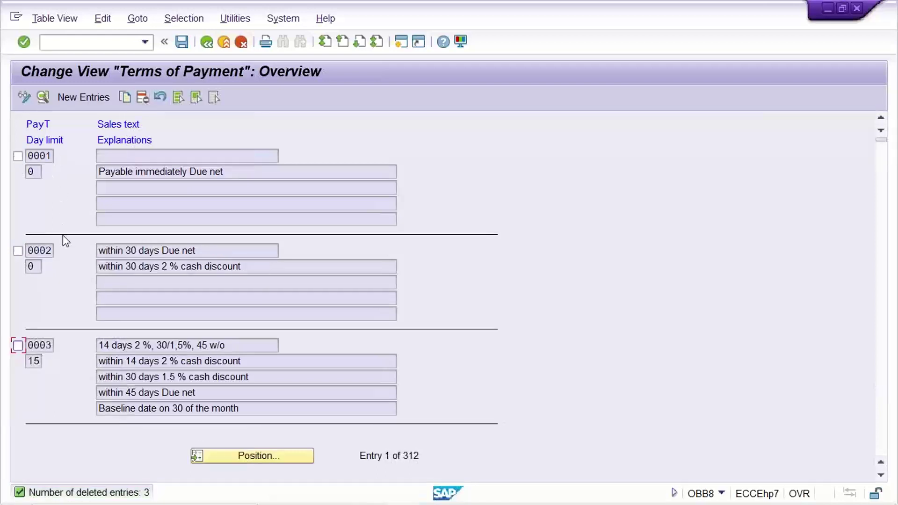
pyautogui.hotkey('ctrl', 's')
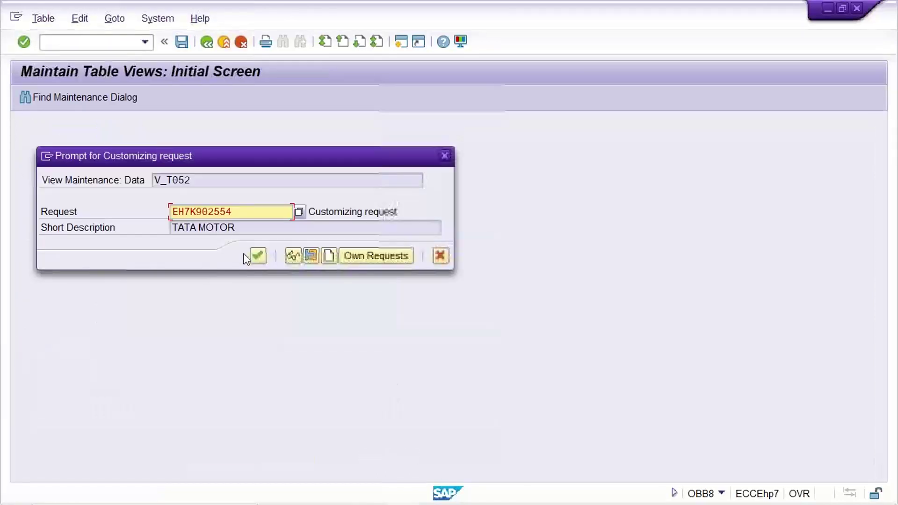
pyautogui.click(258, 255)
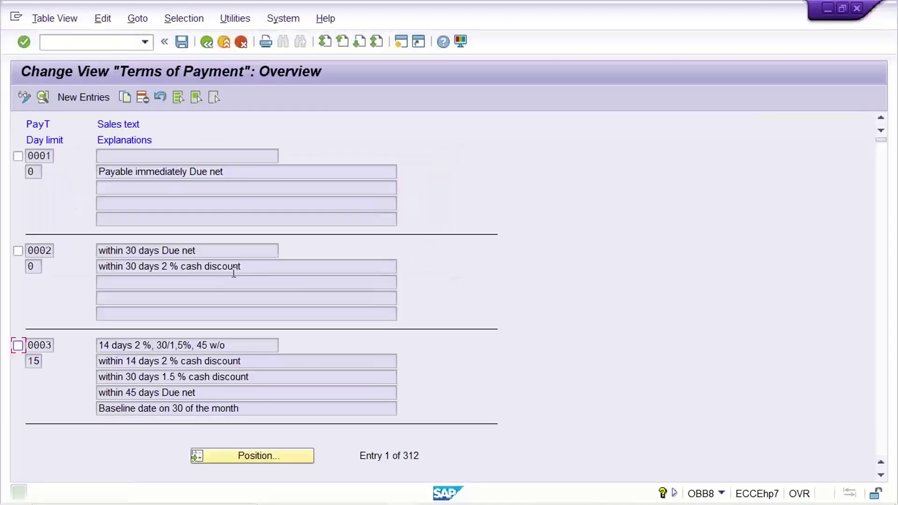
# Step: Reopen the terms of payment overview with /NOBB8
pyautogui.click(77, 43)
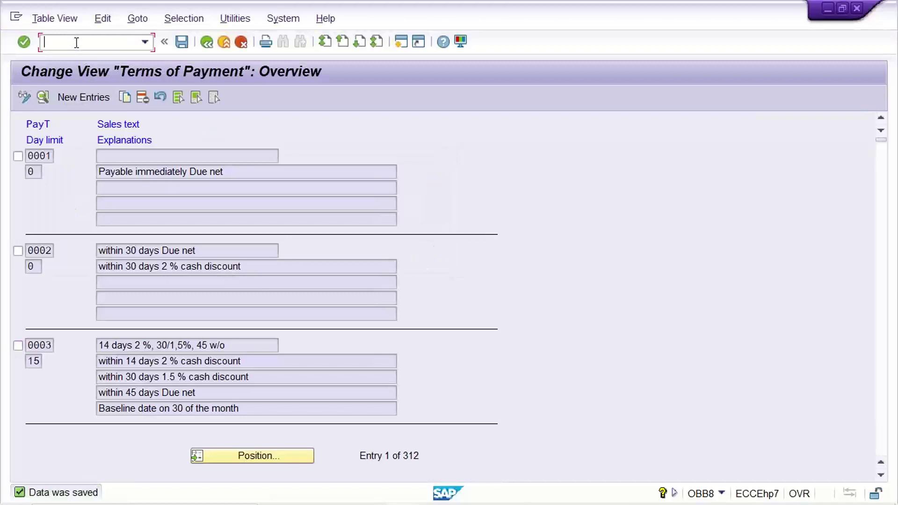
pyautogui.write('/n')
pyautogui.press('BackSpace')
pyautogui.press('BackSpace')
pyautogui.write('/NOBB8')
pyautogui.press('Return')
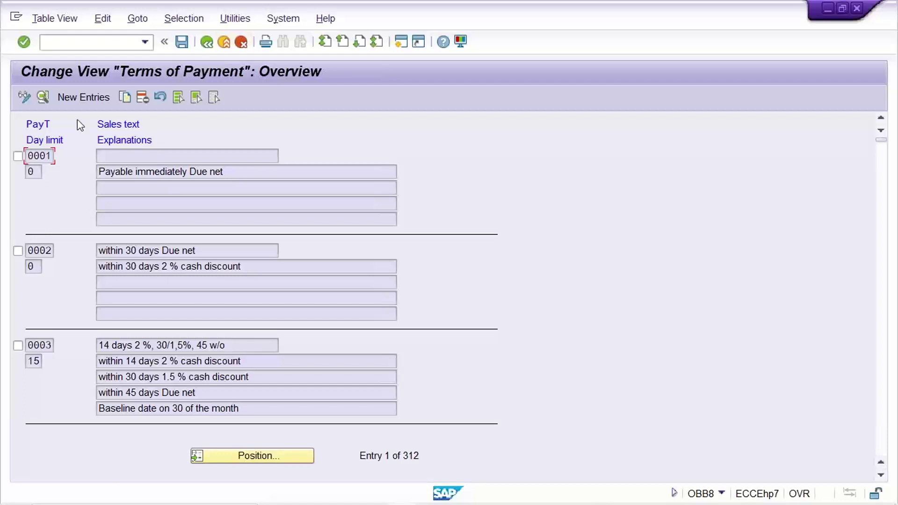
# Step: Start a new terms of payment entry with the payment terms code TM30
pyautogui.click(46, 250)
pyautogui.click(37, 263)
pyautogui.click(34, 251)
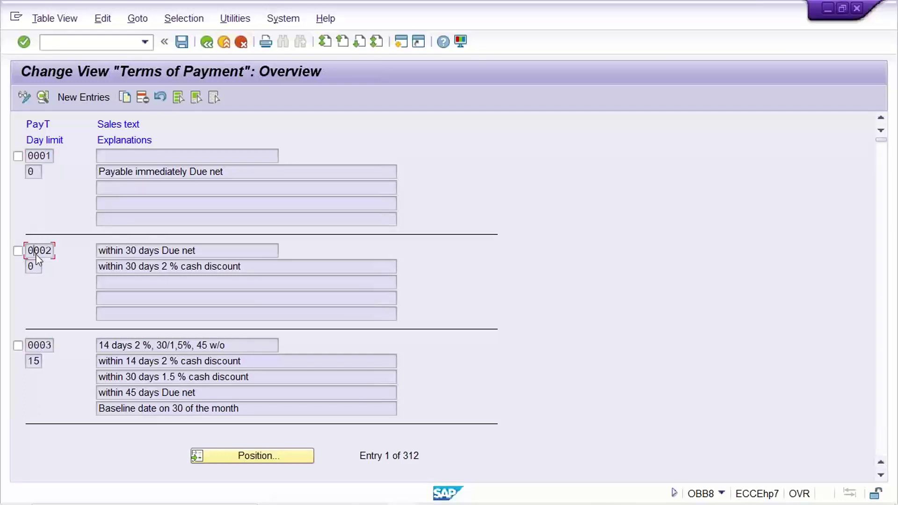
pyautogui.click(84, 97)
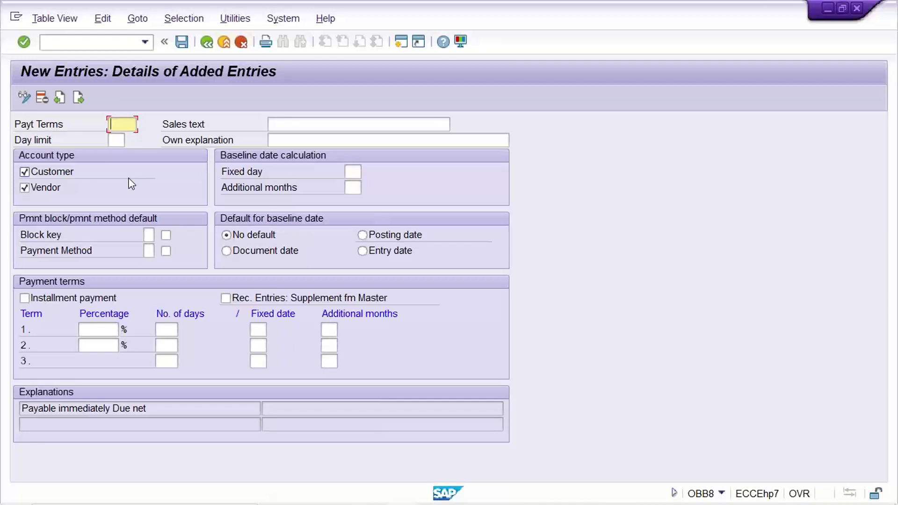
pyautogui.write('TM30')
# Step: Examine the Sales text and Own explanation fields of the new TM30 entry
pyautogui.click(293, 122)
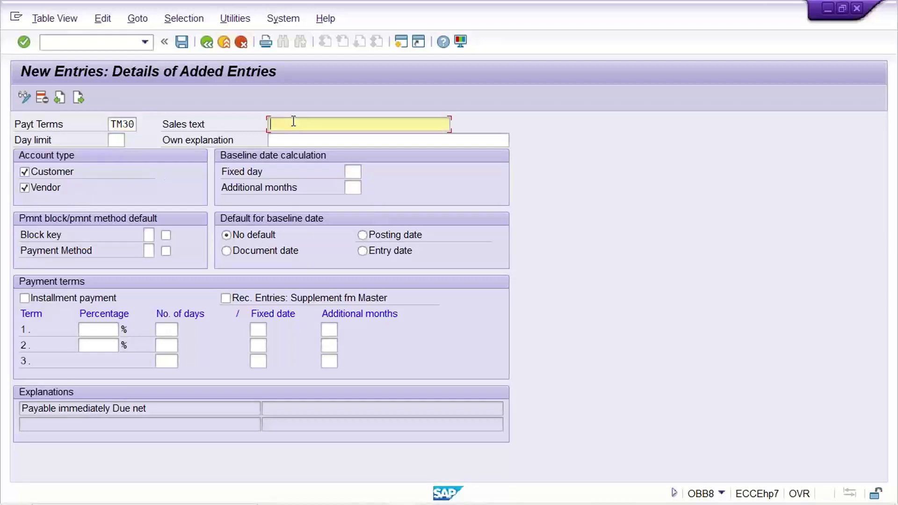
pyautogui.click(299, 140)
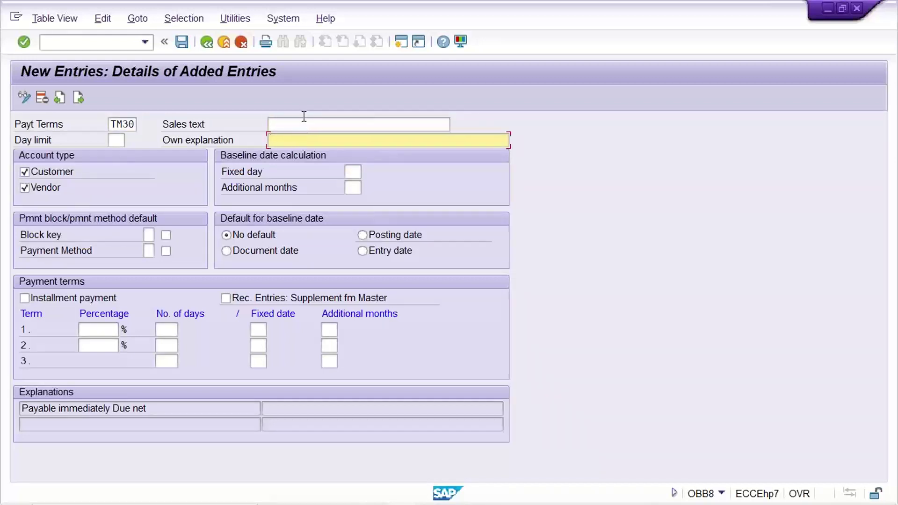
pyautogui.click(303, 125)
pyautogui.click(307, 138)
pyautogui.click(311, 123)
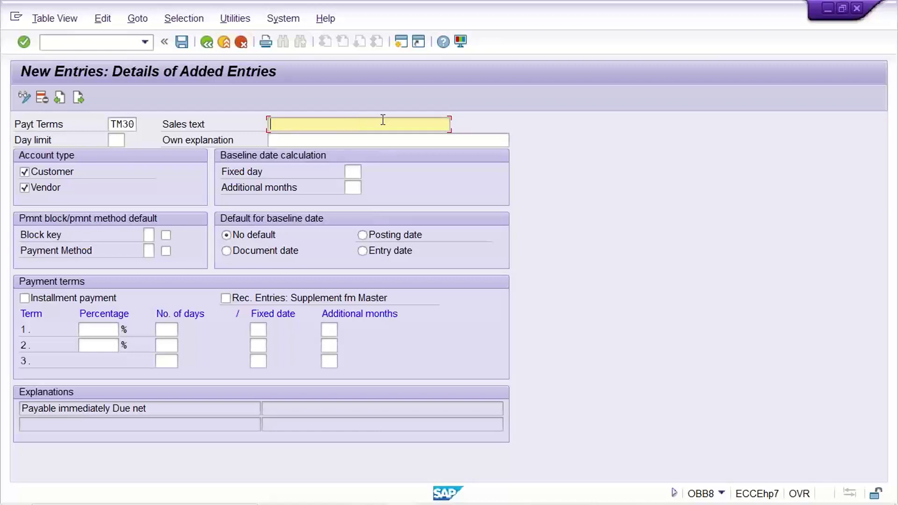
pyautogui.click(296, 142)
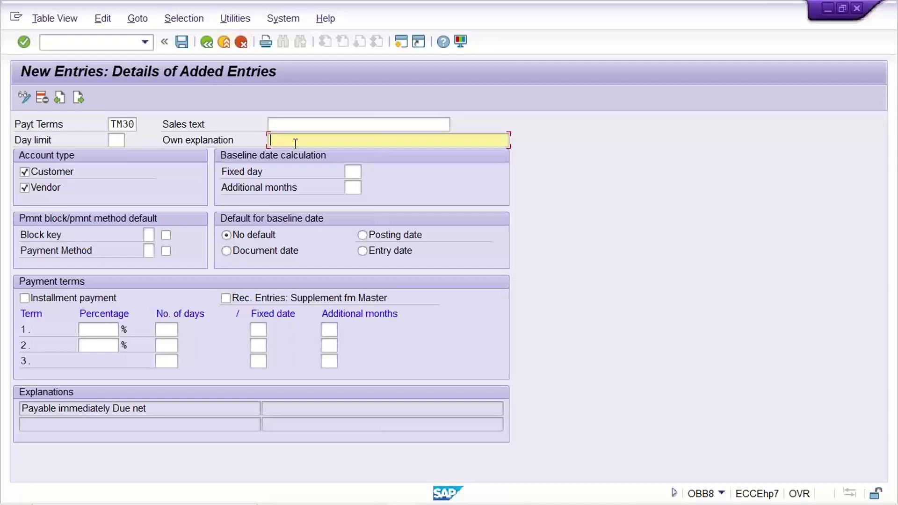
pyautogui.click(295, 124)
pyautogui.click(295, 136)
pyautogui.click(331, 121)
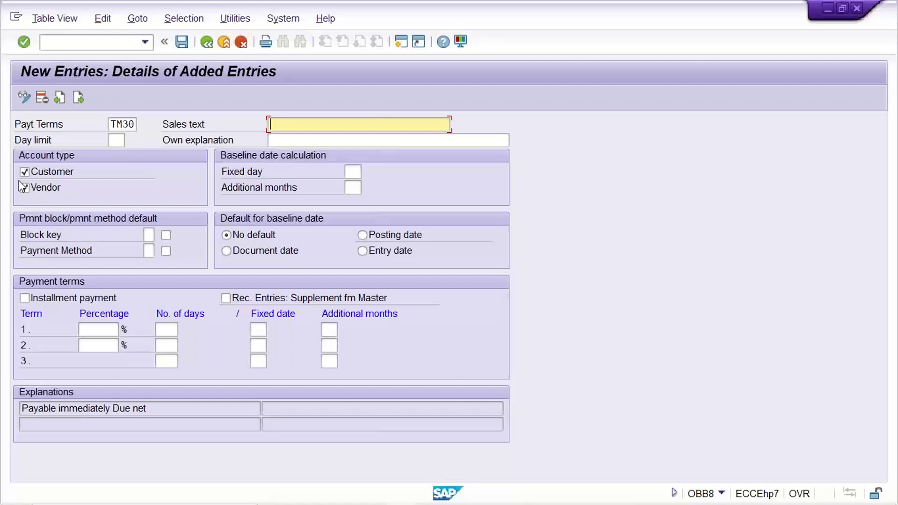
# Step: Switch to Excel to review the term codes from D2 down, and return to the new entry in SAP
pyautogui.moveTo(491, 504)
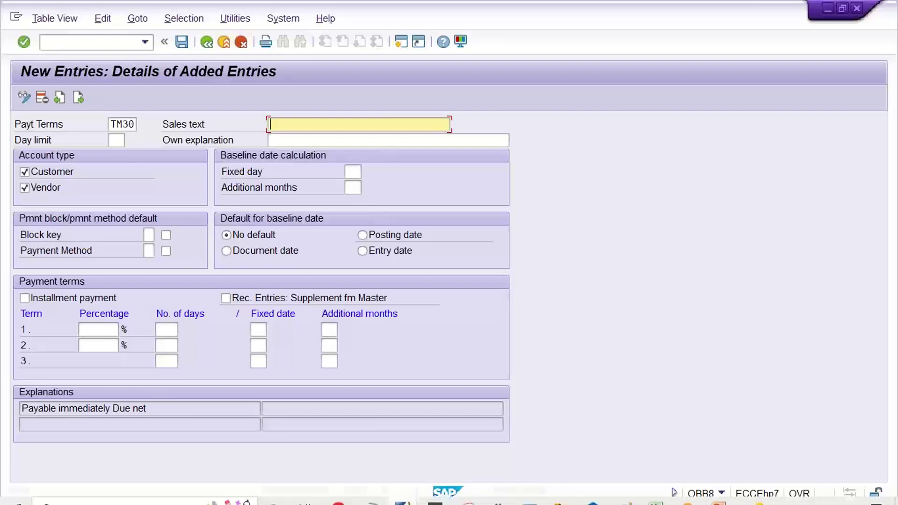
pyautogui.click(655, 494)
pyautogui.click(293, 273)
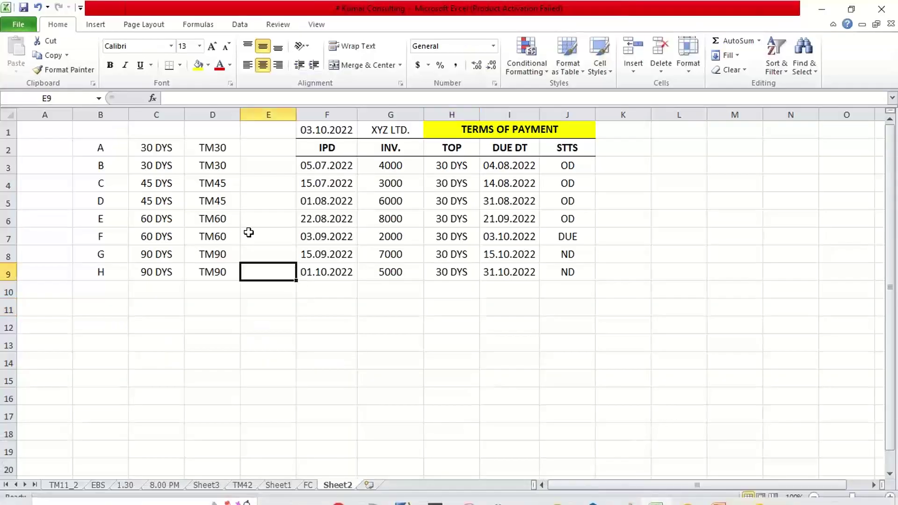
pyautogui.moveTo(226, 147); pyautogui.dragTo(227, 308)
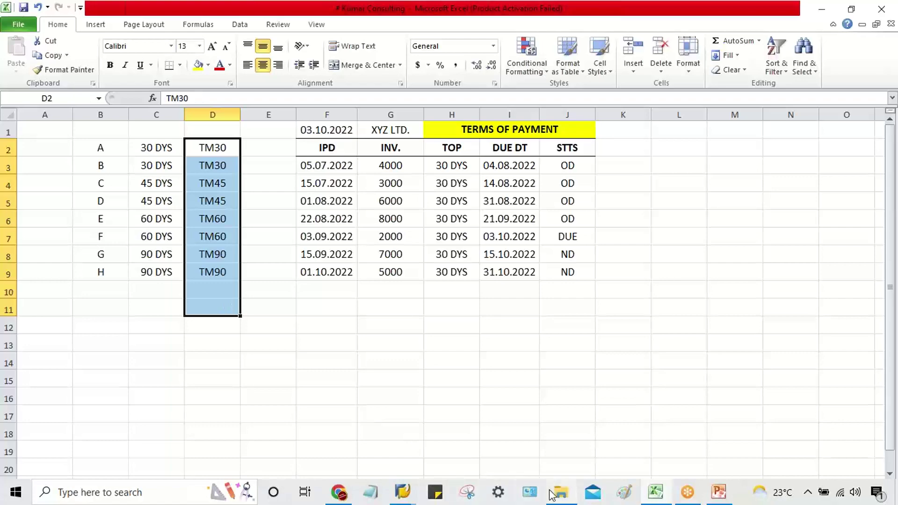
pyautogui.moveTo(465, 492)
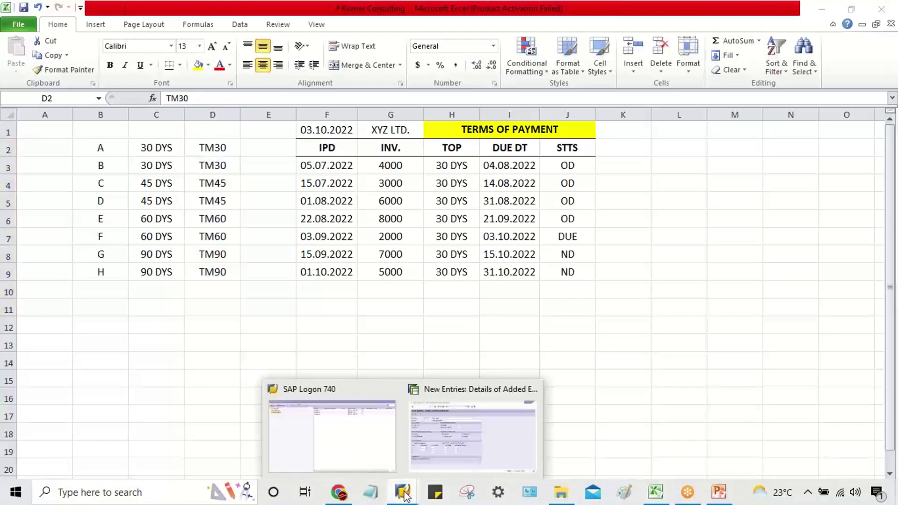
pyautogui.click(454, 454)
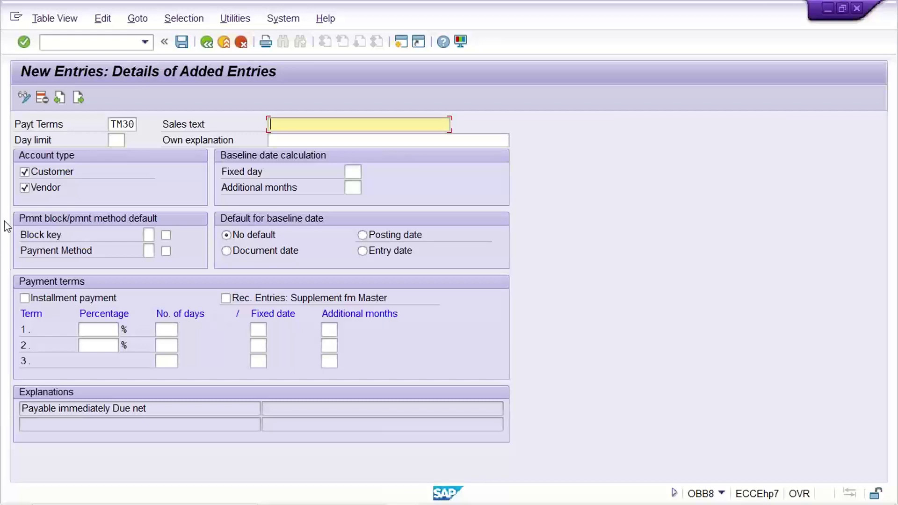
# Step: Set the number of days for term 1 of TM30 to 30
pyautogui.click(57, 177)
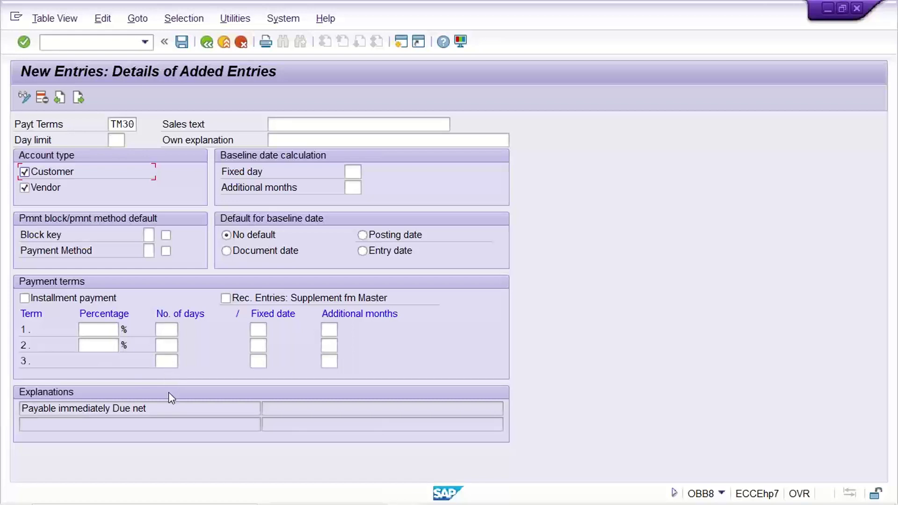
pyautogui.click(172, 312)
pyautogui.click(167, 330)
pyautogui.write('30')
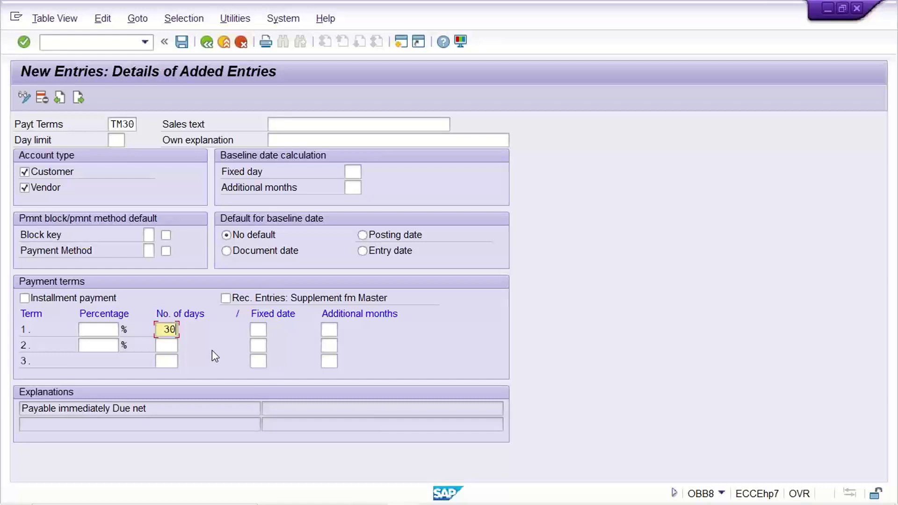
# Step: Apply the 30-day first term to payment term TM30 and check its generated explanation
pyautogui.press('Return')
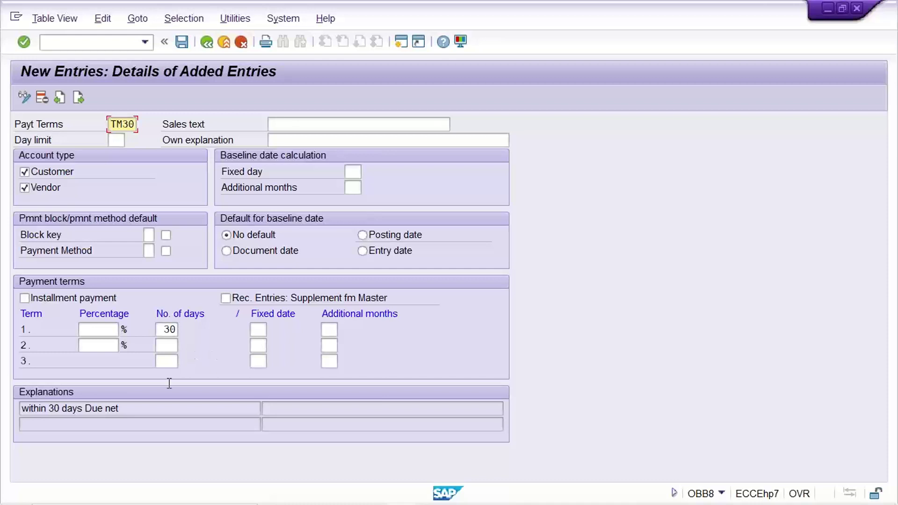
pyautogui.moveTo(126, 407); pyautogui.dragTo(21, 414)
pyautogui.moveTo(132, 411); pyautogui.dragTo(14, 410)
pyautogui.moveTo(130, 411); pyautogui.dragTo(0, 409)
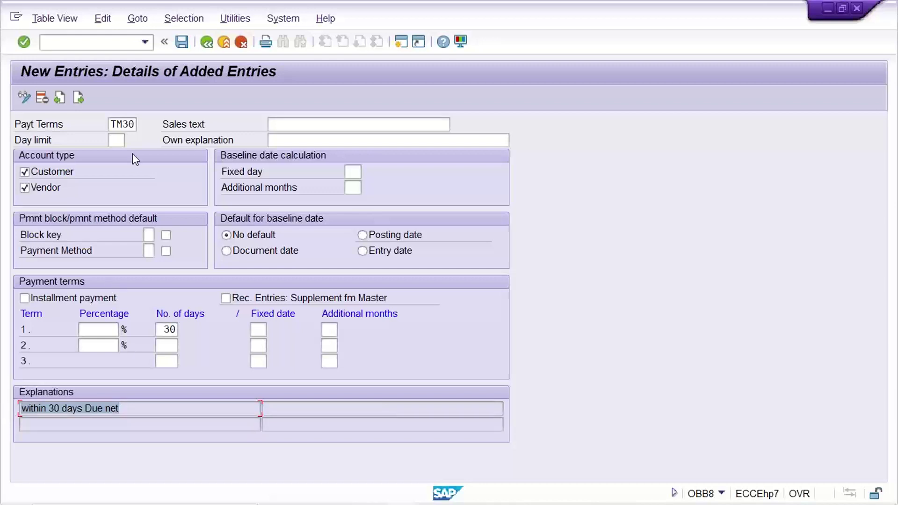
# Step: Restart terms of payment maintenance with /NOBB8 and begin a new entry for payment term TM30
pyautogui.click(145, 42)
pyautogui.click(103, 60)
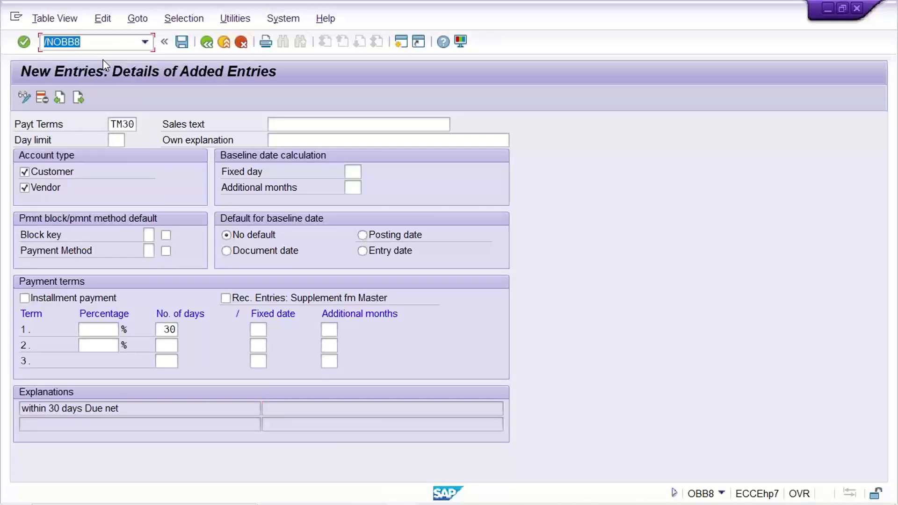
pyautogui.press('Return')
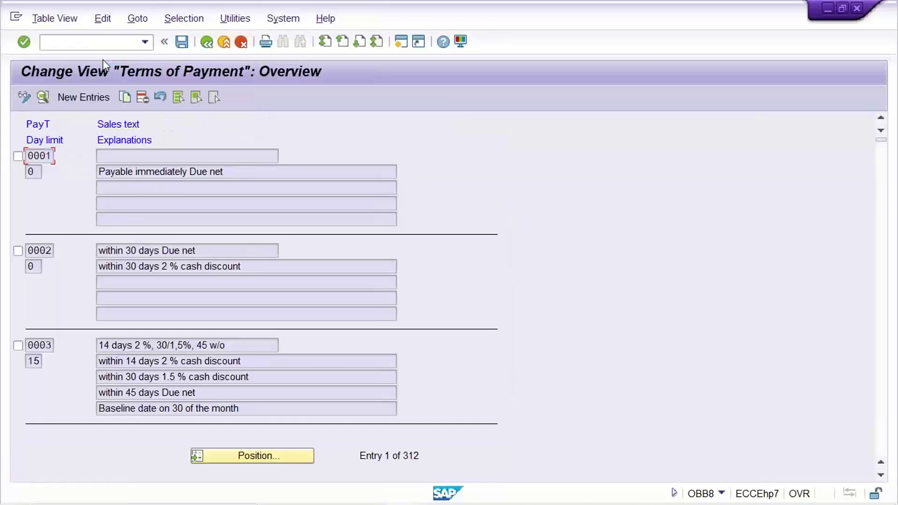
pyautogui.click(89, 97)
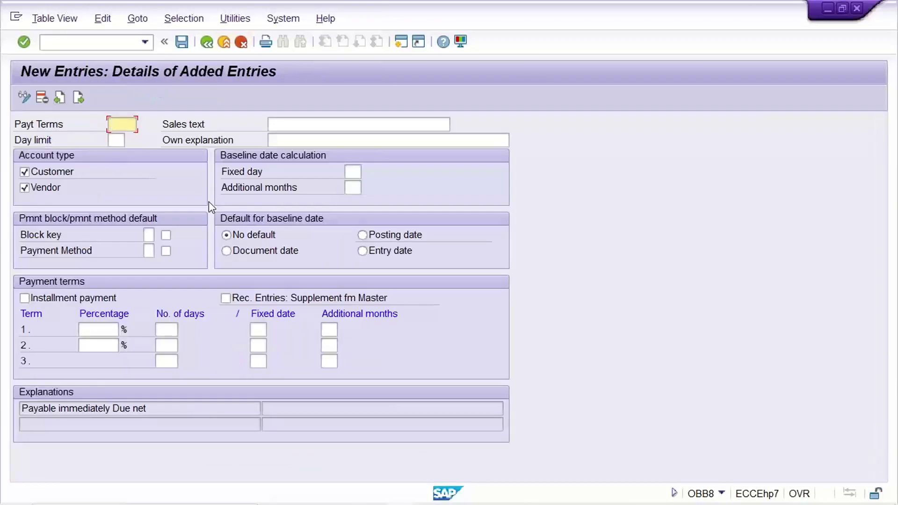
pyautogui.write('TM')
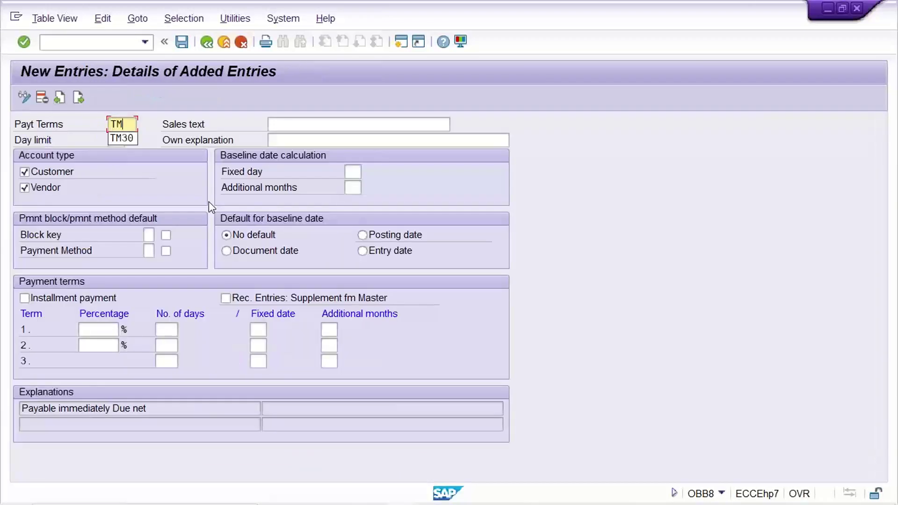
pyautogui.write('30')
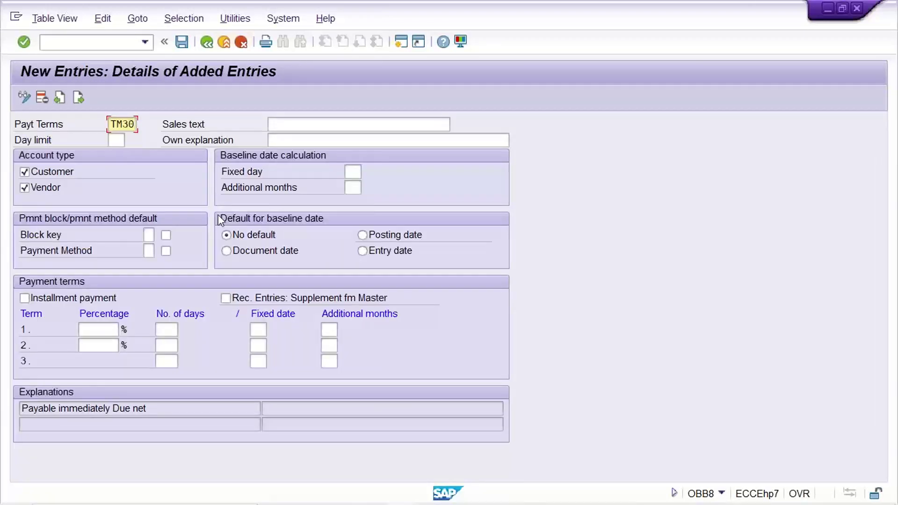
# Step: Set the first term of TM30 to 30 days and refresh the generated explanation
pyautogui.moveTo(151, 408); pyautogui.dragTo(1, 421)
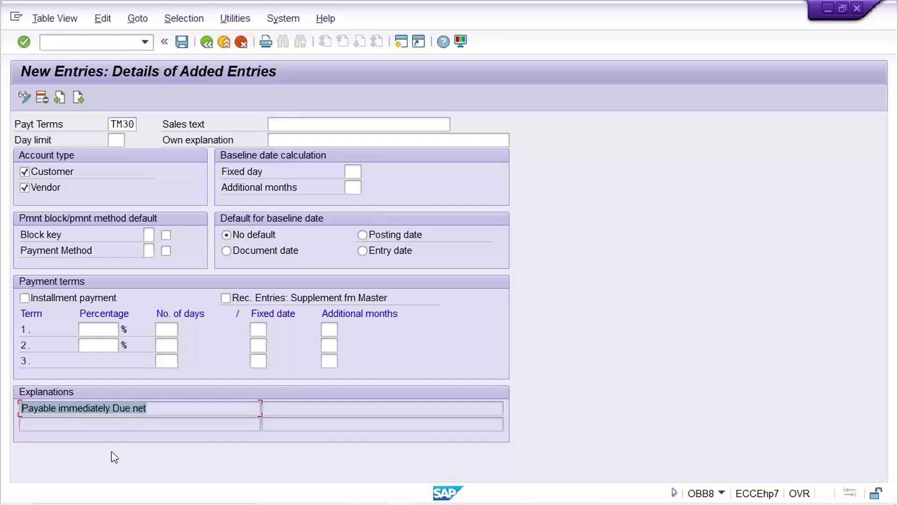
pyautogui.click(170, 328)
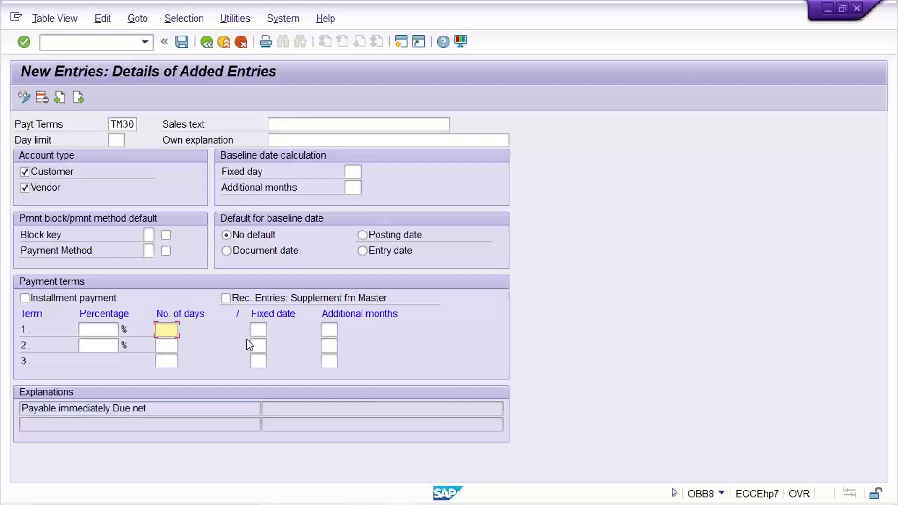
pyautogui.write('30')
pyautogui.moveTo(153, 407); pyautogui.dragTo(3, 395)
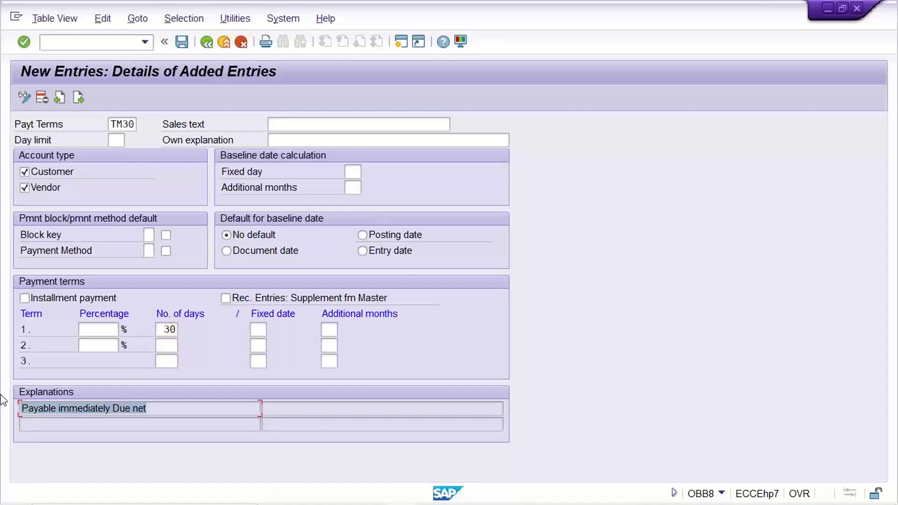
pyautogui.click(161, 330)
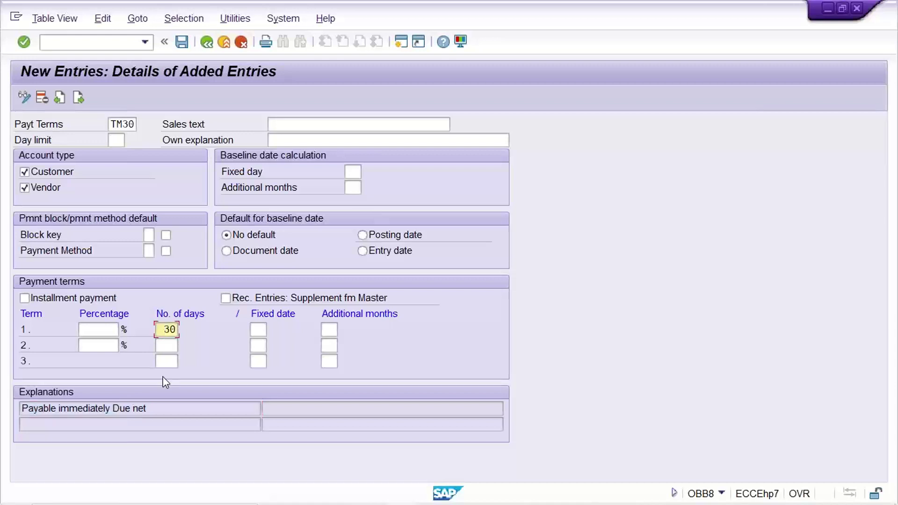
pyautogui.press('Return')
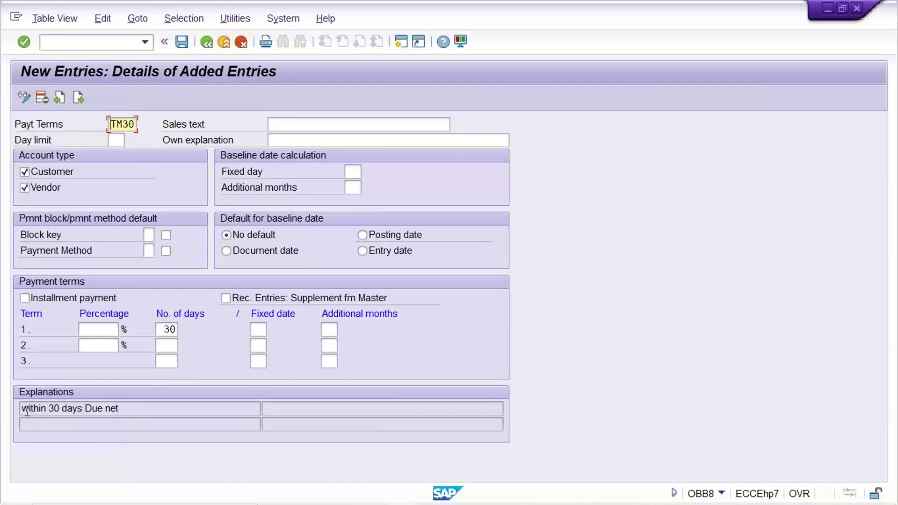
# Step: Copy the explanation "within 30 days Due net" into the sales text of payment term TM30
pyautogui.moveTo(122, 410); pyautogui.dragTo(2, 417)
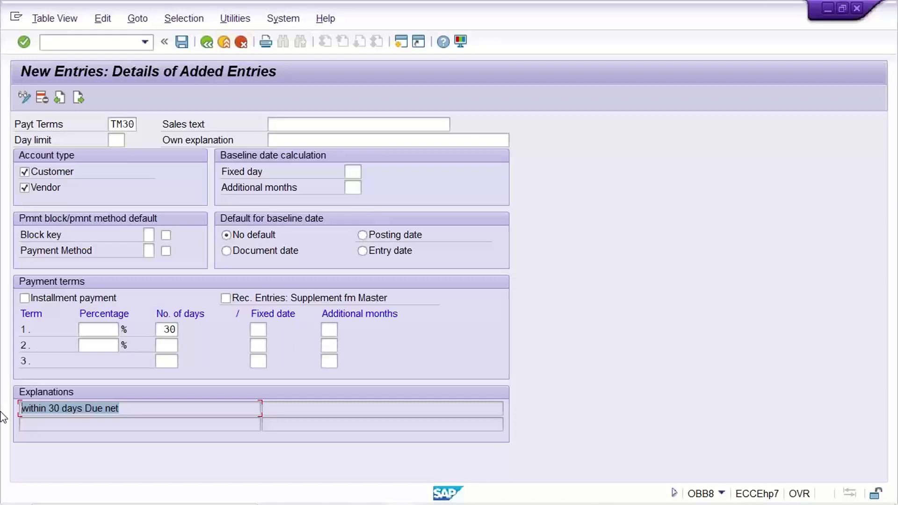
pyautogui.hotkey('ctrl', 'c')
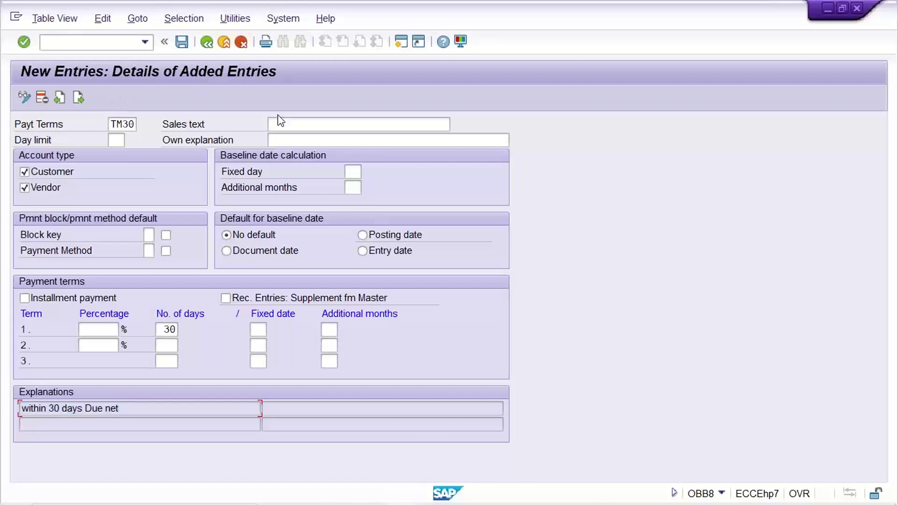
pyautogui.click(298, 125)
pyautogui.hotkey('ctrl', 'v')
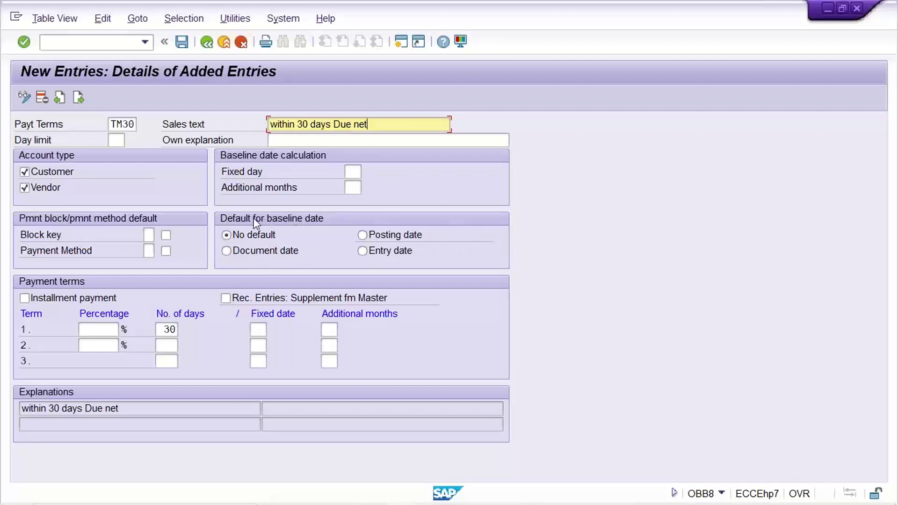
pyautogui.click(227, 234)
pyautogui.moveTo(473, 502)
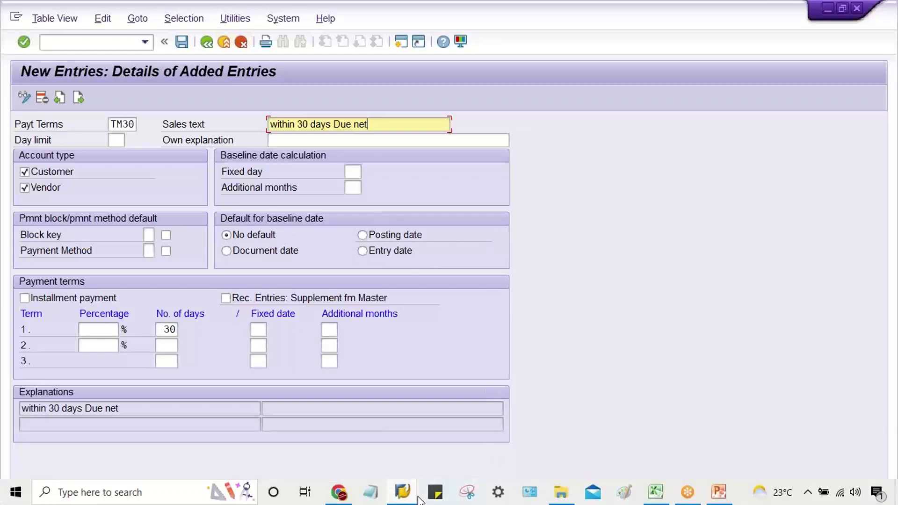
pyautogui.click(382, 91)
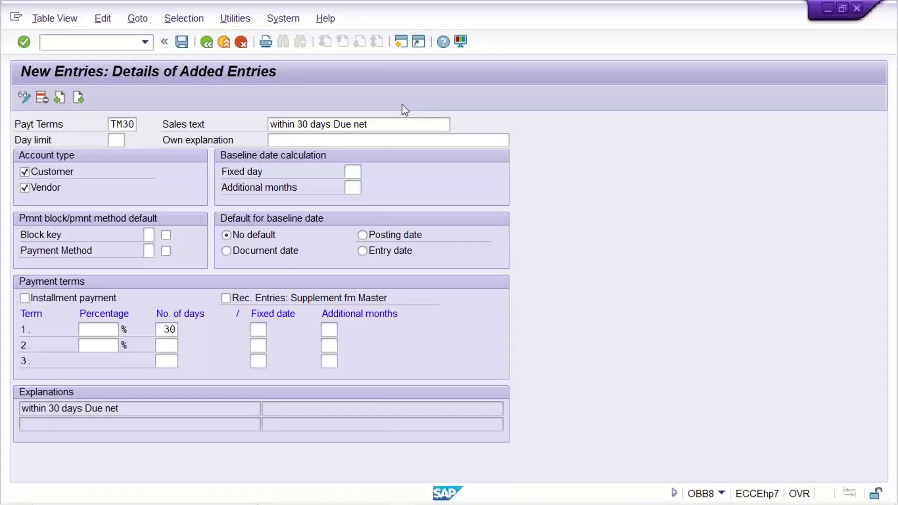
# Step: Open G/L account document entry with FB50 and examine the posting date and document date fields
pyautogui.hotkey('shift', 'F3')
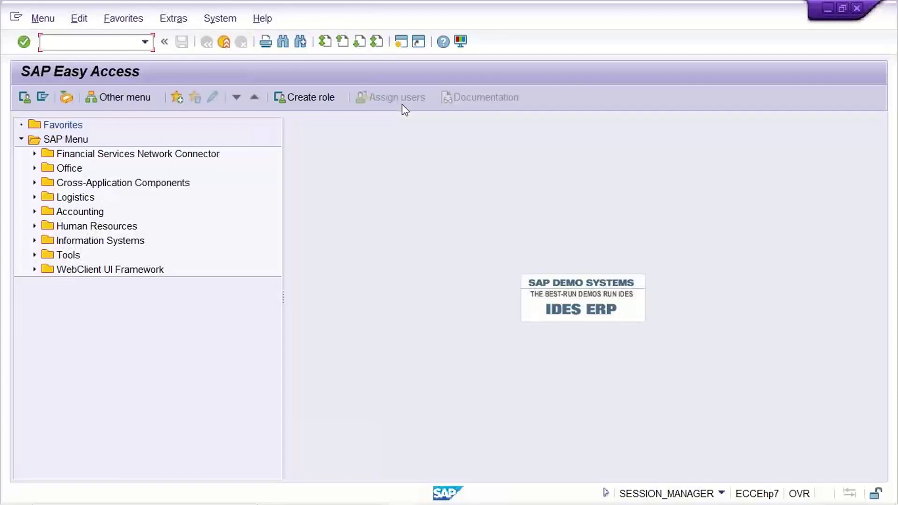
pyautogui.write('FB50')
pyautogui.press('Return')
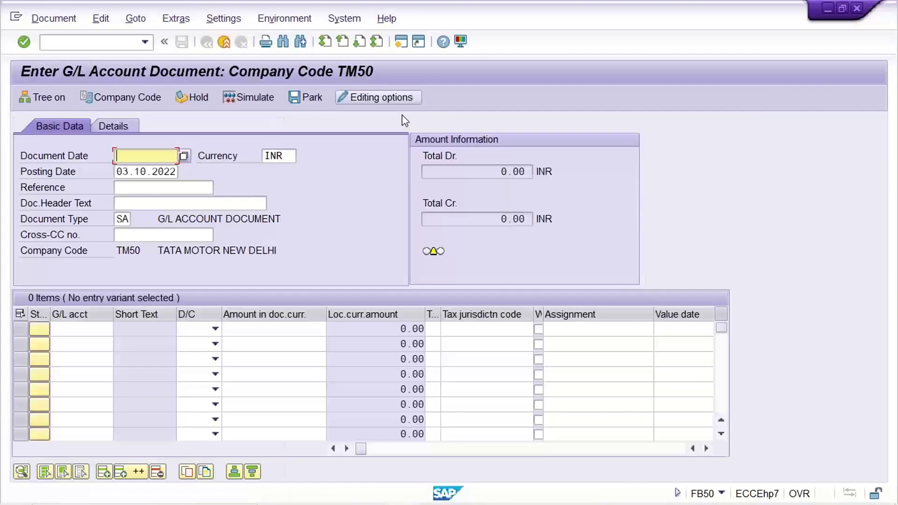
pyautogui.click(133, 172)
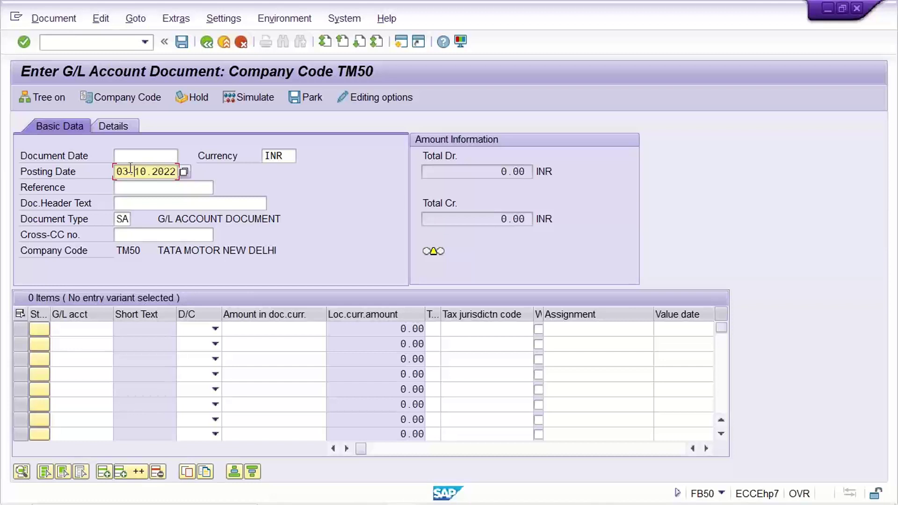
pyautogui.click(128, 157)
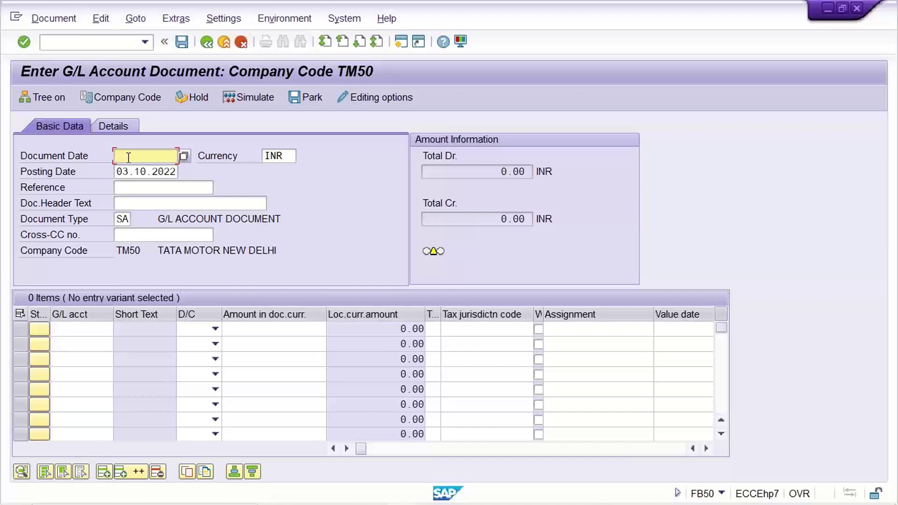
pyautogui.click(98, 150)
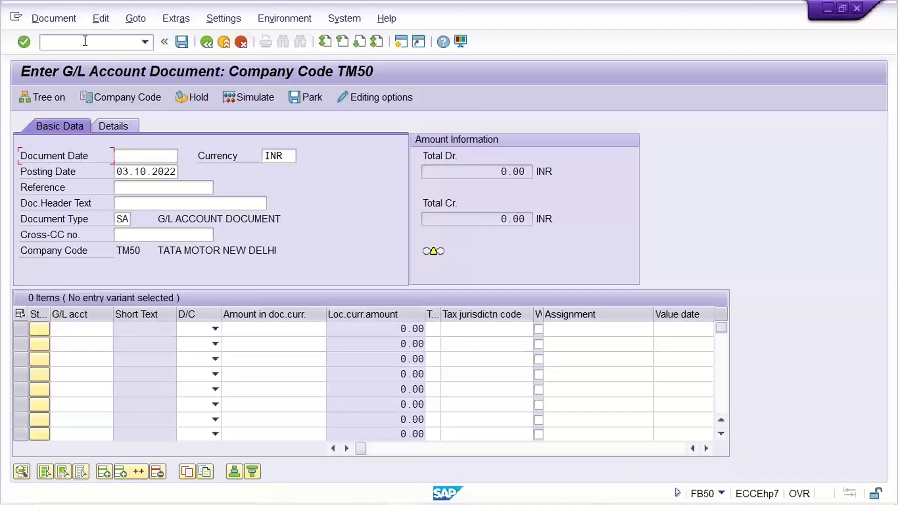
# Step: Open vendor invoice entry with /NFB60 and examine the invoice date field
pyautogui.write('/NFB60')
pyautogui.press('Return')
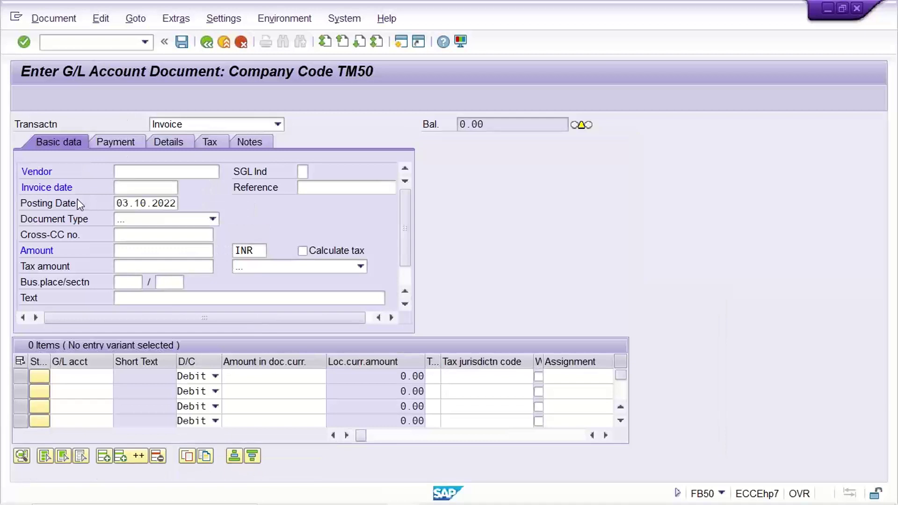
pyautogui.click(93, 186)
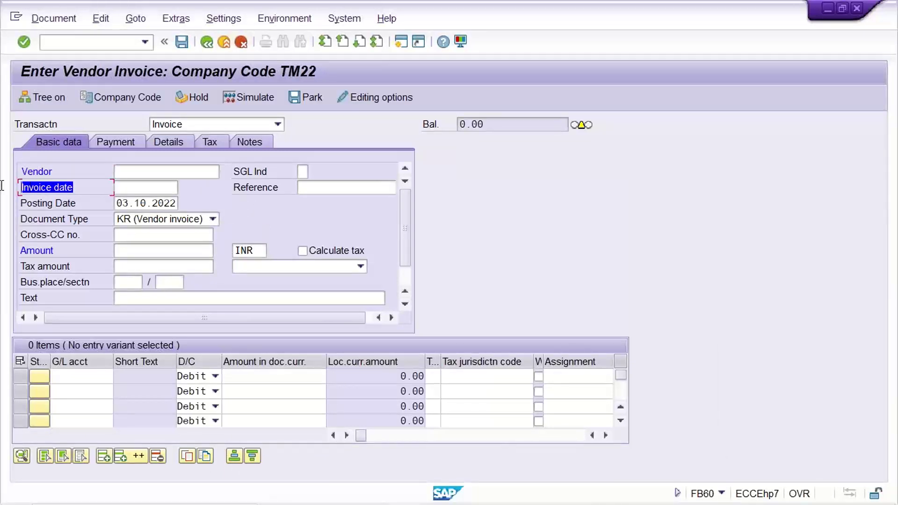
pyautogui.click(118, 187)
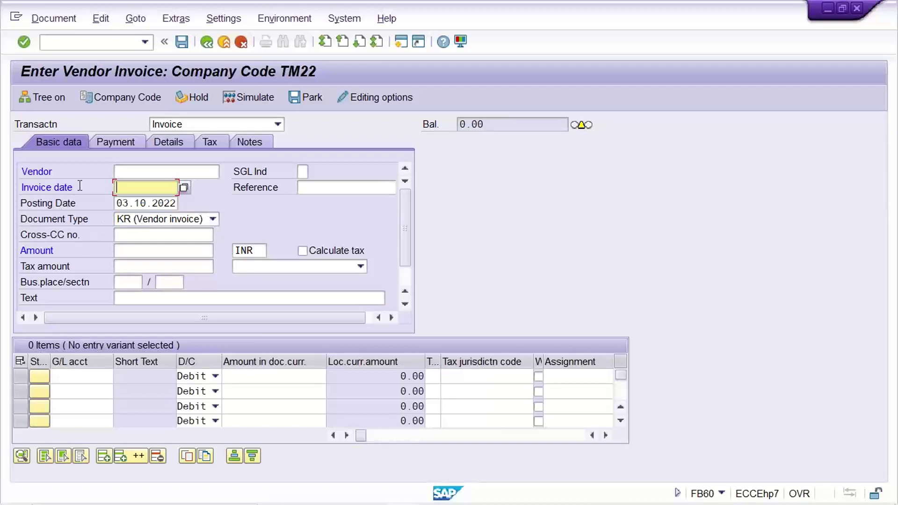
pyautogui.moveTo(80, 186); pyautogui.dragTo(2, 198)
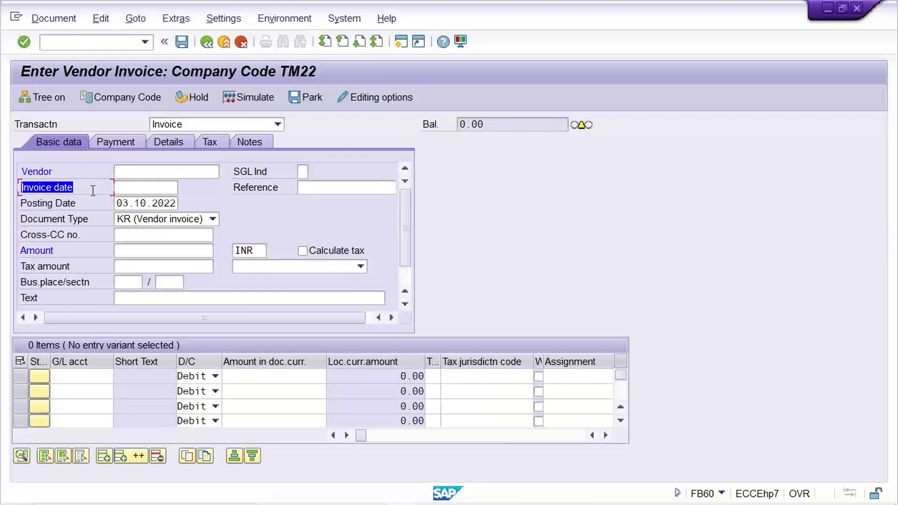
pyautogui.click(128, 187)
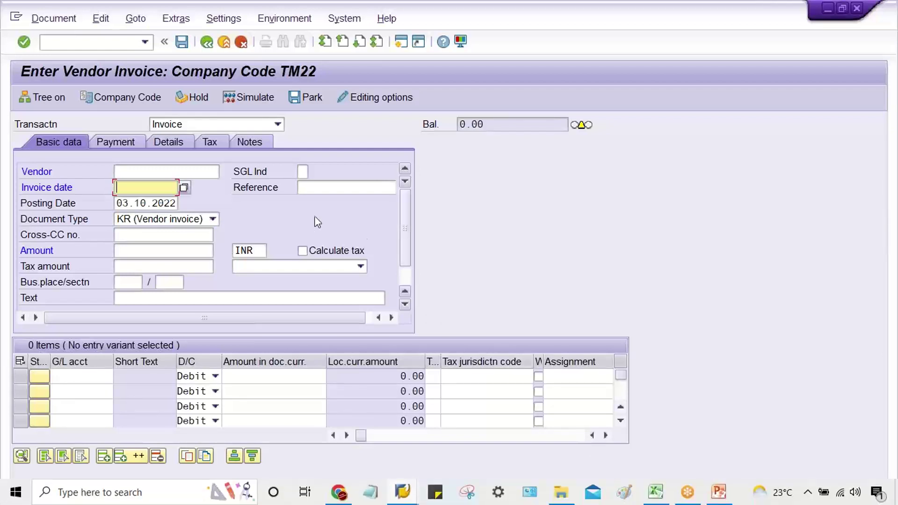
# Step: Switch to the Excel workbook and review the invoice terms and due dates on Sheet2
pyautogui.click(659, 497)
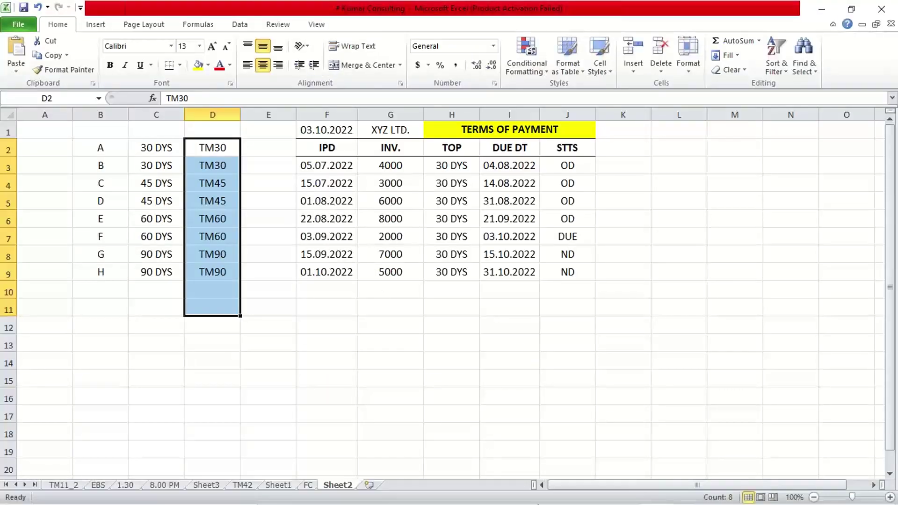
pyautogui.click(315, 325)
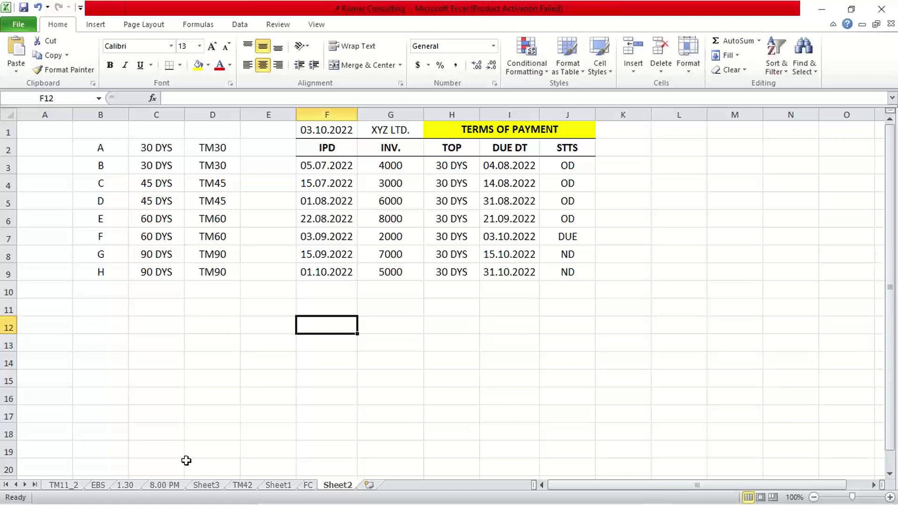
pyautogui.click(341, 356)
pyautogui.click(323, 321)
pyautogui.click(321, 305)
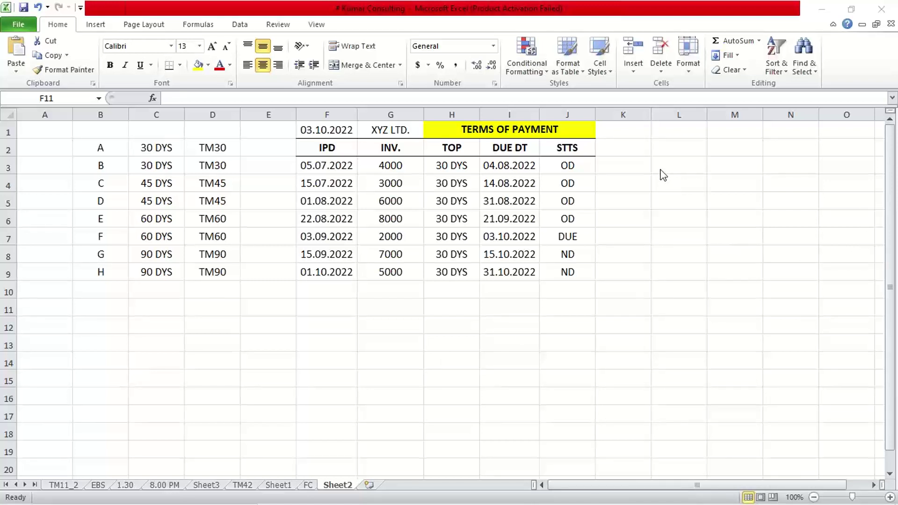
pyautogui.click(301, 346)
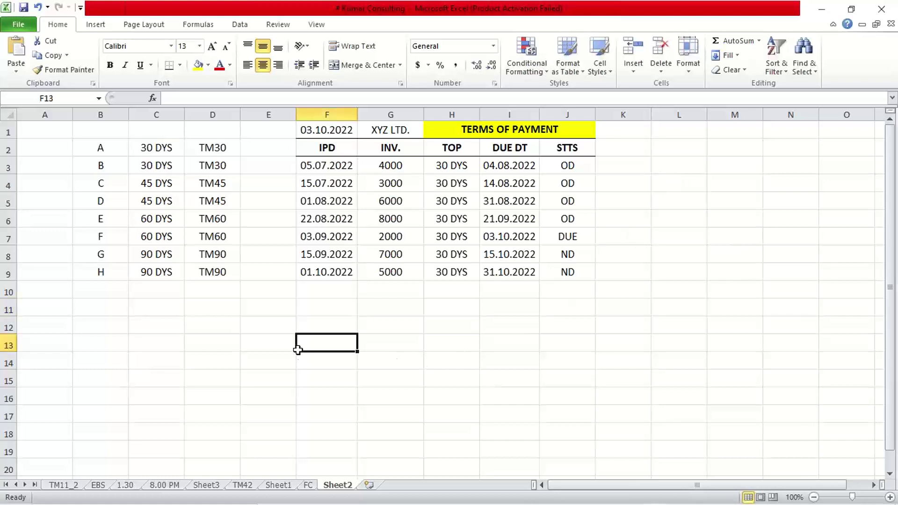
pyautogui.click(313, 309)
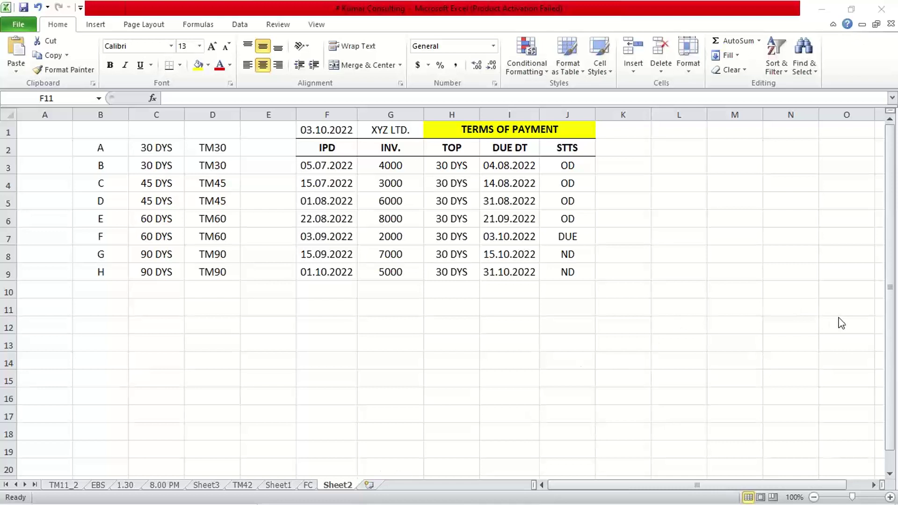
pyautogui.click(314, 340)
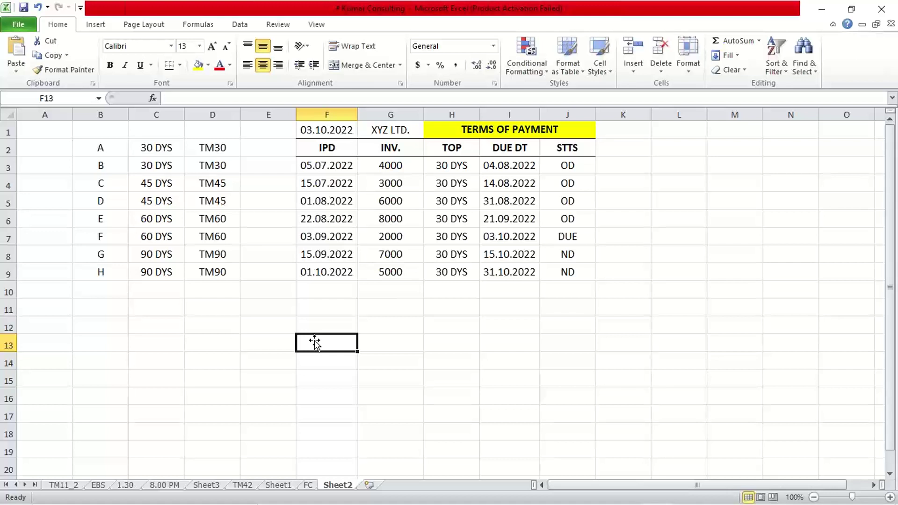
pyautogui.press('Up')
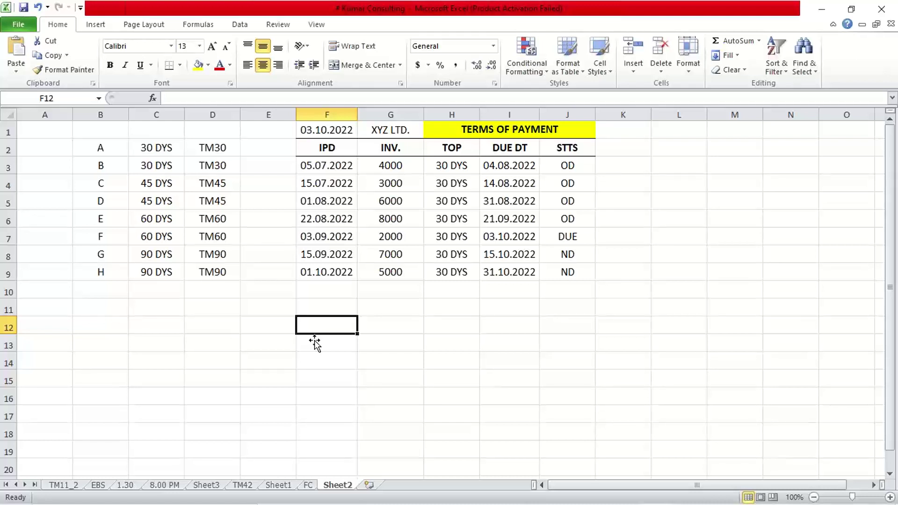
pyautogui.press('Up')
pyautogui.press('Down')
pyautogui.press('Up')
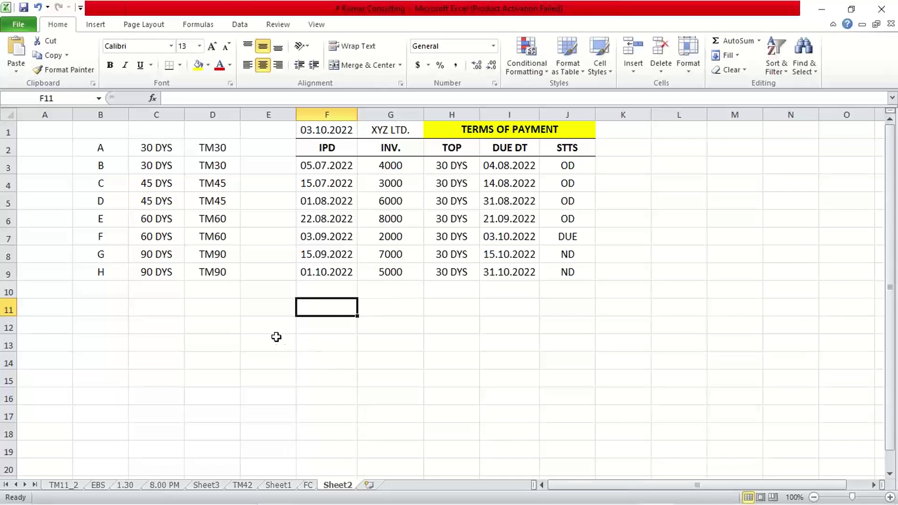
pyautogui.click(276, 314)
pyautogui.click(304, 313)
pyautogui.click(290, 307)
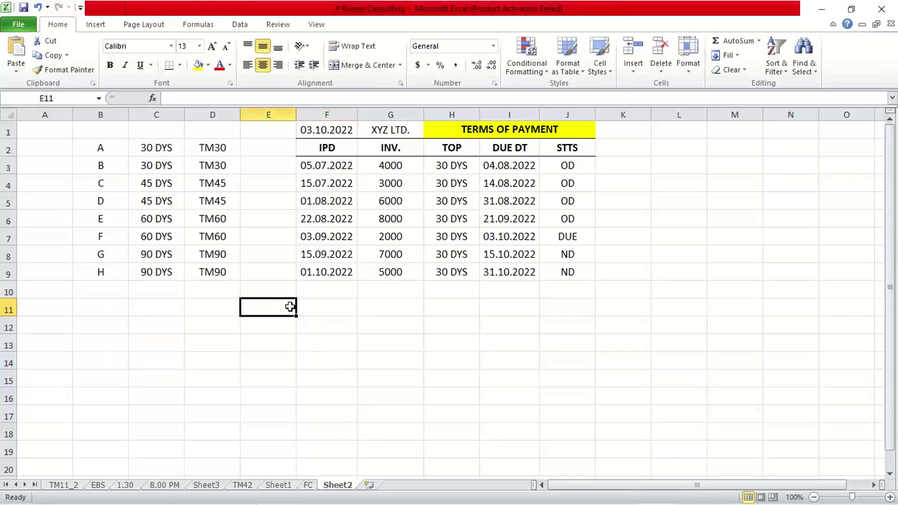
pyautogui.click(314, 307)
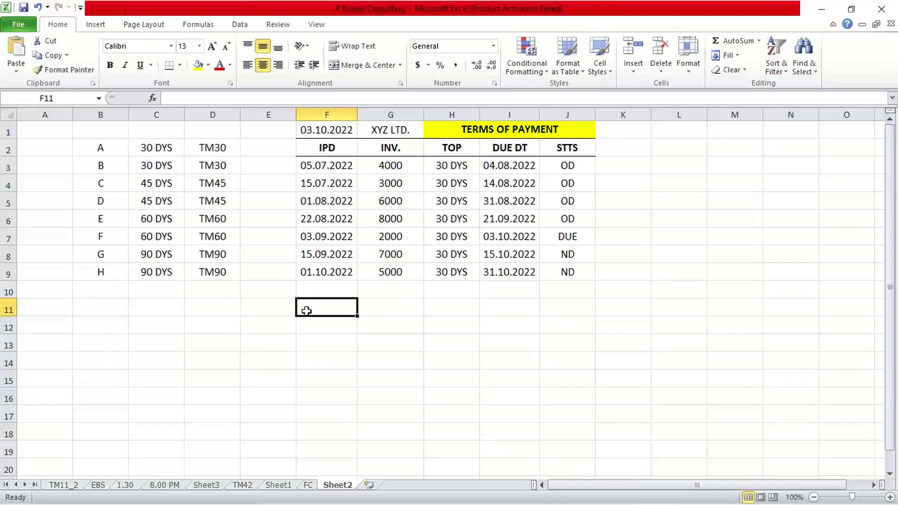
pyautogui.click(271, 306)
pyautogui.click(318, 311)
pyautogui.click(314, 133)
# Step: Enter the date 26.09.2022 in cell F11 and label it "Printed" in cell E11
pyautogui.click(329, 309)
pyautogui.write('26.')
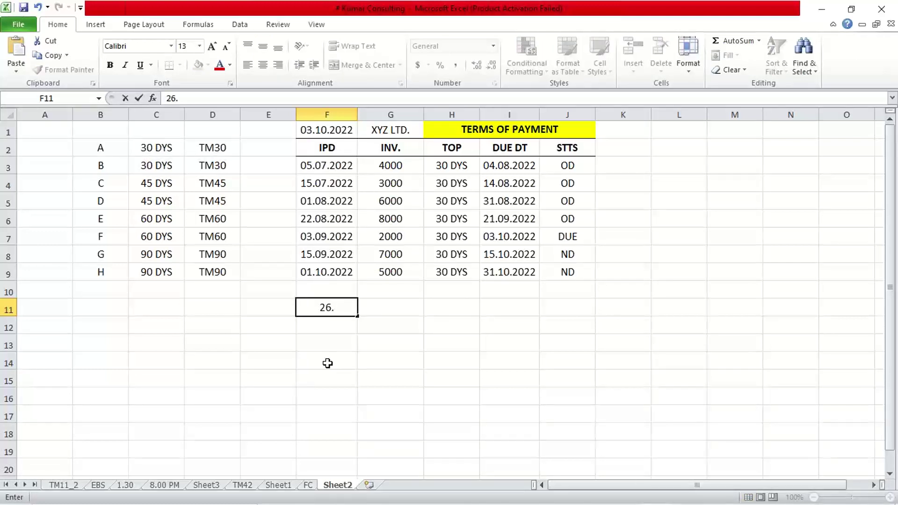
pyautogui.write('09.2022')
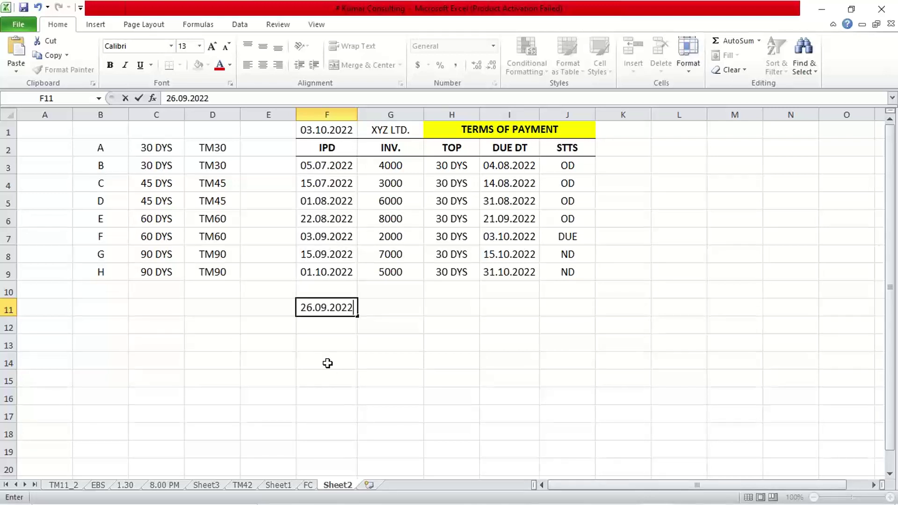
pyautogui.press('Left')
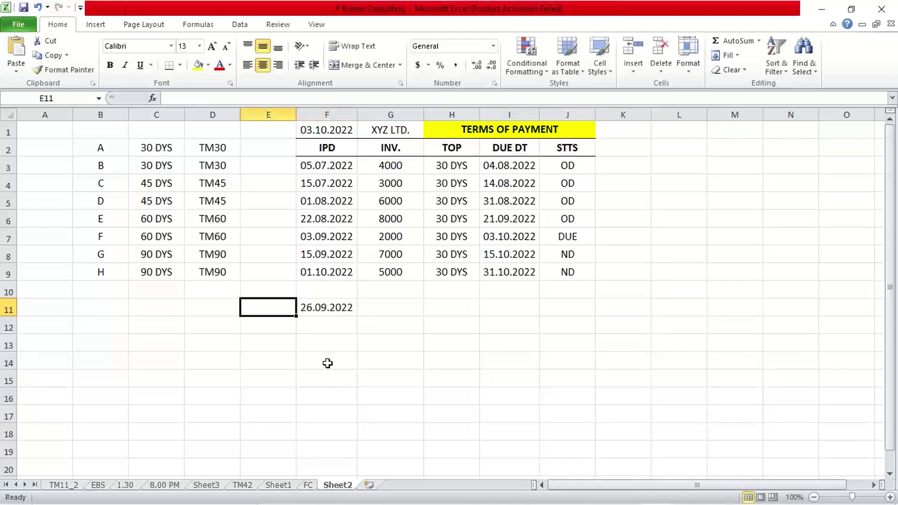
pyautogui.write('Printed')
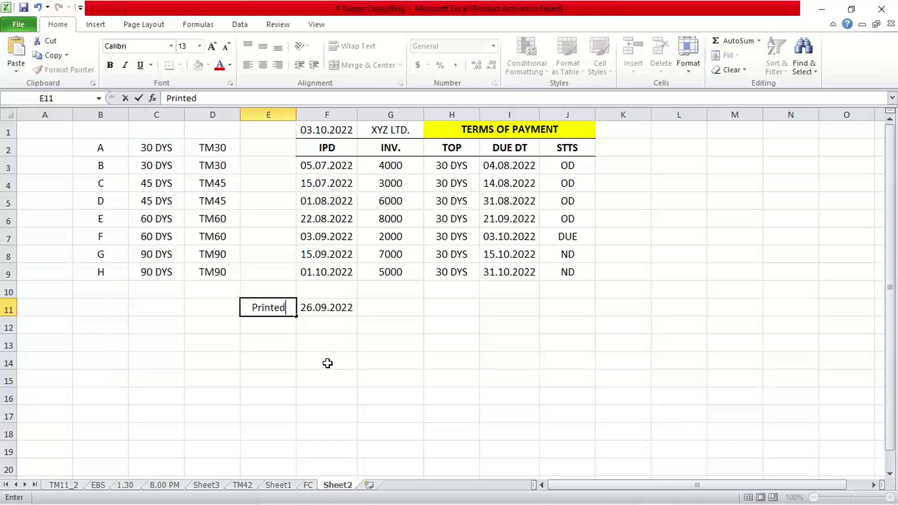
pyautogui.press('Return')
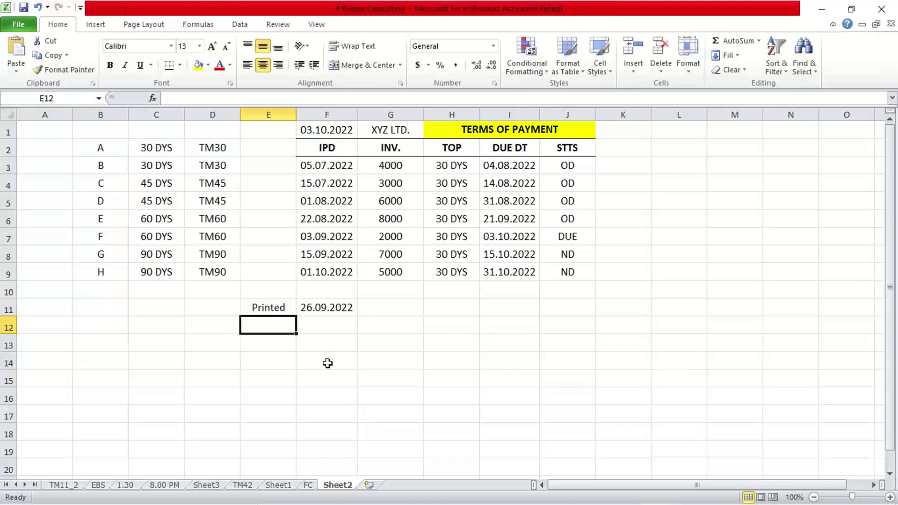
# Step: Enter the date 02.10.2022 in cell F12 and label it "Received" in cell E12
pyautogui.press('Up')
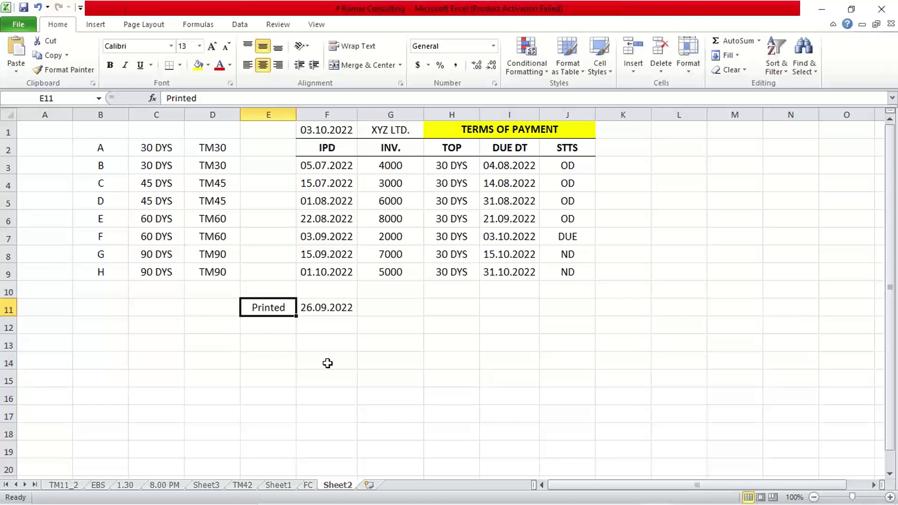
pyautogui.press('Right')
pyautogui.press('Down')
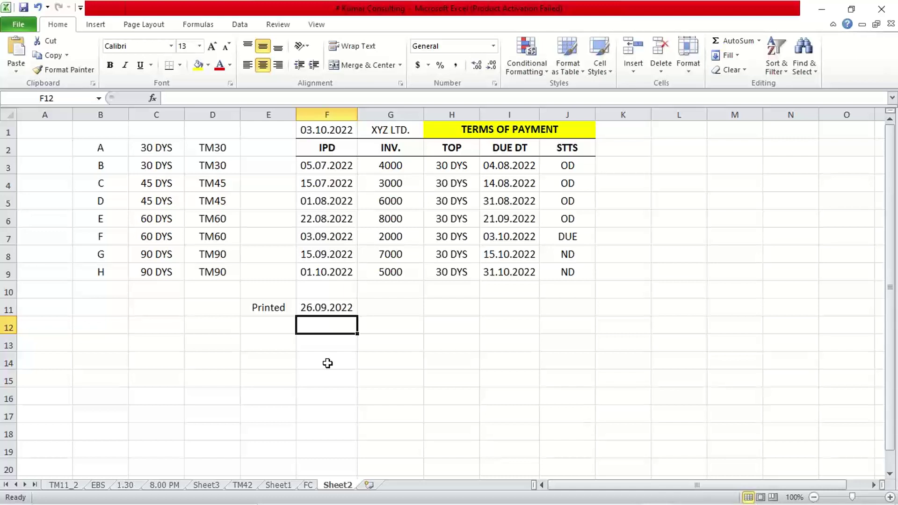
pyautogui.write('02.')
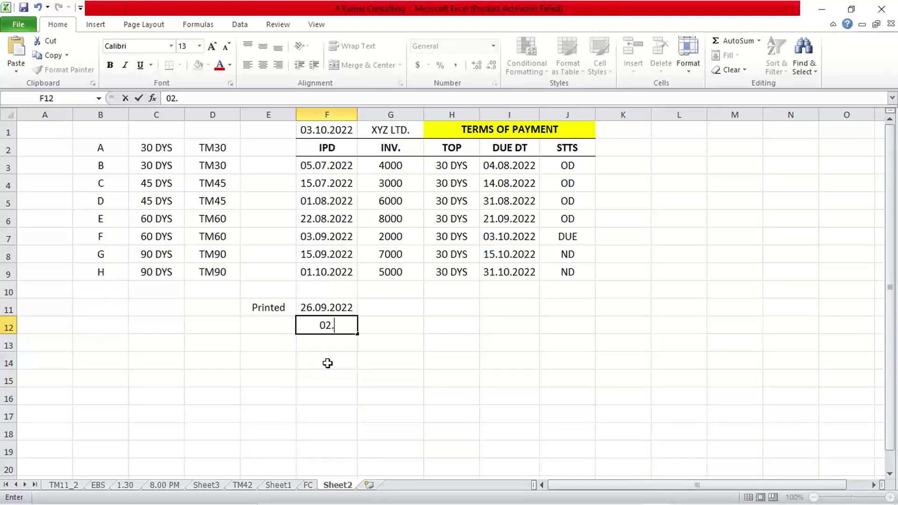
pyautogui.write('10.2022')
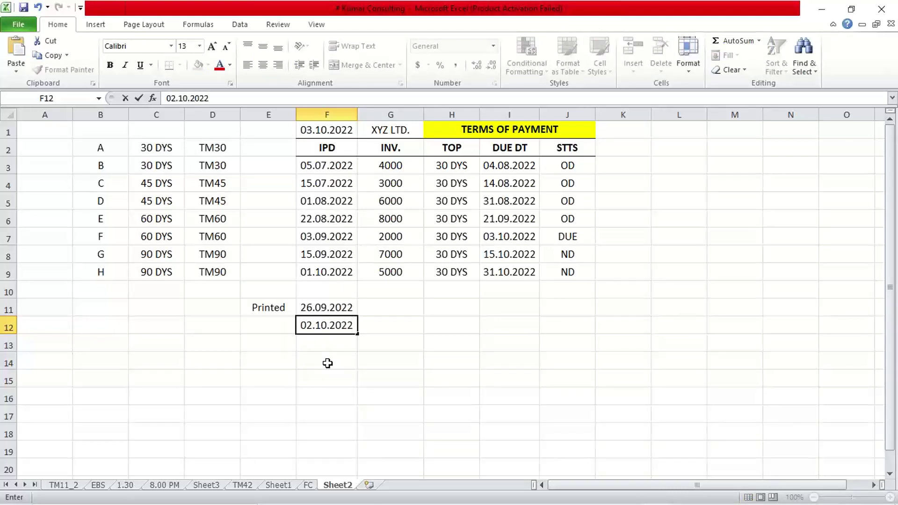
pyautogui.press('Return')
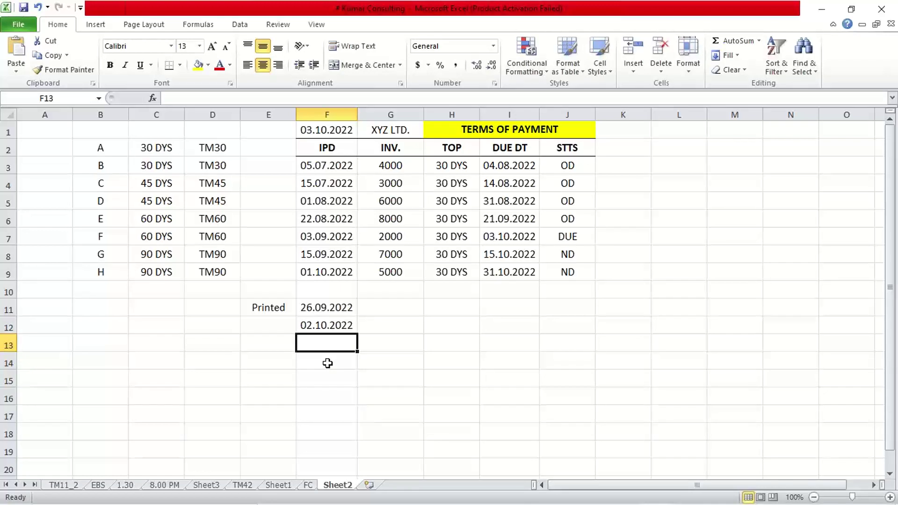
pyautogui.click(286, 324)
pyautogui.write('R')
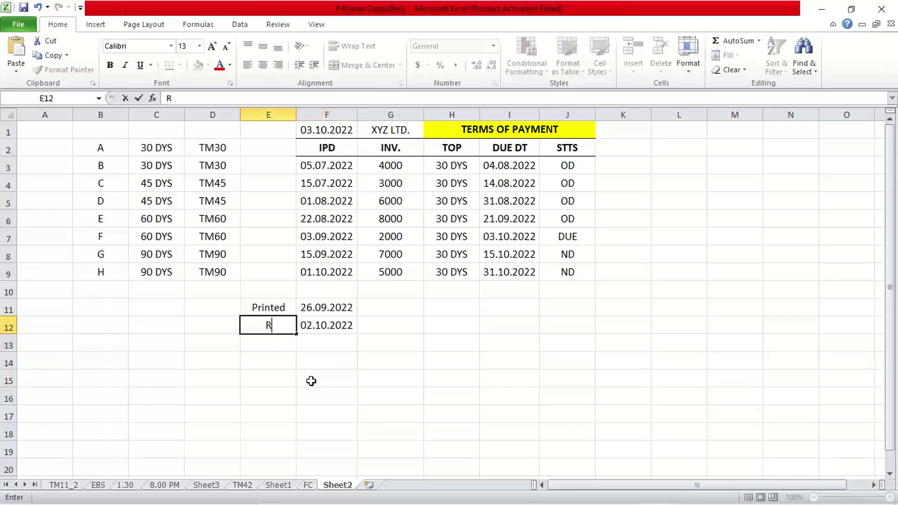
pyautogui.write('eceived')
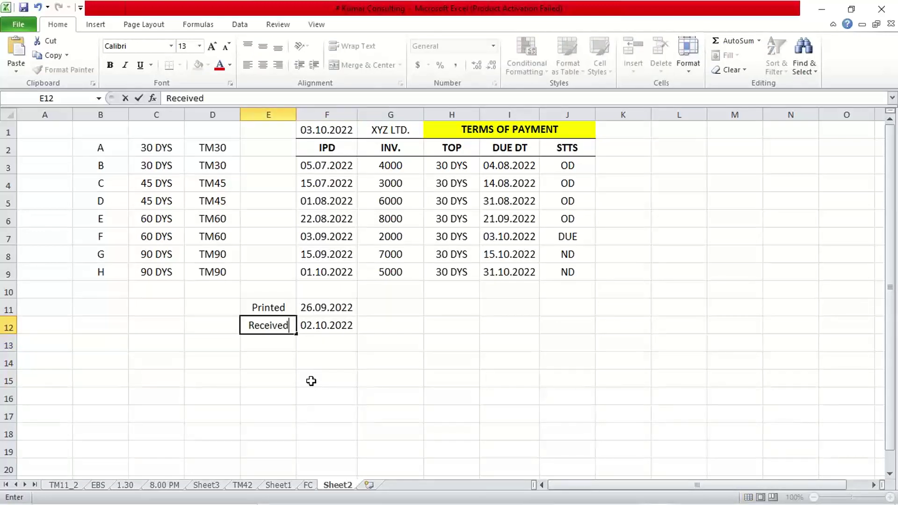
pyautogui.press('Return')
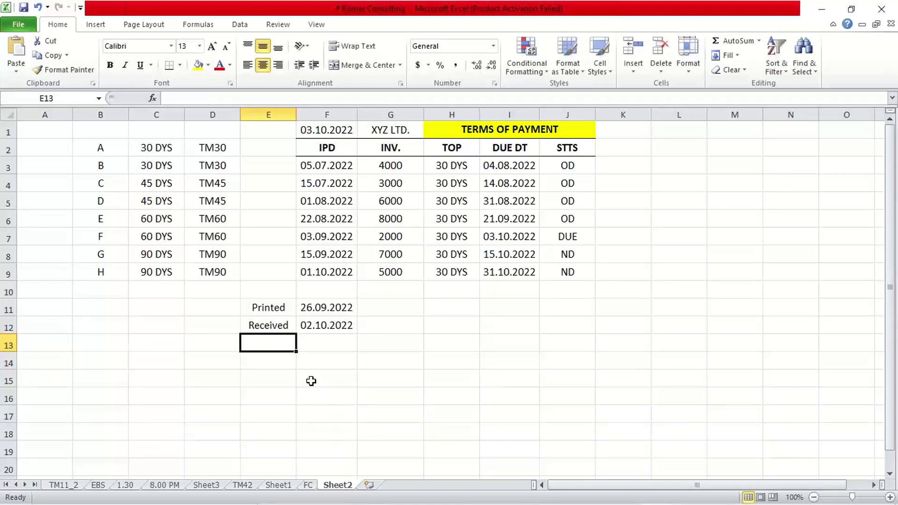
# Step: Mark the printed date as the document date by entering "Doc. Dt." in cell D11
pyautogui.click(324, 307)
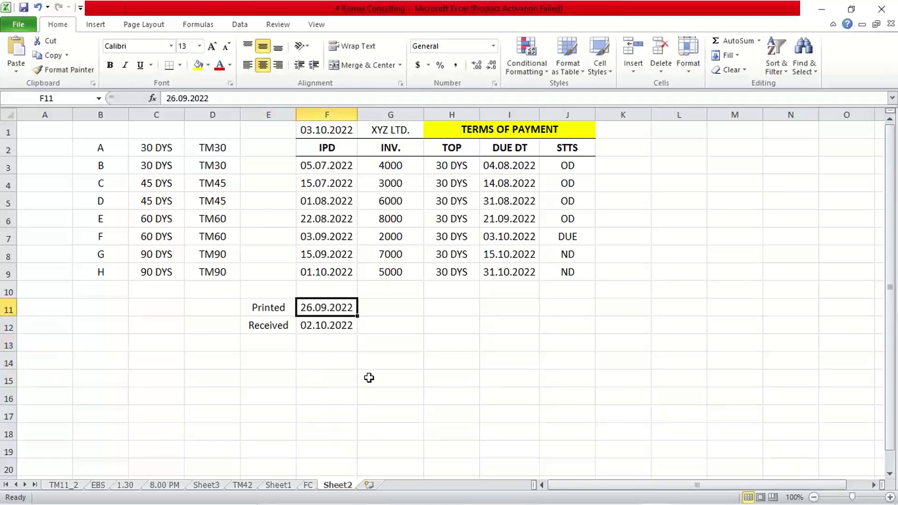
pyautogui.click(279, 309)
pyautogui.click(322, 311)
pyautogui.click(212, 303)
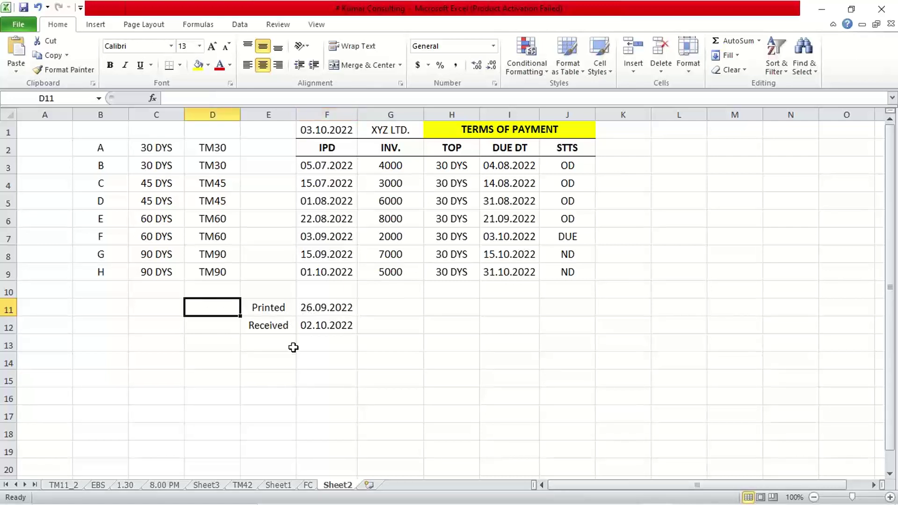
pyautogui.write('Doc')
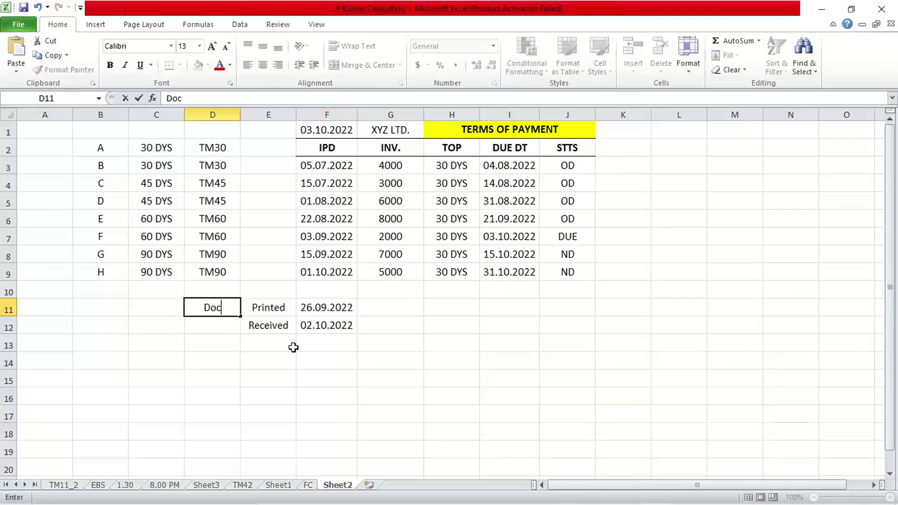
pyautogui.write('. Dt.')
pyautogui.press('Return')
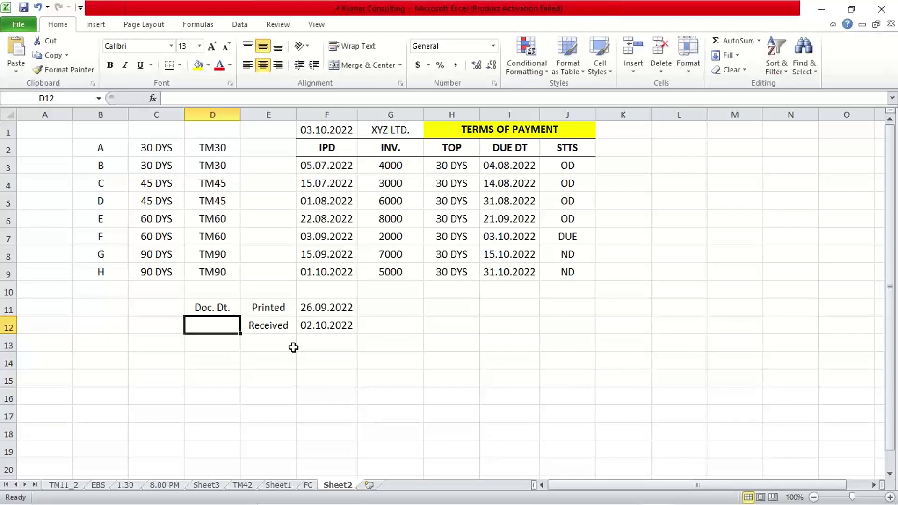
# Step: Mark the printed date also as the invoice date by entering "Inv. Dt." in cell C11
pyautogui.click(311, 306)
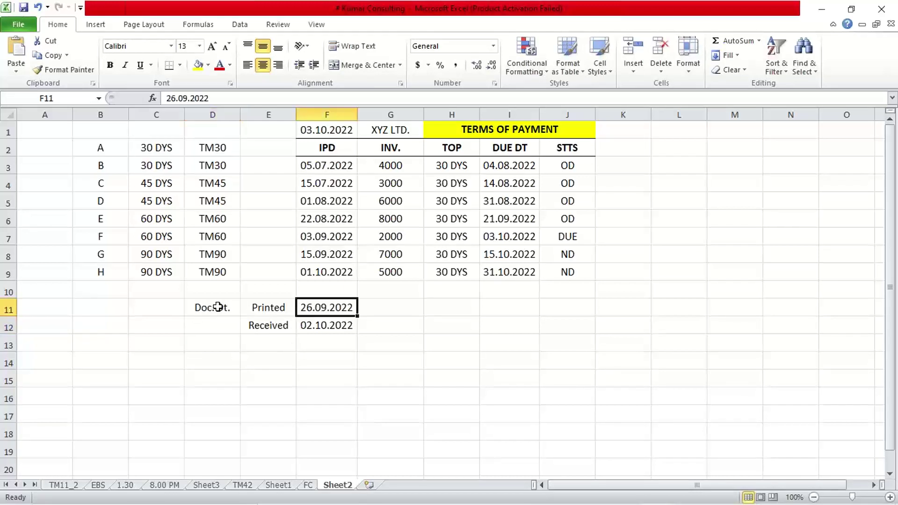
pyautogui.click(262, 312)
pyautogui.click(209, 312)
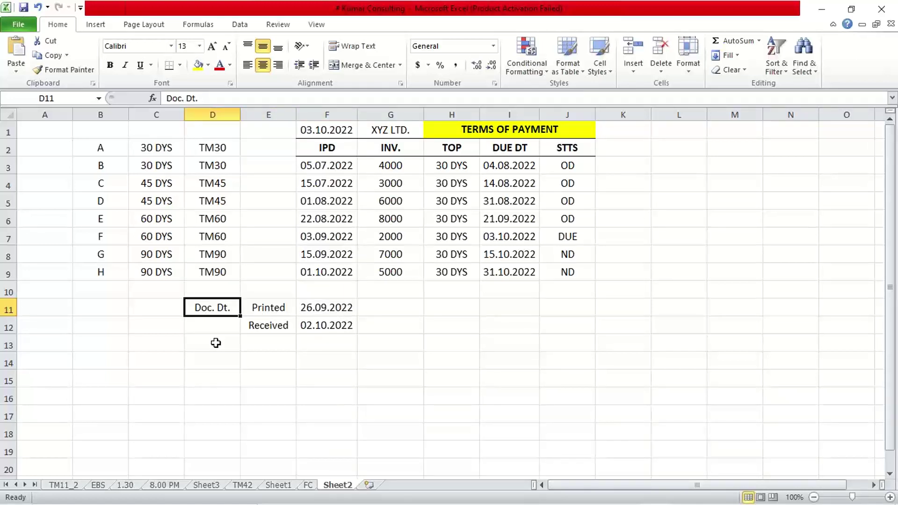
pyautogui.click(142, 307)
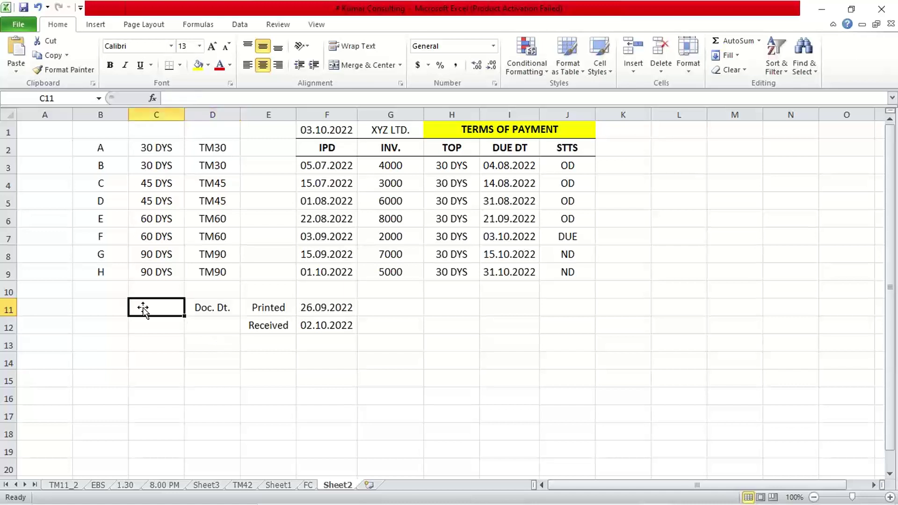
pyautogui.write('I')
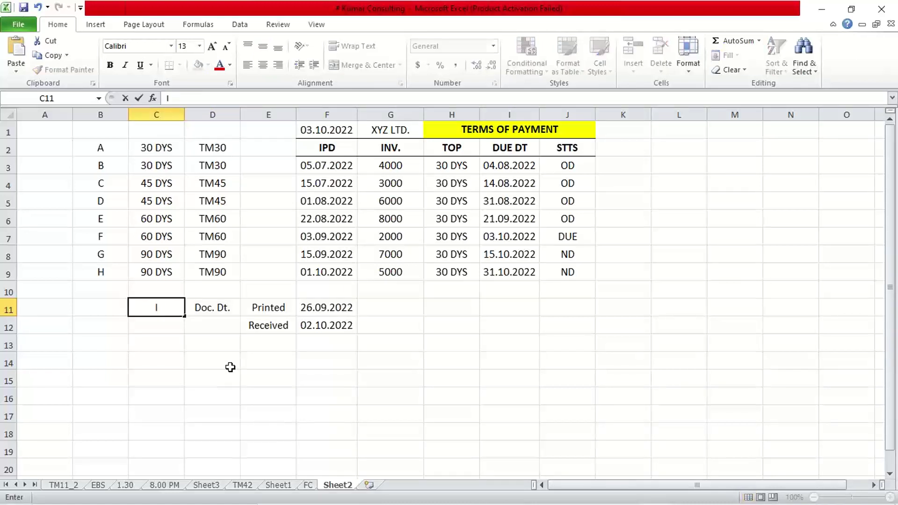
pyautogui.write('nv. Dt.')
pyautogui.press('Return')
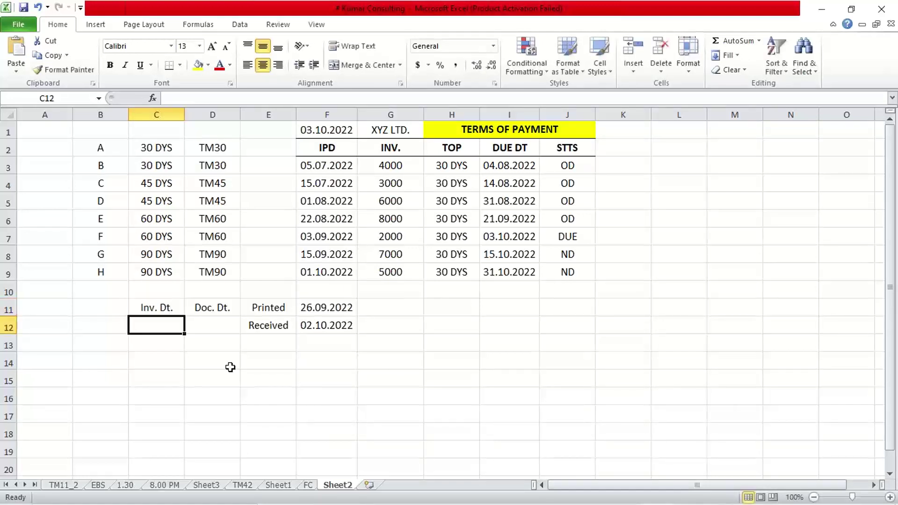
pyautogui.click(326, 323)
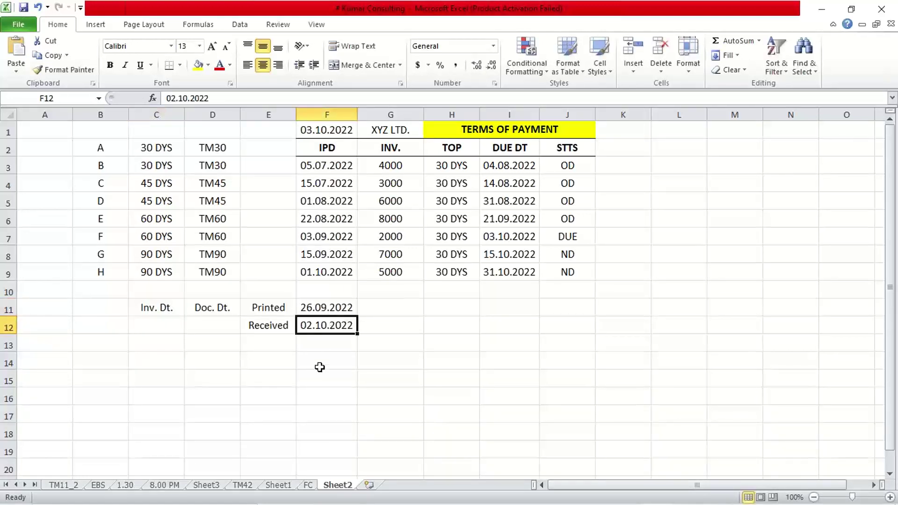
pyautogui.click(276, 326)
pyautogui.click(313, 328)
pyautogui.click(279, 327)
pyautogui.click(280, 329)
pyautogui.click(304, 327)
# Step: Enter the date 03.10.2022 in cell F13, below the received date
pyautogui.press('Down')
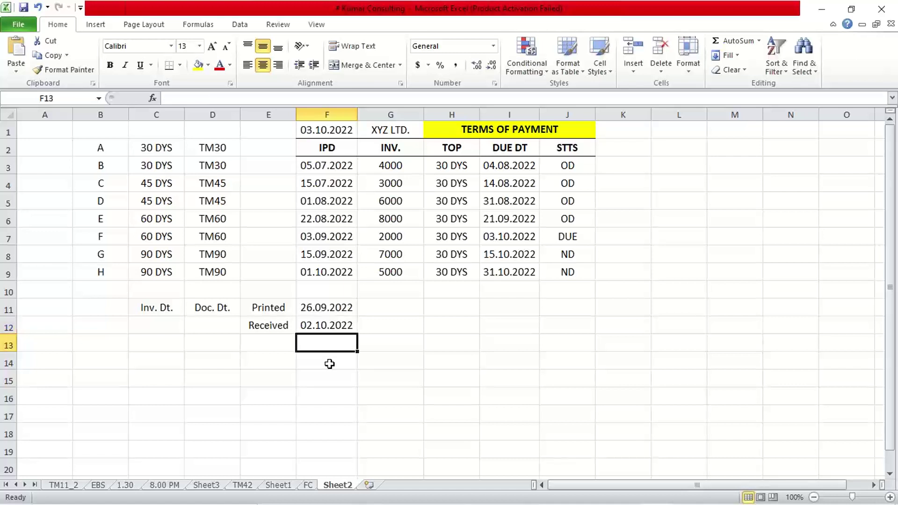
pyautogui.write('03.')
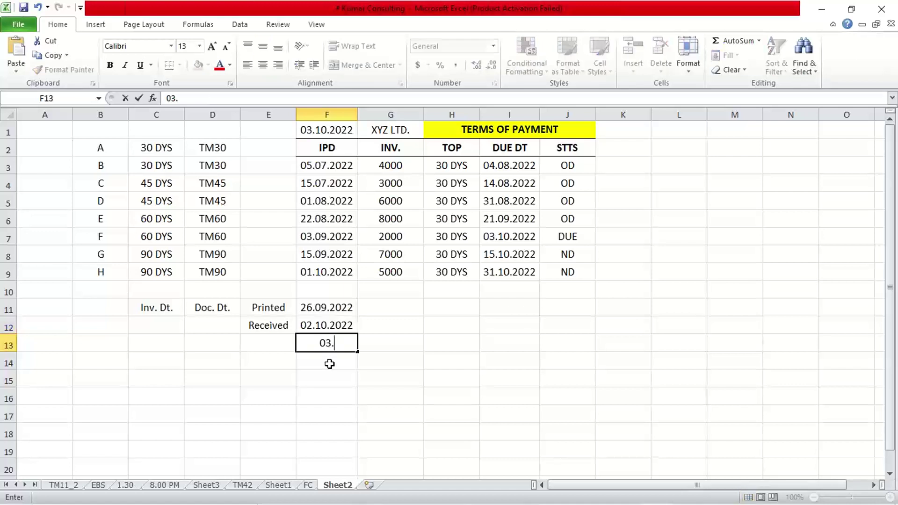
pyautogui.write('10.2022')
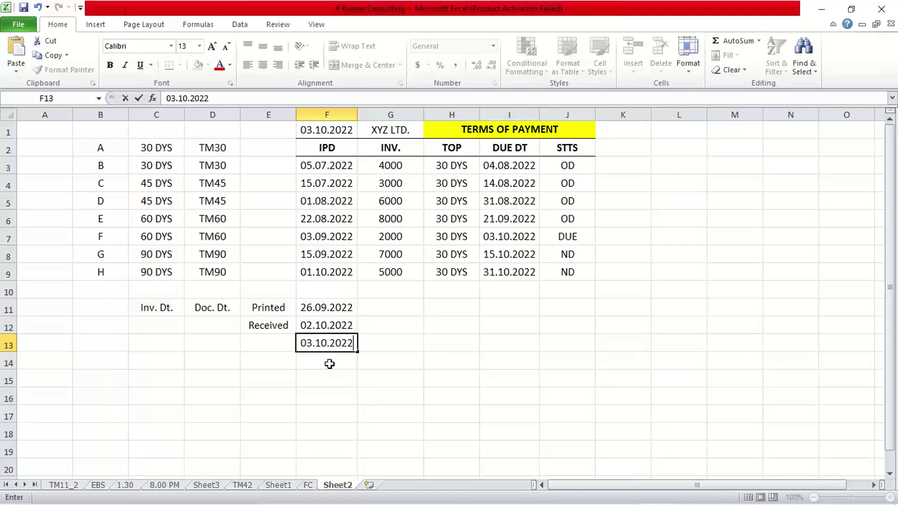
pyautogui.press('Return')
# Step: Compare the received date in row 12 with the date in cell F13
pyautogui.click(322, 342)
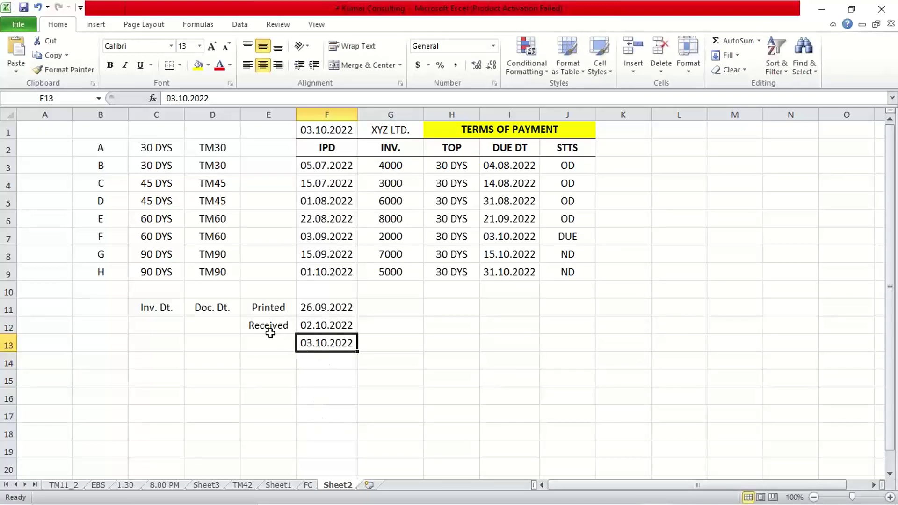
pyautogui.click(270, 331)
pyautogui.click(313, 324)
pyautogui.click(270, 325)
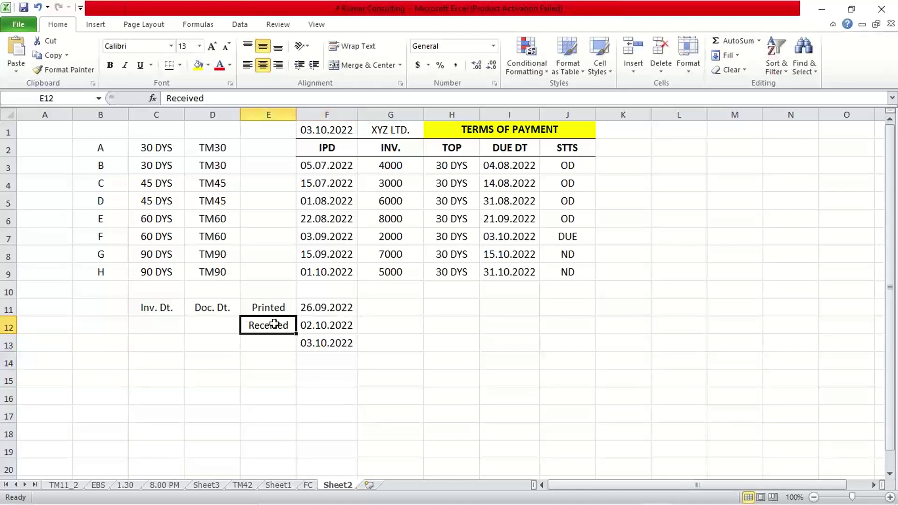
pyautogui.click(316, 324)
pyautogui.click(285, 325)
pyautogui.click(310, 331)
pyautogui.moveTo(290, 329); pyautogui.dragTo(315, 323)
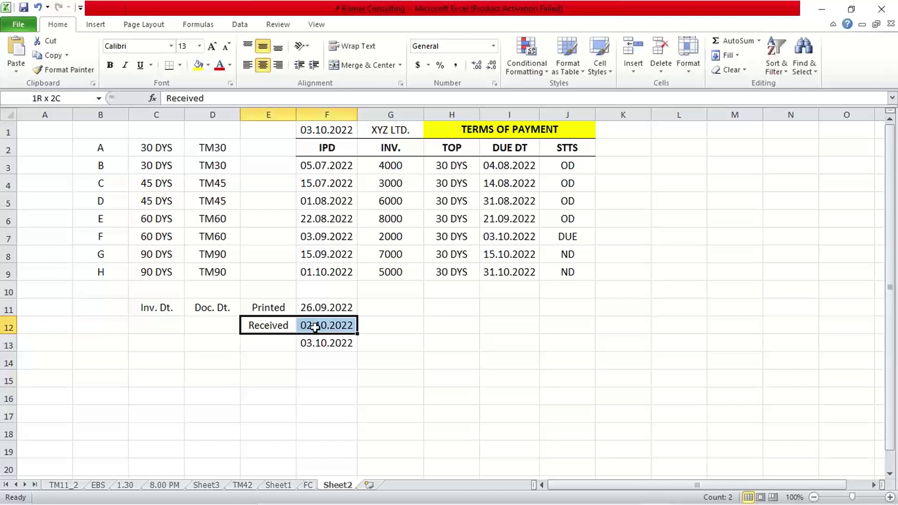
pyautogui.click(322, 326)
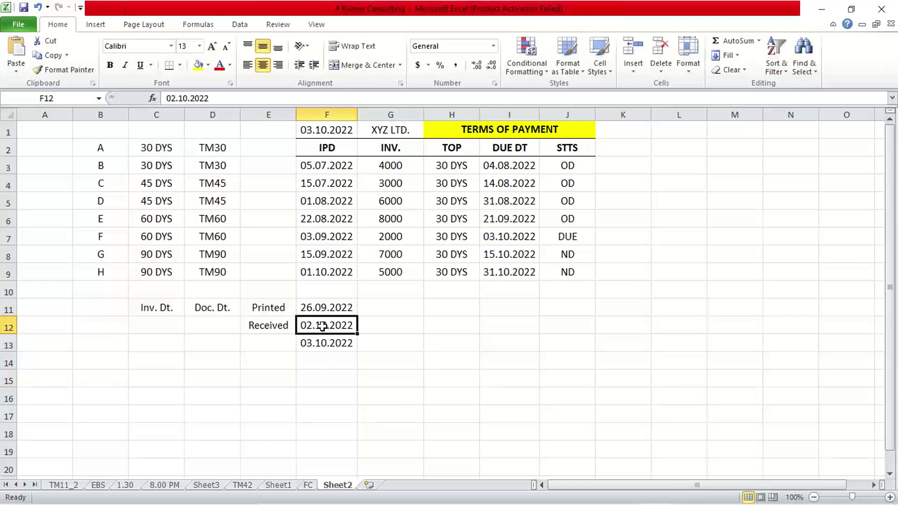
pyautogui.click(332, 342)
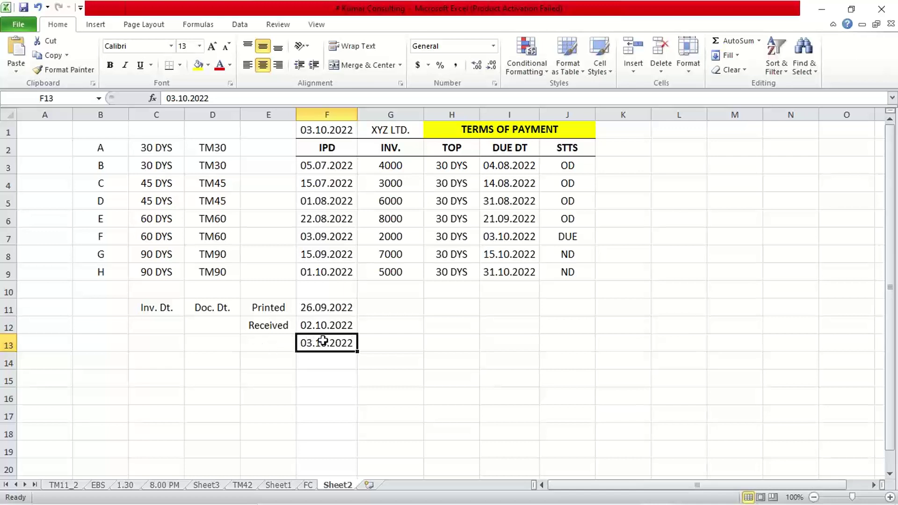
pyautogui.press('Left')
pyautogui.press('Right')
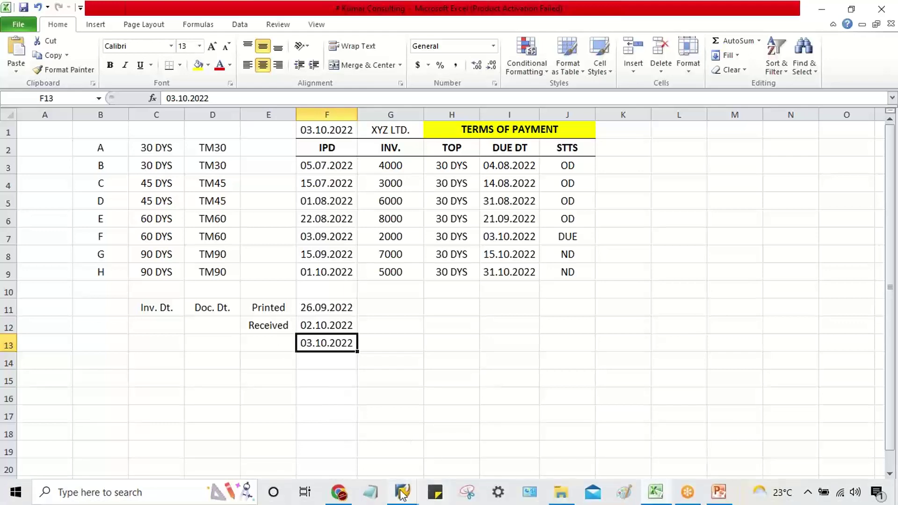
# Step: Switch to the SAP vendor invoice entry window for company code TM22
pyautogui.click(401, 491)
pyautogui.click(513, 423)
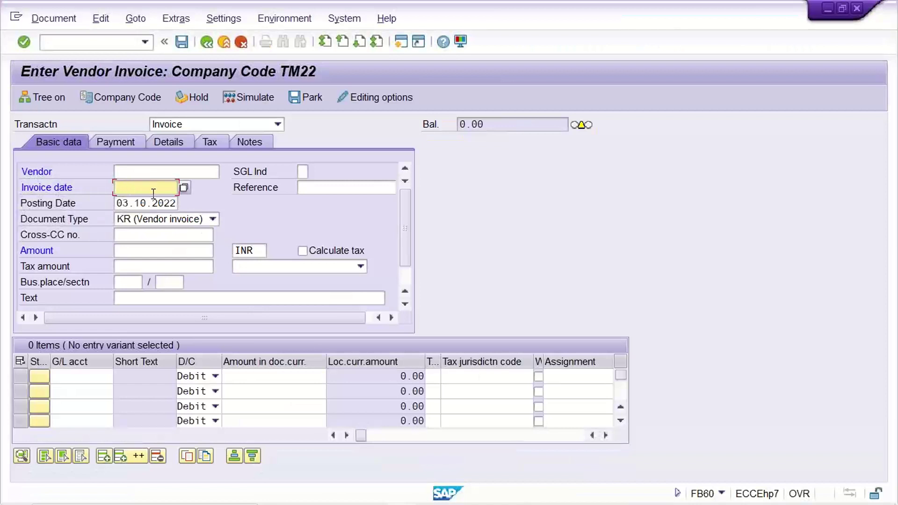
# Step: Set the vendor invoice's invoice date to 26.09.2022 and its posting date to 02.10.2022
pyautogui.write('26.09.2022')
pyautogui.press('Tab')
pyautogui.press('Tab')
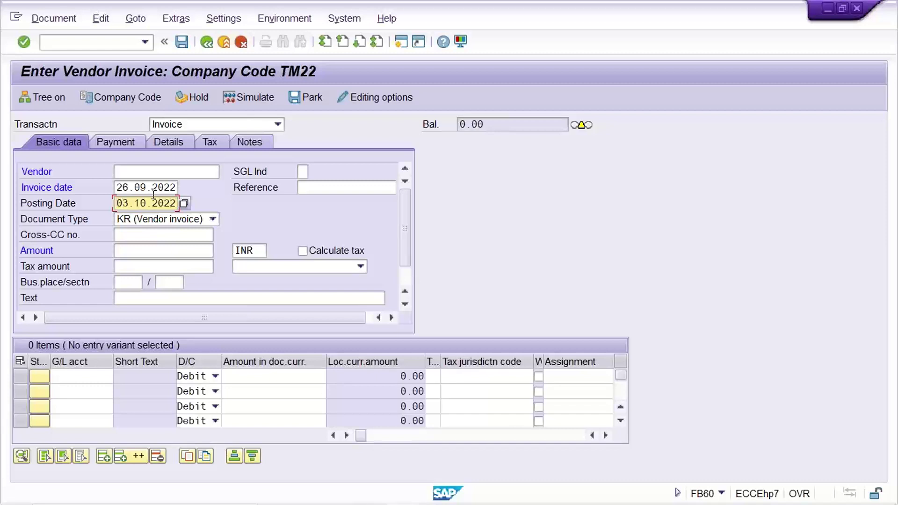
pyautogui.write('2')
pyautogui.moveTo(115, 203); pyautogui.dragTo(193, 192)
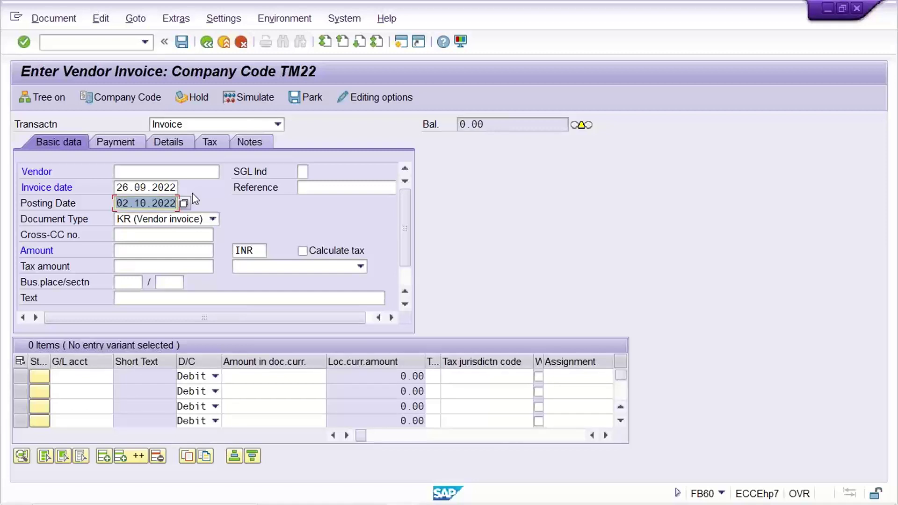
pyautogui.moveTo(118, 203); pyautogui.dragTo(177, 202)
# Step: Switch to the Excel payment terms sheet and compare the received date in F12 with the date in F13
pyautogui.moveTo(735, 486)
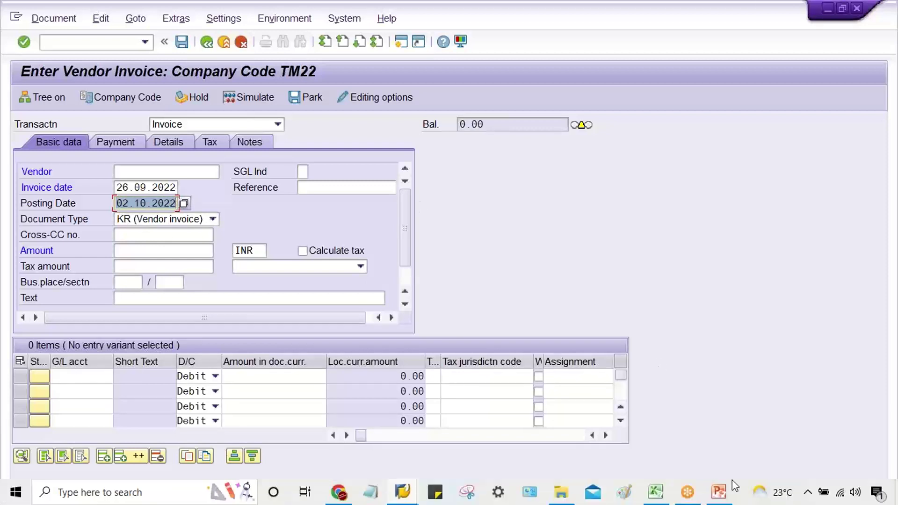
pyautogui.click(656, 492)
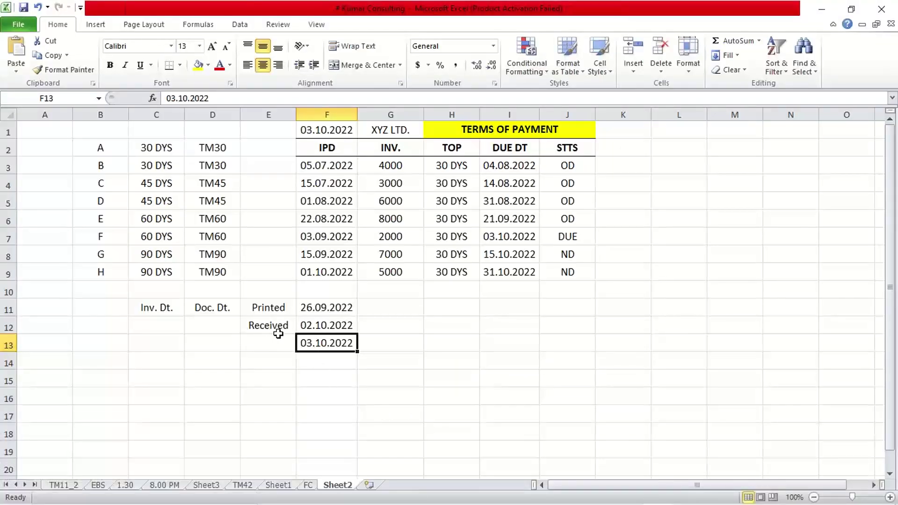
pyautogui.click(312, 364)
pyautogui.click(312, 340)
pyautogui.click(278, 339)
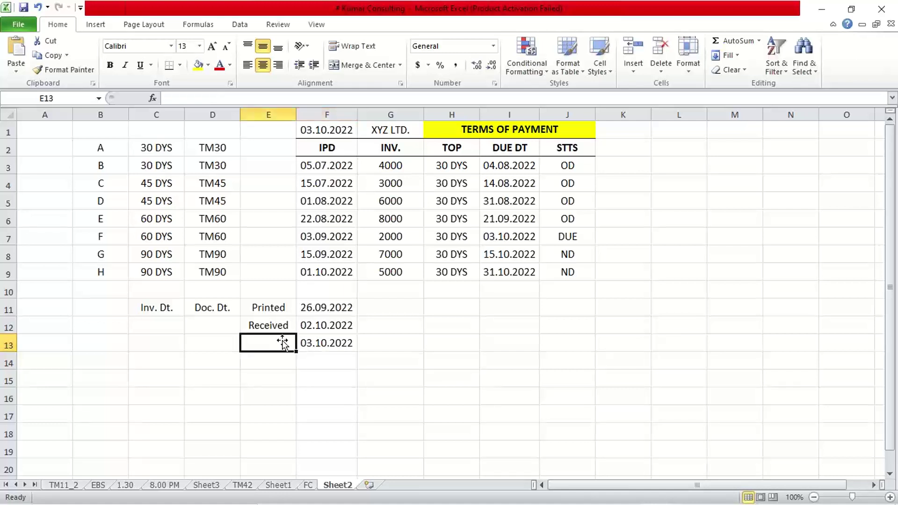
pyautogui.click(307, 344)
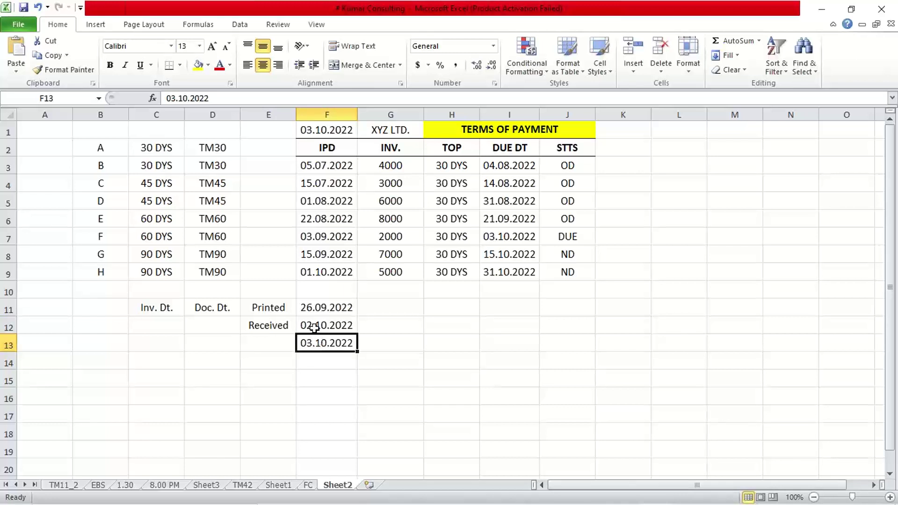
pyautogui.click(312, 324)
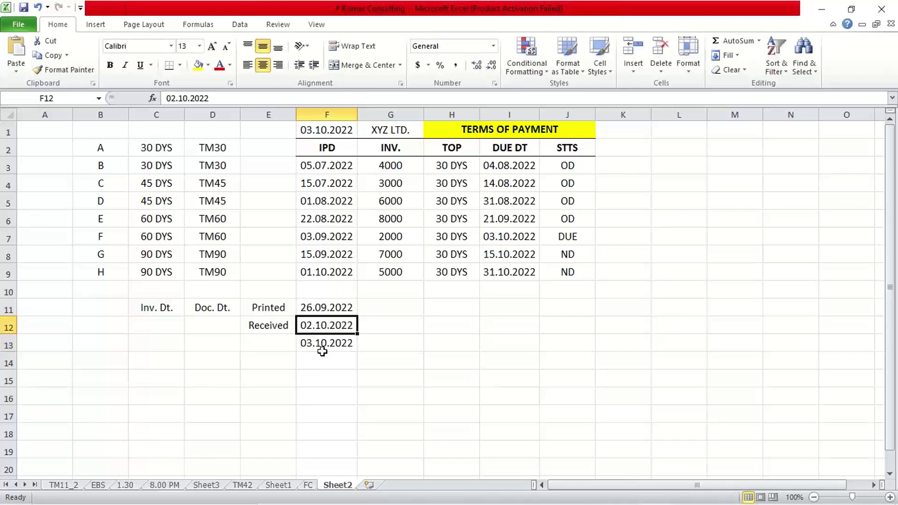
pyautogui.click(269, 327)
pyautogui.click(317, 330)
# Step: Label the received date as the posting date by entering "Post. Dt." in cell D12
pyautogui.click(216, 337)
pyautogui.click(212, 324)
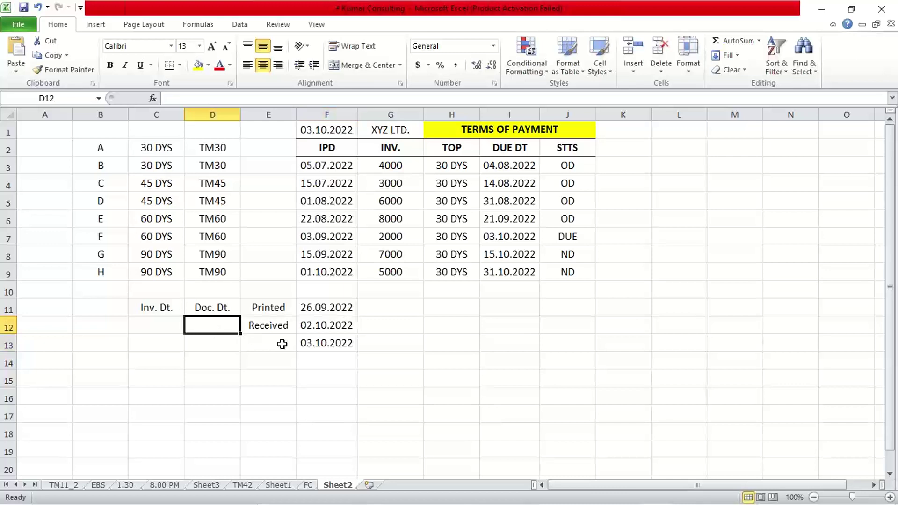
pyautogui.write('0')
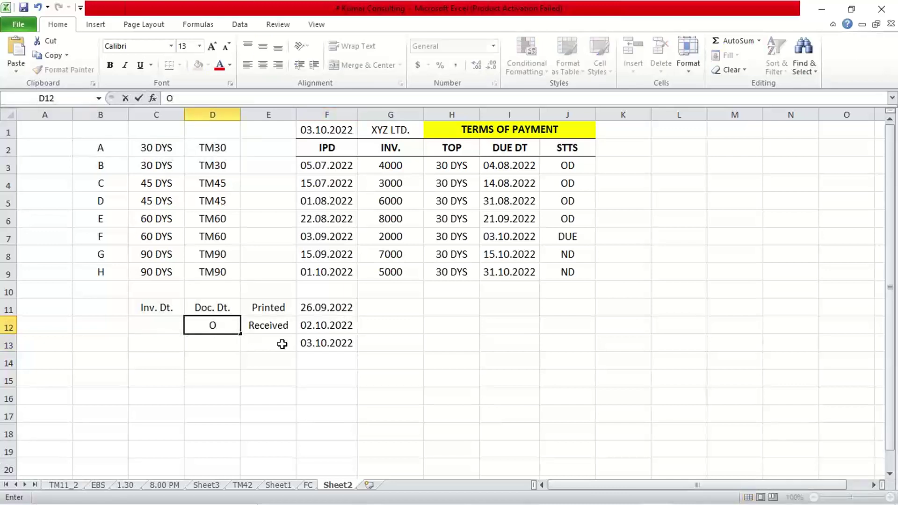
pyautogui.write('st')
pyautogui.press('BackSpace')
pyautogui.press('BackSpace')
pyautogui.press('BackSpace')
pyautogui.write('Post. Dt')
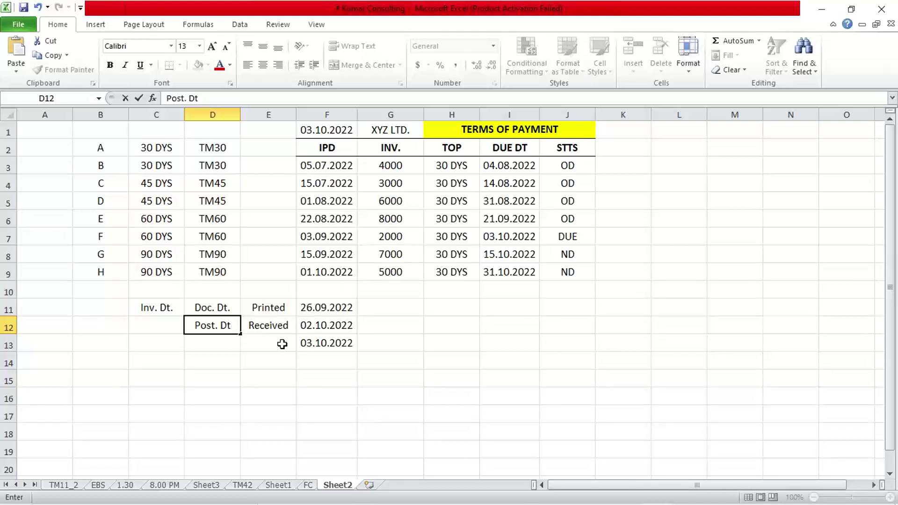
pyautogui.write('.')
pyautogui.press('Return')
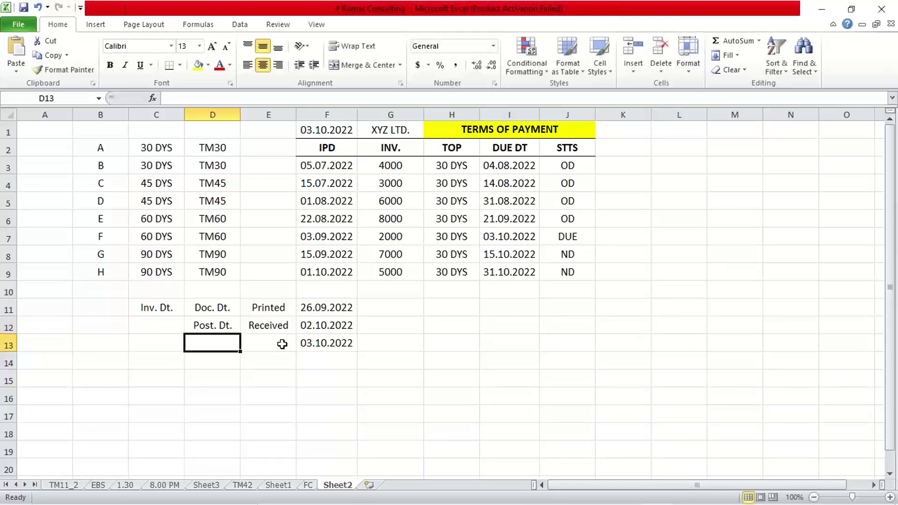
# Step: Label the date in row 13 as the entry date by entering "Entry Dt." in cell D13
pyautogui.click(227, 325)
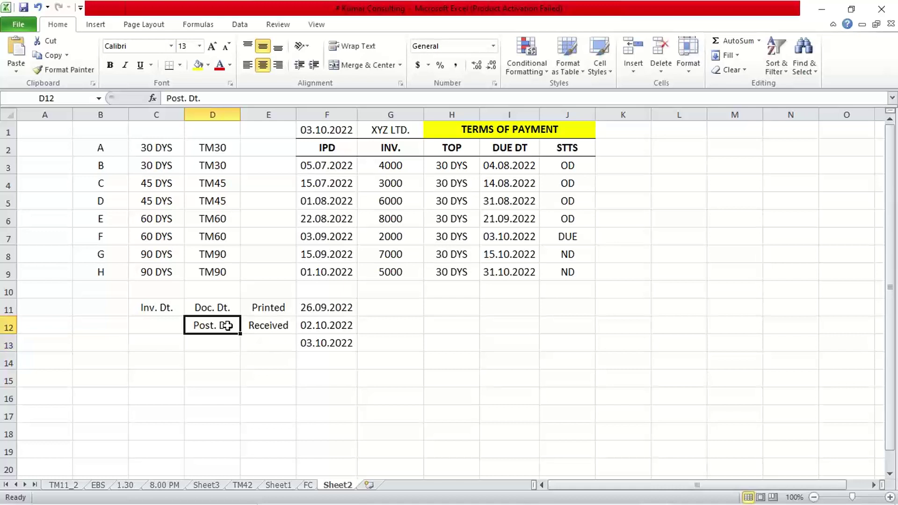
pyautogui.click(342, 322)
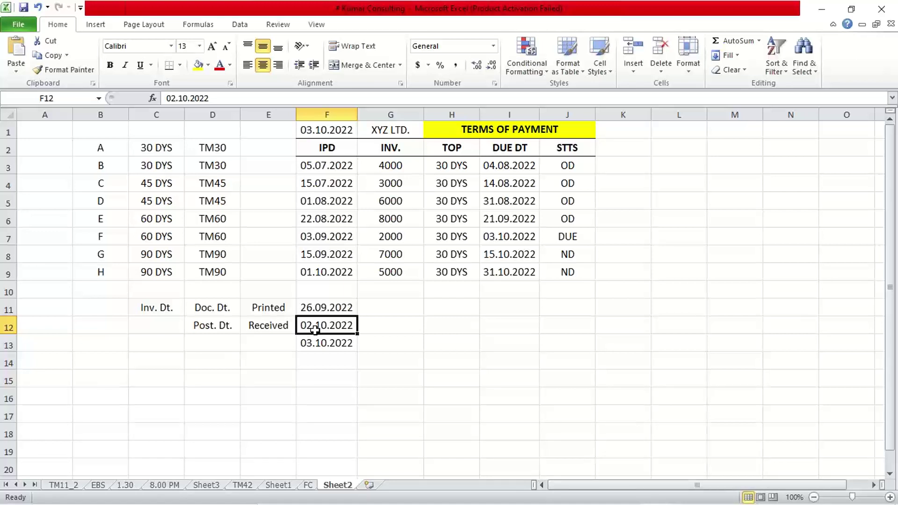
pyautogui.click(306, 343)
pyautogui.click(226, 341)
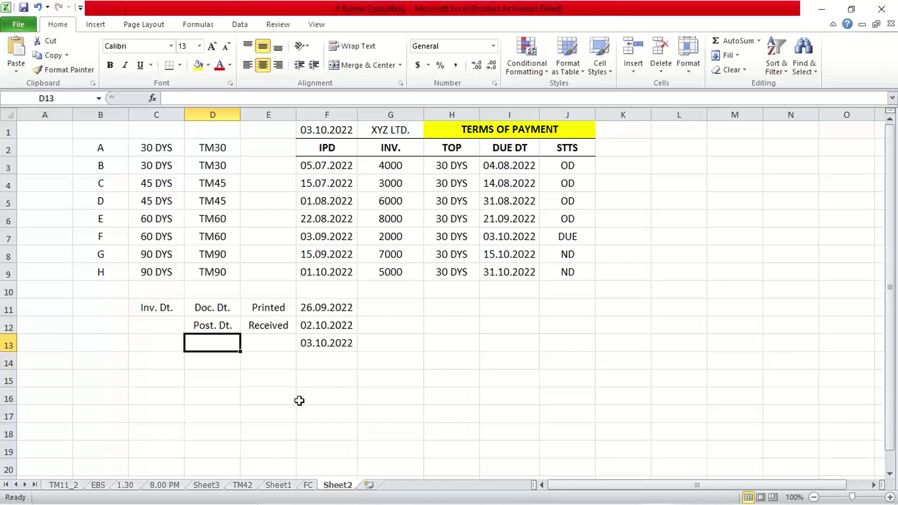
pyautogui.write('Entry')
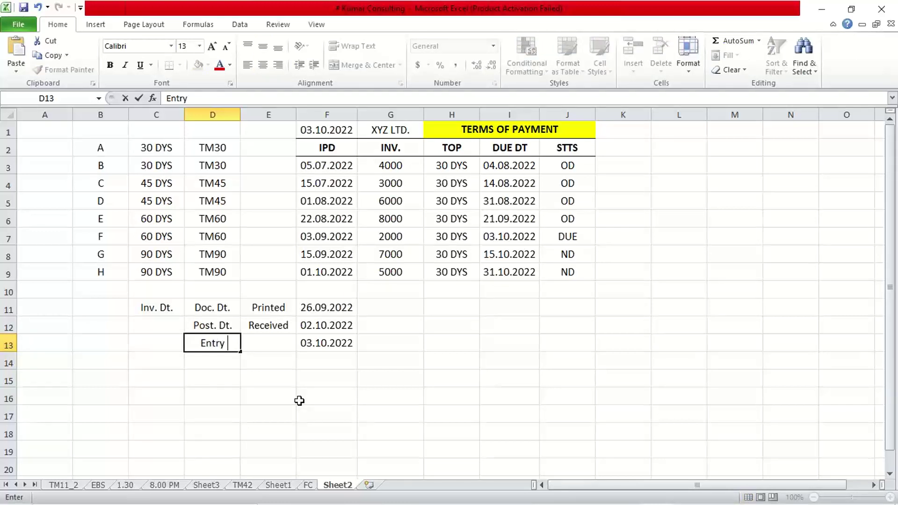
pyautogui.write(' Dt.')
pyautogui.press('Return')
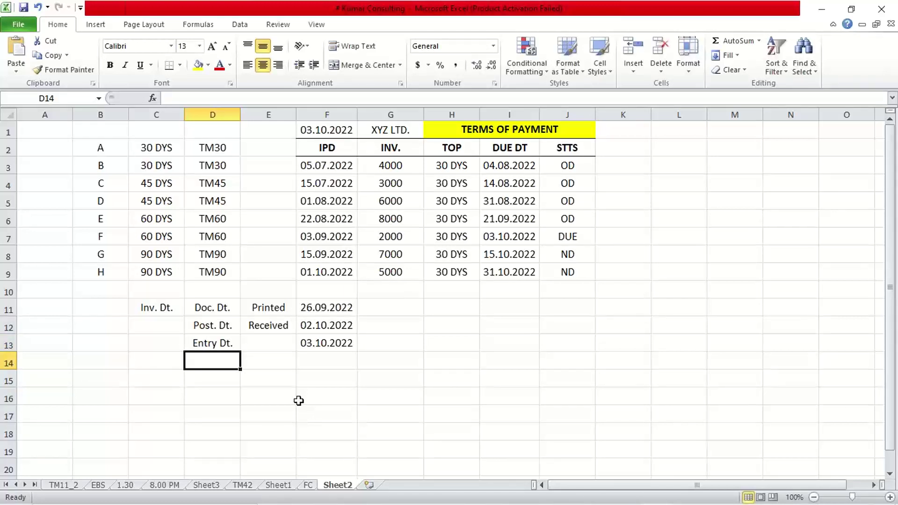
# Step: Highlight the "Doc. Dt." and "Post. Dt." labels in cells D11:D12 with yellow fill
pyautogui.click(226, 339)
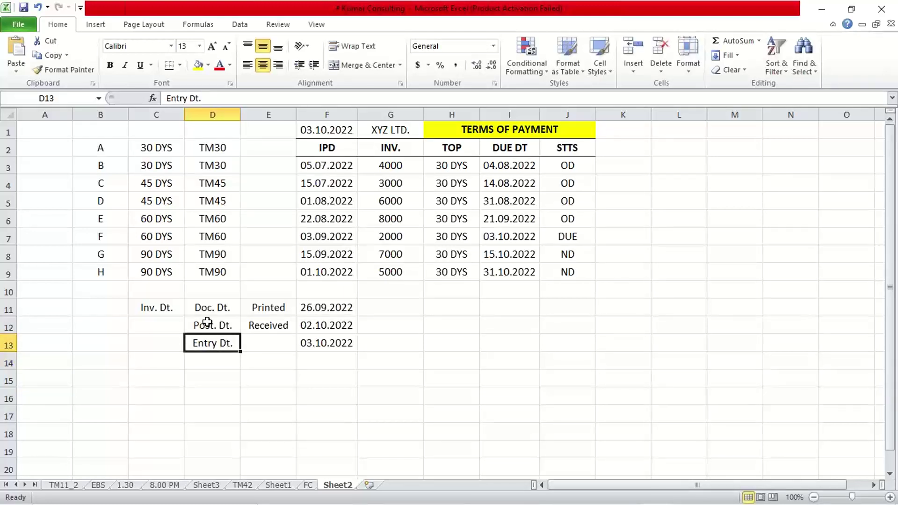
pyautogui.moveTo(208, 309); pyautogui.dragTo(208, 325)
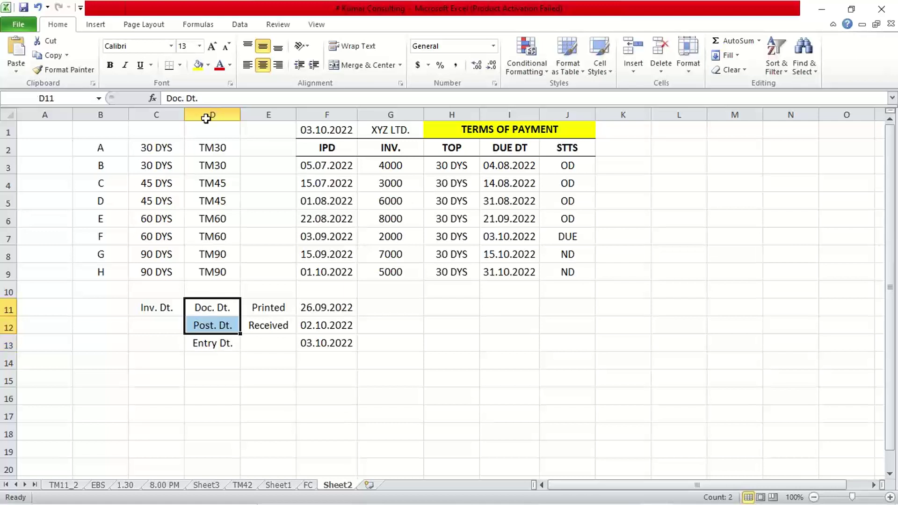
pyautogui.click(199, 65)
pyautogui.click(236, 385)
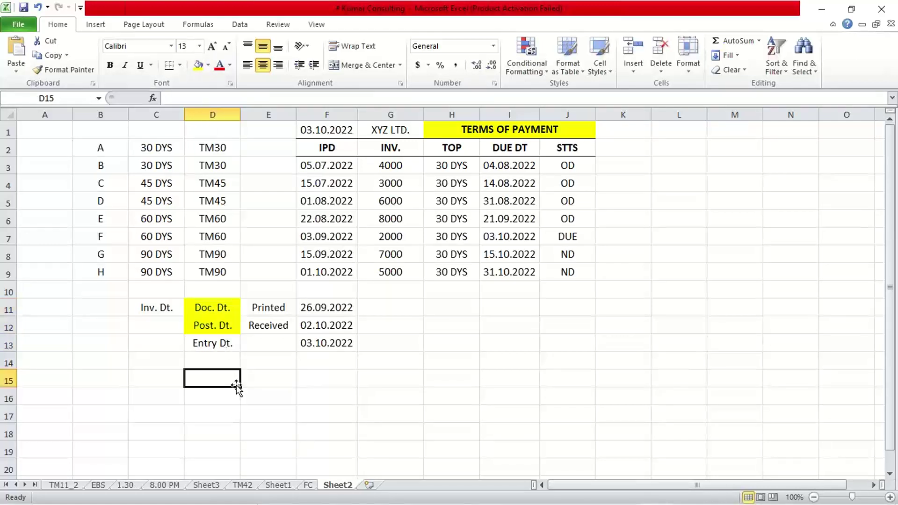
# Step: Clear the "Inv. Dt." label from cell C11 beside the document date
pyautogui.click(206, 311)
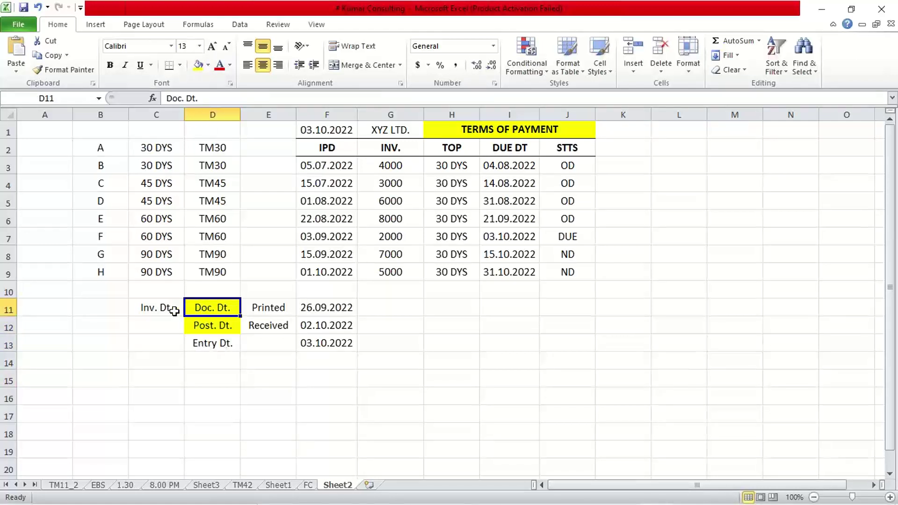
pyautogui.click(170, 310)
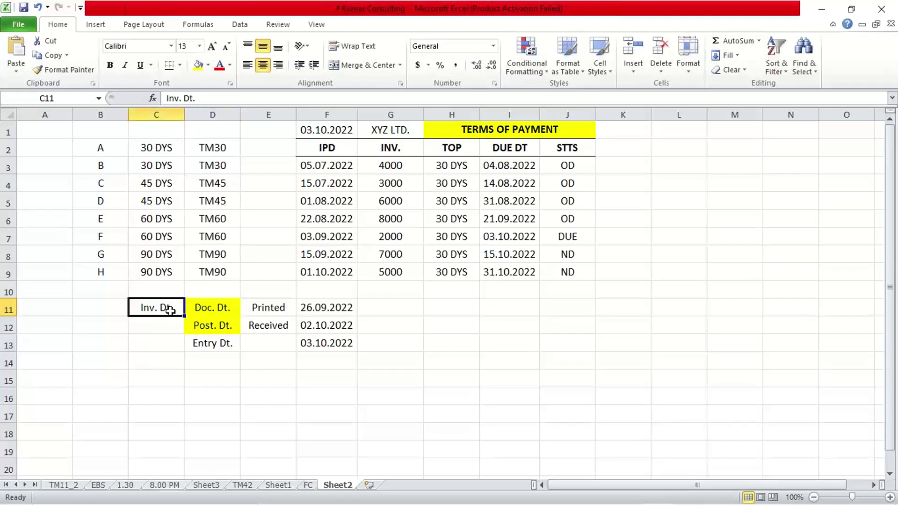
pyautogui.press('Delete')
# Step: Mark the entry date row as not relevant by entering a capital "X" in cell C13
pyautogui.click(206, 352)
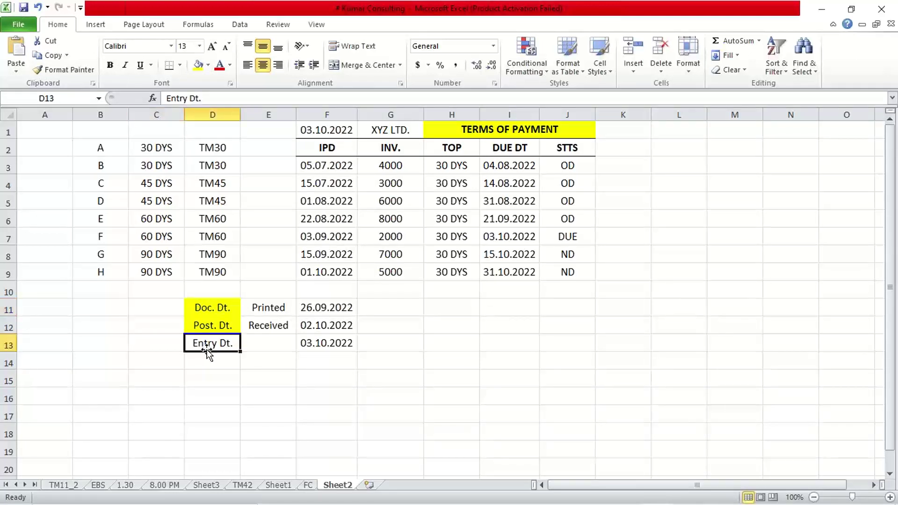
pyautogui.click(156, 343)
pyautogui.write('x')
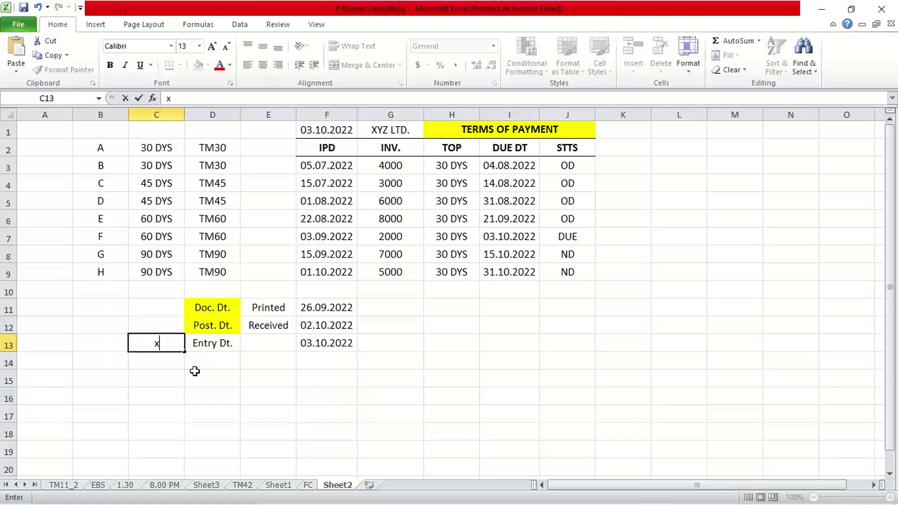
pyautogui.press('Return')
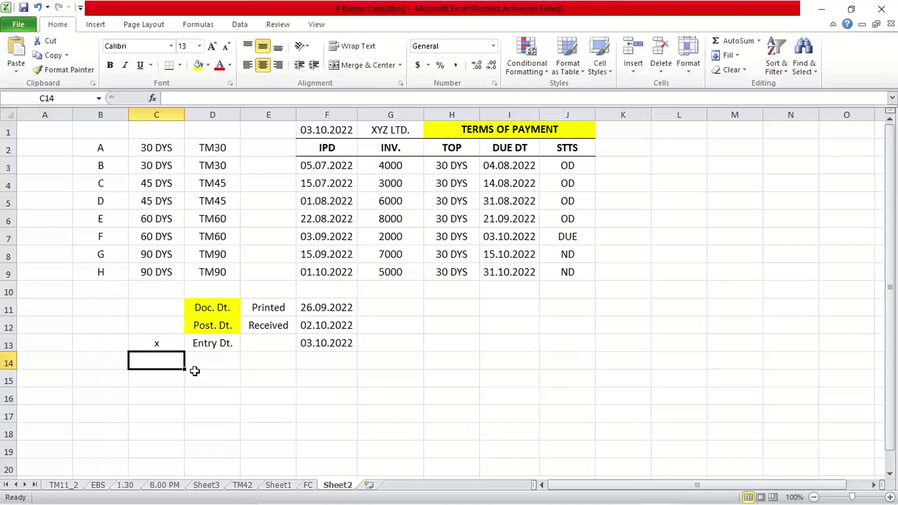
pyautogui.press('Up')
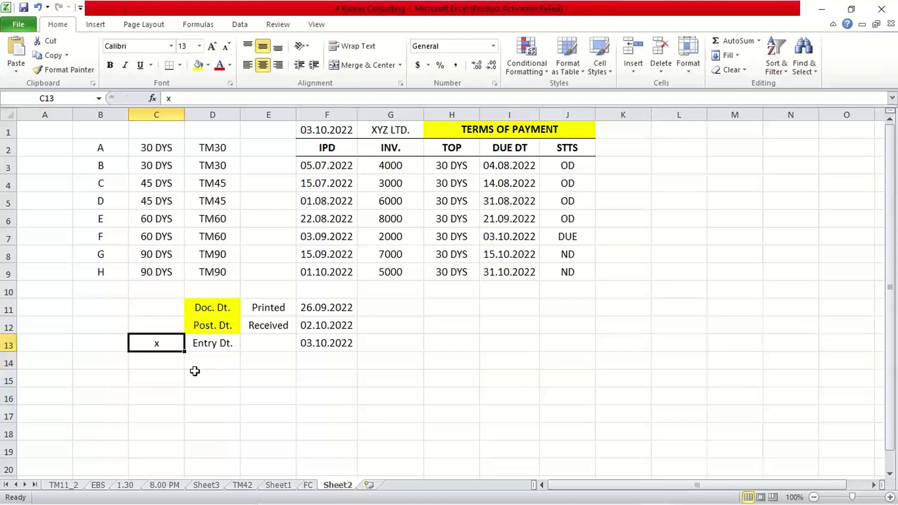
pyautogui.write('X')
pyautogui.press('Up')
# Step: Review the document, posting and entry date labels in D11:D13 against their dates in F11:F13
pyautogui.press('Up')
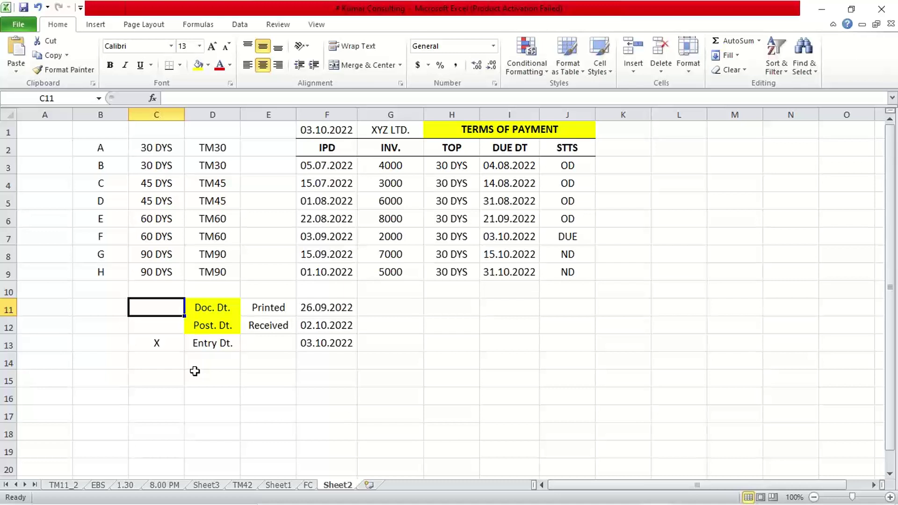
pyautogui.press('Right')
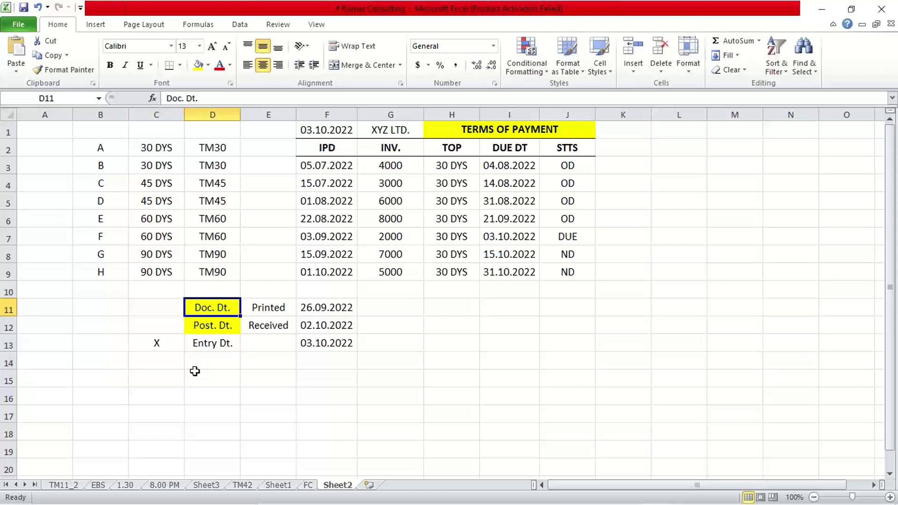
pyautogui.press('Down')
pyautogui.press('Down')
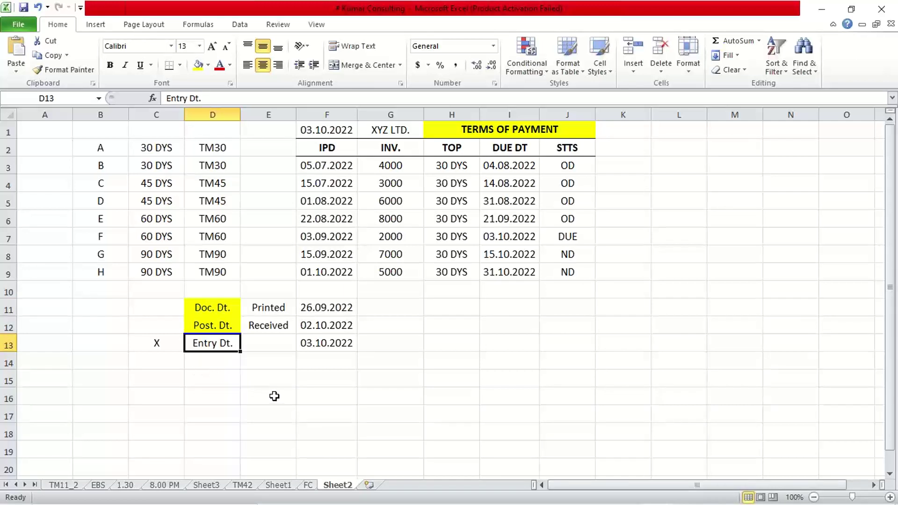
pyautogui.click(330, 312)
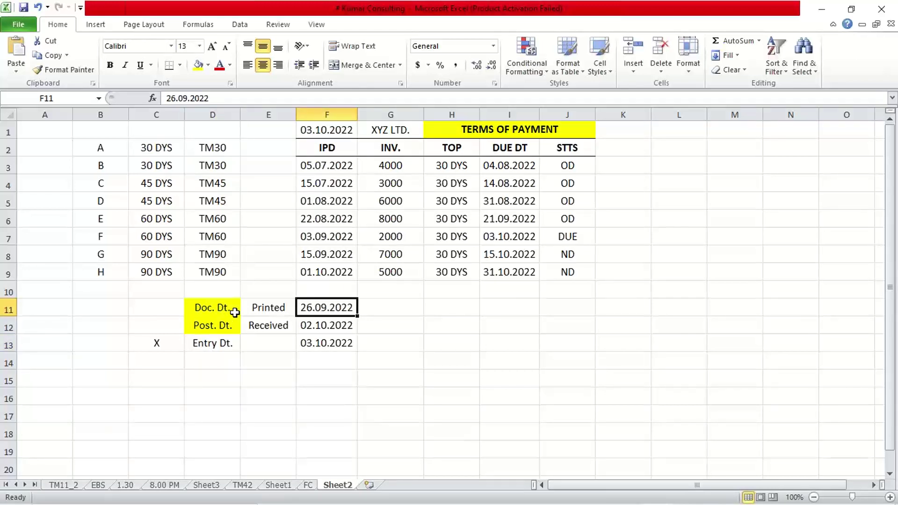
pyautogui.click(216, 312)
pyautogui.click(340, 324)
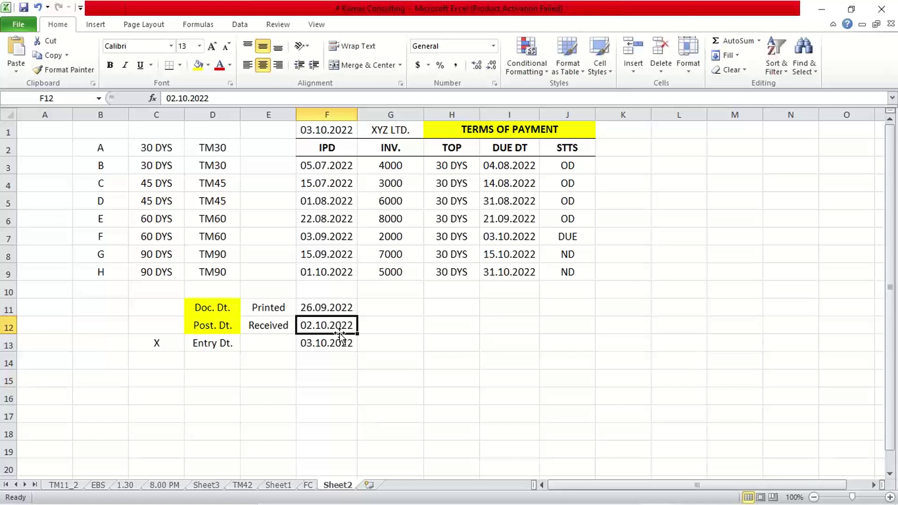
pyautogui.click(206, 329)
pyautogui.click(311, 324)
pyautogui.click(305, 341)
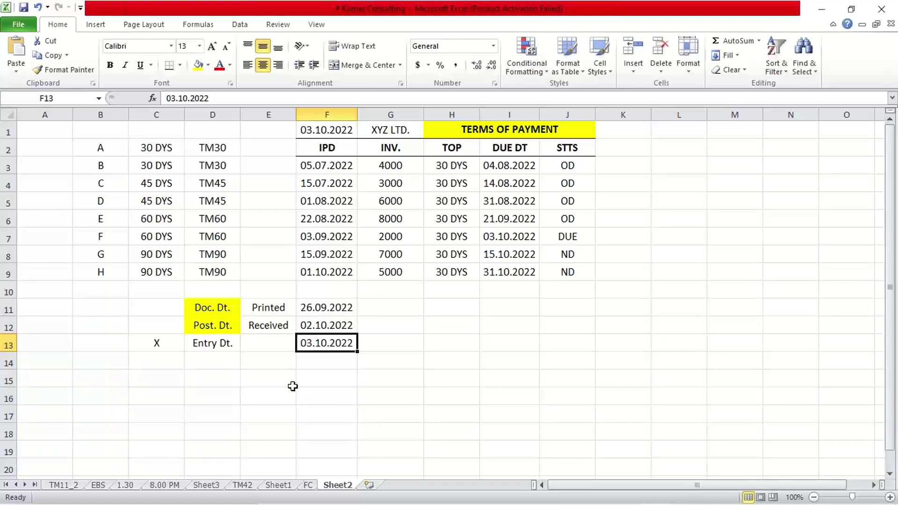
pyautogui.click(323, 325)
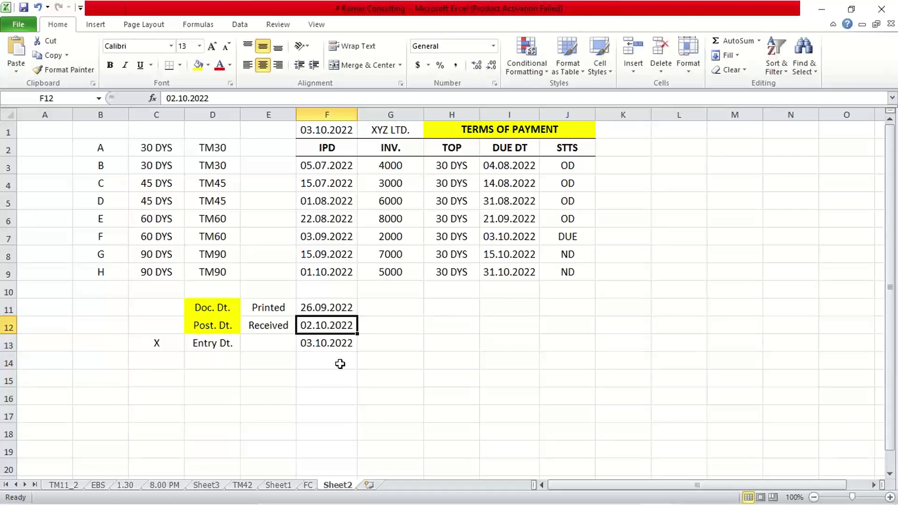
pyautogui.click(327, 350)
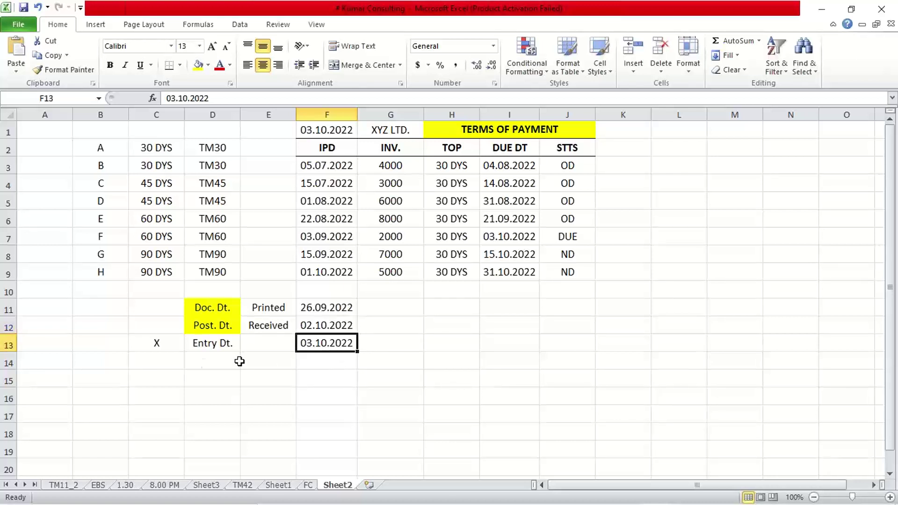
pyautogui.click(193, 345)
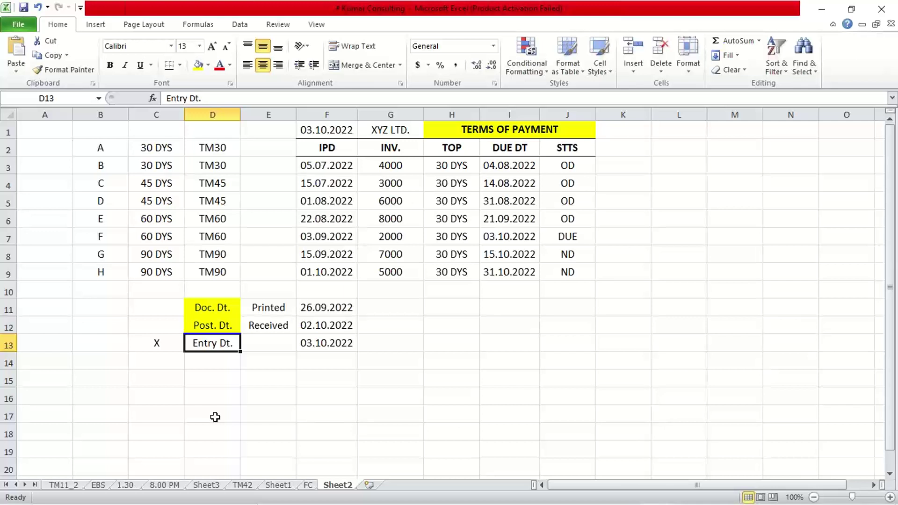
pyautogui.moveTo(209, 309); pyautogui.dragTo(213, 346)
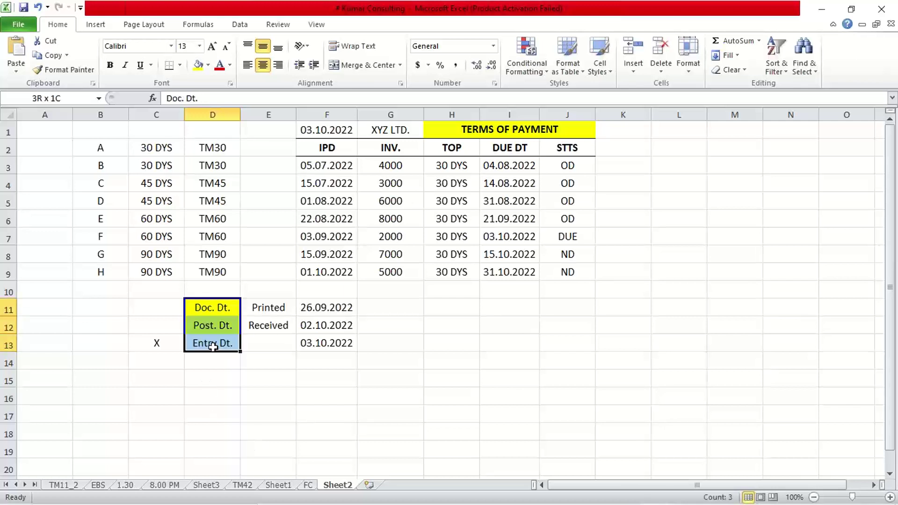
# Step: Enter "30 DYS" in cell G11 and fill it down through G13 beside the three dates
pyautogui.click(384, 305)
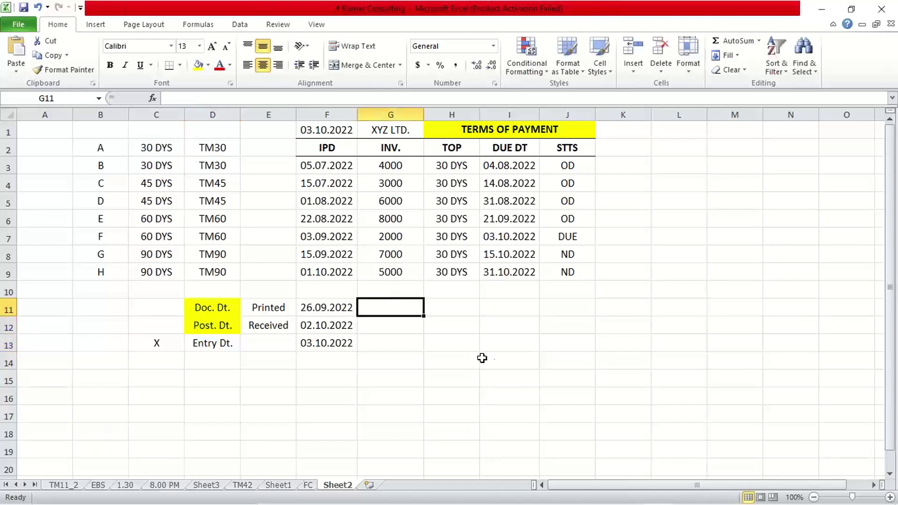
pyautogui.write('30 DYS')
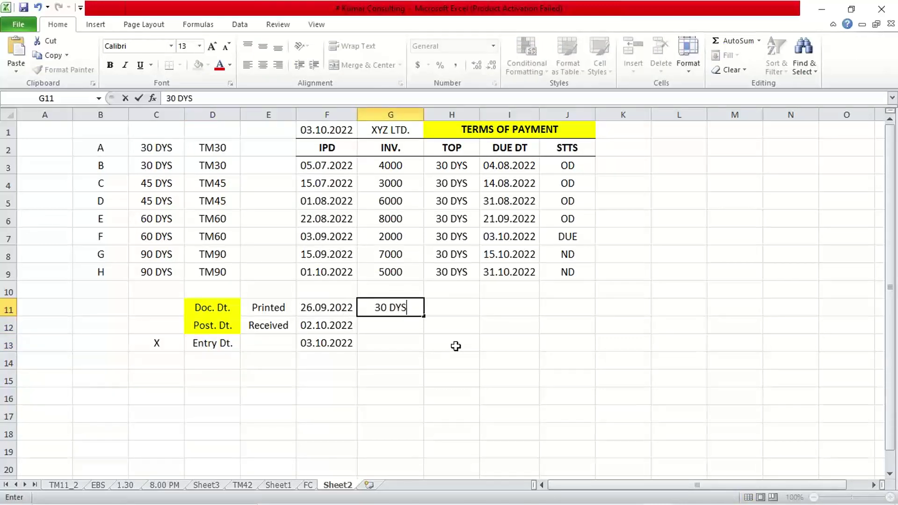
pyautogui.press('Return')
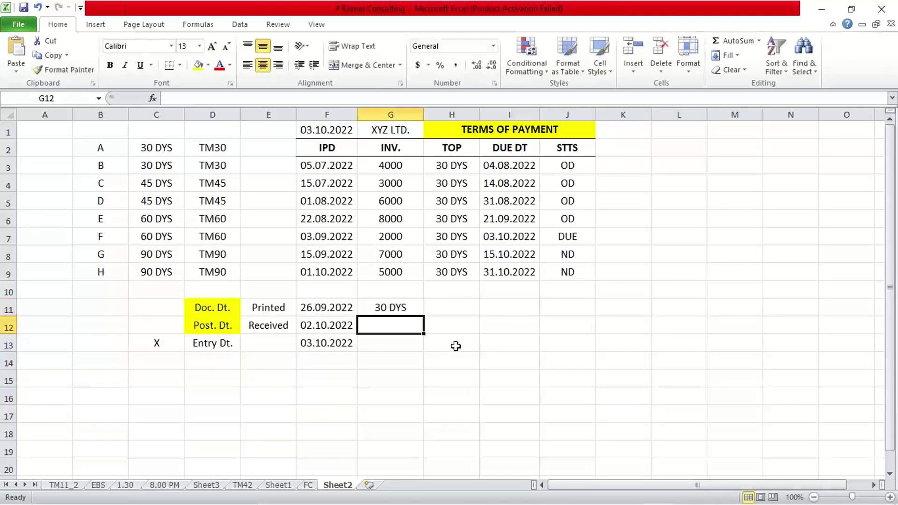
pyautogui.moveTo(391, 308); pyautogui.dragTo(396, 338)
pyautogui.hotkey('ctrl', 'd')
pyautogui.click(410, 396)
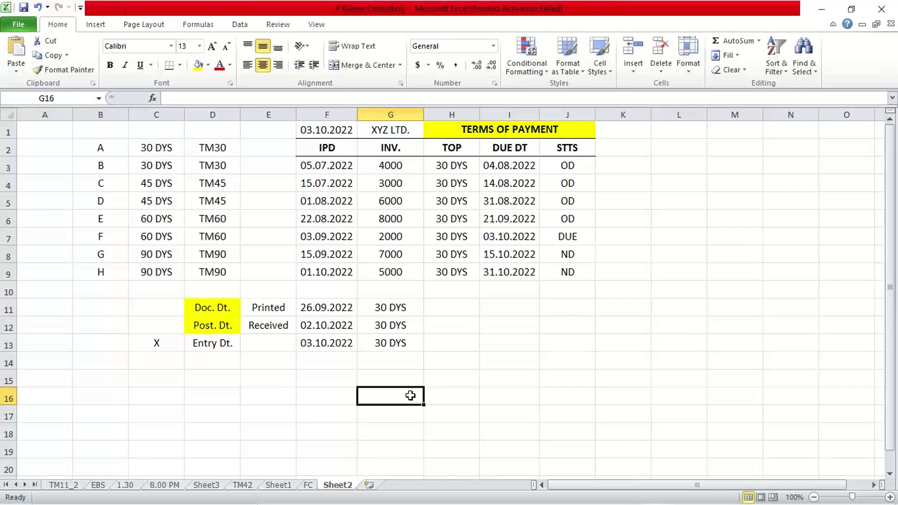
# Step: Switch to SAP and set the default baseline date of payment term TM30 to Posting date
pyautogui.click(410, 499)
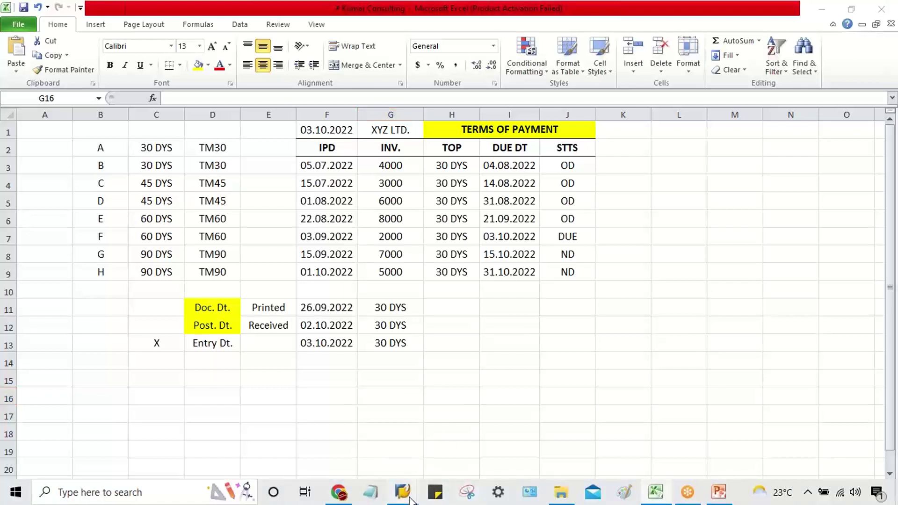
pyautogui.click(432, 432)
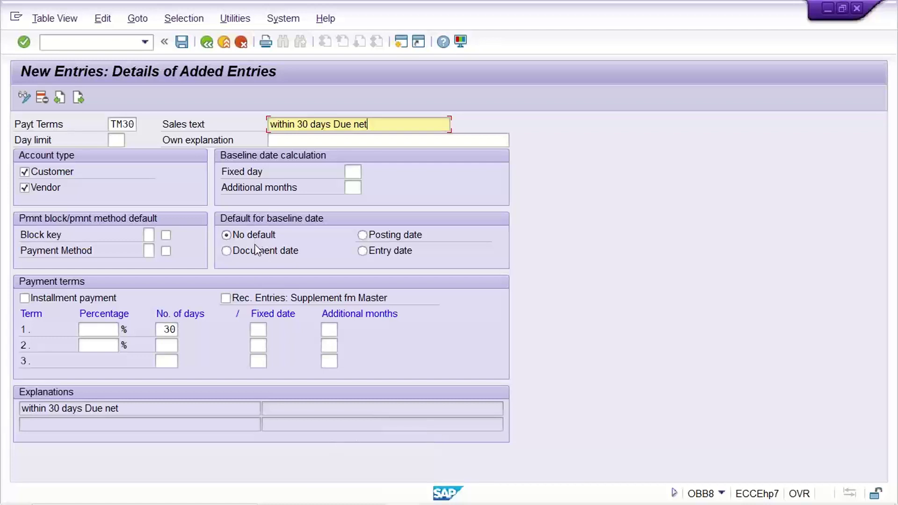
pyautogui.click(369, 235)
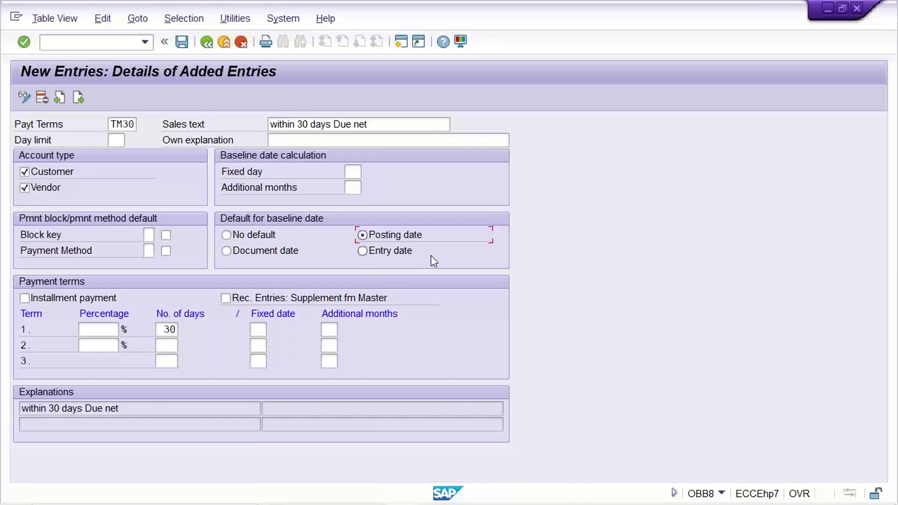
# Step: Switch to Excel and compare the entry date row in F13:G13 with the highlighted document and posting date labels
pyautogui.moveTo(488, 501)
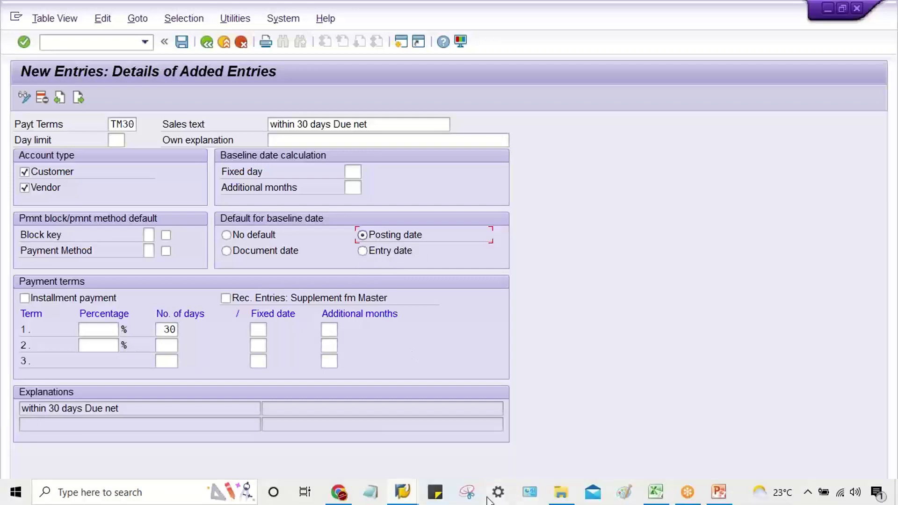
pyautogui.click(655, 492)
pyautogui.click(382, 363)
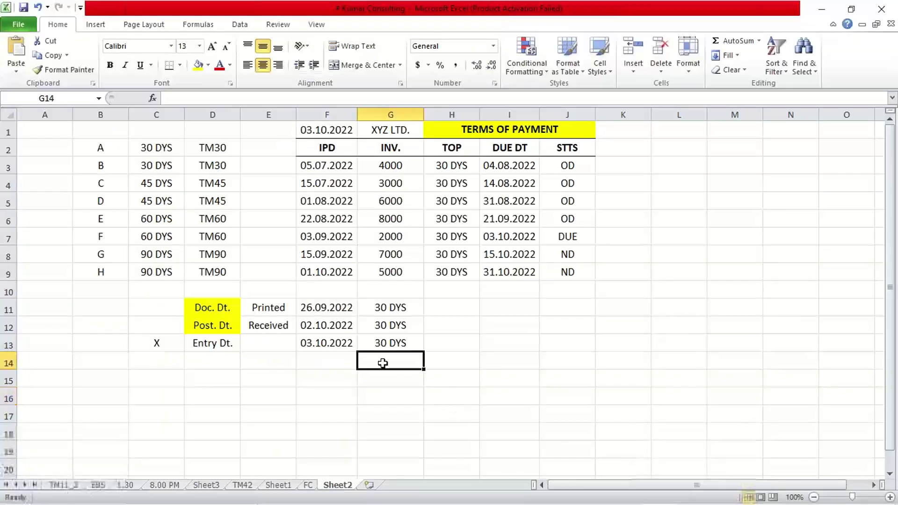
pyautogui.moveTo(307, 346); pyautogui.dragTo(367, 343)
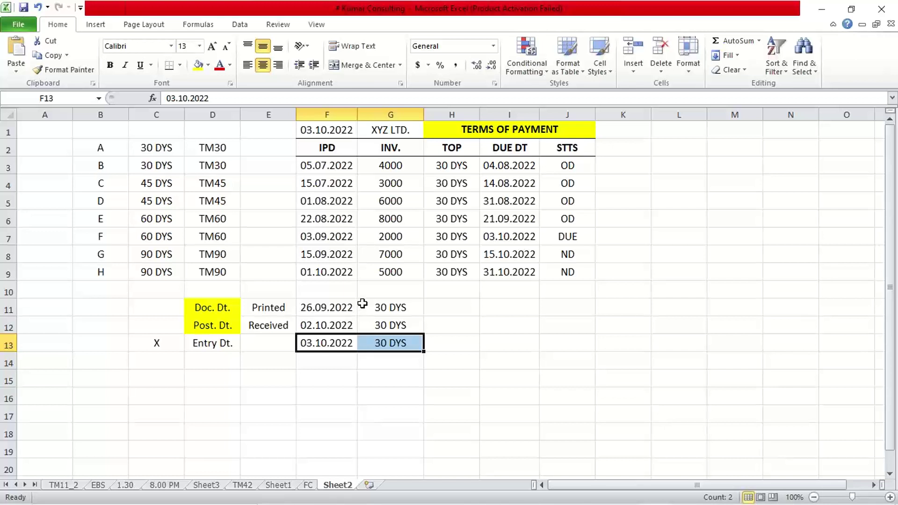
pyautogui.moveTo(230, 311); pyautogui.dragTo(225, 323)
pyautogui.moveTo(484, 501)
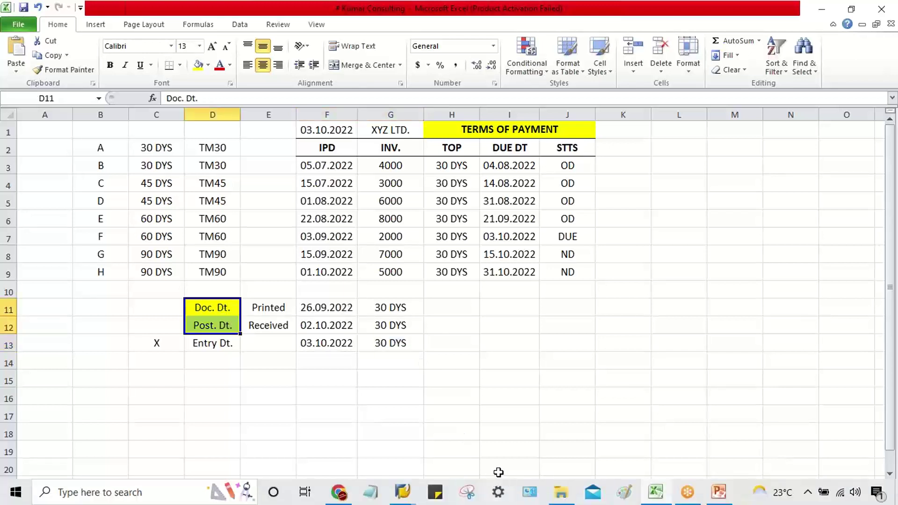
# Step: Switch back to SAP and save payment term TM30 under the proposed TATA MOTOR customizing request
pyautogui.moveTo(403, 492)
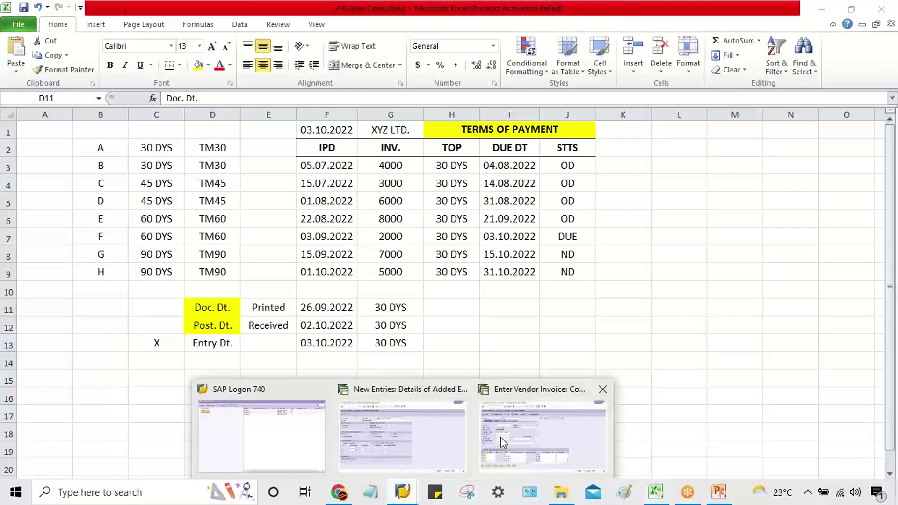
pyautogui.moveTo(501, 437)
pyautogui.click(421, 449)
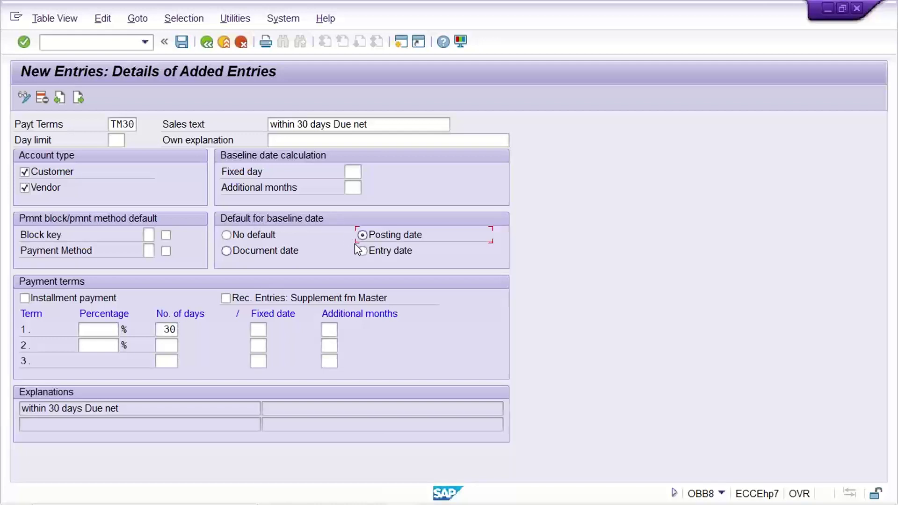
pyautogui.hotkey('ctrl', 's')
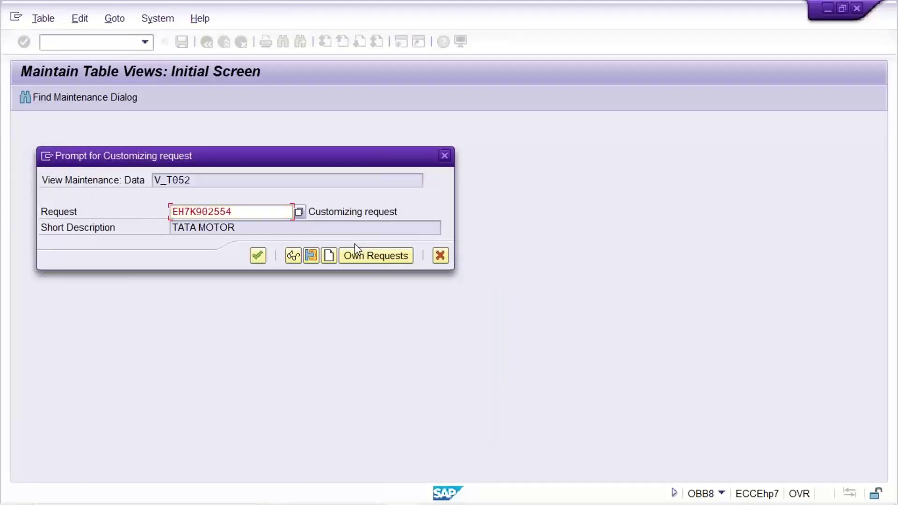
pyautogui.press('Return')
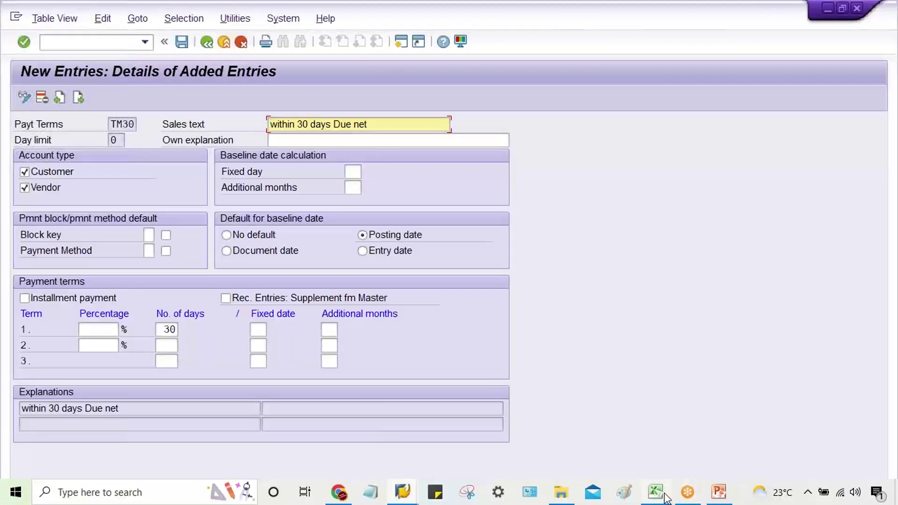
# Step: Switch to Excel and enter the amount 1000 in cell I11
pyautogui.click(666, 499)
pyautogui.click(518, 383)
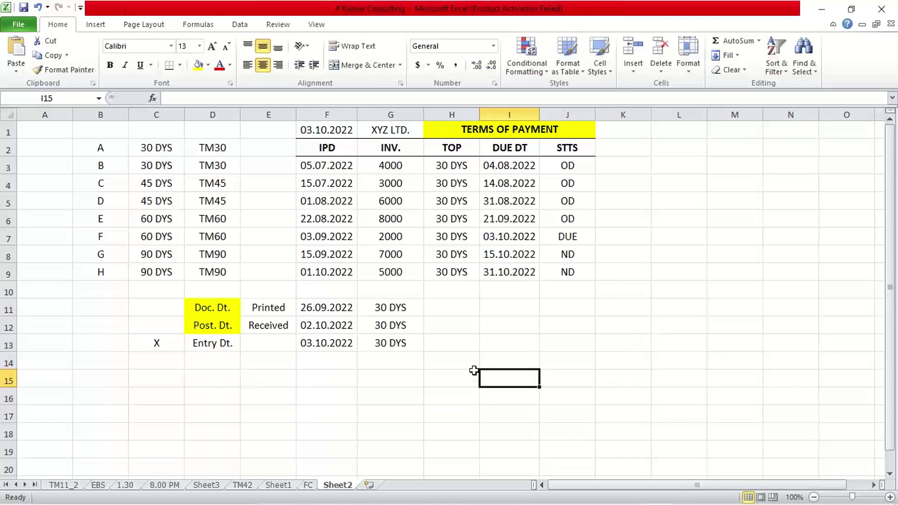
pyautogui.click(504, 313)
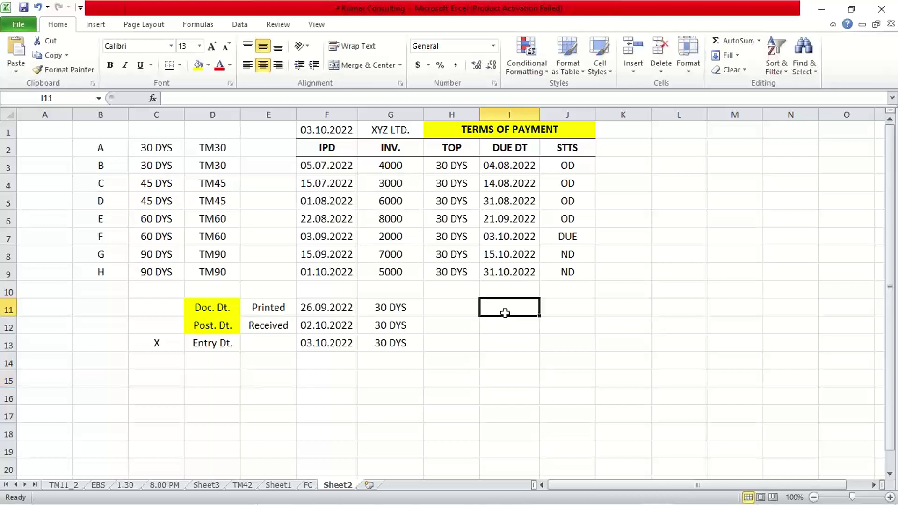
pyautogui.write('1000')
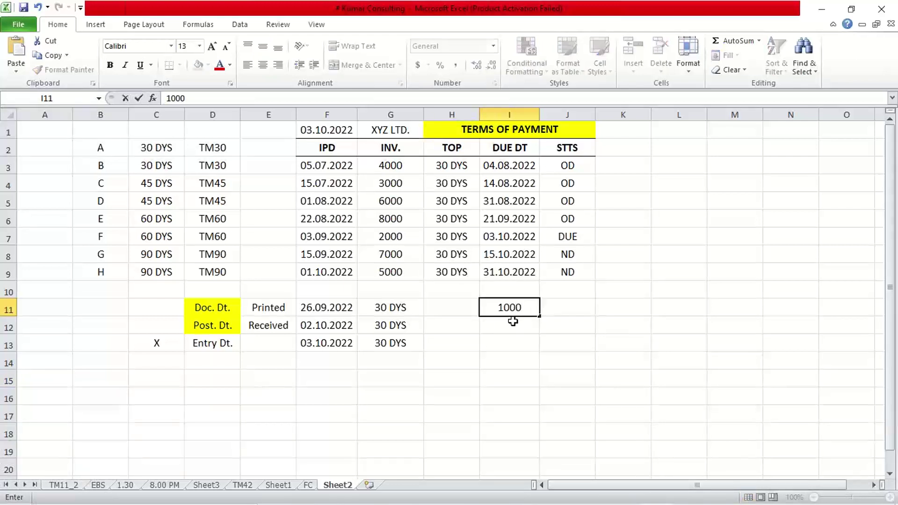
pyautogui.press('Return')
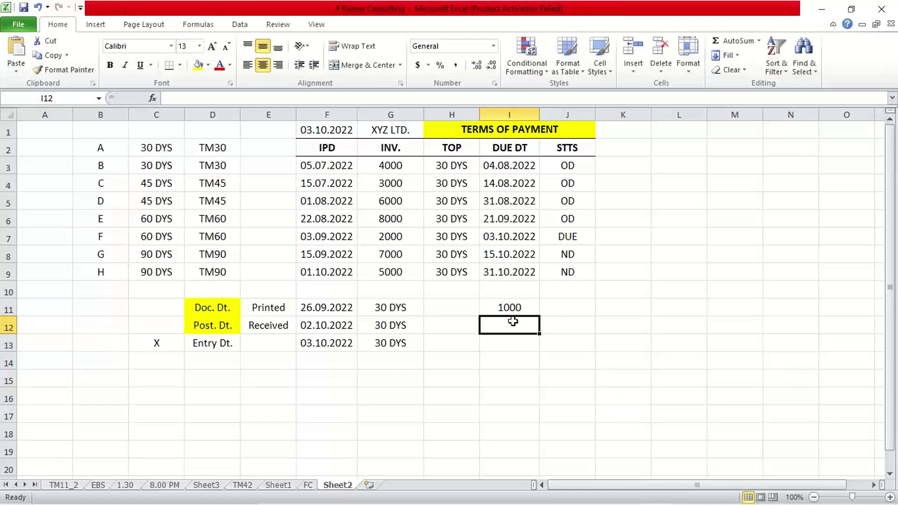
# Step: Enter a rate of 10% in cell I12 and label it "TAX" in cell H12
pyautogui.write('10')
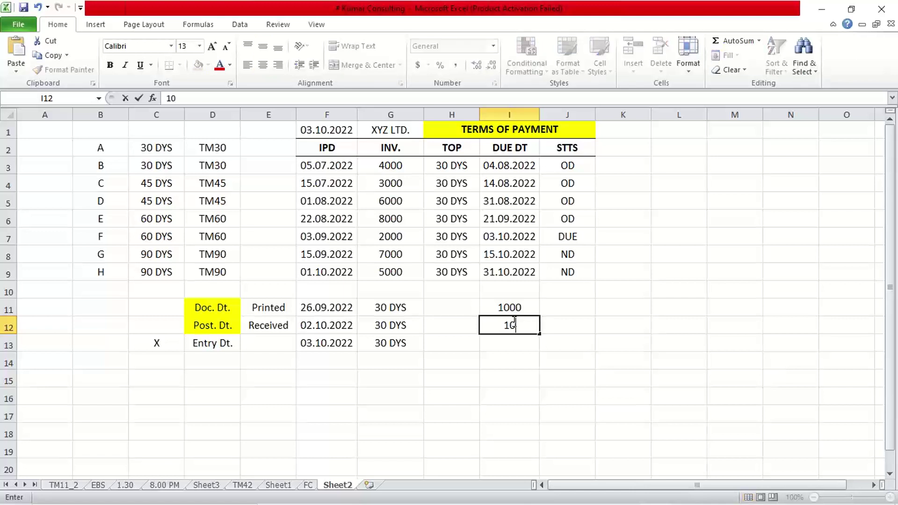
pyautogui.write('%')
pyautogui.press('Left')
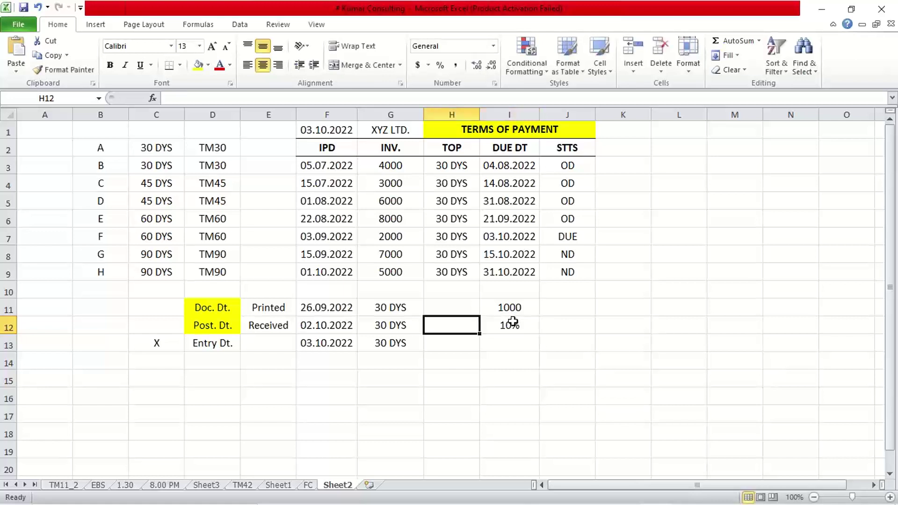
pyautogui.write('1')
pyautogui.press('BackSpace')
pyautogui.write('TAX')
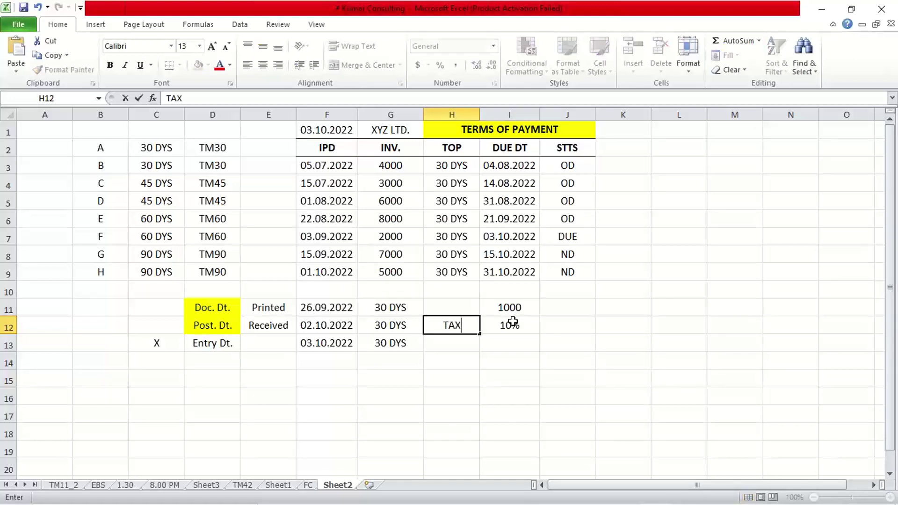
pyautogui.press('Return')
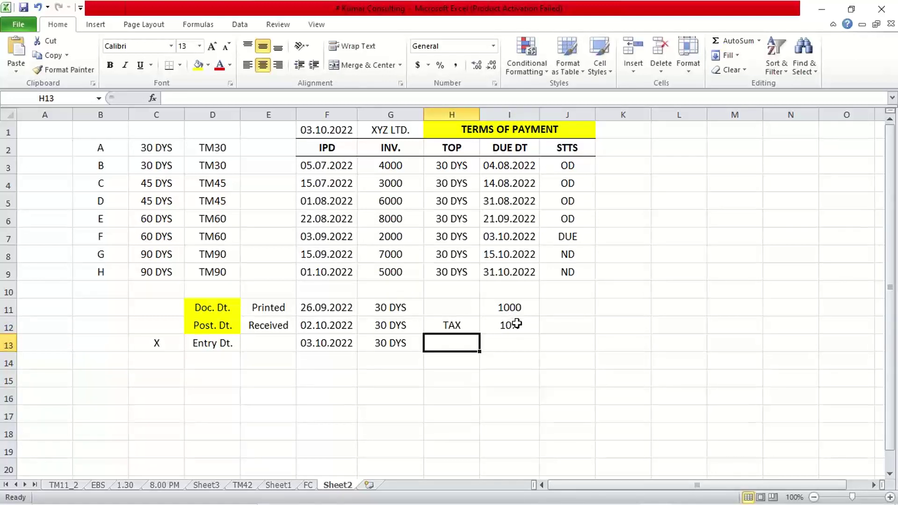
# Step: Enter the tax-inclusive total 1100 in cell I13 below the tax rate
pyautogui.click(520, 347)
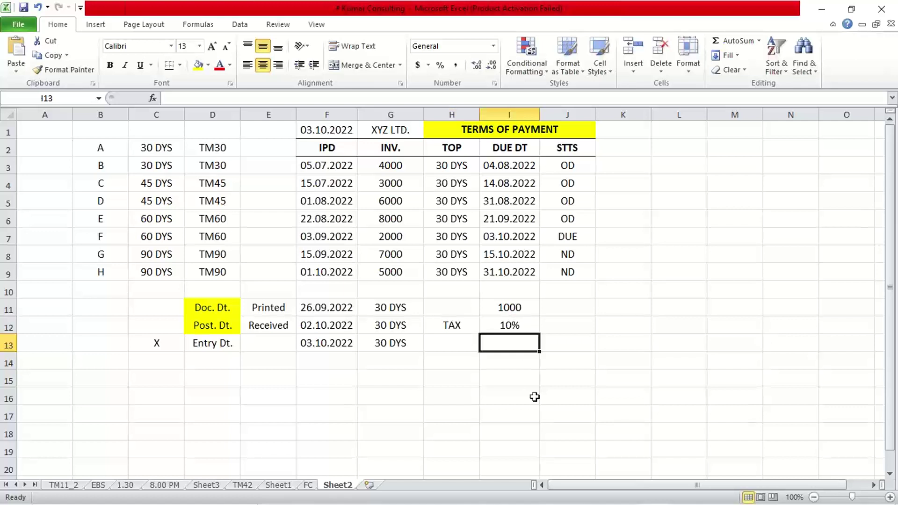
pyautogui.write('1100')
pyautogui.press('Return')
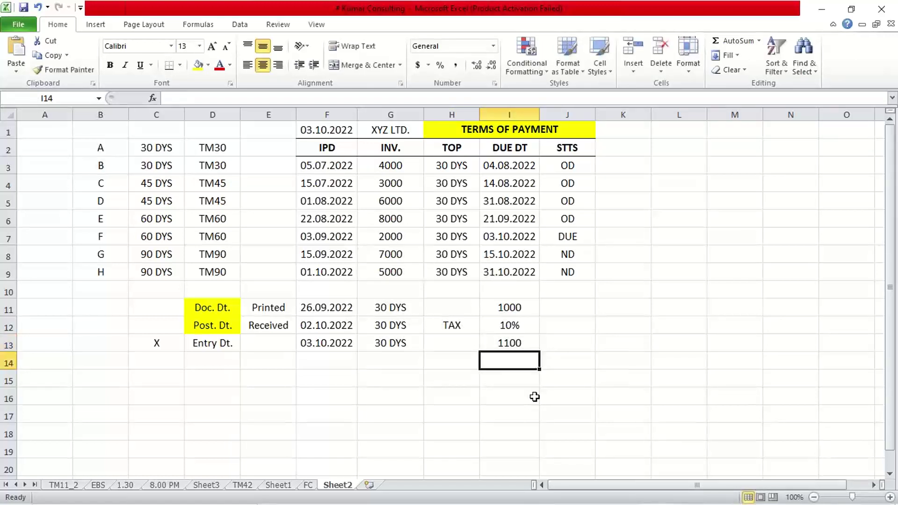
# Step: Label the 1000 amount as "Base Amt." in cell J11
pyautogui.click(520, 339)
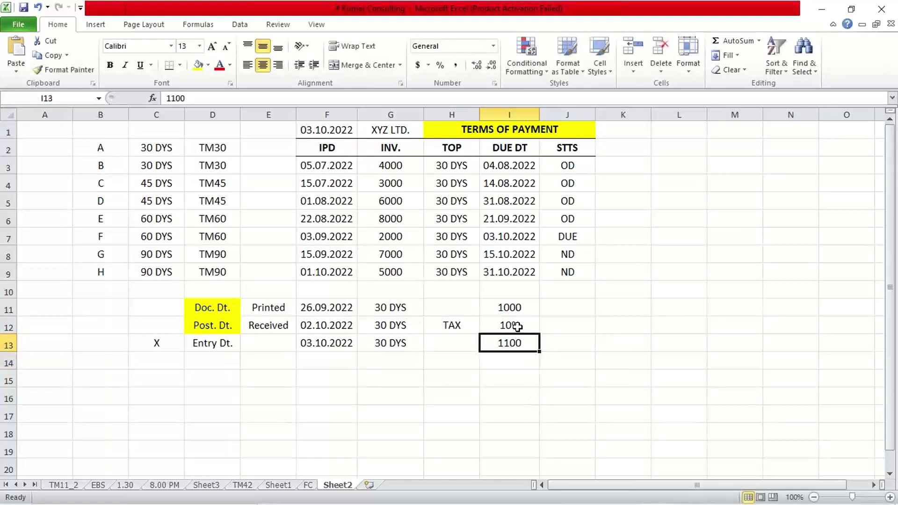
pyautogui.click(517, 327)
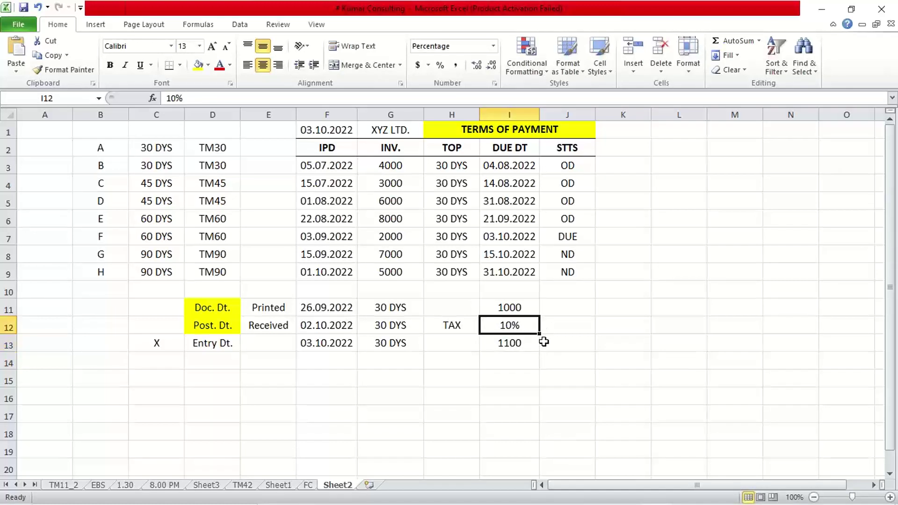
pyautogui.click(511, 305)
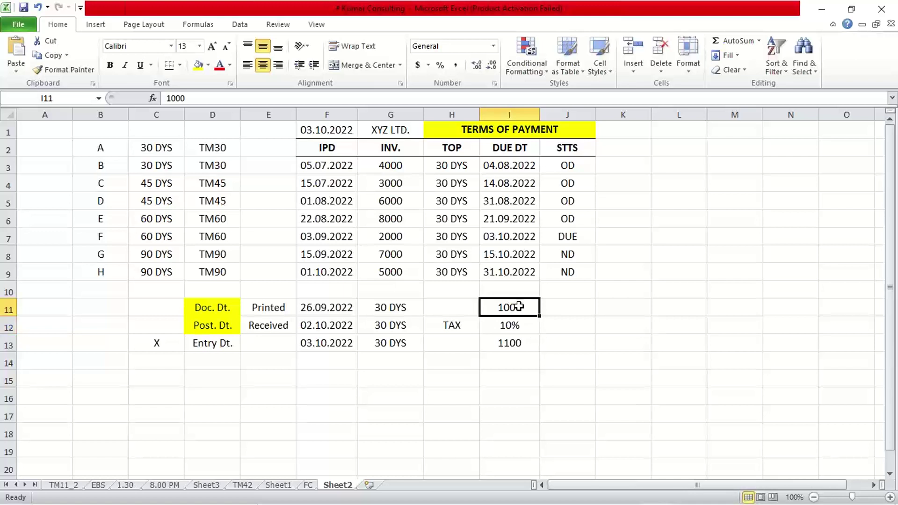
pyautogui.click(555, 307)
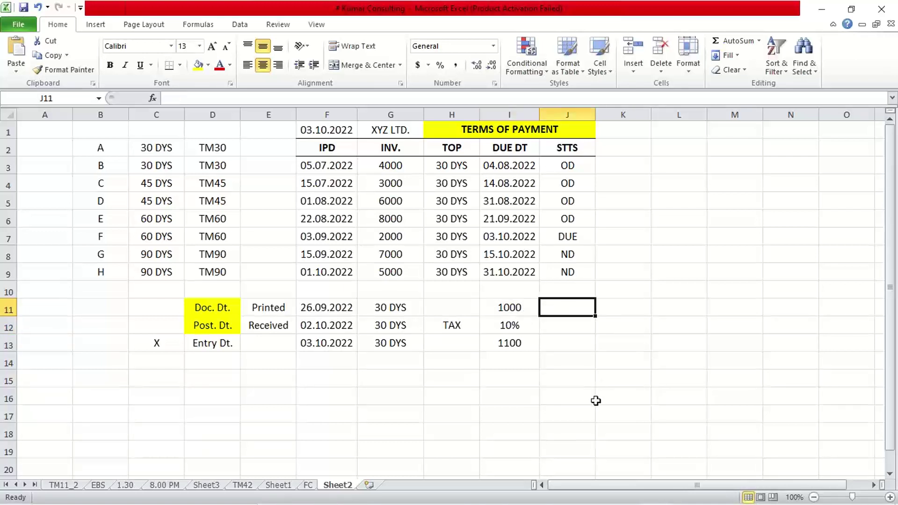
pyautogui.write('Bas')
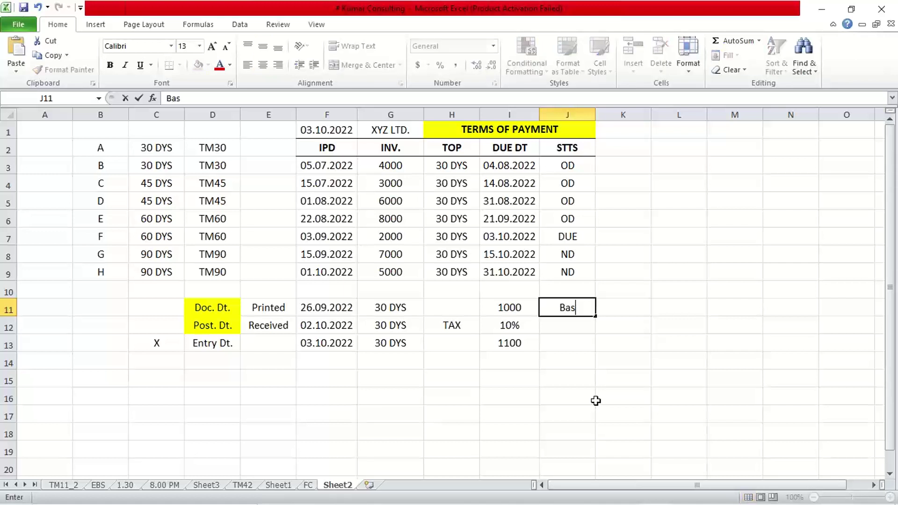
pyautogui.write('e Amt.')
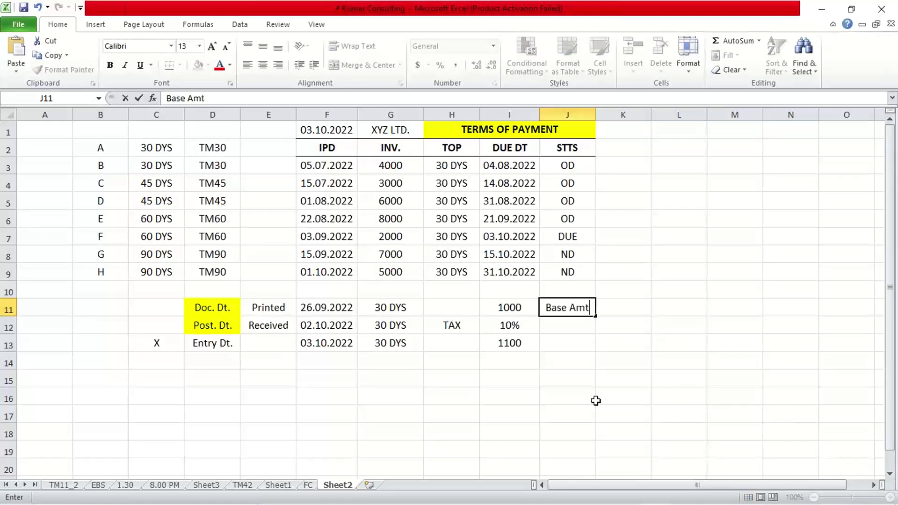
pyautogui.press('Return')
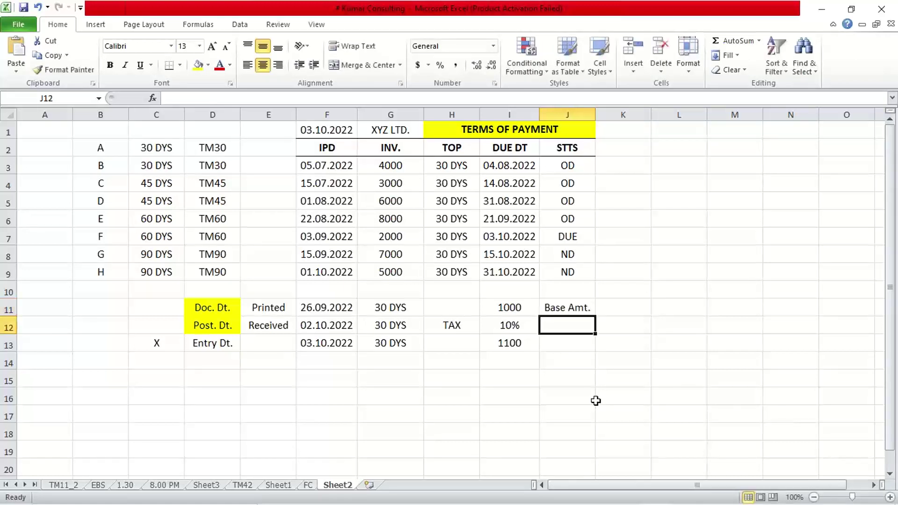
# Step: Review the tax rate in I12, the base amount in I11 and the posting date in F12
pyautogui.click(508, 324)
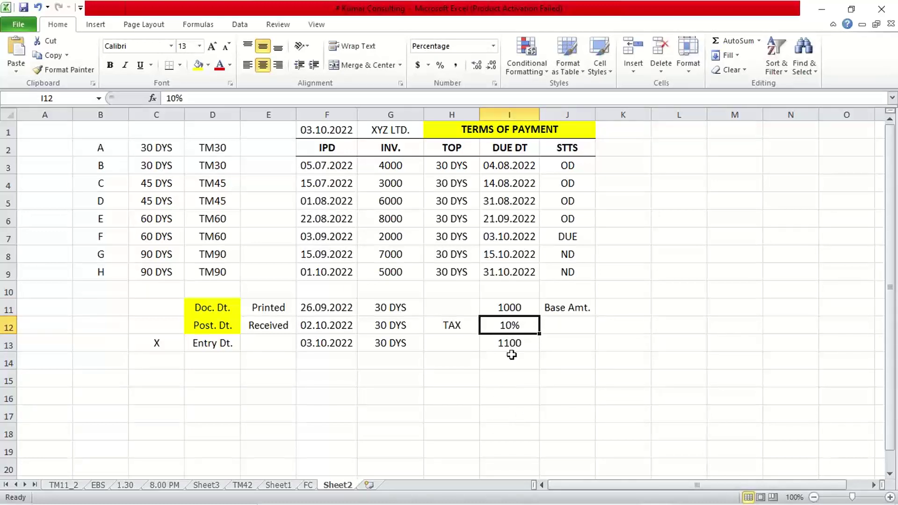
pyautogui.click(518, 309)
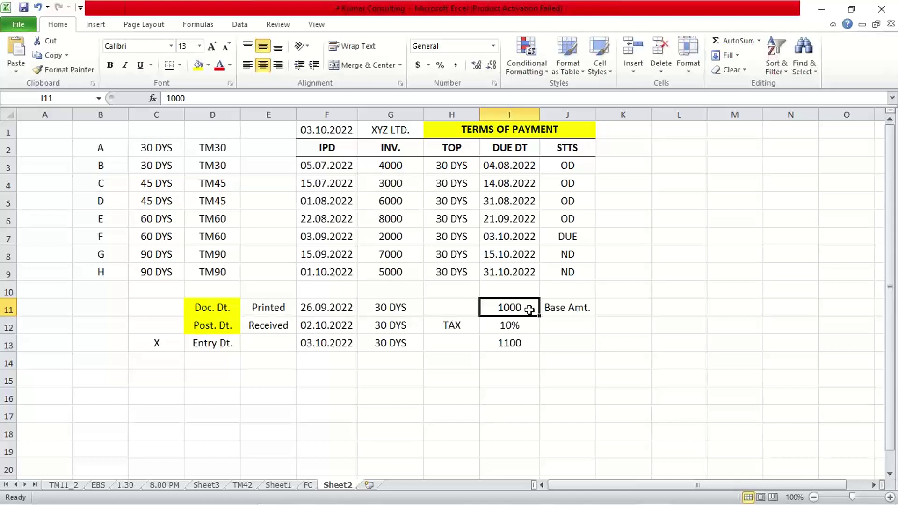
pyautogui.click(351, 342)
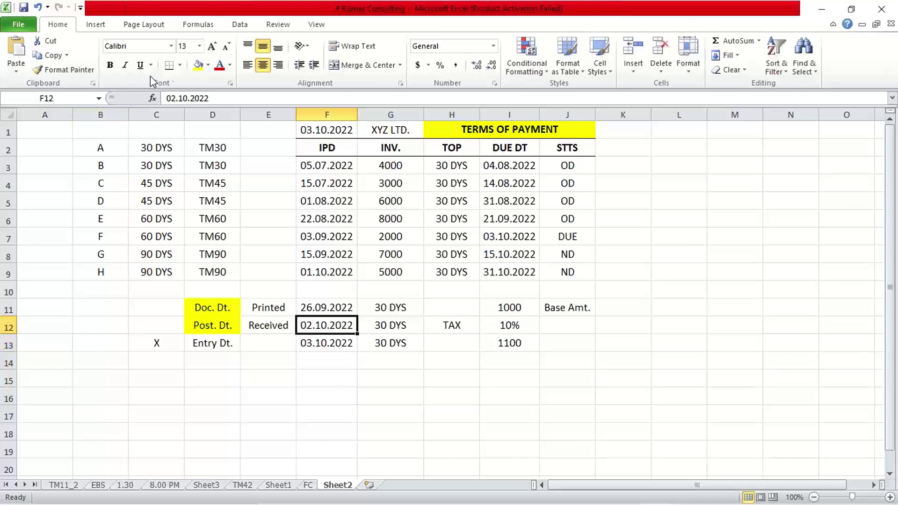
# Step: Fill the posting date cell F12 with yellow and select the due dates in I3:I9
pyautogui.click(198, 65)
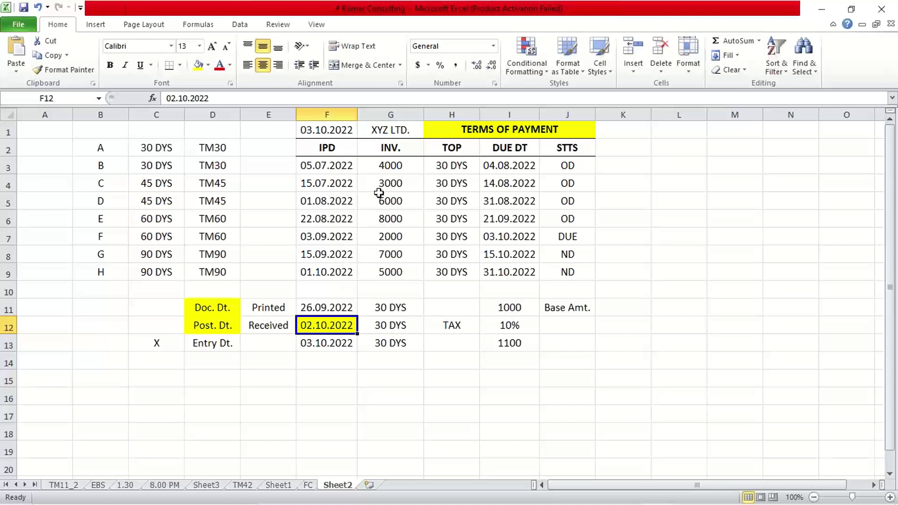
pyautogui.moveTo(509, 169); pyautogui.dragTo(508, 277)
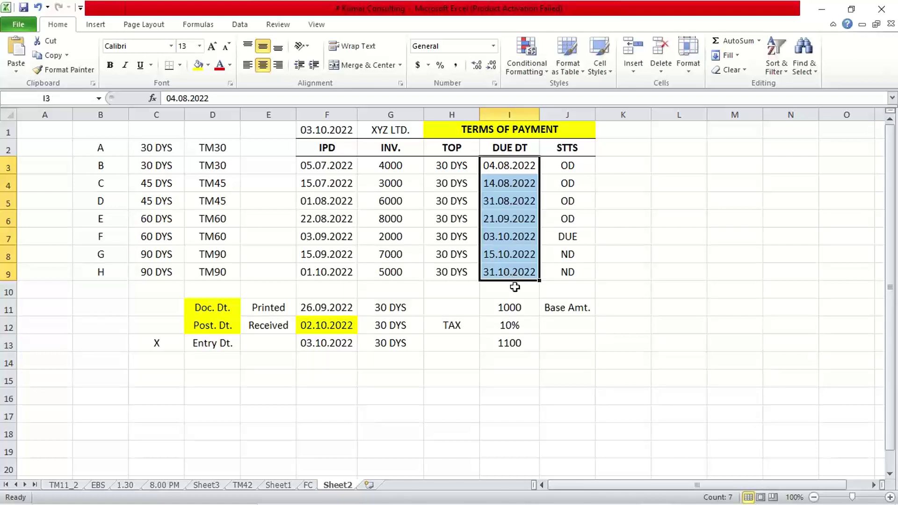
# Step: Switch to the SAP payment terms window, save the TM30 entry again and review its payment terms key
pyautogui.click(402, 492)
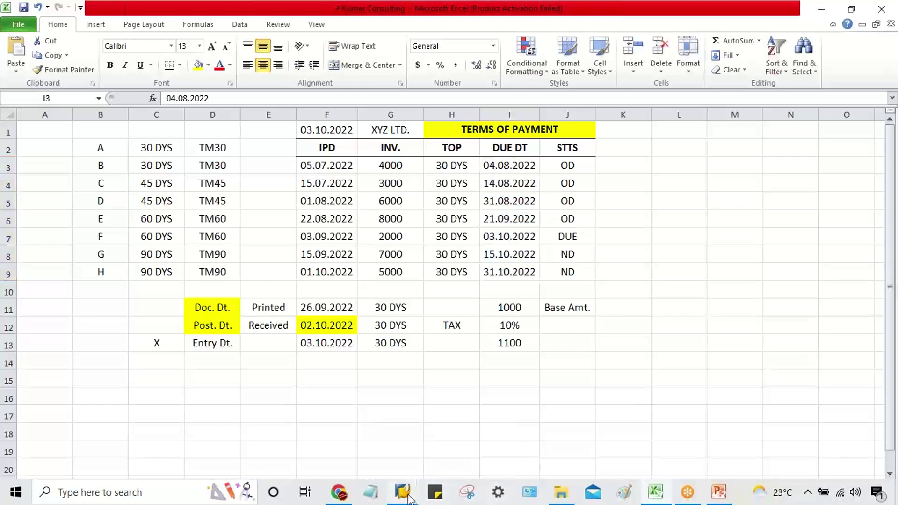
pyautogui.click(449, 434)
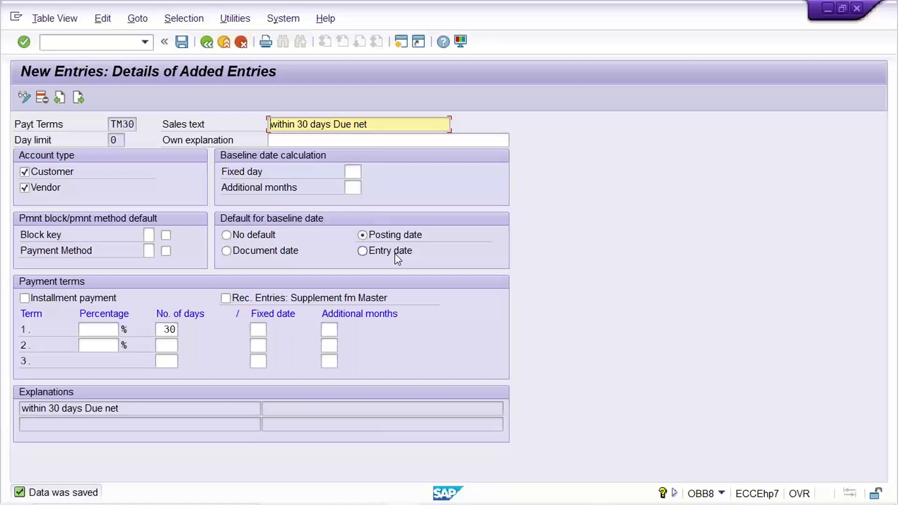
pyautogui.hotkey('ctrl', 's')
pyautogui.hotkey('ctrl', 's')
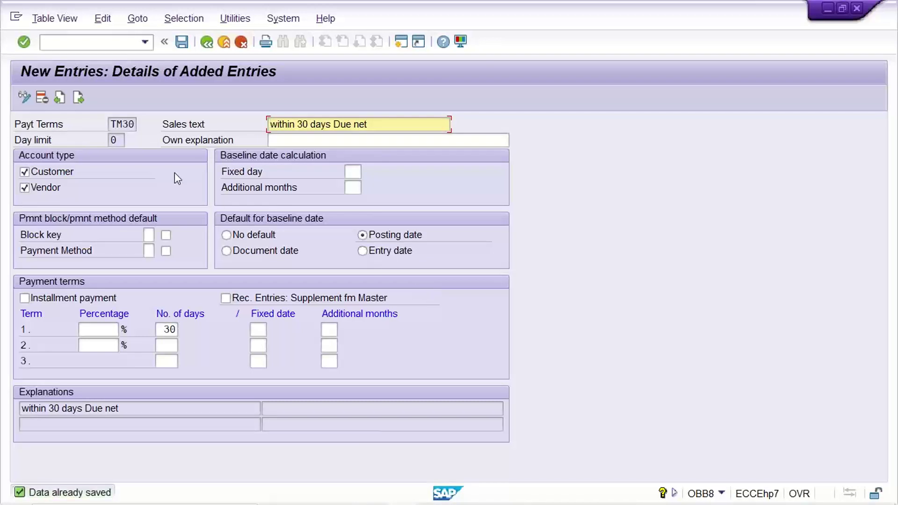
pyautogui.moveTo(113, 124); pyautogui.dragTo(157, 125)
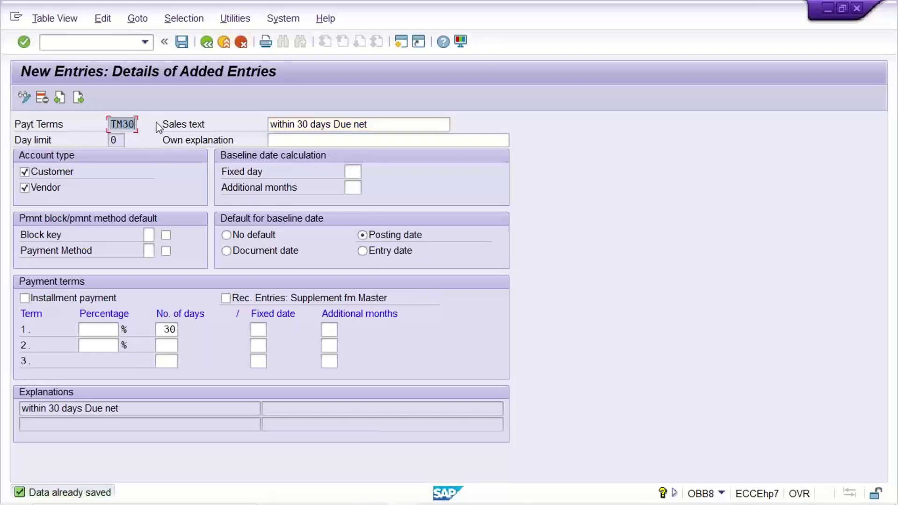
pyautogui.click(156, 123)
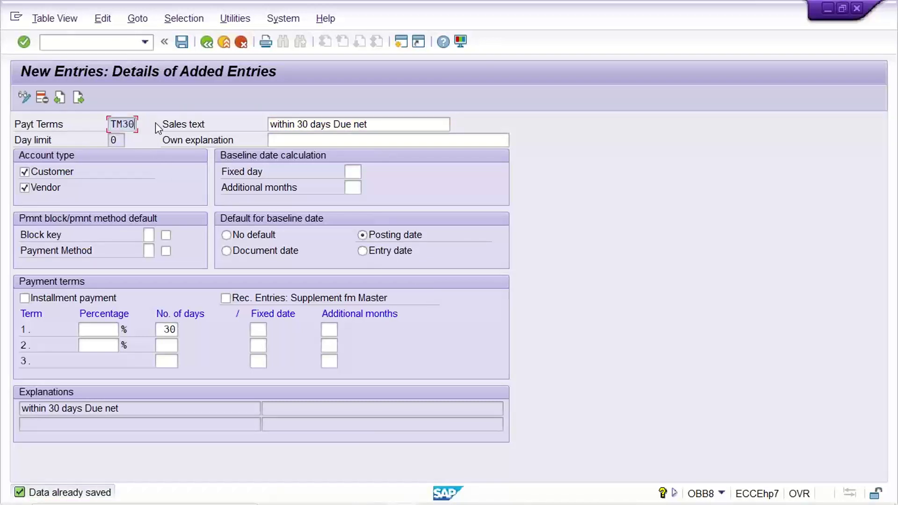
# Step: Open a new SAP session and start the vendor creation transaction XK01
pyautogui.click(105, 43)
pyautogui.click(401, 43)
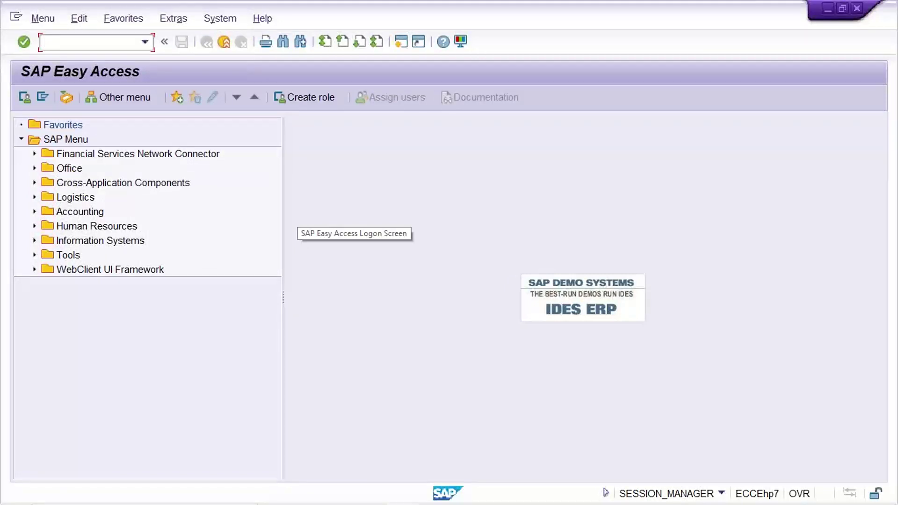
pyautogui.write('XK01')
pyautogui.press('Return')
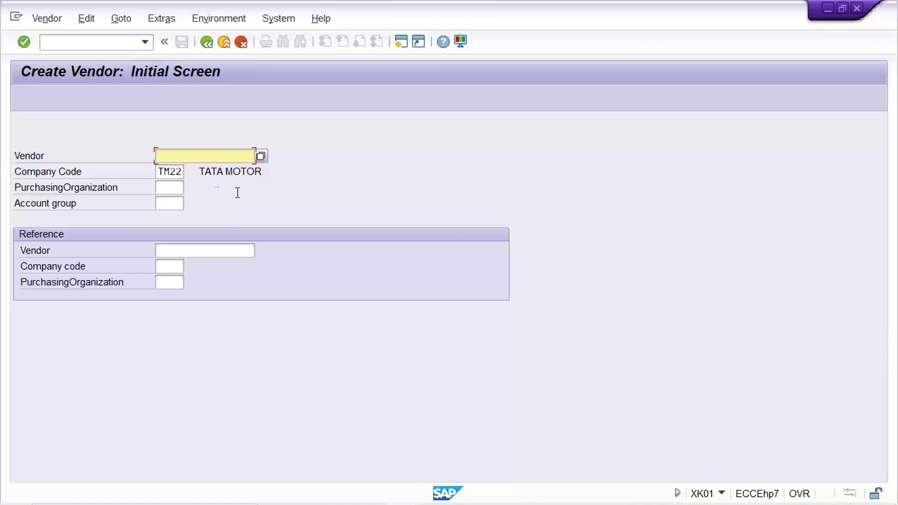
# Step: Start the vendor change transaction XK02 and choose vendor XYZ LTD_TM22 through a search for company code TM22
pyautogui.click(104, 47)
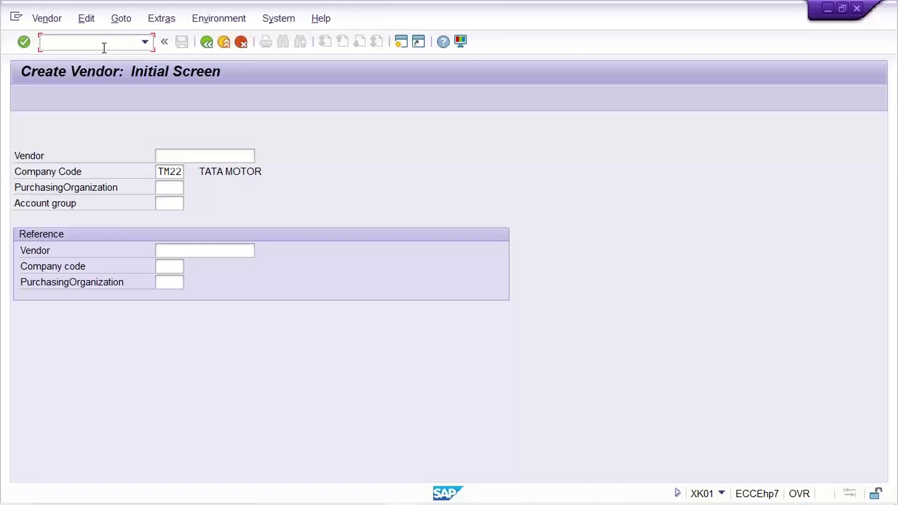
pyautogui.write('/NXK02')
pyautogui.press('Return')
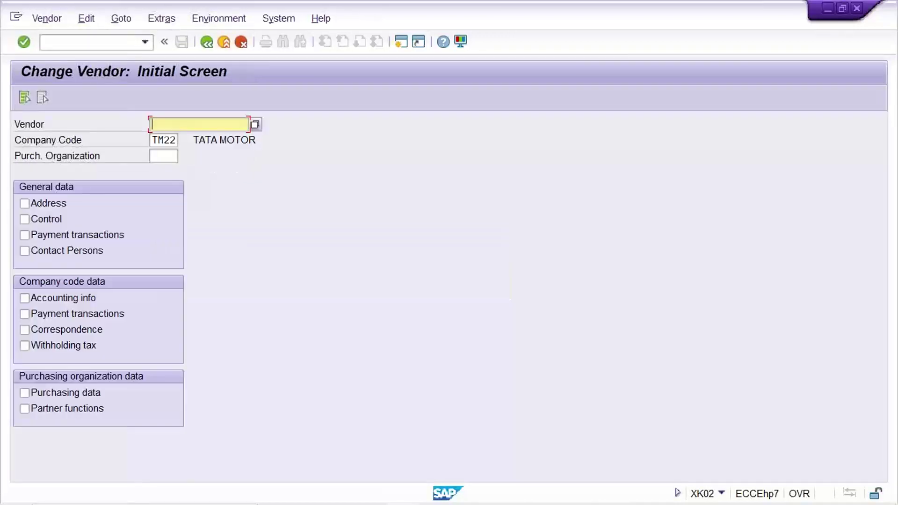
pyautogui.click(255, 126)
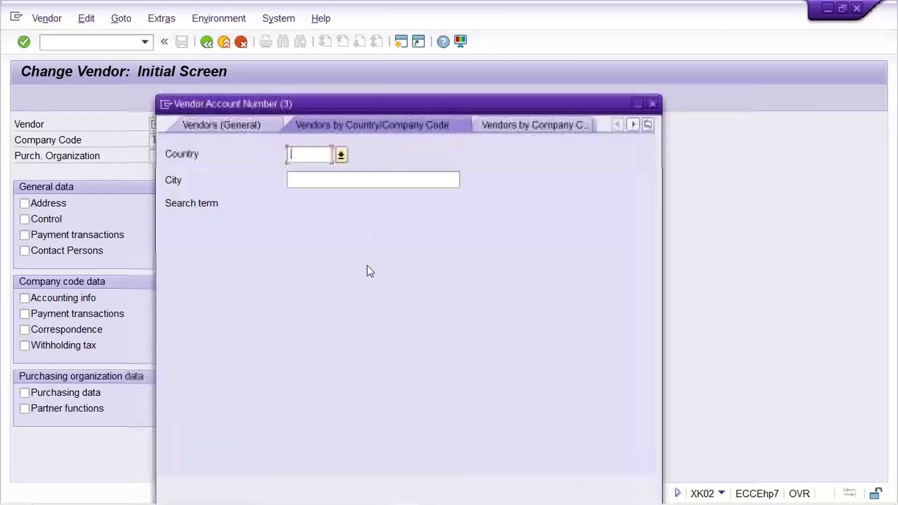
pyautogui.click(318, 276)
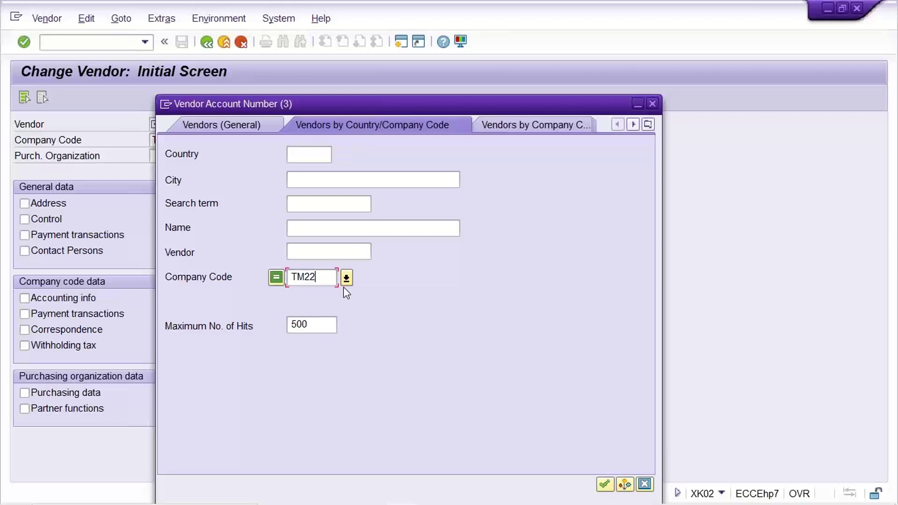
pyautogui.press('Return')
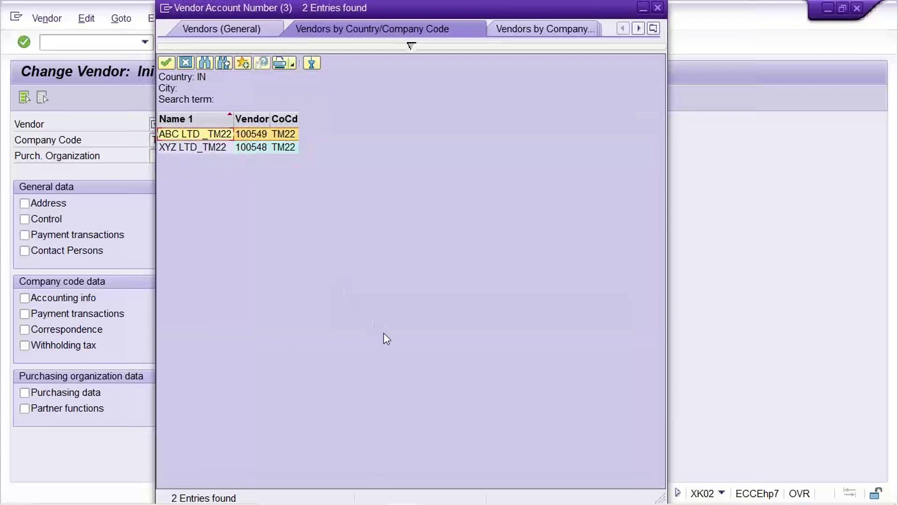
pyautogui.click(259, 147)
pyautogui.doubleClick(259, 145)
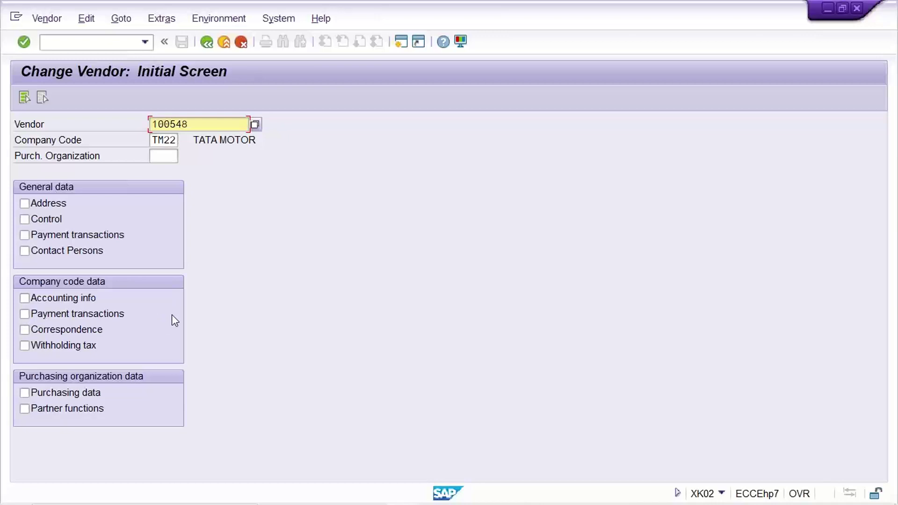
# Step: Set the payment terms to TM30 in the vendor's company code payment transactions data and save the vendor
pyautogui.click(24, 314)
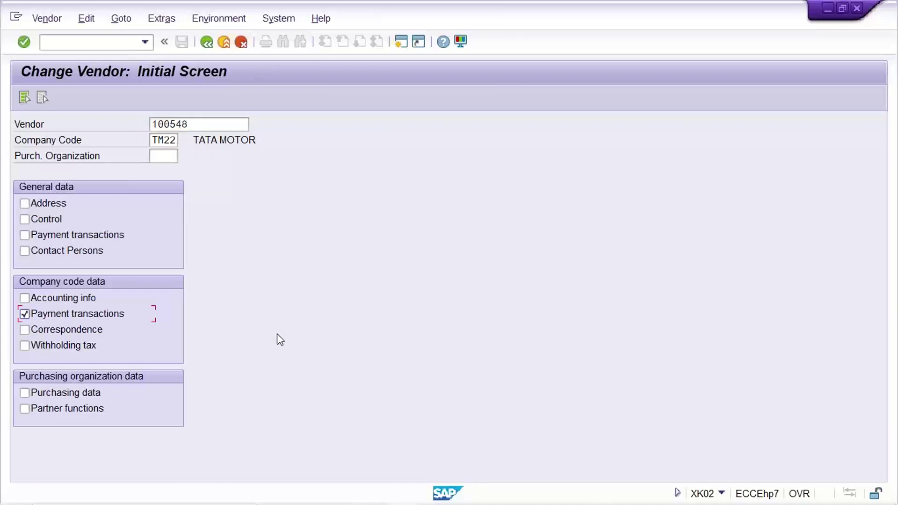
pyautogui.press('Return')
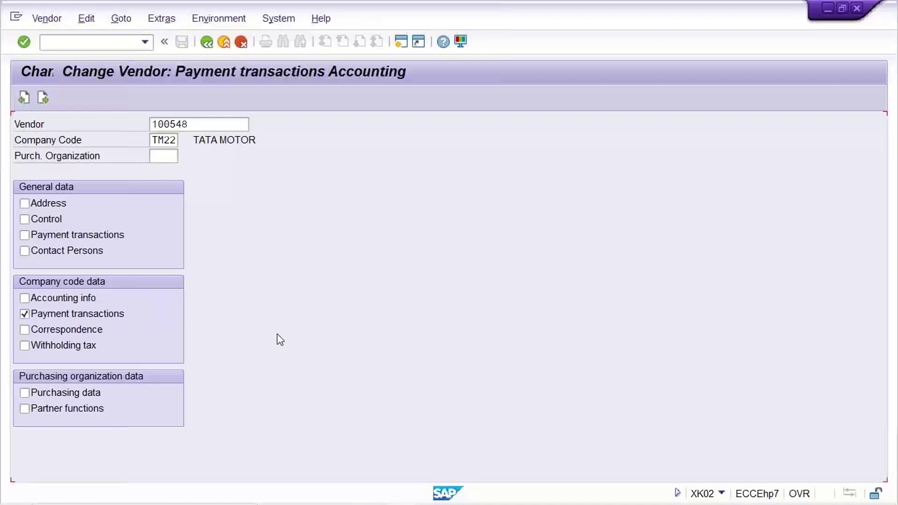
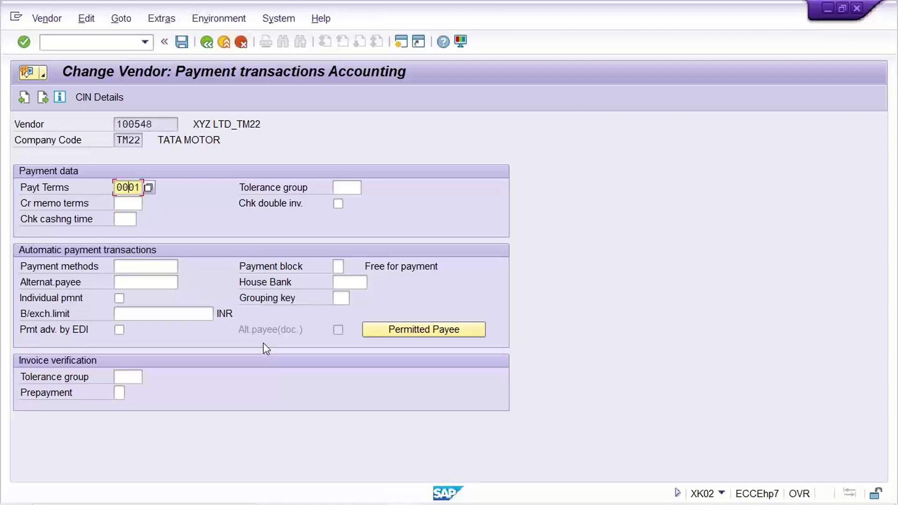
pyautogui.press('End')
pyautogui.press('BackSpace')
pyautogui.press('BackSpace')
pyautogui.press('BackSpace')
pyautogui.press('BackSpace')
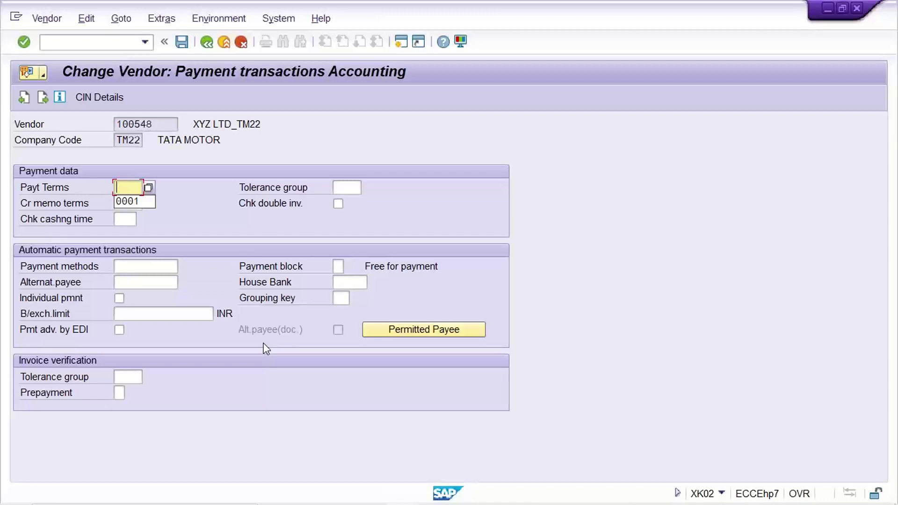
pyautogui.write('TM30')
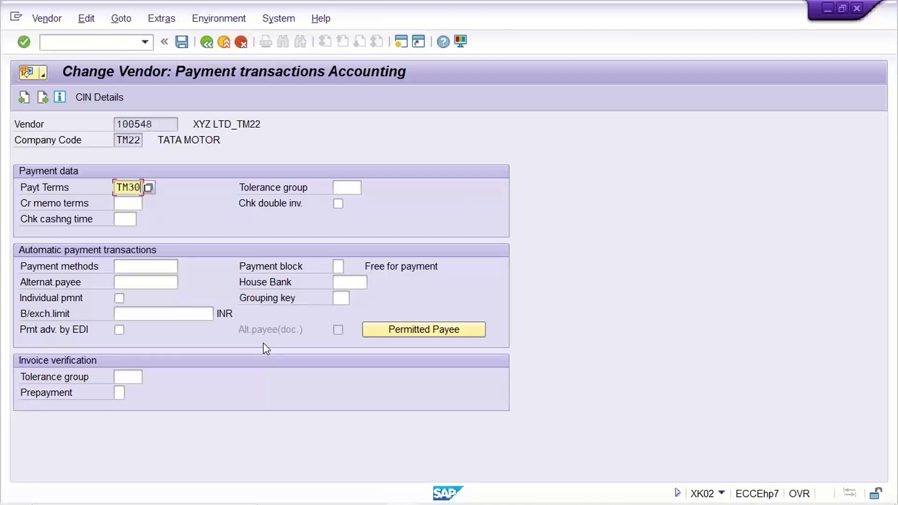
pyautogui.hotkey('ctrl', 's')
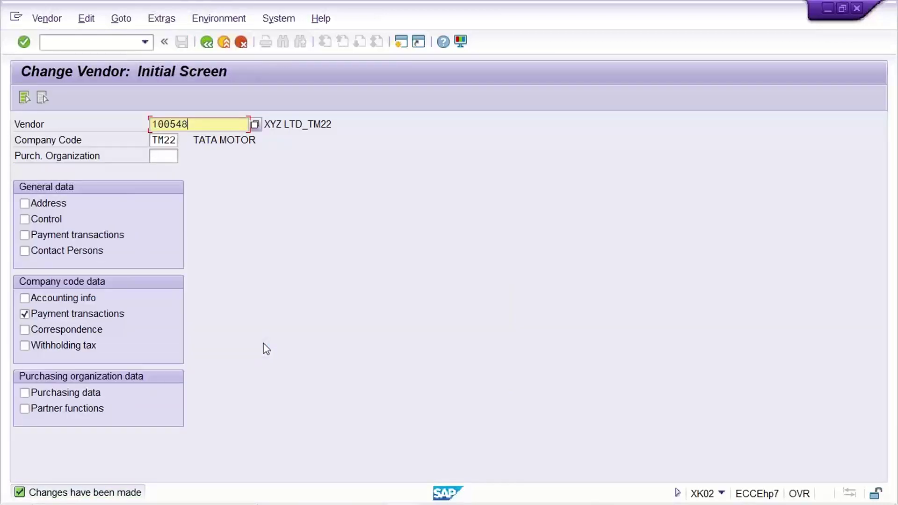
# Step: Start the vendor invoice entry transaction FB60
pyautogui.click(92, 42)
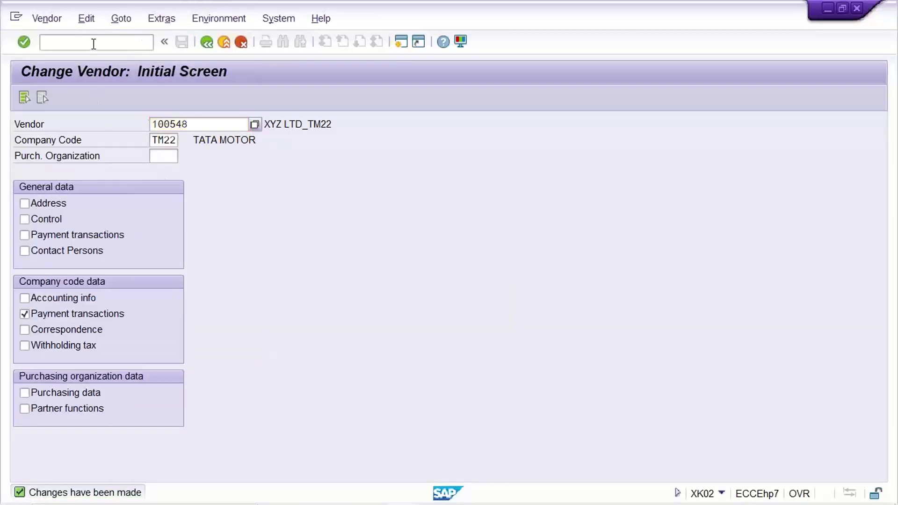
pyautogui.write('/NFB60')
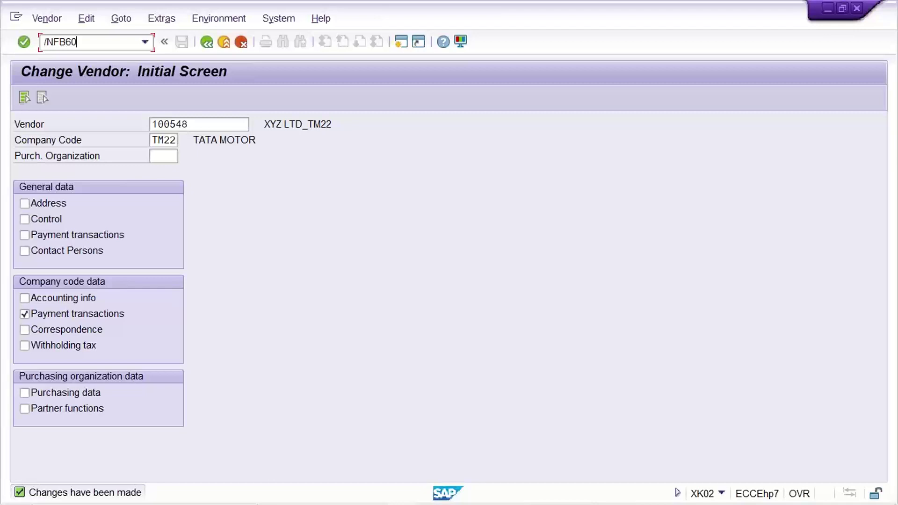
pyautogui.press('Return')
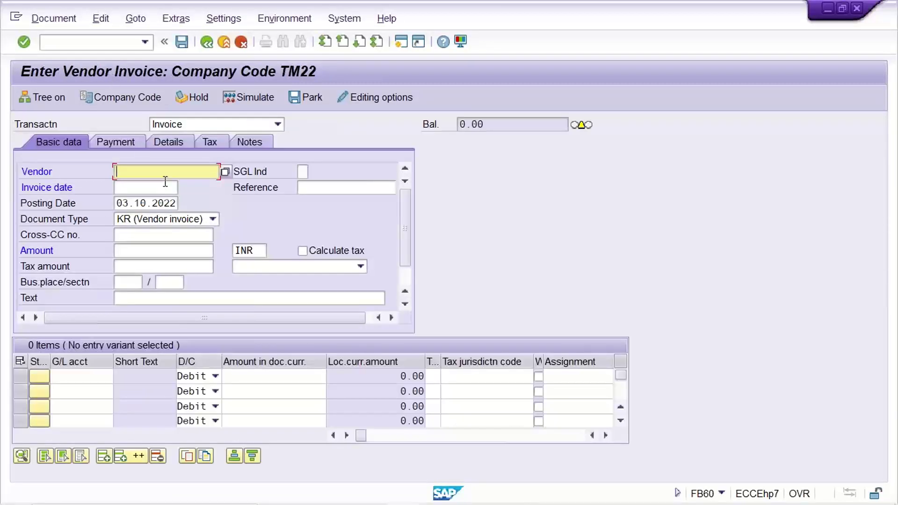
# Step: Enter the XYZ LTD_TM22 vendor account in the invoice's basic data, choosing it from the suggested entries
pyautogui.write('100')
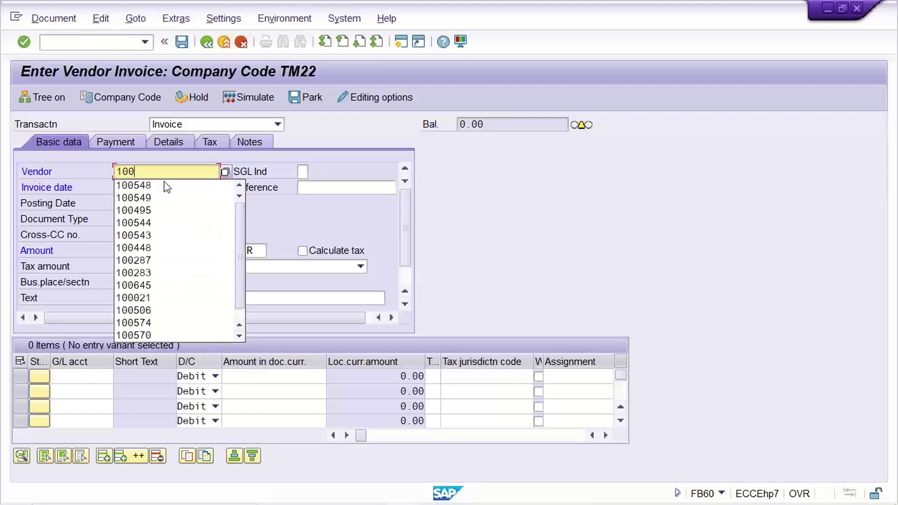
pyautogui.press('Down')
pyautogui.press('Down')
pyautogui.press('Down')
pyautogui.press('Down')
pyautogui.press('Down')
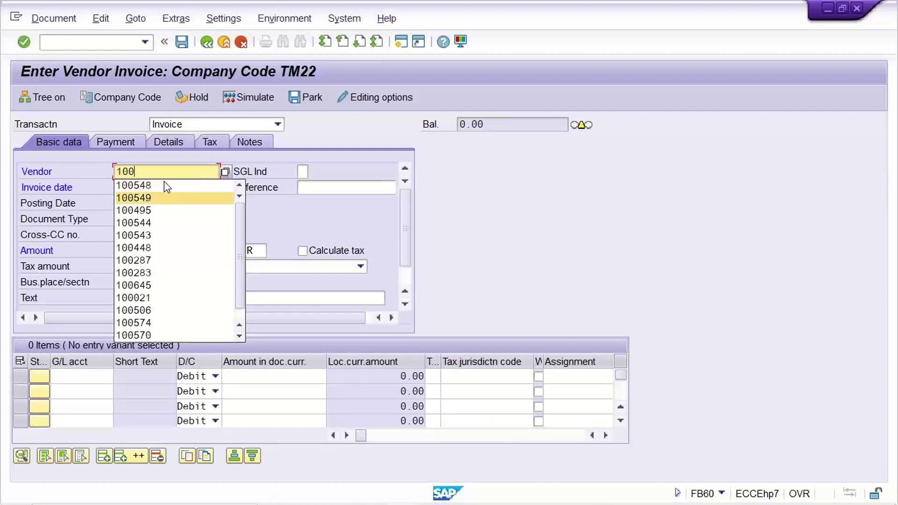
pyautogui.press('Down')
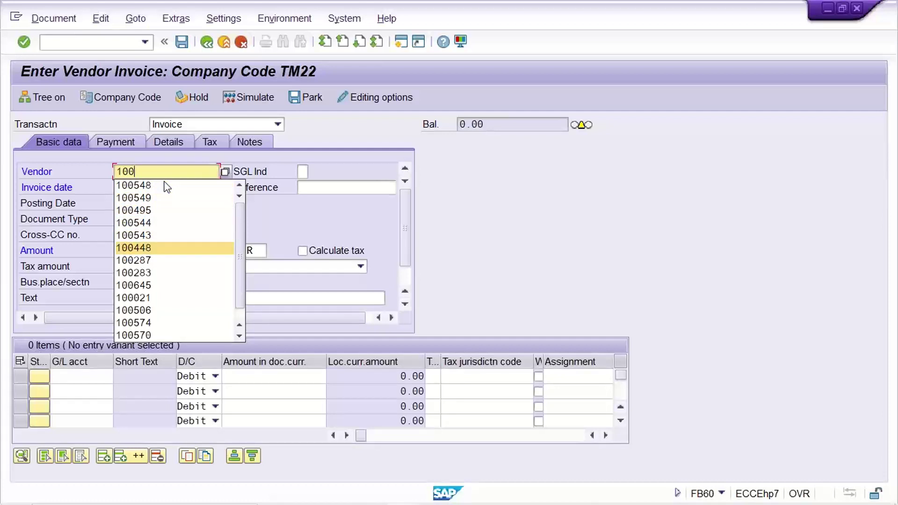
pyautogui.press('Up')
pyautogui.press('Up')
pyautogui.press('Up')
pyautogui.press('Up')
pyautogui.press('Up')
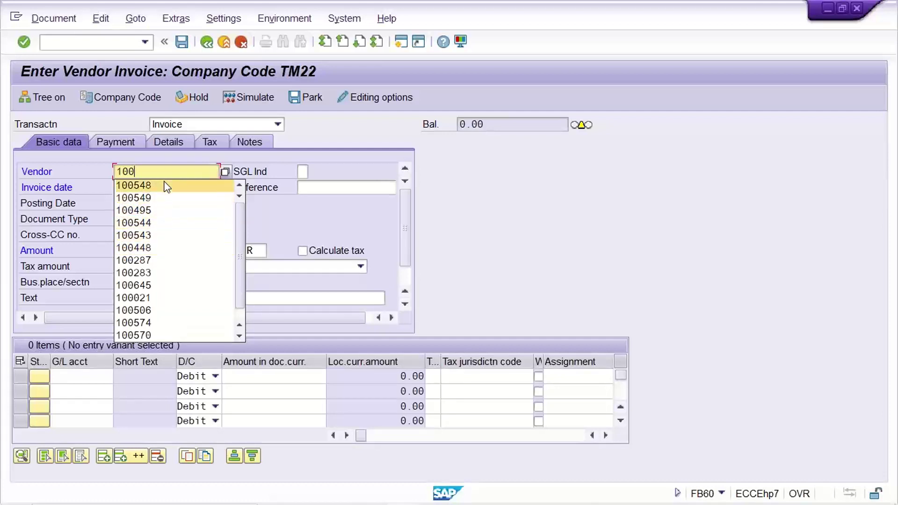
pyautogui.press('Return')
# Step: Enter invoice date 26.10.2022, posting date 02.10.2022 and amount 1000 in the invoice's basic data
pyautogui.click(148, 189)
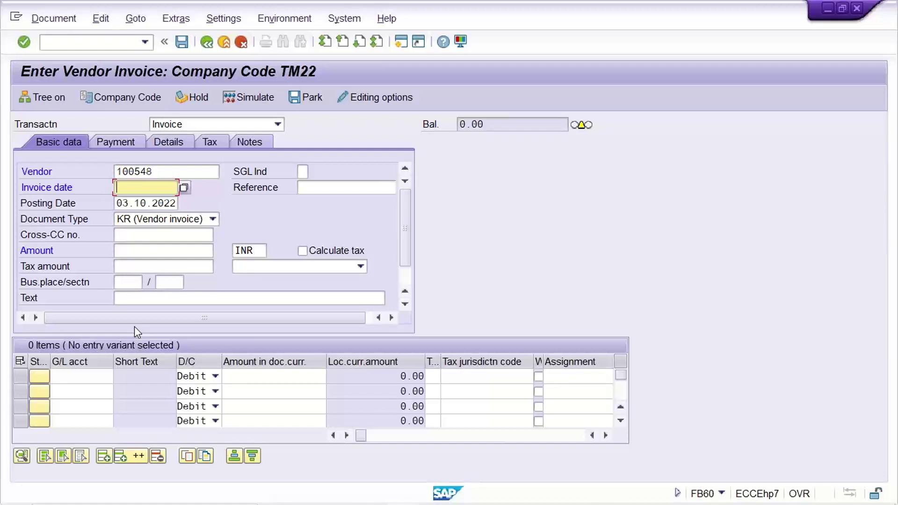
pyautogui.write('26.10.2022')
pyautogui.press('Tab')
pyautogui.press('Tab')
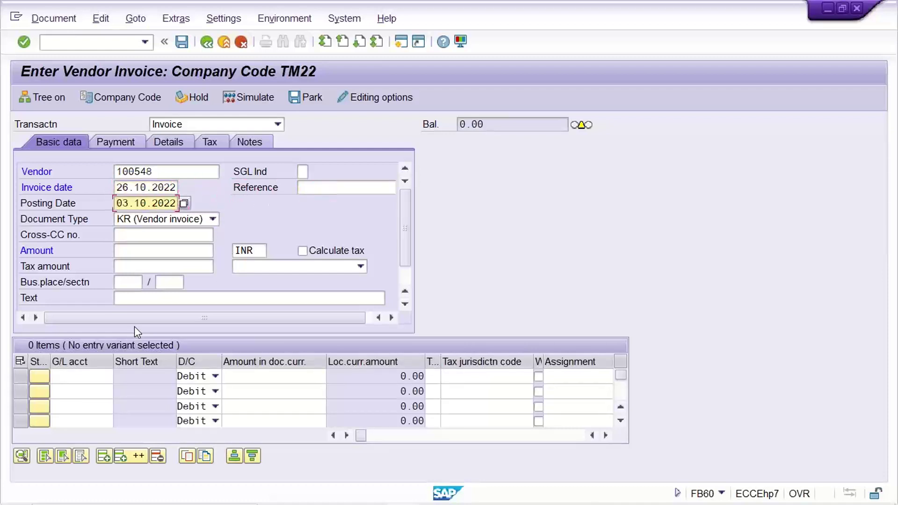
pyautogui.write('2')
pyautogui.click(149, 251)
pyautogui.write('1000')
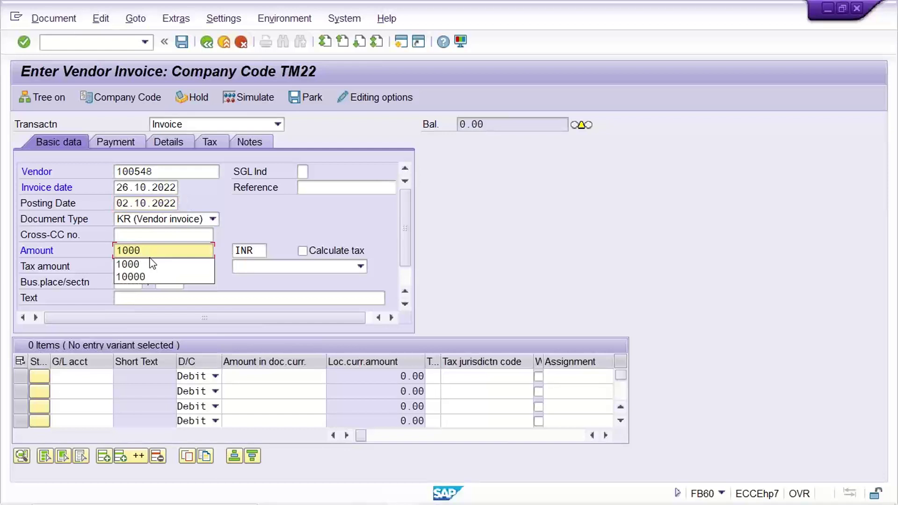
pyautogui.click(497, 258)
# Step: Add a debit line item of 1000 to G/L account 4004 in the first row
pyautogui.click(63, 376)
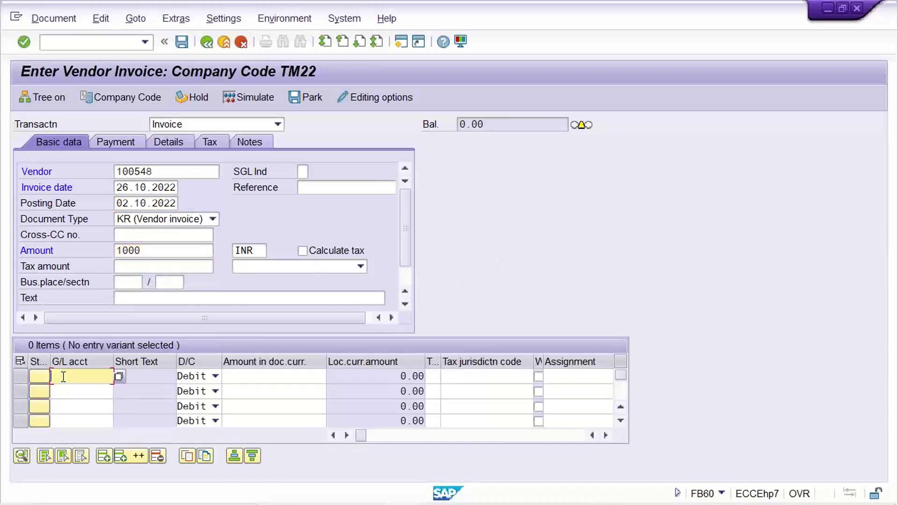
pyautogui.write('40')
pyautogui.press('Down')
pyautogui.press('Return')
pyautogui.press('Tab')
pyautogui.press('Tab')
pyautogui.write('1000')
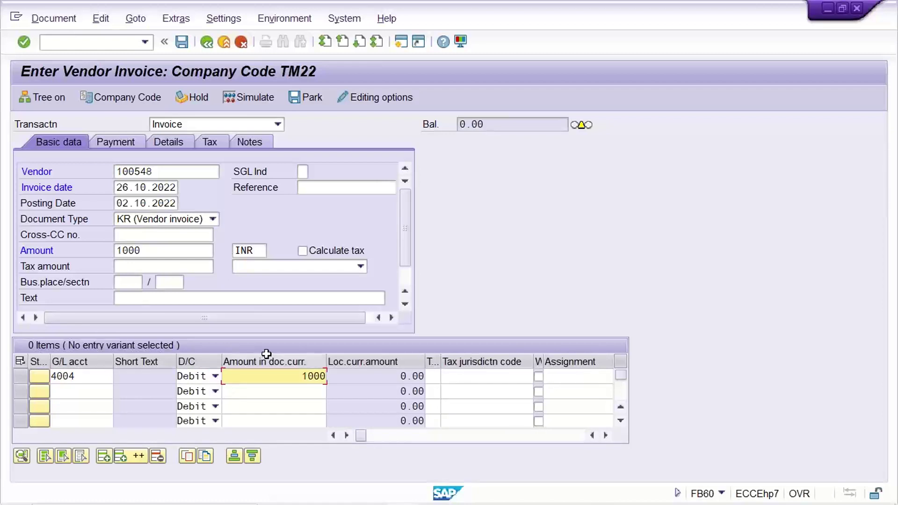
# Step: Validate the invoice entries and correct the invoice date to 26.09.2022
pyautogui.press('Return')
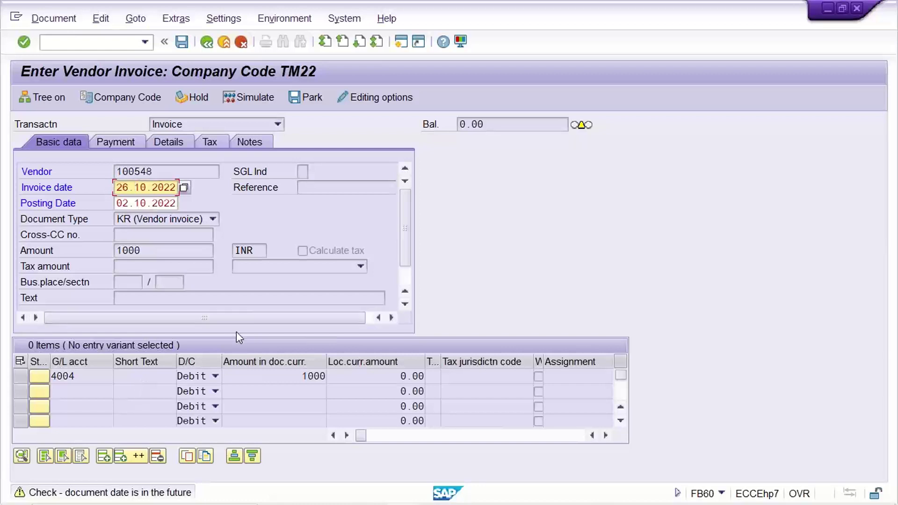
pyautogui.write('09')
pyautogui.press('Return')
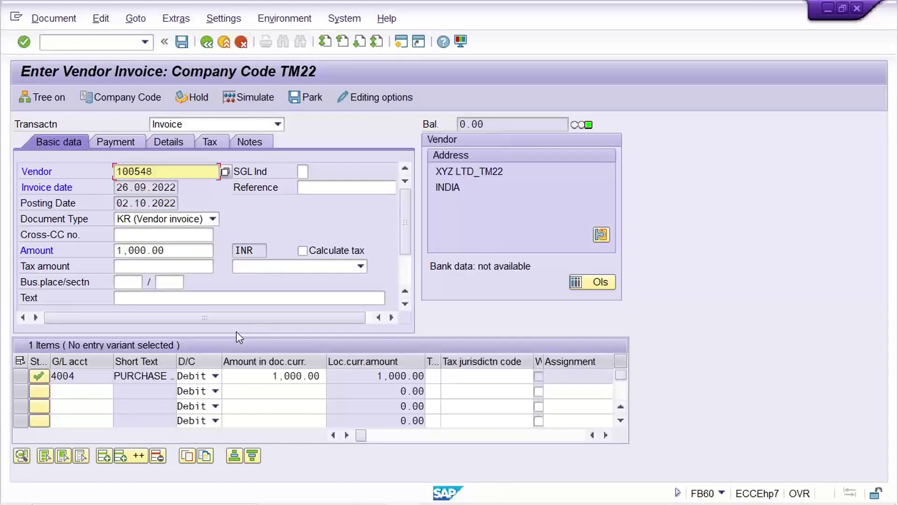
# Step: Compare the invoice date and posting date in the basic data with the baseline date in the payment data
pyautogui.click(135, 188)
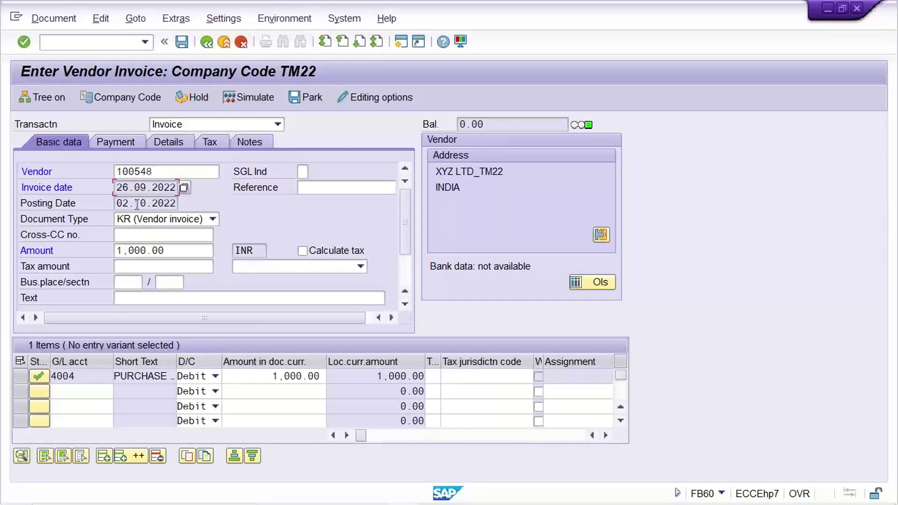
pyautogui.click(136, 204)
pyautogui.click(107, 145)
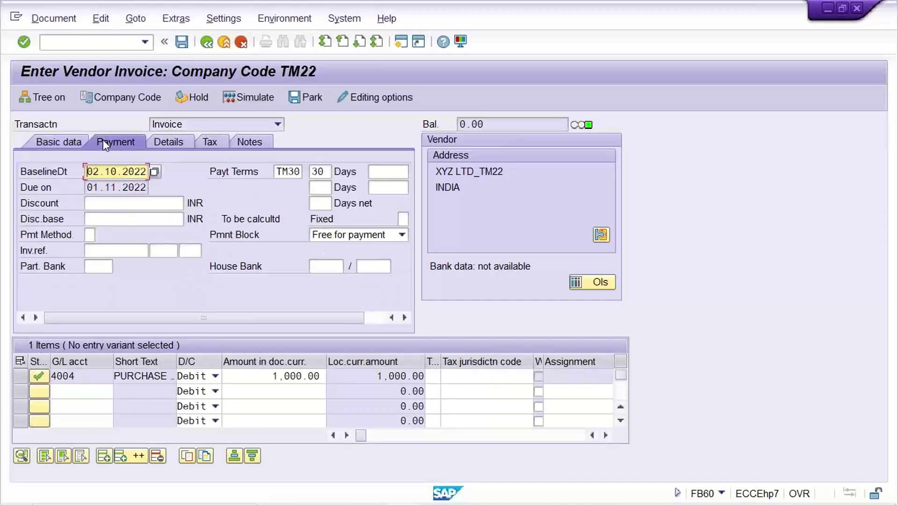
pyautogui.click(39, 172)
pyautogui.doubleClick(90, 171)
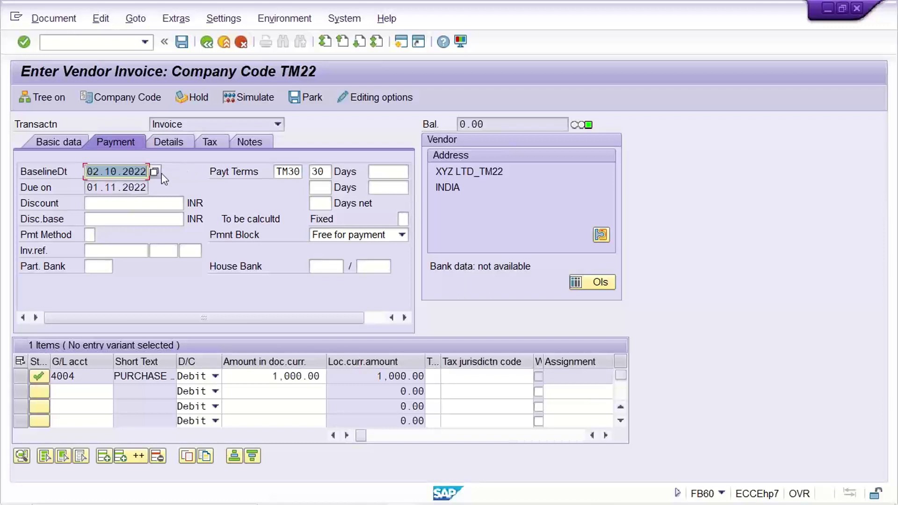
pyautogui.click(44, 139)
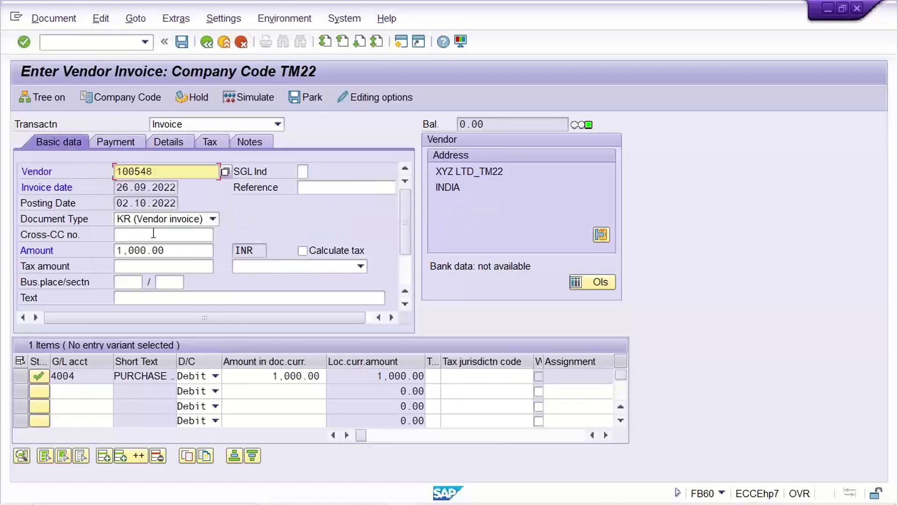
pyautogui.doubleClick(117, 204)
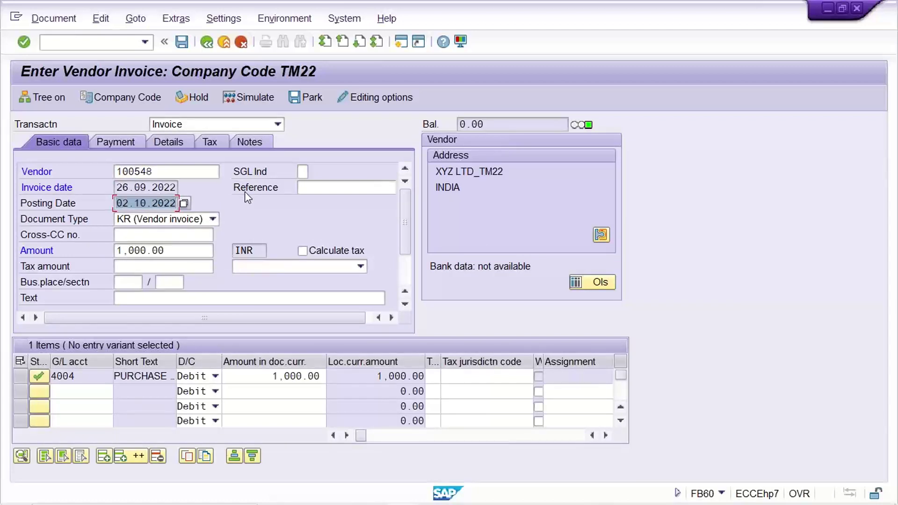
pyautogui.click(120, 144)
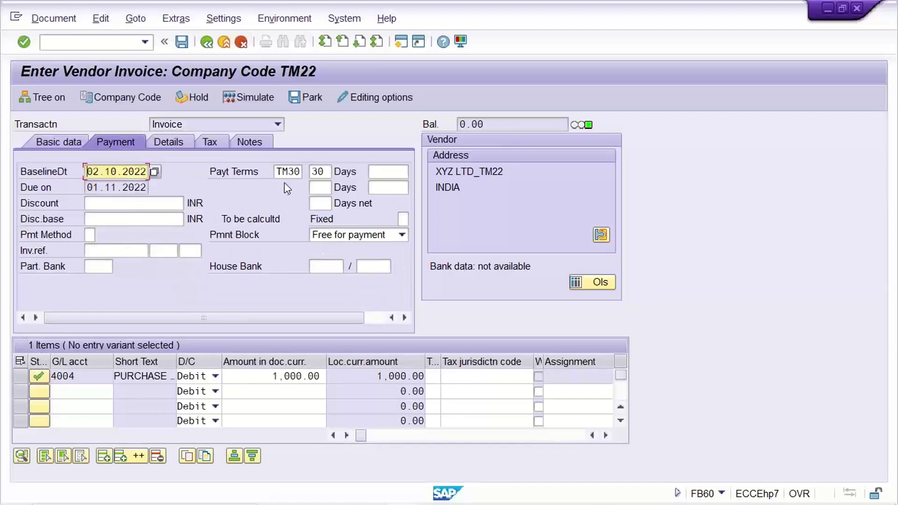
# Step: Examine how the baseline date, payment term TM30 and its 30 days determine the invoice's due date
pyautogui.click(290, 171)
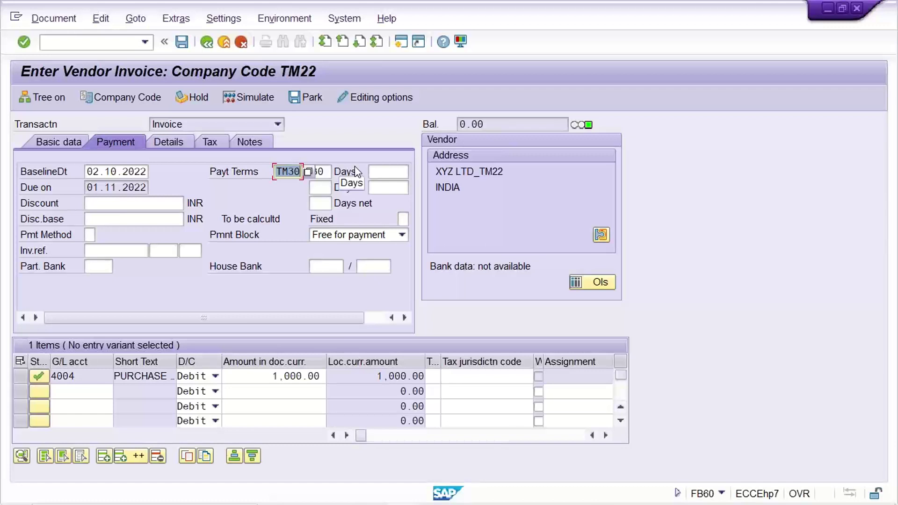
pyautogui.click(88, 177)
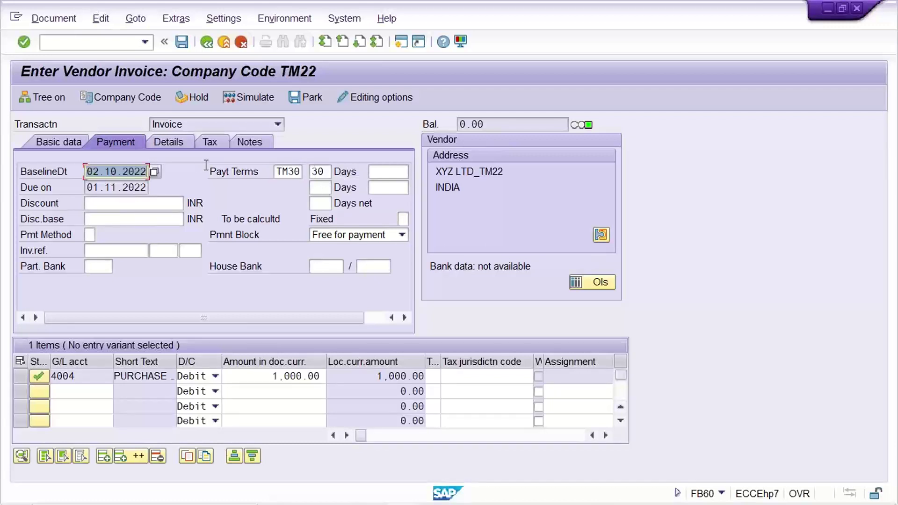
pyautogui.click(320, 171)
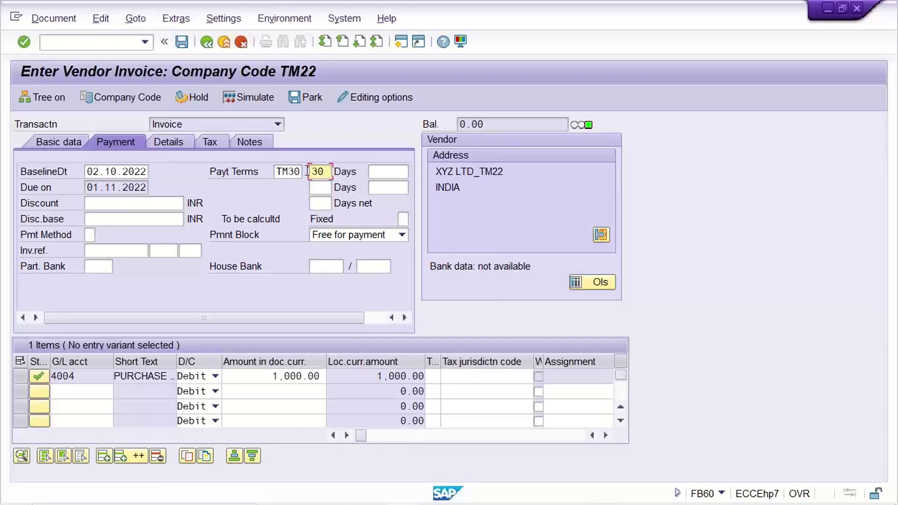
pyautogui.click(327, 173)
pyautogui.hotkey('shift', 'Tab')
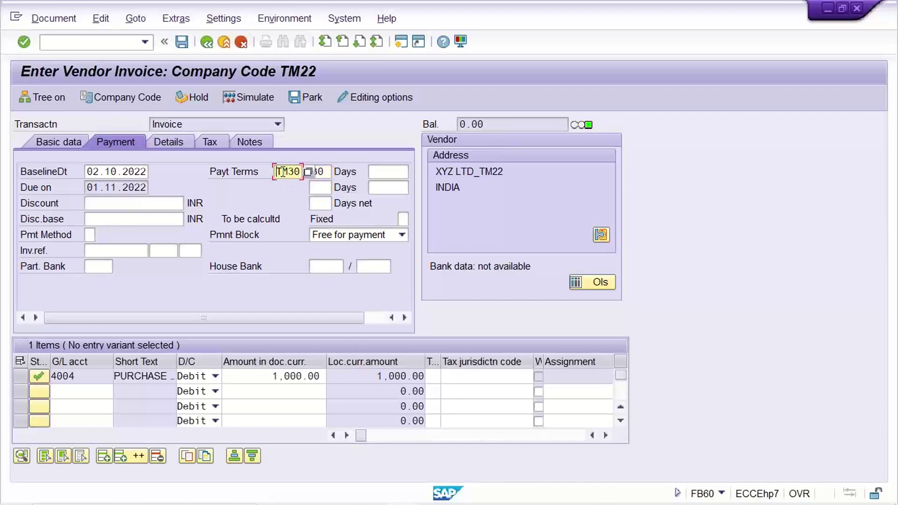
pyautogui.click(121, 169)
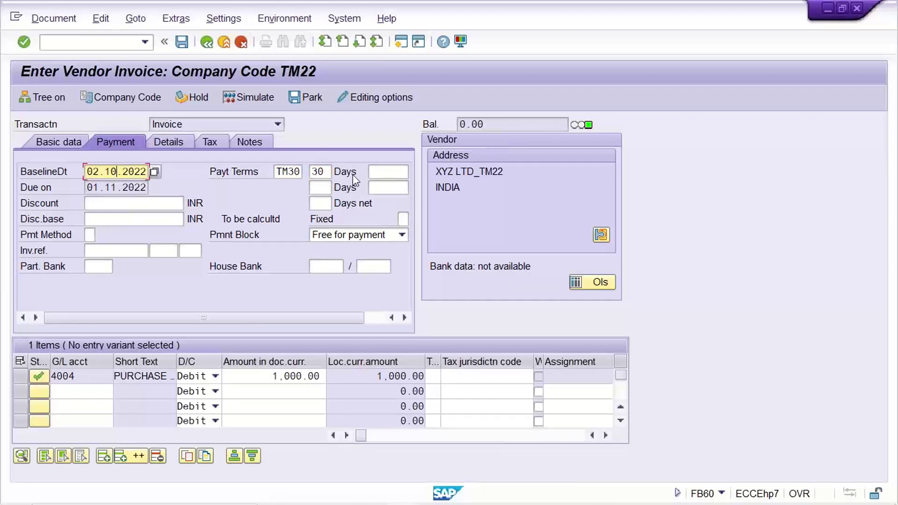
pyautogui.click(324, 172)
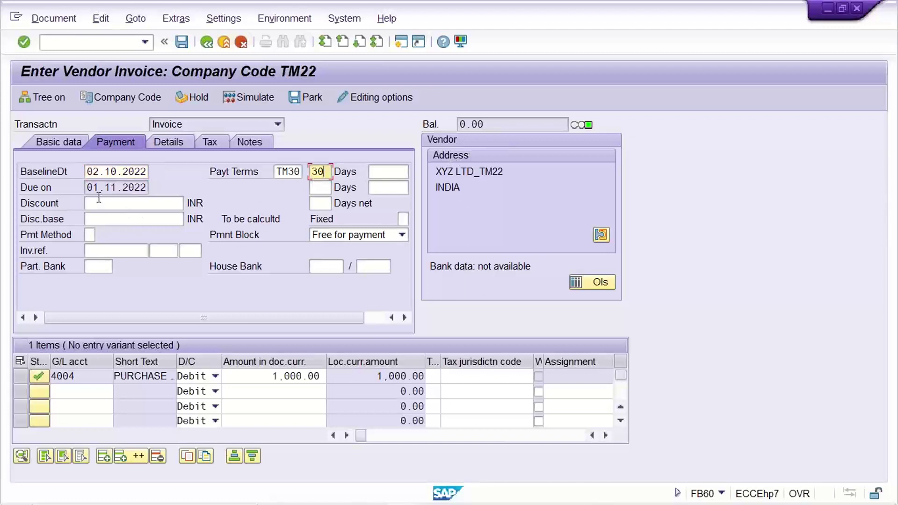
pyautogui.moveTo(88, 187); pyautogui.dragTo(148, 188)
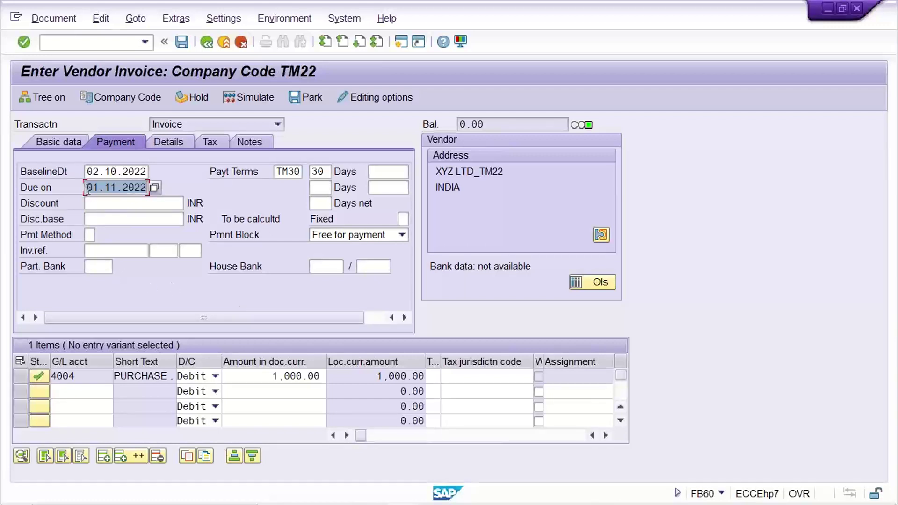
pyautogui.click(92, 167)
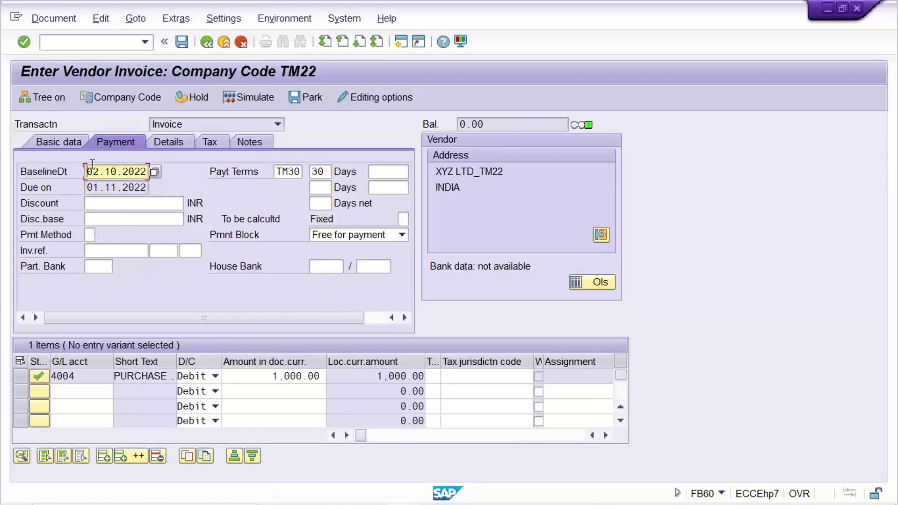
pyautogui.moveTo(93, 165); pyautogui.dragTo(157, 159)
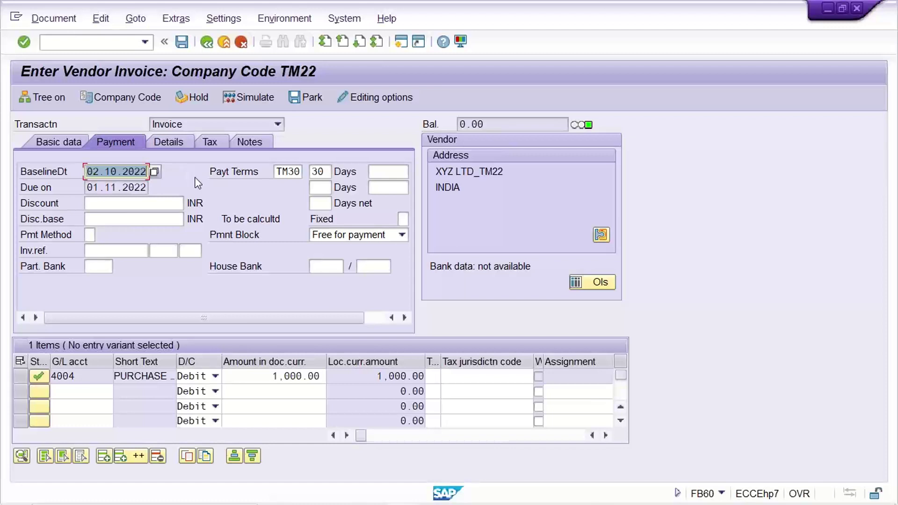
pyautogui.click(281, 171)
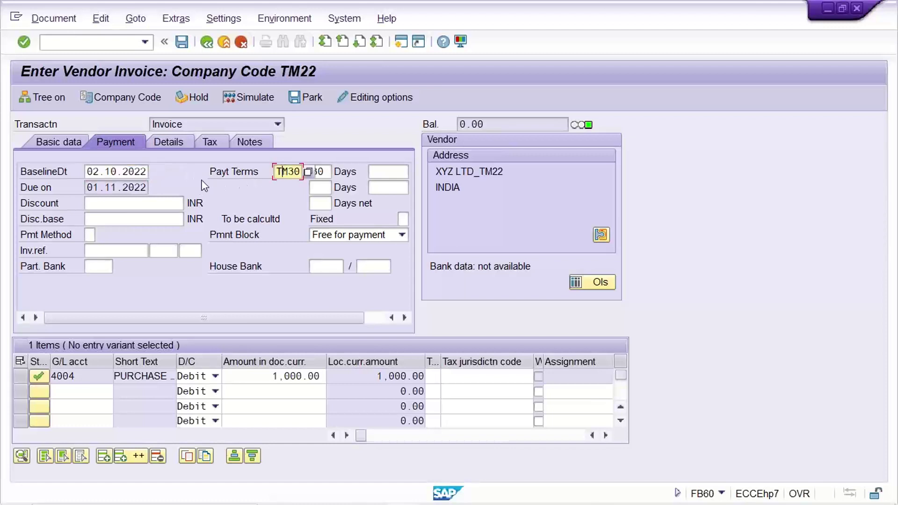
# Step: Return to the invoice's basic data and post the vendor invoice
pyautogui.click(49, 139)
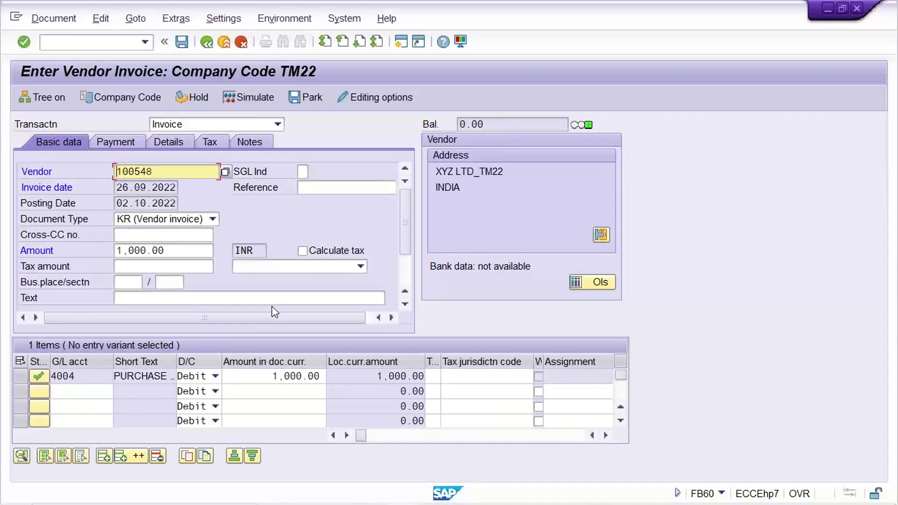
pyautogui.press('Return')
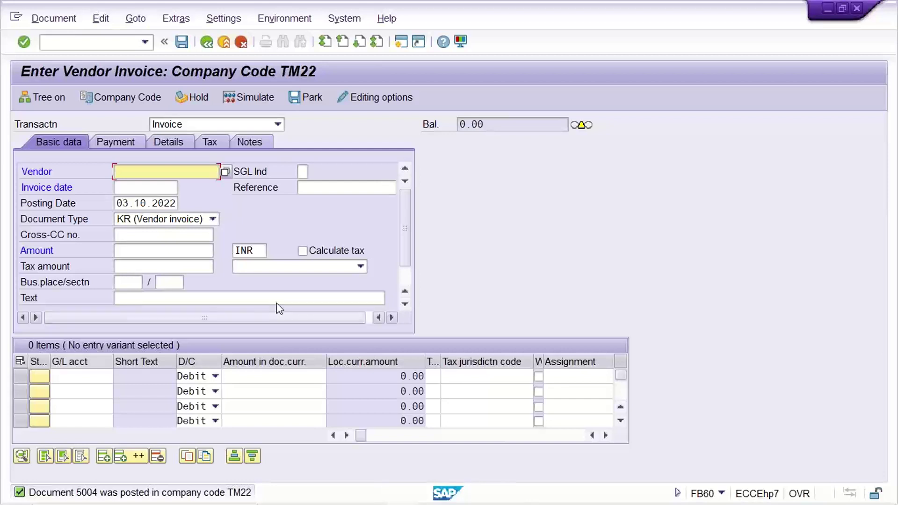
# Step: Open transaction FBL1N, display the XYZ LTD_TM22 vendor's open items in company code TM22 and check the new invoice's amount and due status
pyautogui.click(82, 42)
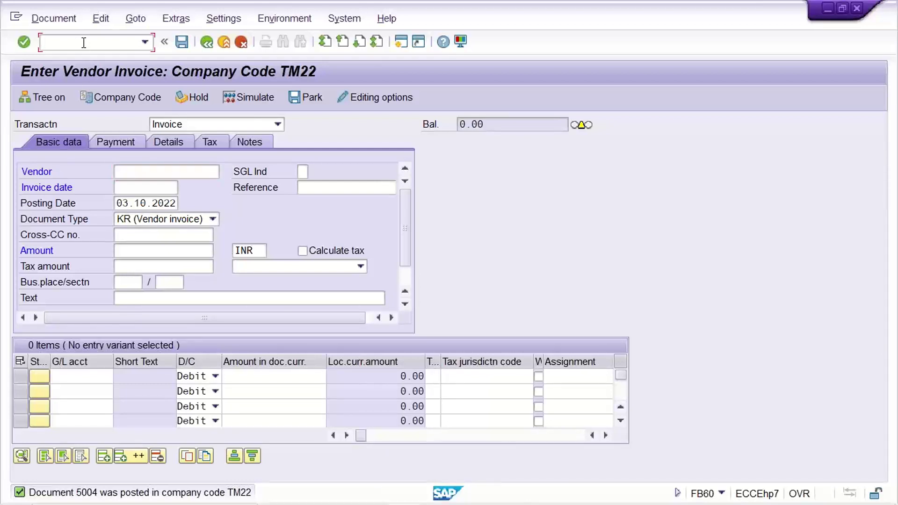
pyautogui.write('/NFBL1N')
pyautogui.press('Return')
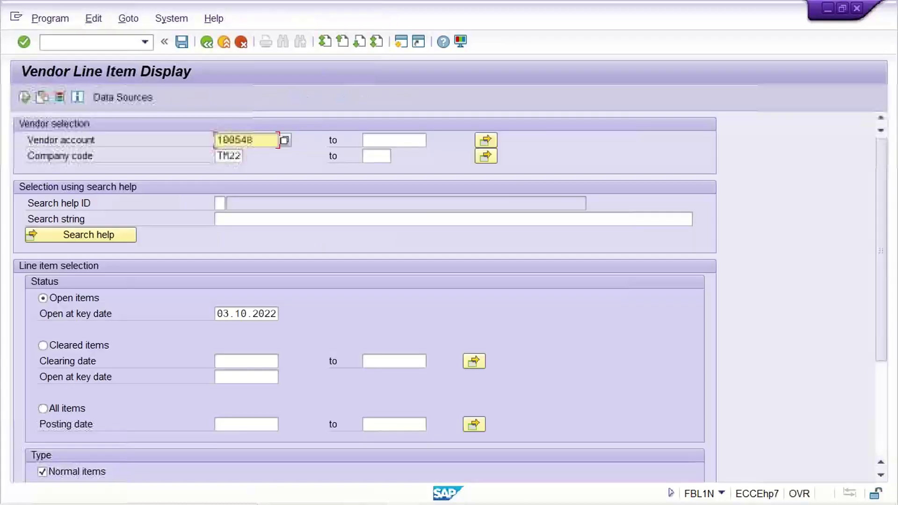
pyautogui.click(23, 97)
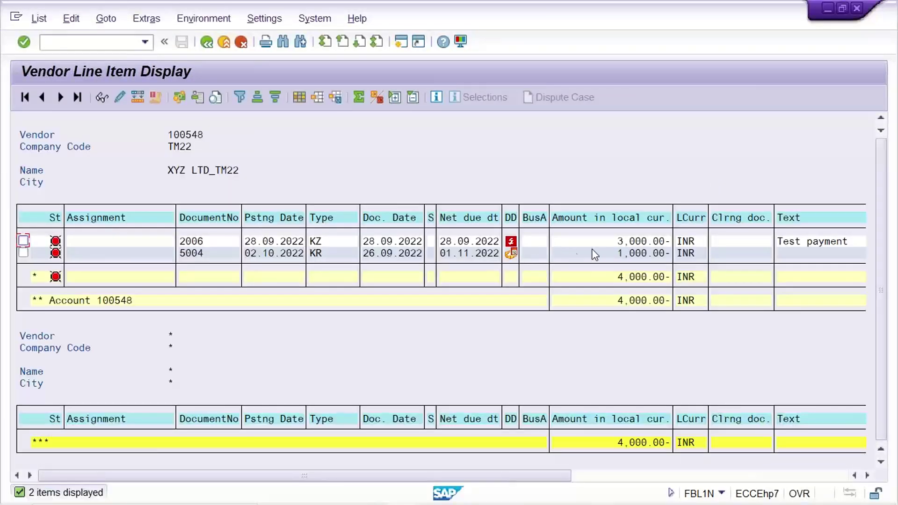
pyautogui.click(611, 255)
pyautogui.moveTo(511, 254)
# Step: Switch to Excel and view the terms of payment table on Sheet2
pyautogui.moveTo(655, 504)
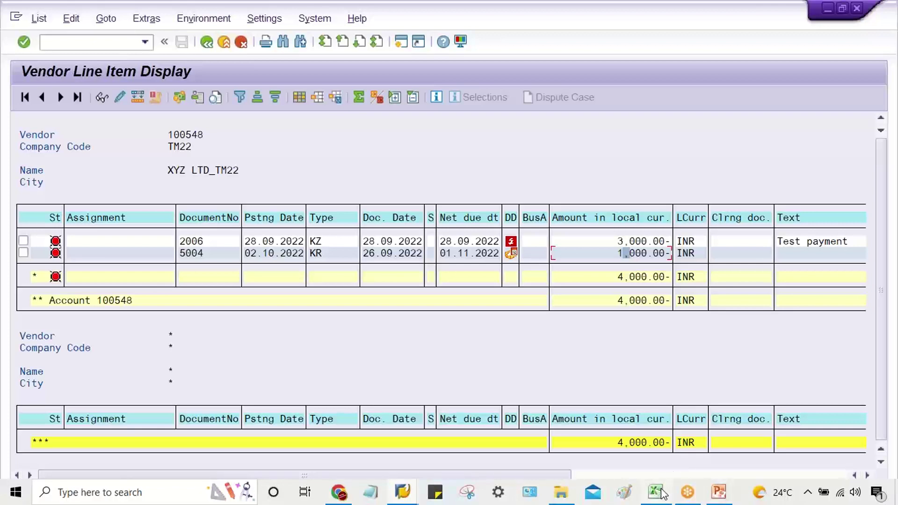
pyautogui.click(657, 440)
pyautogui.click(449, 388)
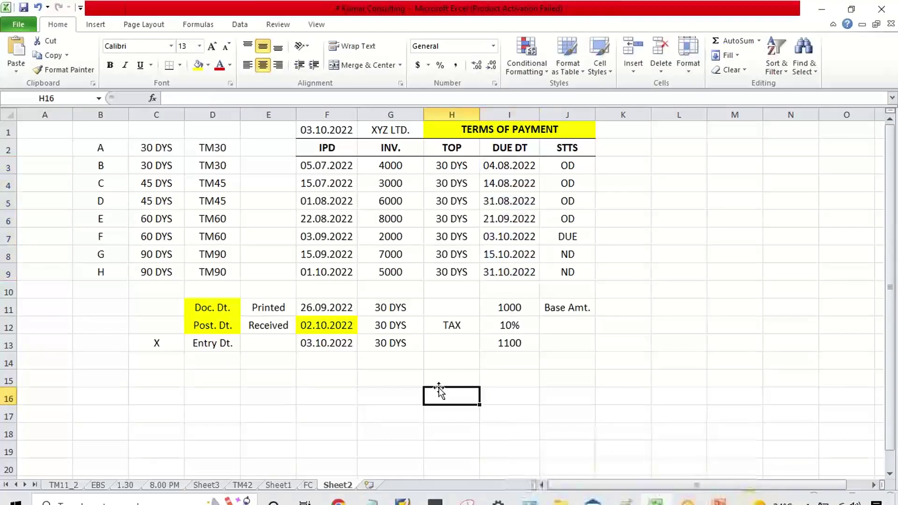
pyautogui.click(336, 377)
pyautogui.click(378, 364)
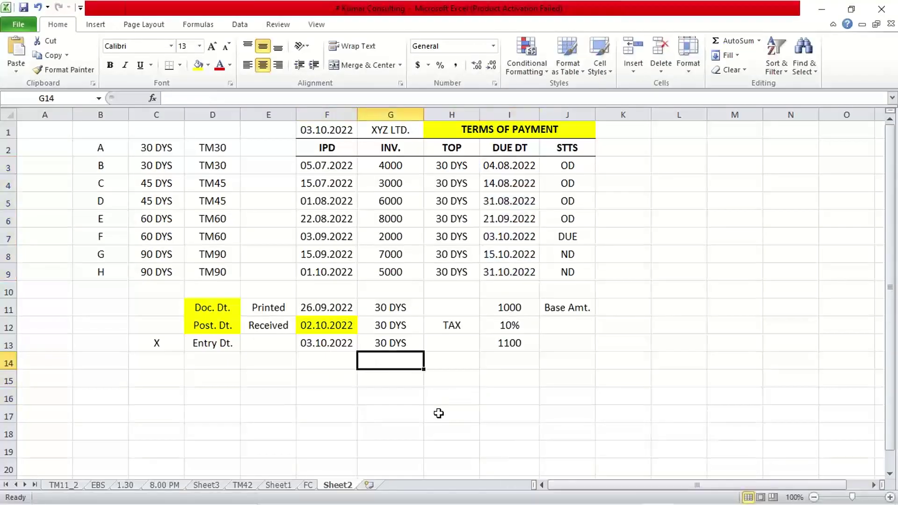
# Step: Switch back to the SAP vendor invoice entry session and select the empty Vendor field
pyautogui.moveTo(505, 503)
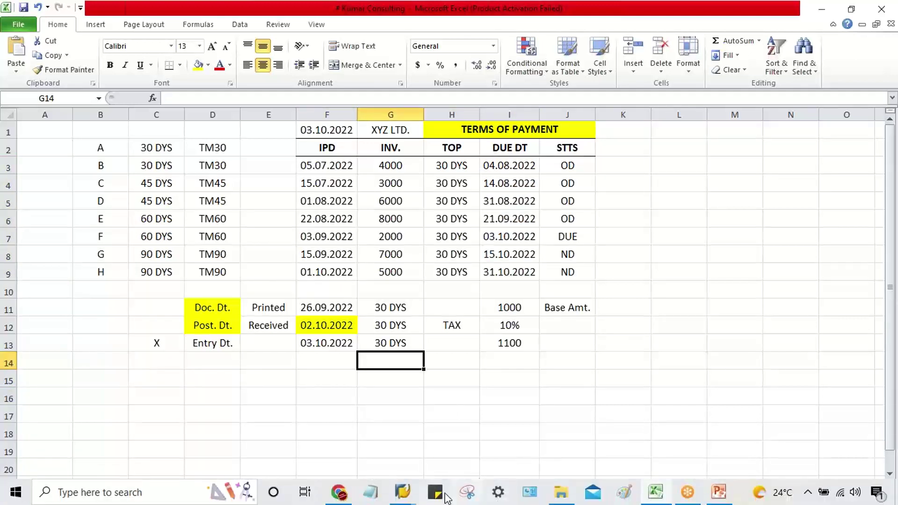
pyautogui.moveTo(401, 495)
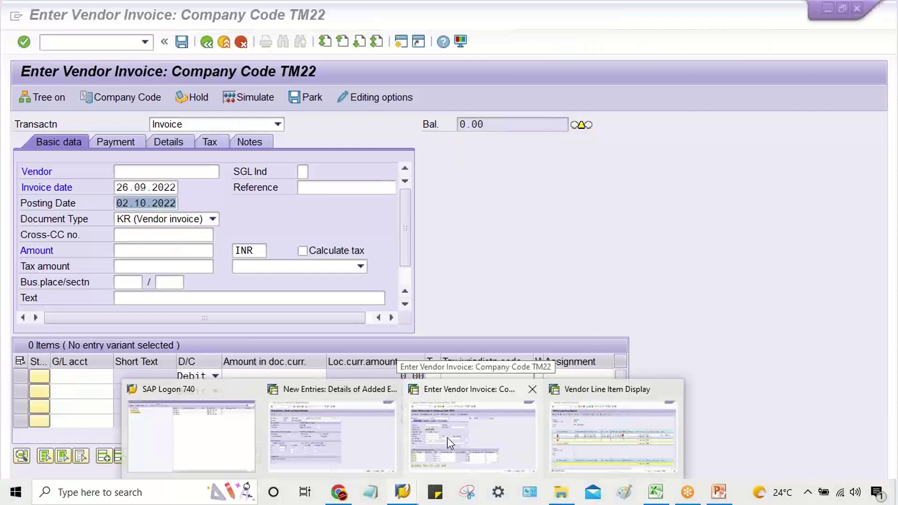
pyautogui.click(447, 437)
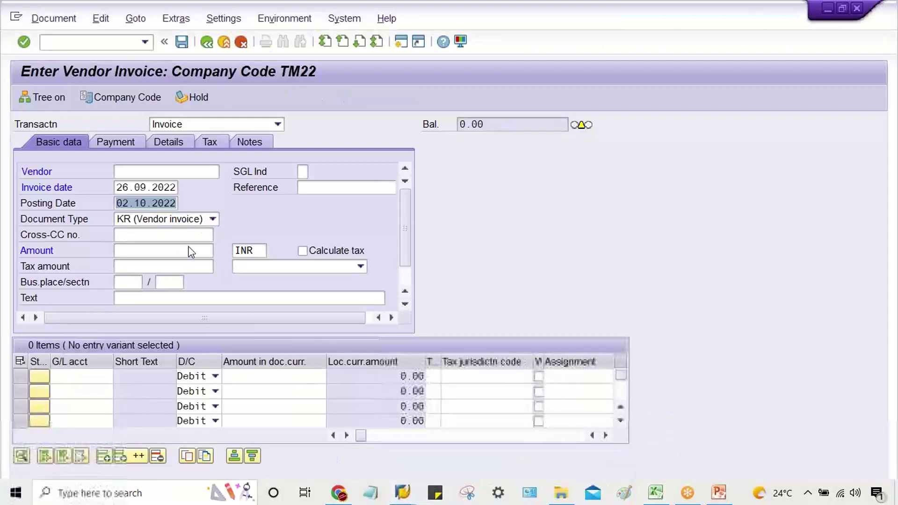
pyautogui.click(174, 171)
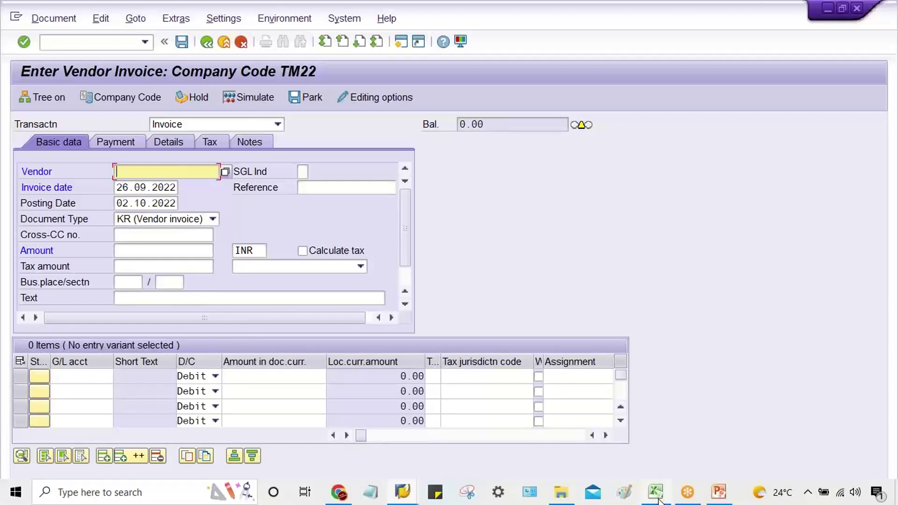
# Step: Switch to Excel and fill the 6000 invoice amount in cell G5 with yellow, comparing it with the other XYZ LTD. invoices
pyautogui.click(403, 494)
pyautogui.click(205, 395)
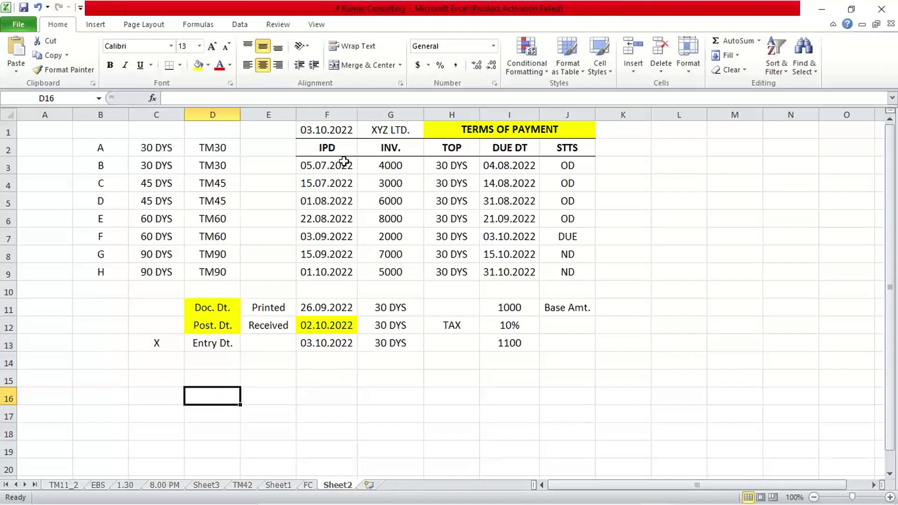
pyautogui.moveTo(383, 168); pyautogui.dragTo(390, 270)
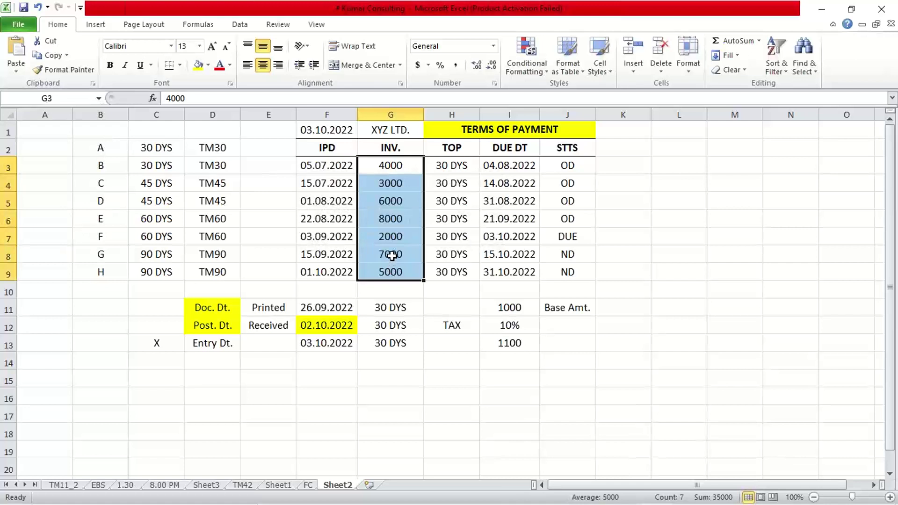
pyautogui.click(396, 202)
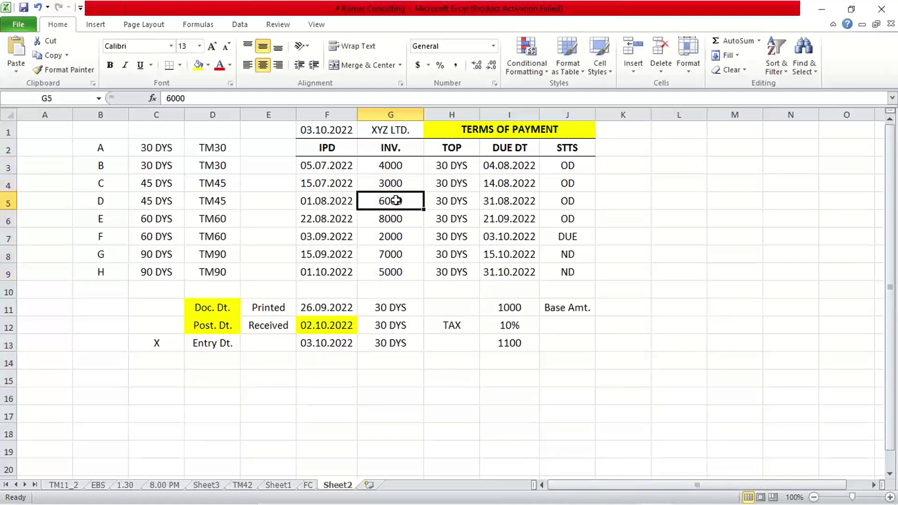
pyautogui.click(199, 65)
pyautogui.moveTo(394, 167); pyautogui.dragTo(399, 180)
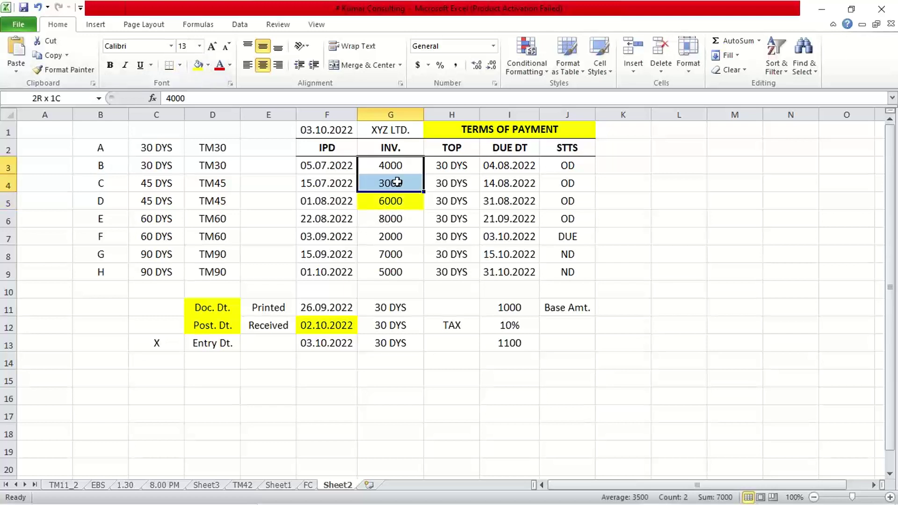
pyautogui.moveTo(399, 221); pyautogui.dragTo(399, 264)
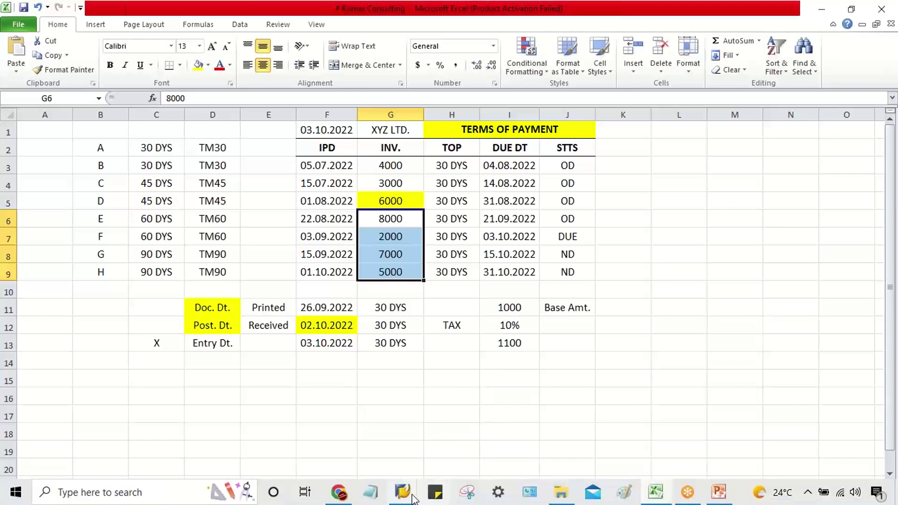
# Step: Switch to the SAP vendor line item display and check the amounts and due status of the XYZ LTD_TM22 open items
pyautogui.click(403, 491)
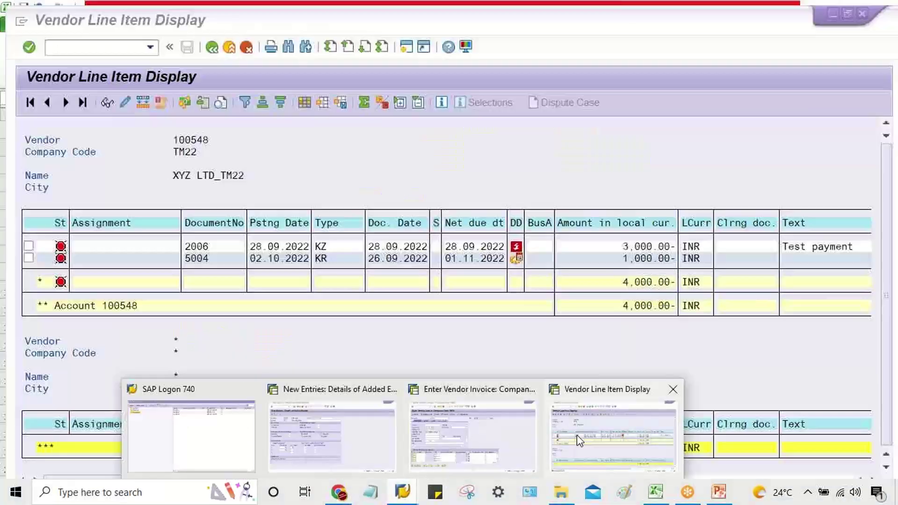
pyautogui.click(576, 435)
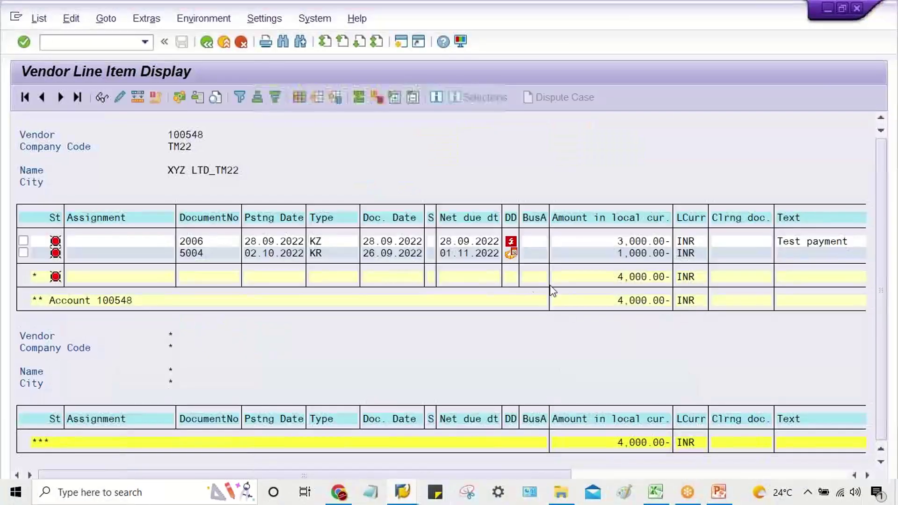
pyautogui.moveTo(513, 255)
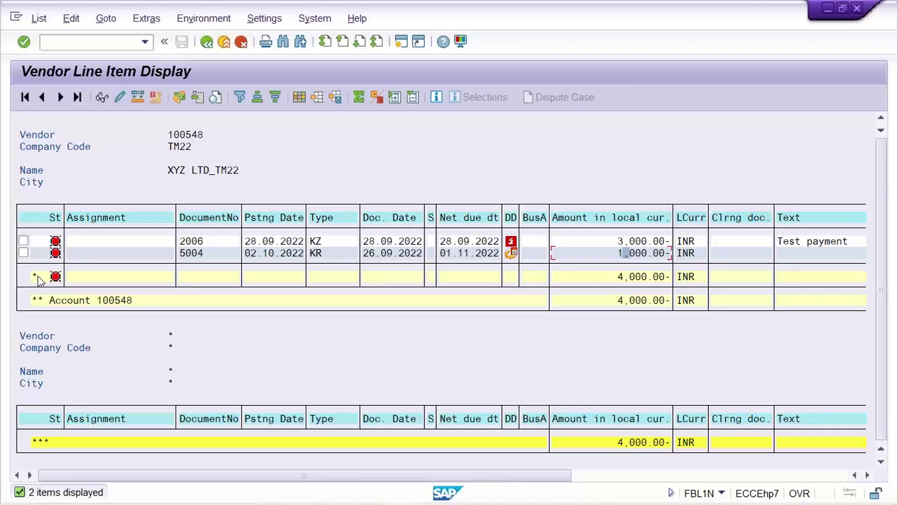
pyautogui.click(613, 242)
pyautogui.moveTo(513, 256)
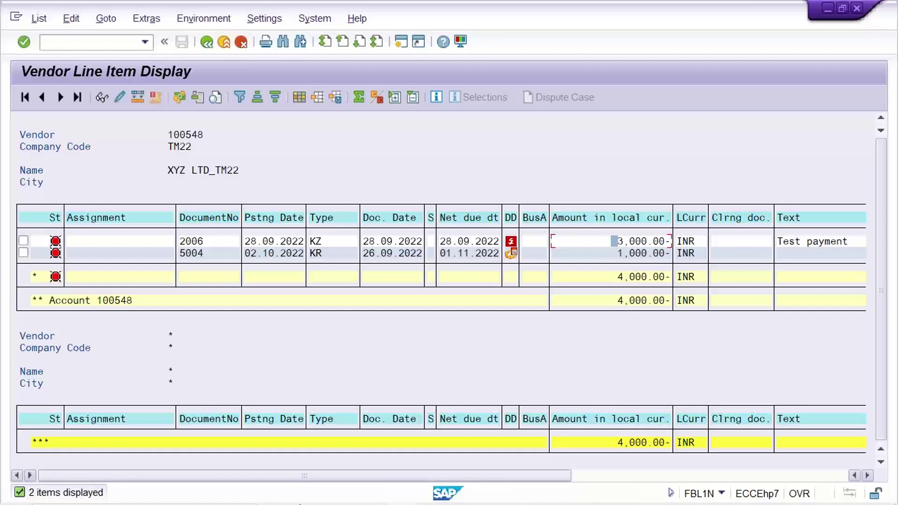
# Step: Switch to the vendor invoice entry session and choose the XYZ LTD_TM22 vendor for a new invoice
pyautogui.moveTo(460, 504)
pyautogui.click(400, 494)
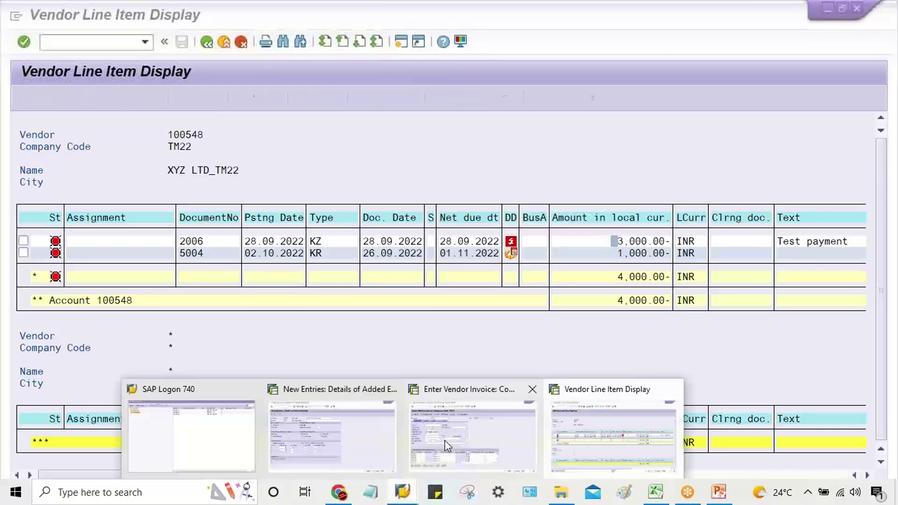
pyautogui.click(457, 480)
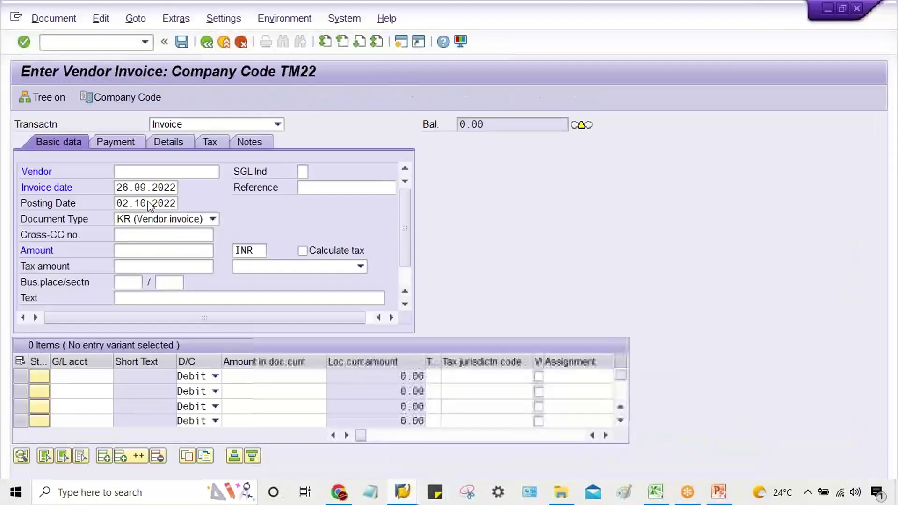
pyautogui.click(151, 173)
pyautogui.click(164, 183)
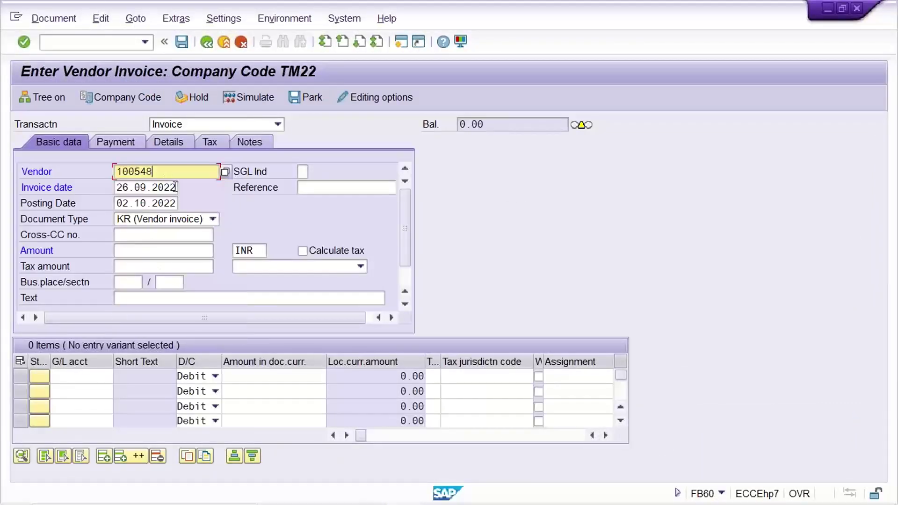
# Step: Set both the invoice date and the posting date to 01.07.2022
pyautogui.press('Tab')
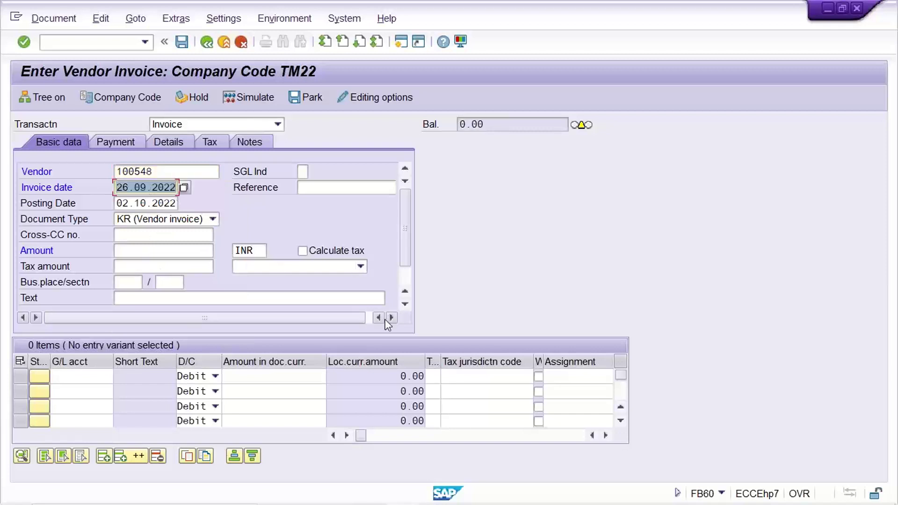
pyautogui.write('01')
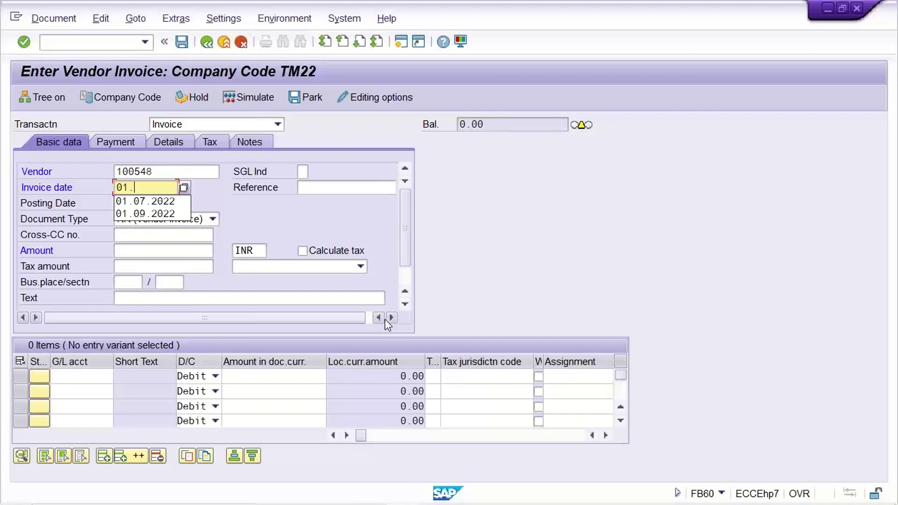
pyautogui.write('.')
pyautogui.press('Down')
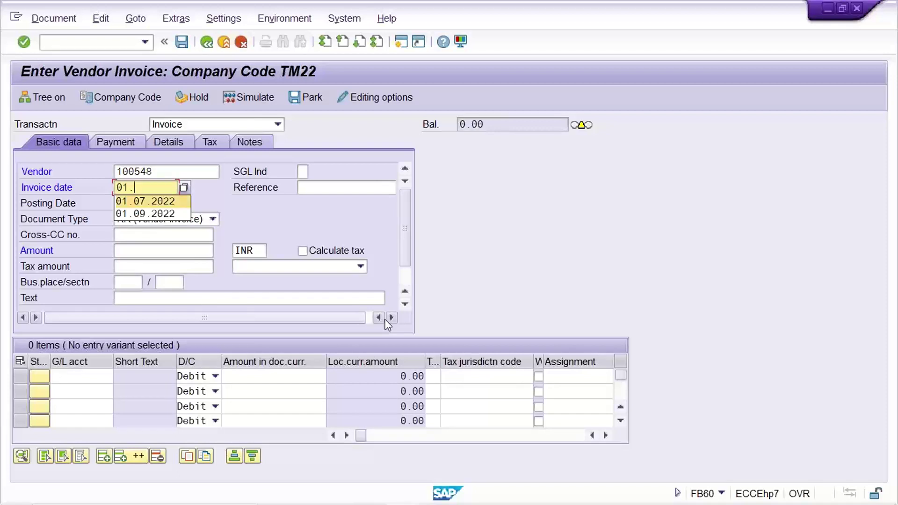
pyautogui.press('Return')
pyautogui.press('Tab')
pyautogui.press('Tab')
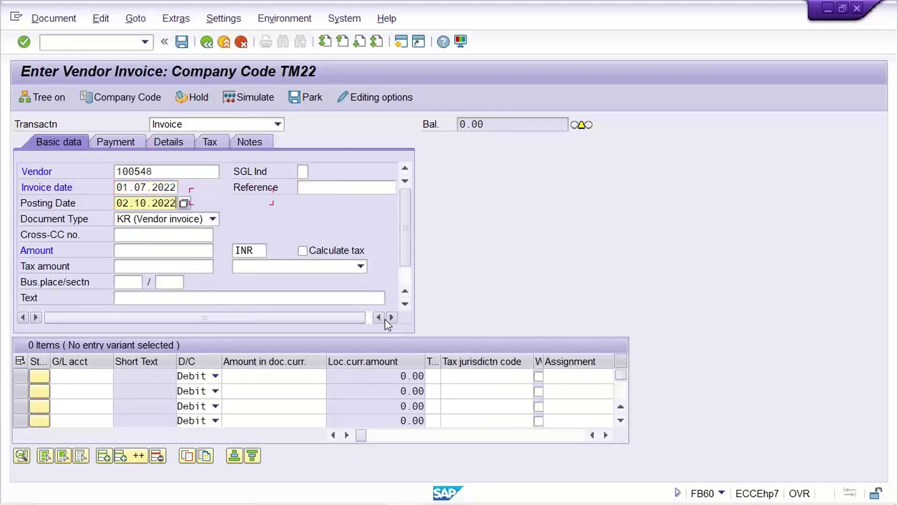
pyautogui.hotkey('ctrl', 'a')
pyautogui.write('01.07.2022')
# Step: Enter an invoice amount of 2000 INR with a 2000 debit line on G/L account 4004, and post the invoice
pyautogui.press('Tab')
pyautogui.press('Tab')
pyautogui.press('Tab')
pyautogui.write('2000')
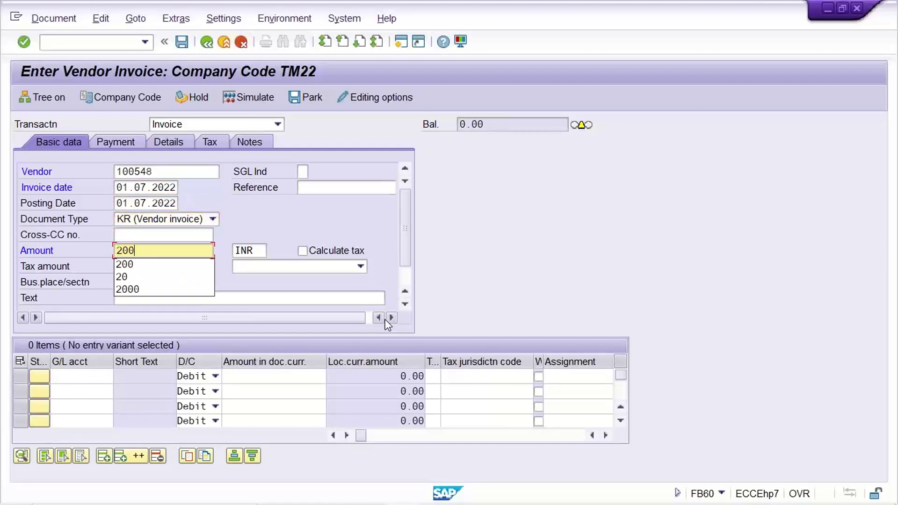
pyautogui.press('Return')
pyautogui.write('4')
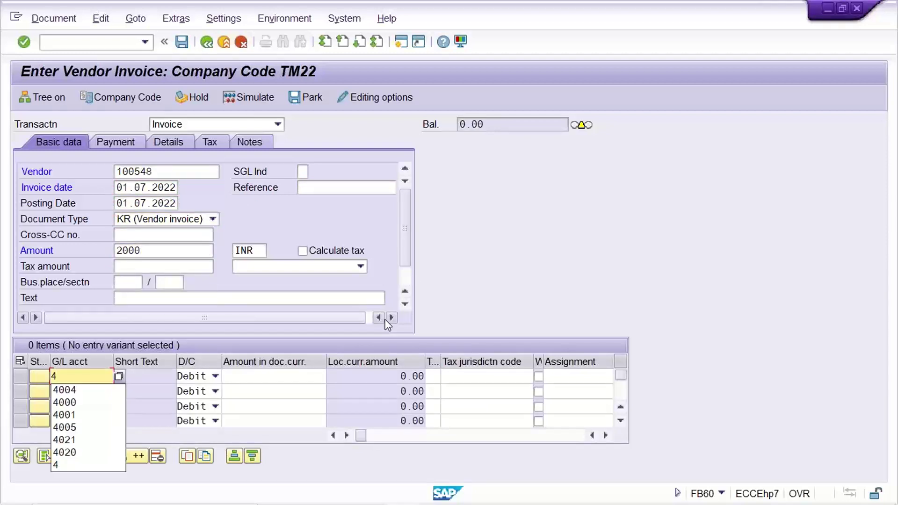
pyautogui.press('Down')
pyautogui.press('Tab')
pyautogui.press('Tab')
pyautogui.write('2')
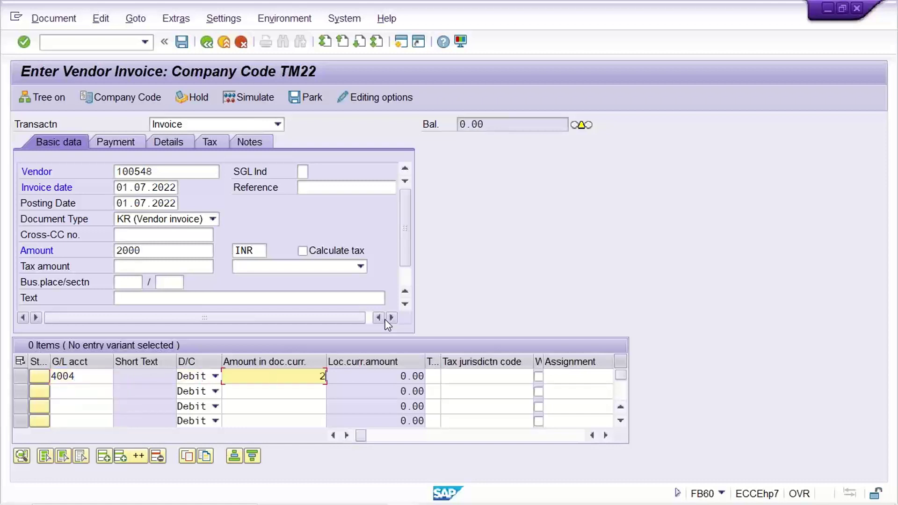
pyautogui.write('000')
pyautogui.press('Return')
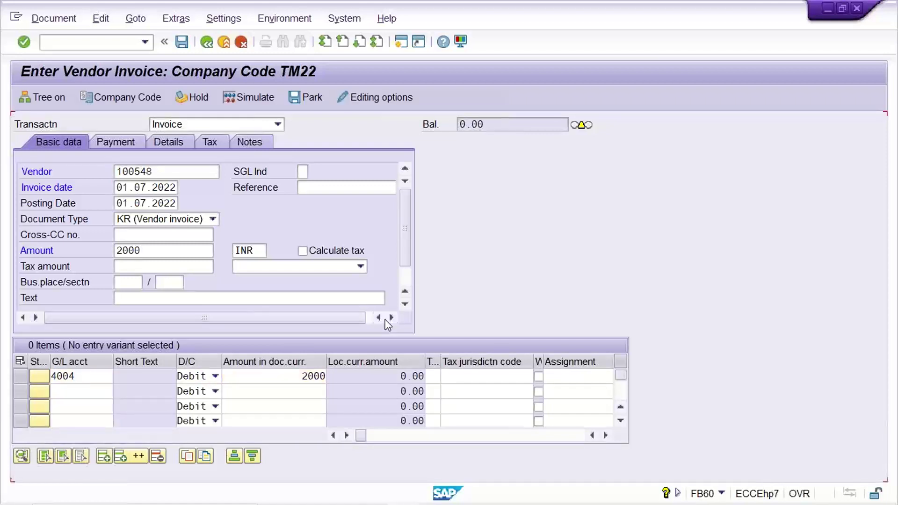
pyautogui.hotkey('ctrl', 's')
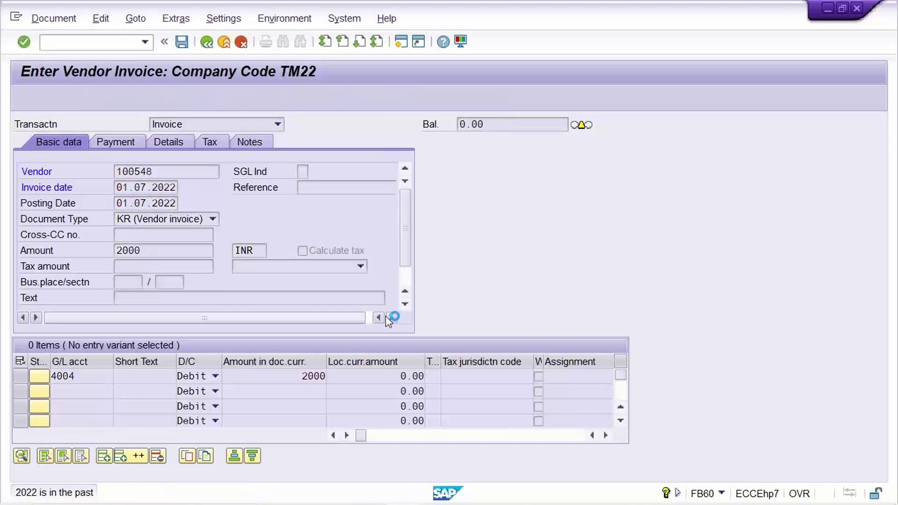
pyautogui.press('Return')
# Step: Choose the XYZ LTD_TM22 vendor for a second invoice and set its invoice and posting dates to 15.07.2022
pyautogui.click(165, 173)
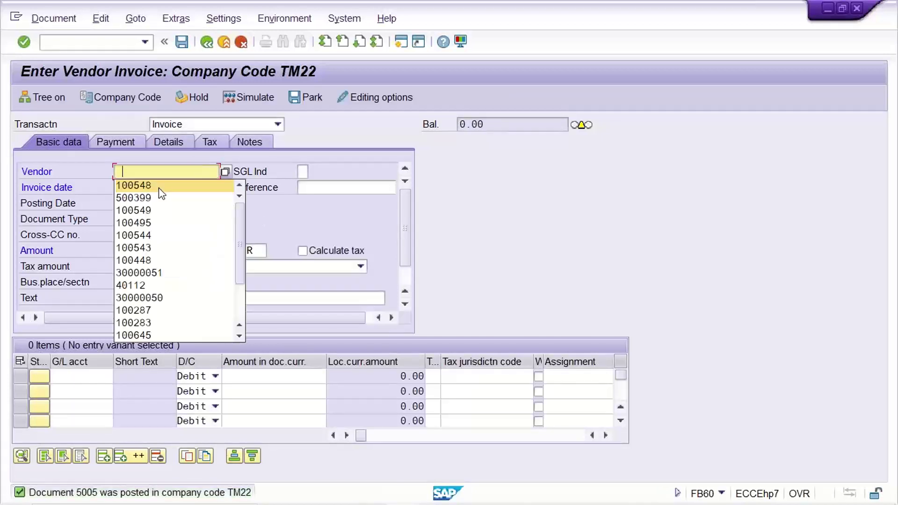
pyautogui.click(159, 185)
pyautogui.click(138, 188)
pyautogui.write('1')
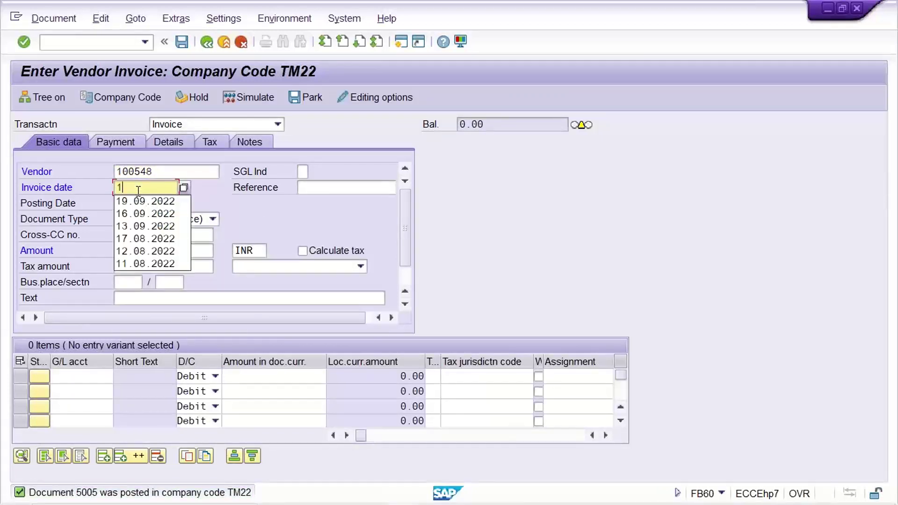
pyautogui.write('5.07.2022')
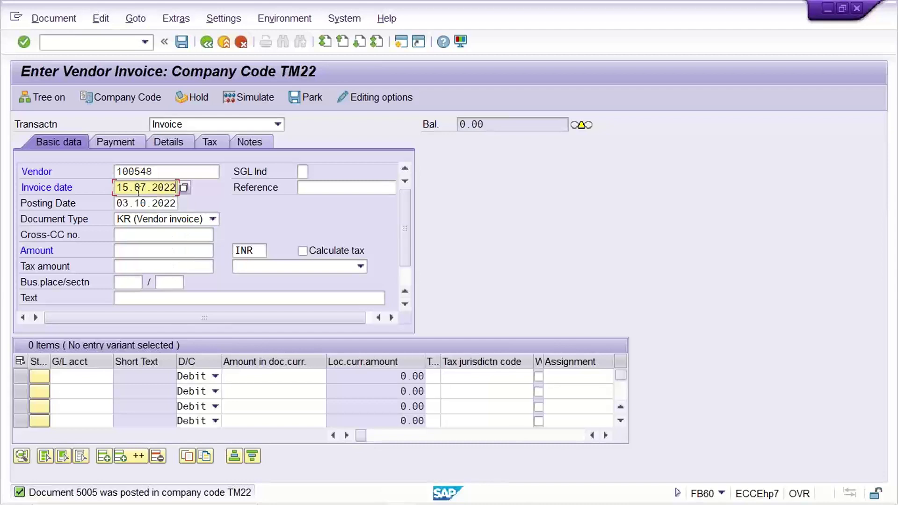
pyautogui.press('Tab')
pyautogui.press('Tab')
pyautogui.write('15.07.2022')
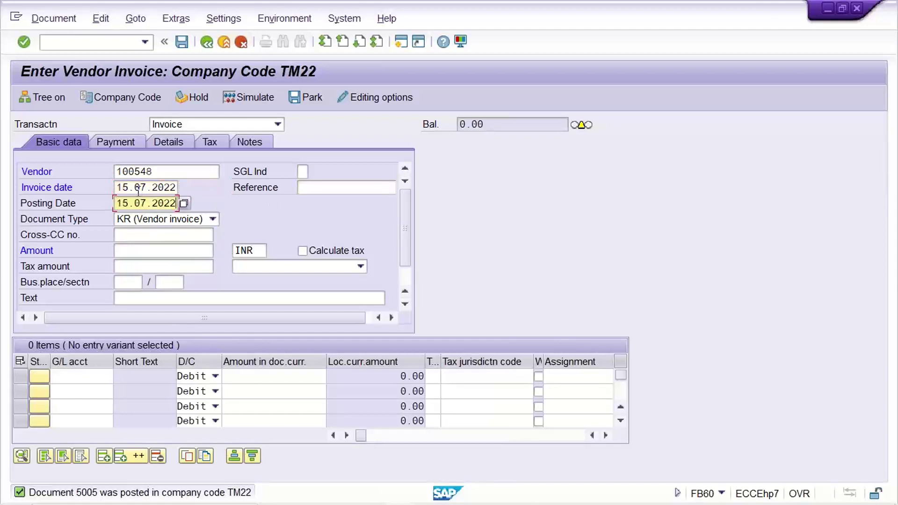
# Step: Enter an invoice amount of 3000 INR with a 3000 debit line on G/L account 4004, and post the invoice
pyautogui.press('Tab')
pyautogui.press('Tab')
pyautogui.press('Tab')
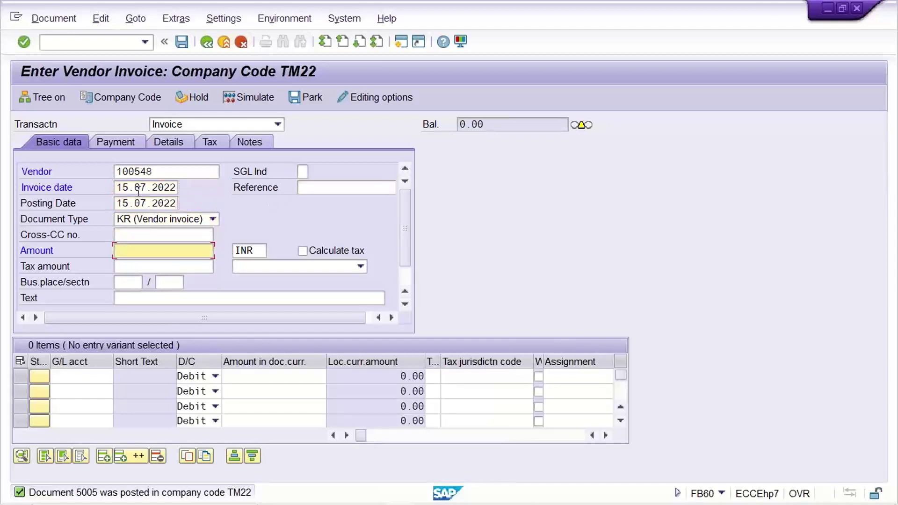
pyautogui.write('3000')
pyautogui.press('Tab')
pyautogui.write('4004')
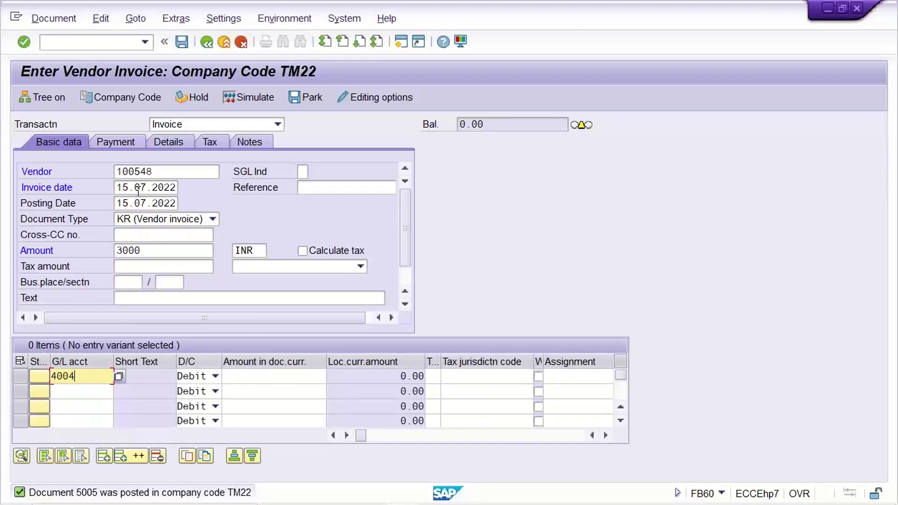
pyautogui.press('Tab')
pyautogui.write('300')
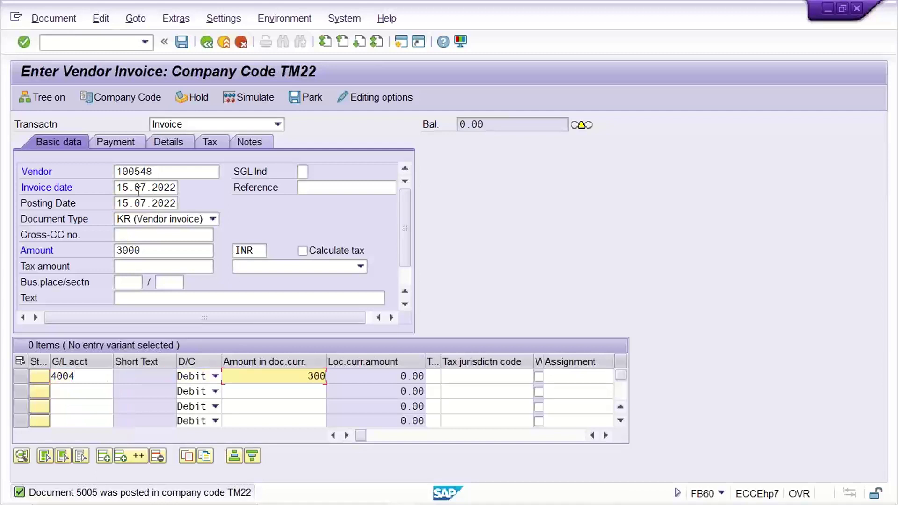
pyautogui.press('Return')
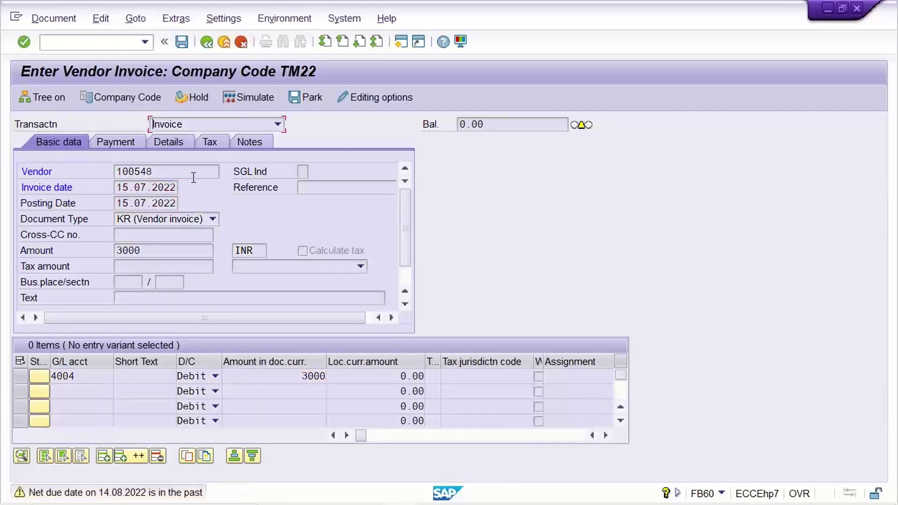
pyautogui.hotkey('ctrl', 's')
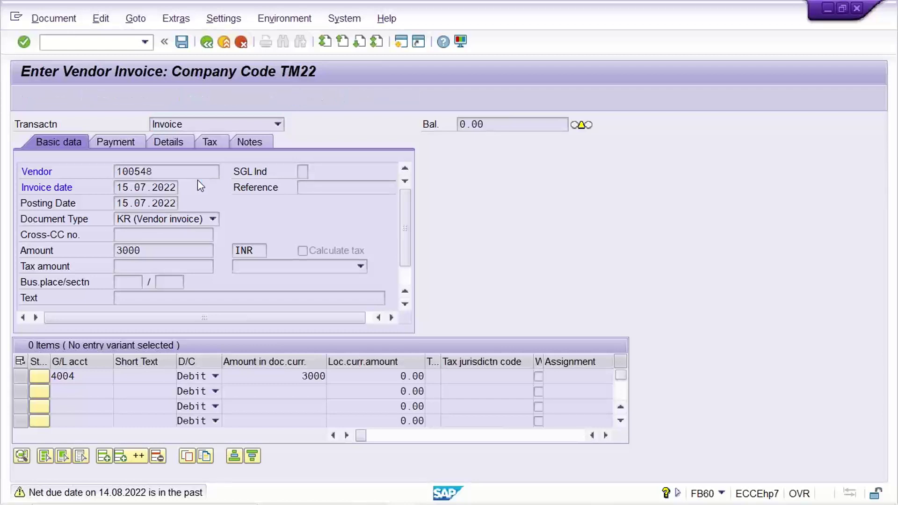
# Step: Choose the XYZ LTD_TM22 vendor for a third invoice
pyautogui.click(175, 174)
pyautogui.click(156, 184)
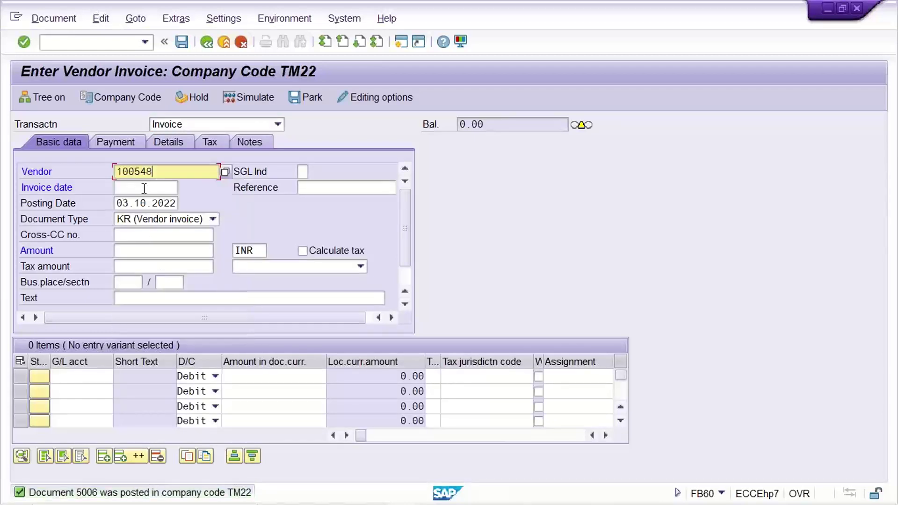
# Step: Set the third invoice's invoice date and posting date to 20.07.2022
pyautogui.click(141, 189)
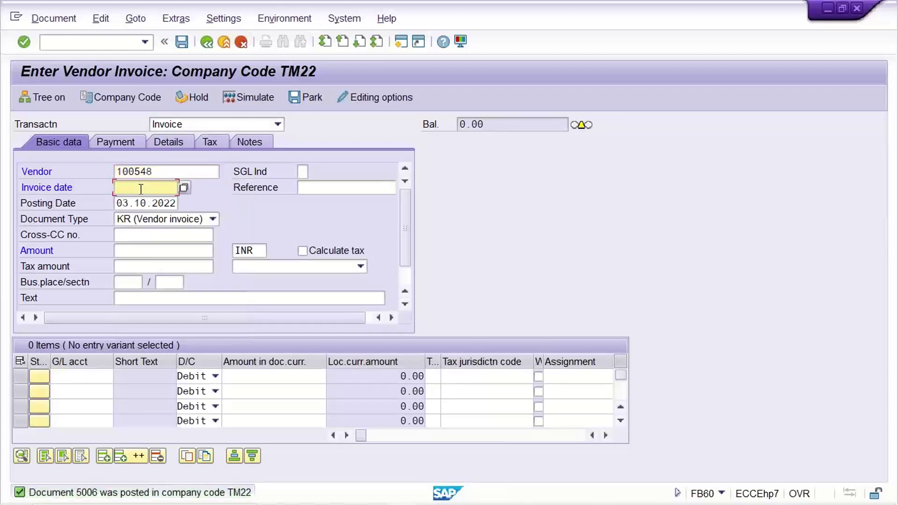
pyautogui.write('20.07.2022')
pyautogui.press('Tab')
pyautogui.press('Tab')
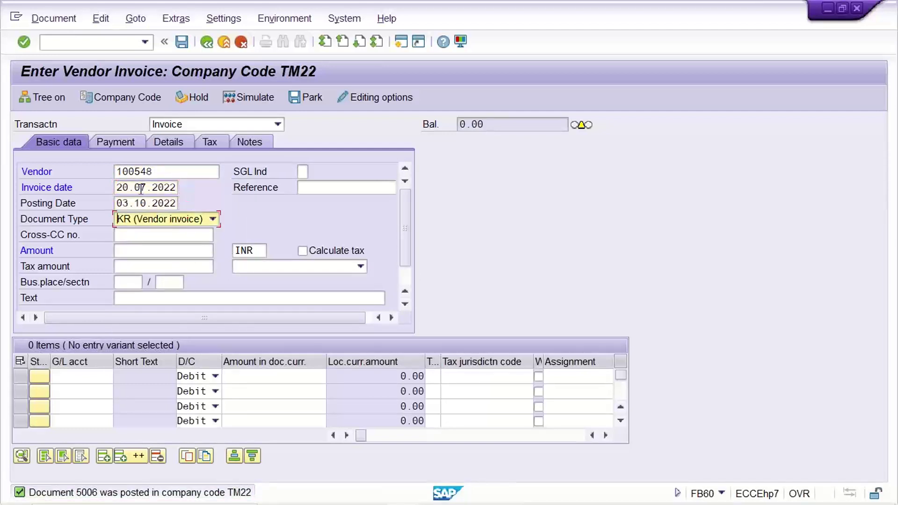
pyautogui.hotkey('shift', 'Tab')
pyautogui.hotkey('shift', 'End')
pyautogui.press('Delete')
pyautogui.press('Tab')
pyautogui.press('Tab')
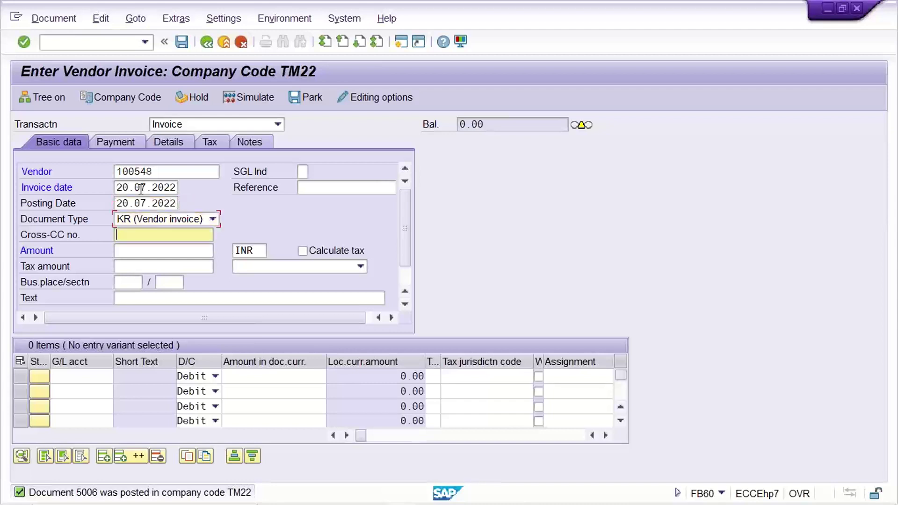
pyautogui.press('Tab')
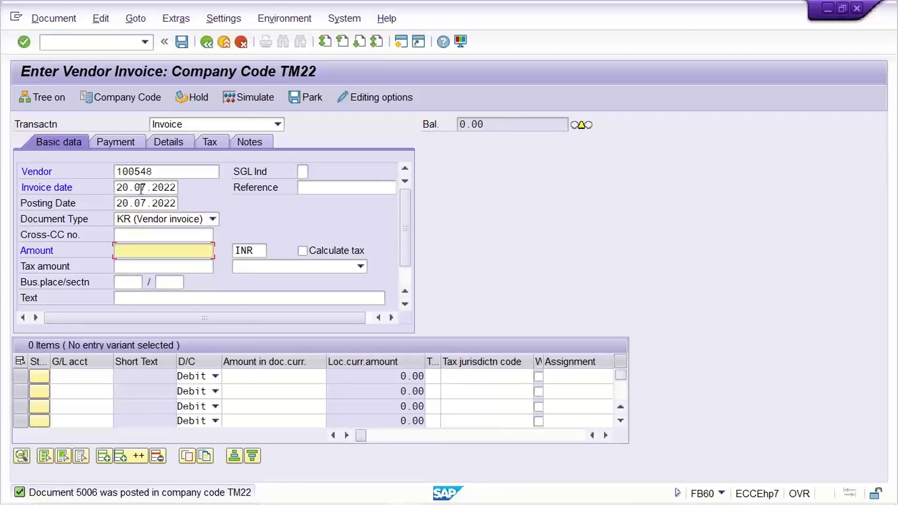
# Step: Change the third invoice's invoice date and posting date to 01.10.2022
pyautogui.click(141, 189)
pyautogui.doubleClick(142, 189)
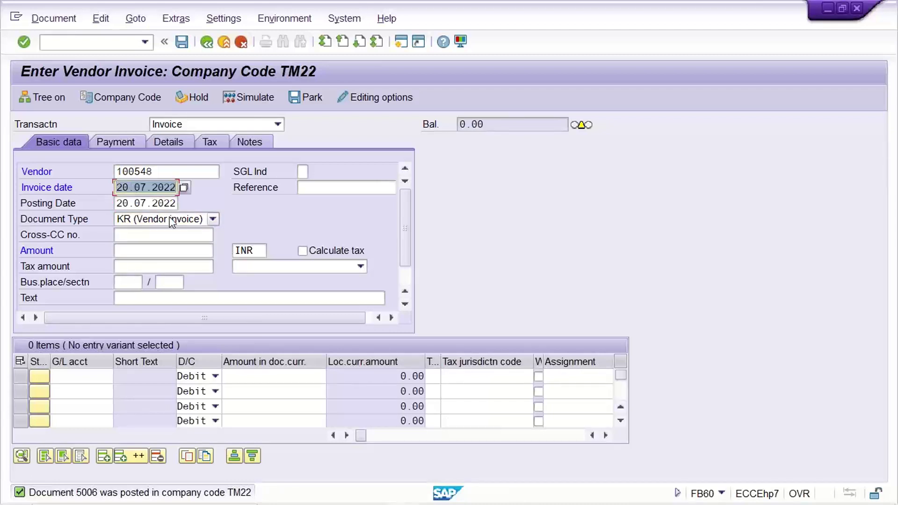
pyautogui.write('01.')
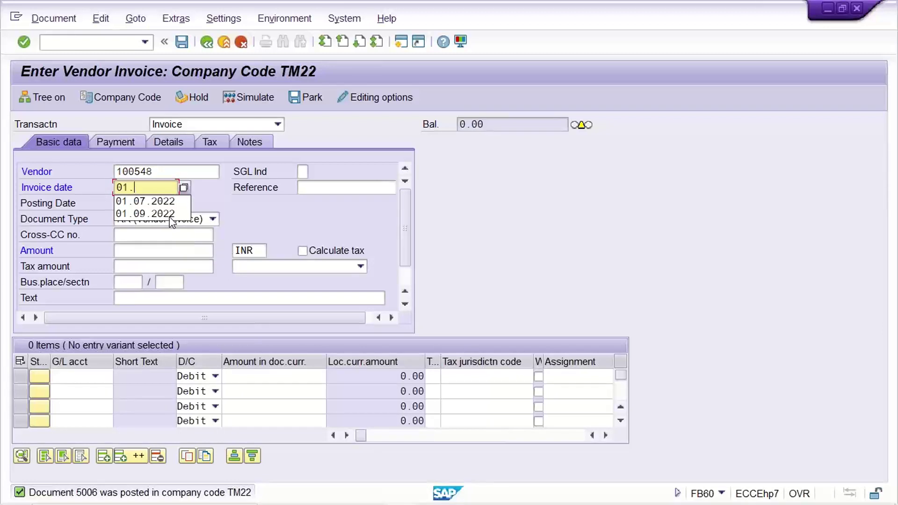
pyautogui.write('10.2022')
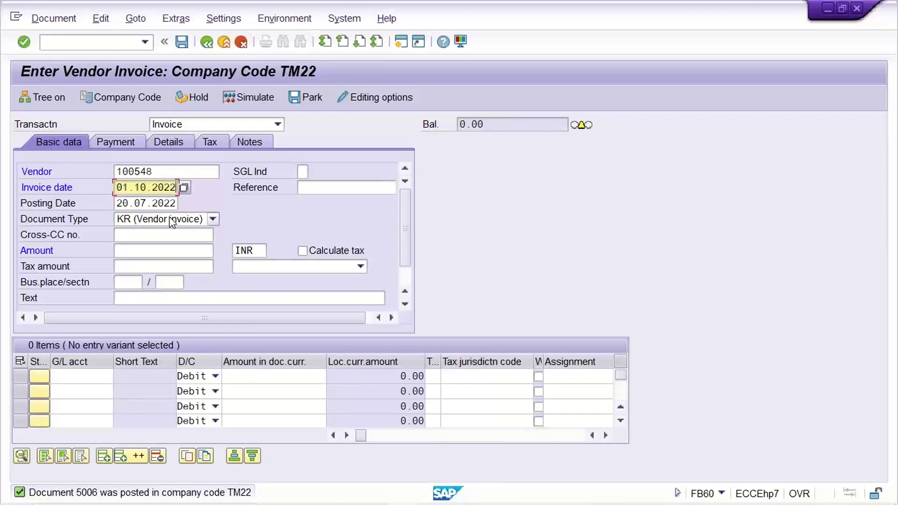
pyautogui.press('Tab')
pyautogui.press('Tab')
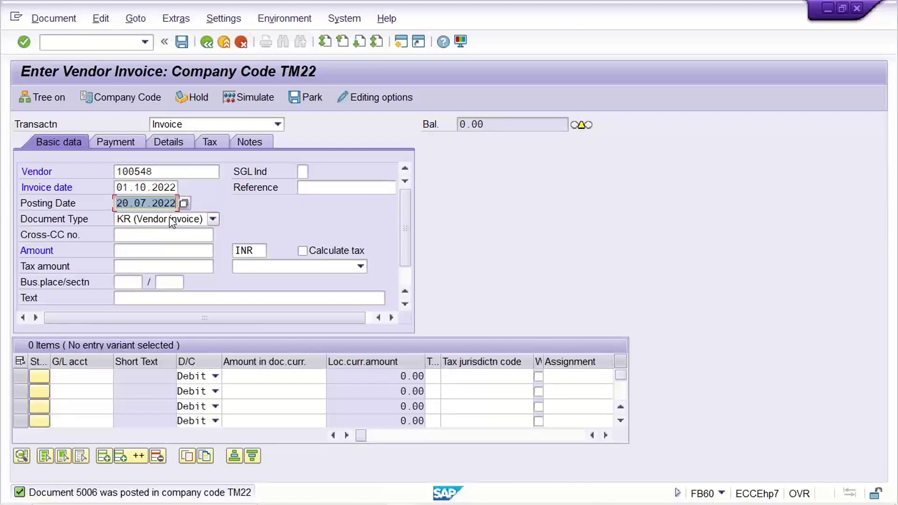
pyautogui.write('01.10.2022')
pyautogui.press('Tab')
pyautogui.press('Tab')
pyautogui.press('Tab')
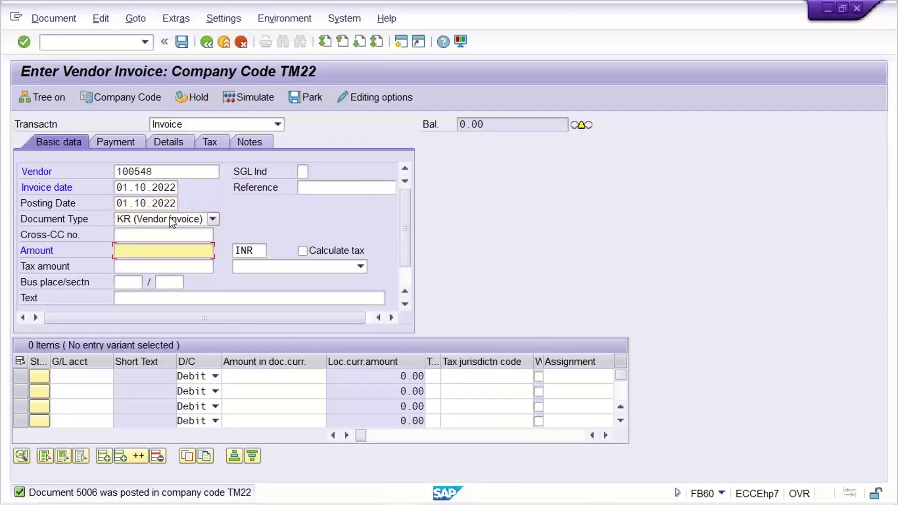
# Step: Enter an invoice amount of 5000 INR with a 5000 debit line on G/L account 4004, and post the third invoice
pyautogui.write('5000')
pyautogui.press('Return')
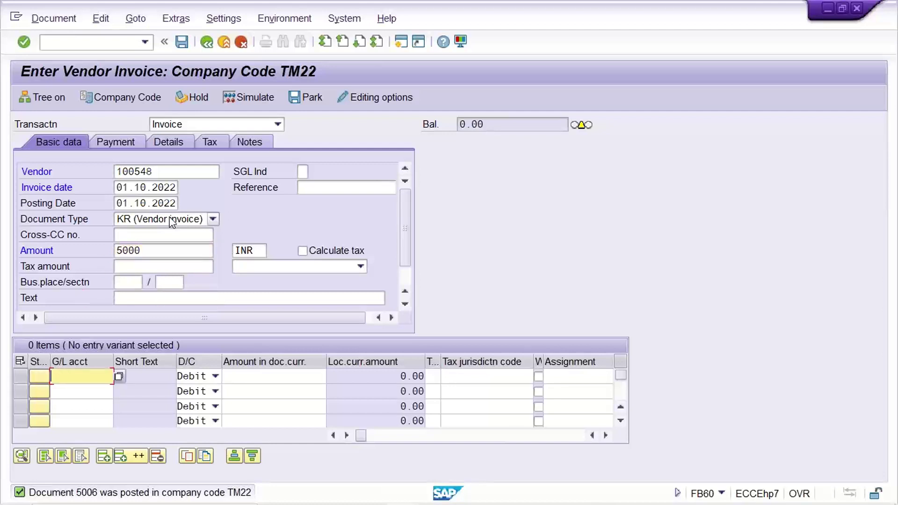
pyautogui.write('4004')
pyautogui.press('Tab')
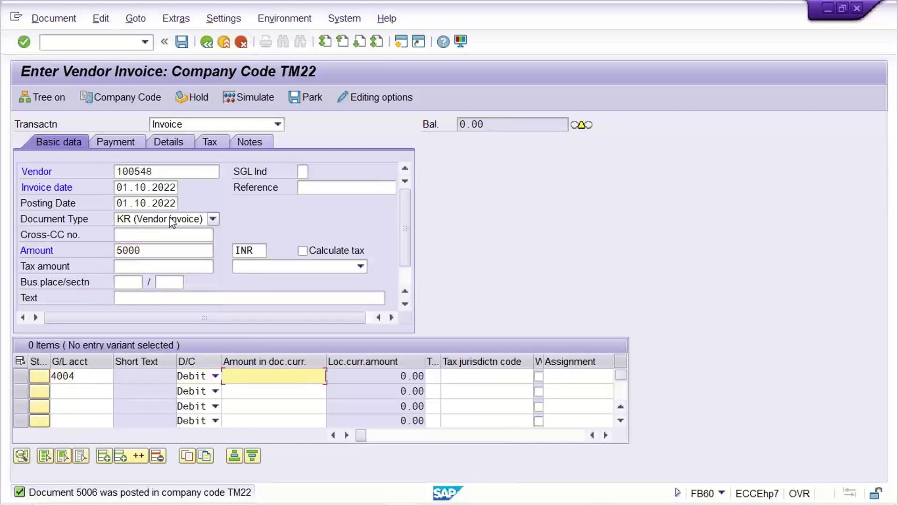
pyautogui.write('5000')
pyautogui.press('Return')
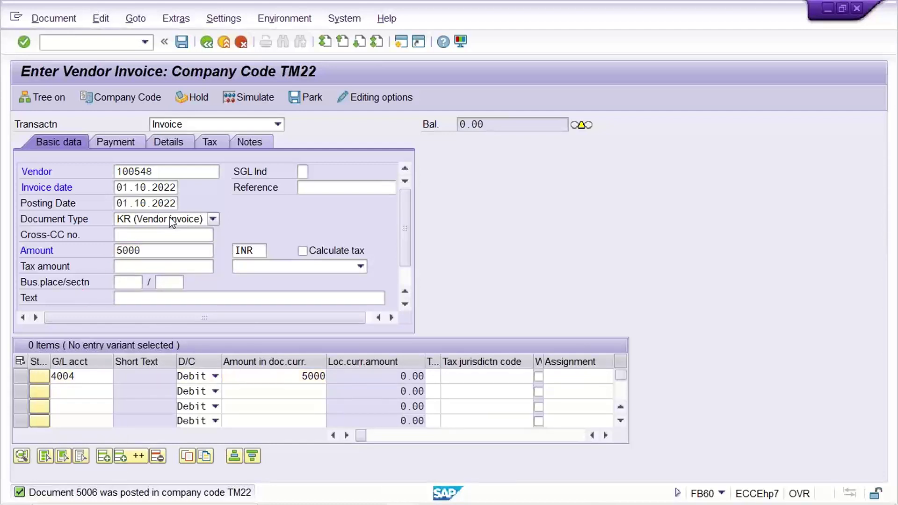
pyautogui.hotkey('ctrl', 's')
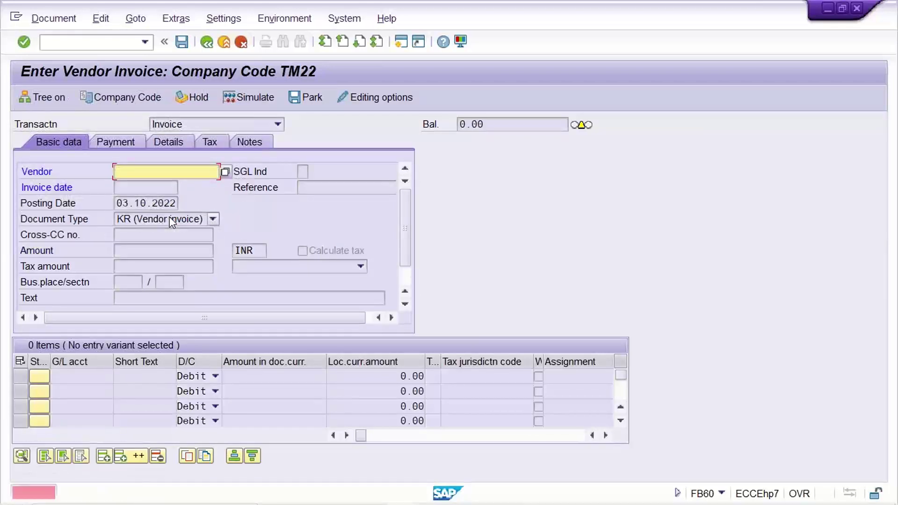
# Step: Run FBL1N for the XYZ LTD_TM22 vendor's open items and examine the newly posted invoices' amounts and due status
pyautogui.click(141, 49)
pyautogui.click(121, 54)
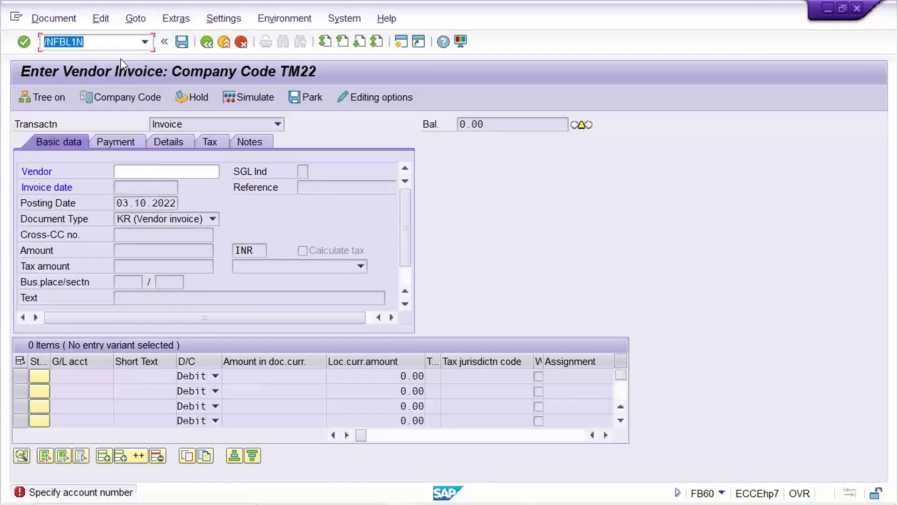
pyautogui.press('Return')
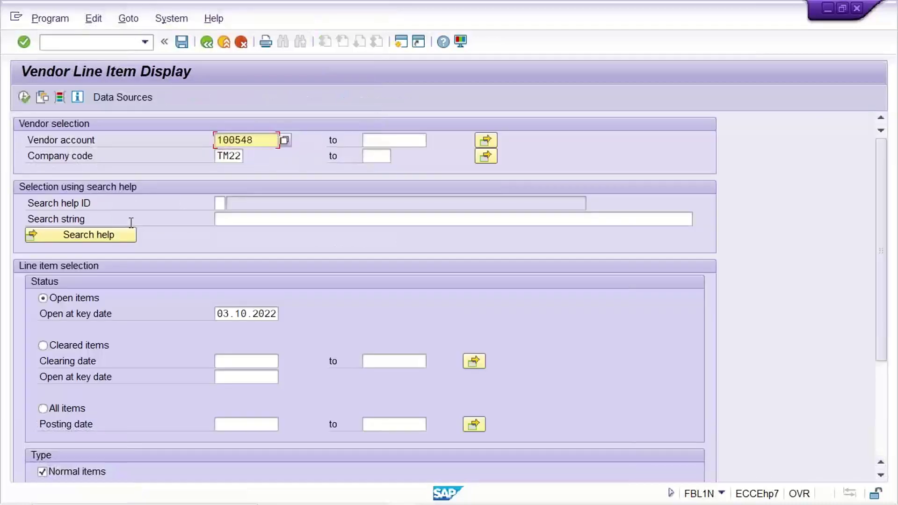
pyautogui.click(26, 99)
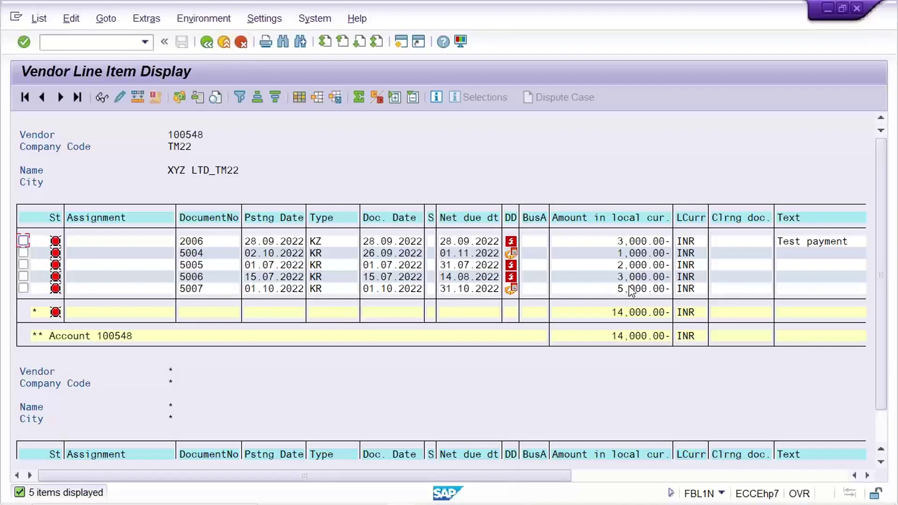
pyautogui.click(637, 277)
pyautogui.click(603, 289)
pyautogui.click(210, 279)
# Step: Open the outgoing payment transaction F-53 in a new session
pyautogui.click(399, 43)
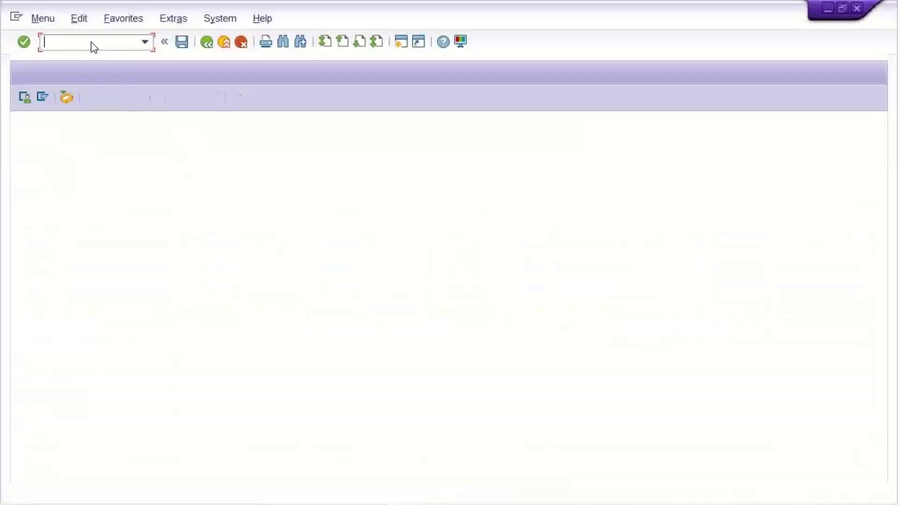
pyautogui.write('F')
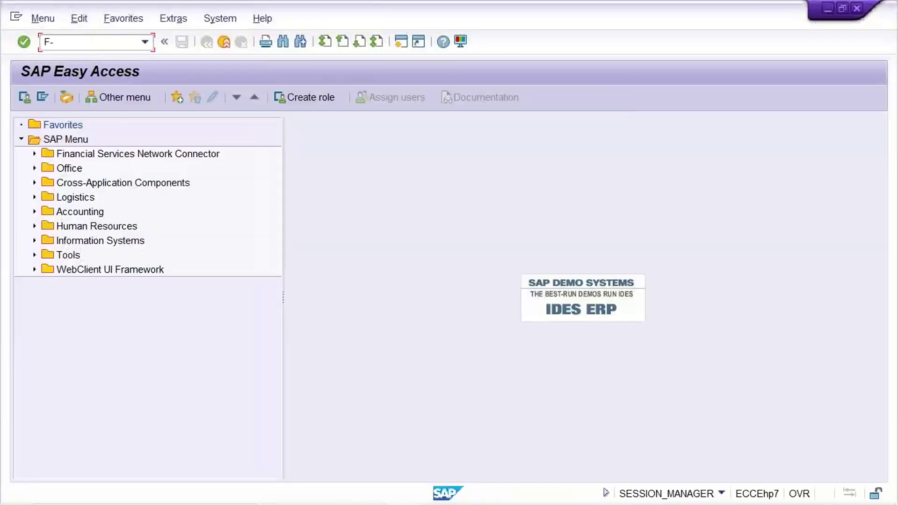
pyautogui.write('-56')
pyautogui.press('BackSpace')
pyautogui.write('3')
pyautogui.press('Return')
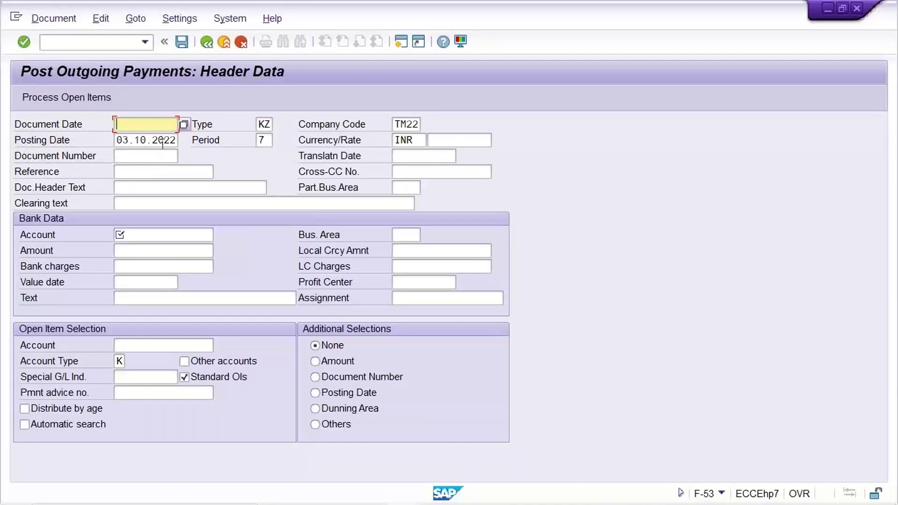
# Step: Set the payment's document date to 03.10.2022, the bank data account to 1000 and the amount to 3000
pyautogui.click(143, 136)
pyautogui.hotkey('ctrl', 'c')
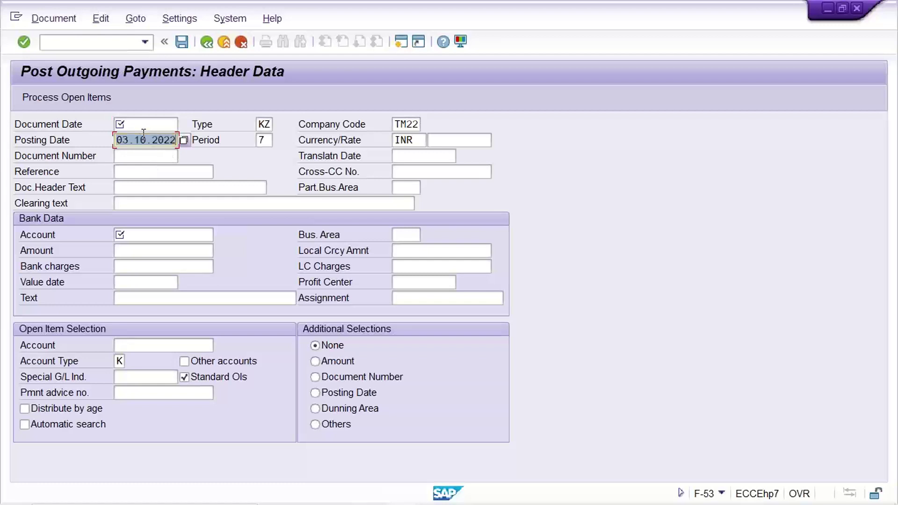
pyautogui.click(143, 124)
pyautogui.hotkey('ctrl', 'v')
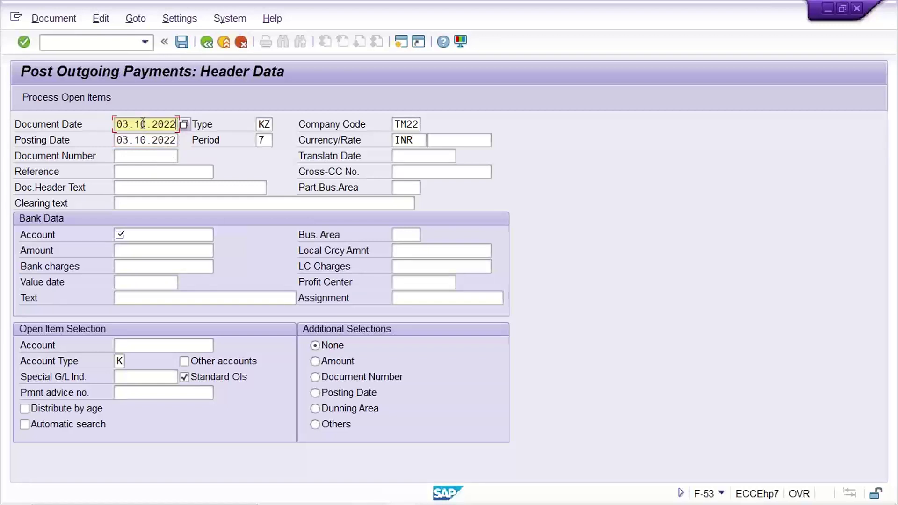
pyautogui.click(143, 234)
pyautogui.write('1000')
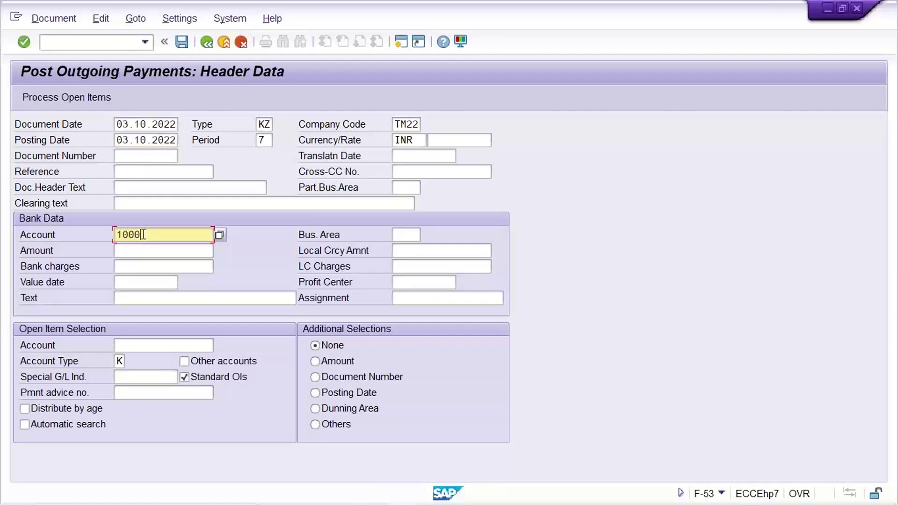
pyautogui.press('Tab')
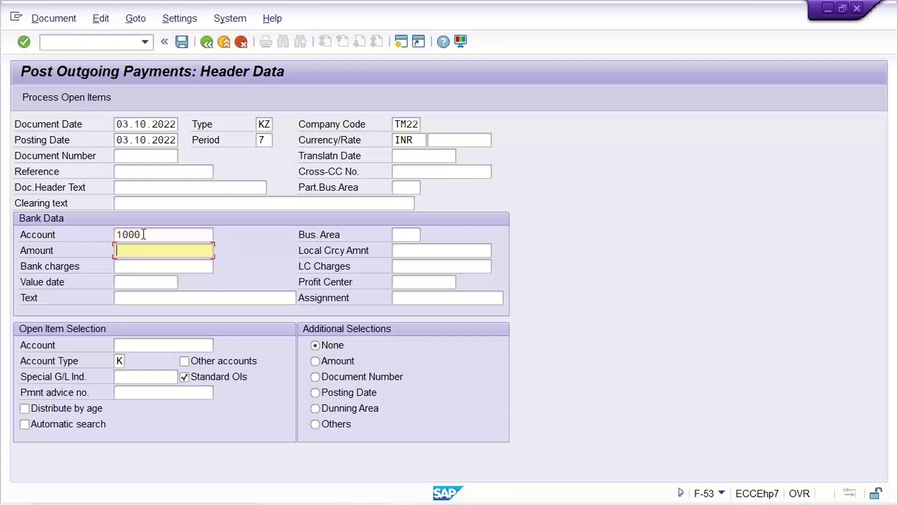
pyautogui.write('3000')
# Step: Choose the XYZ LTD_TM22 vendor account for the open item selection and load its open items
pyautogui.click(154, 344)
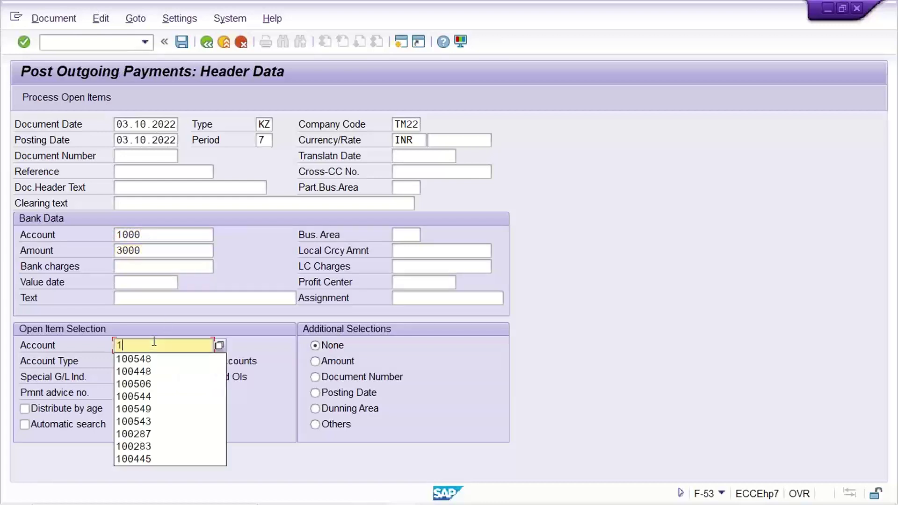
pyautogui.write('100')
pyautogui.press('Down')
pyautogui.press('Return')
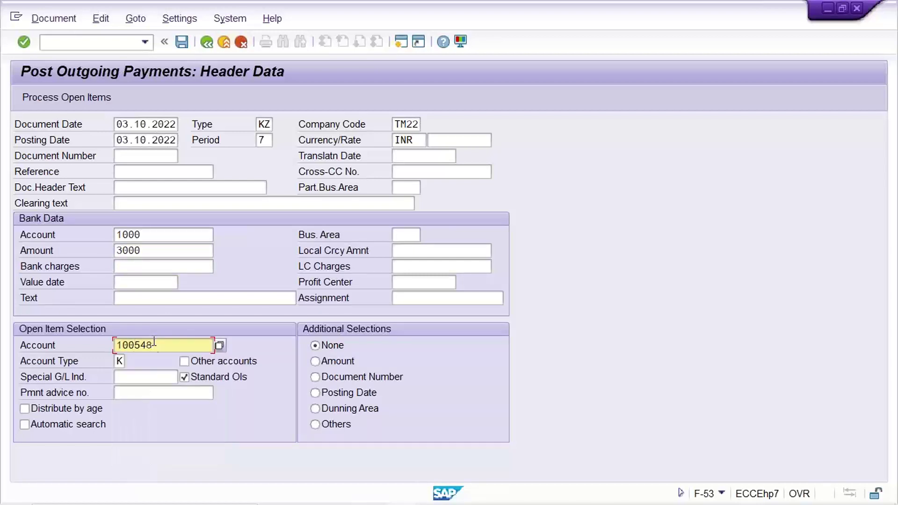
pyautogui.press('Return')
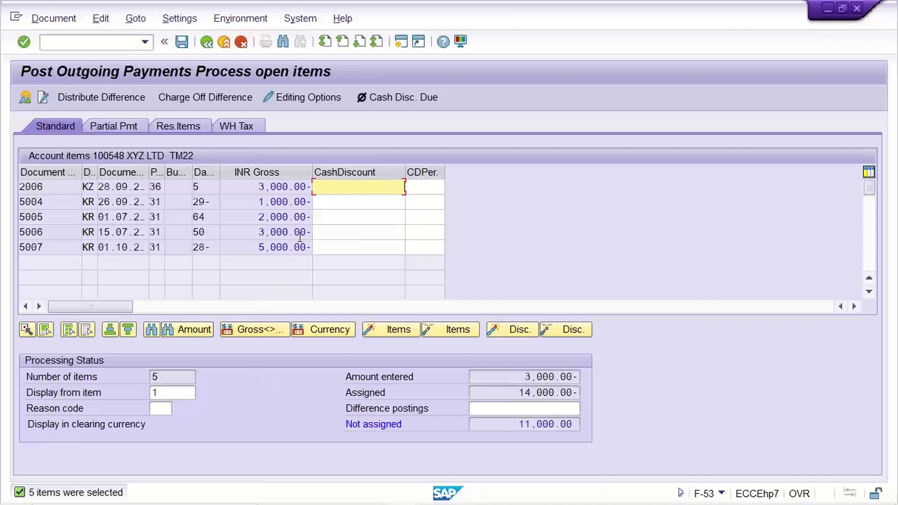
# Step: Select all of the vendor's open items and deactivate them
pyautogui.click(57, 234)
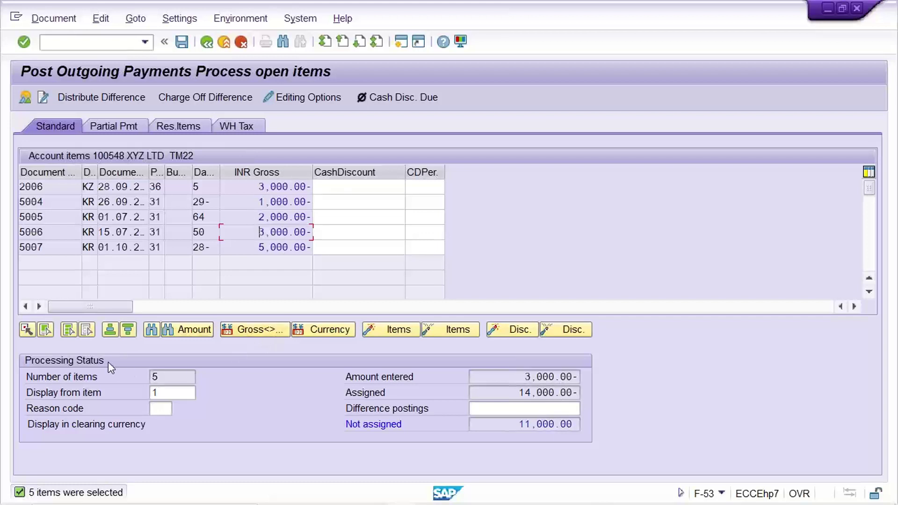
pyautogui.click(71, 335)
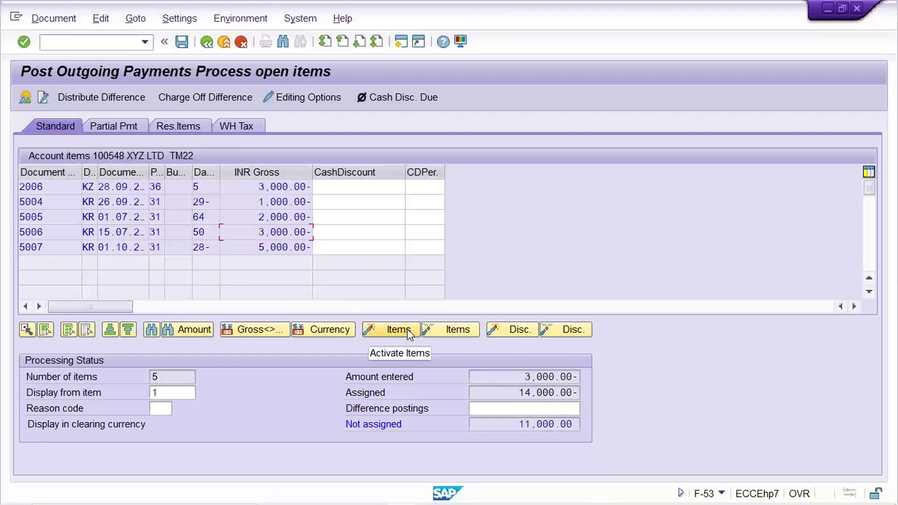
pyautogui.click(442, 330)
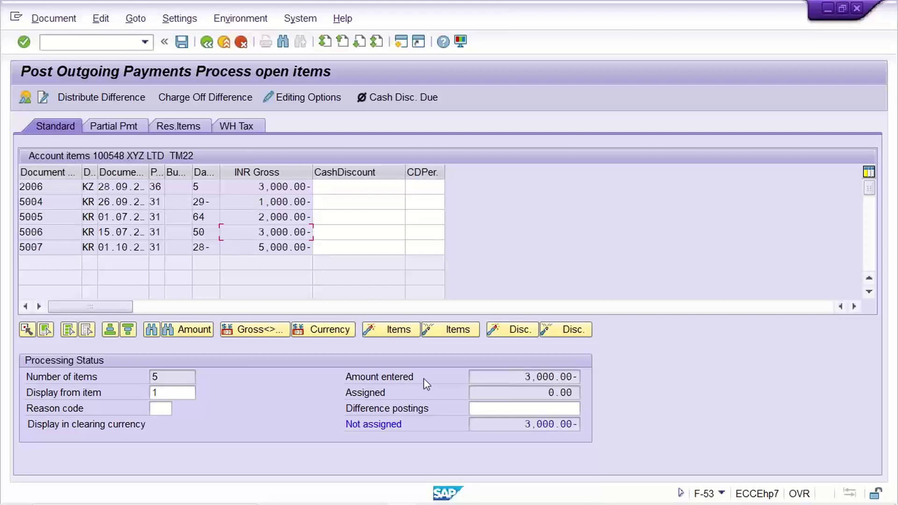
# Step: Compare the entered and assigned amounts, and activate only the 3,000 INR invoice dated 15.07.2022 for this payment
pyautogui.doubleClick(569, 392)
pyautogui.click(508, 376)
pyautogui.moveTo(508, 377); pyautogui.dragTo(580, 377)
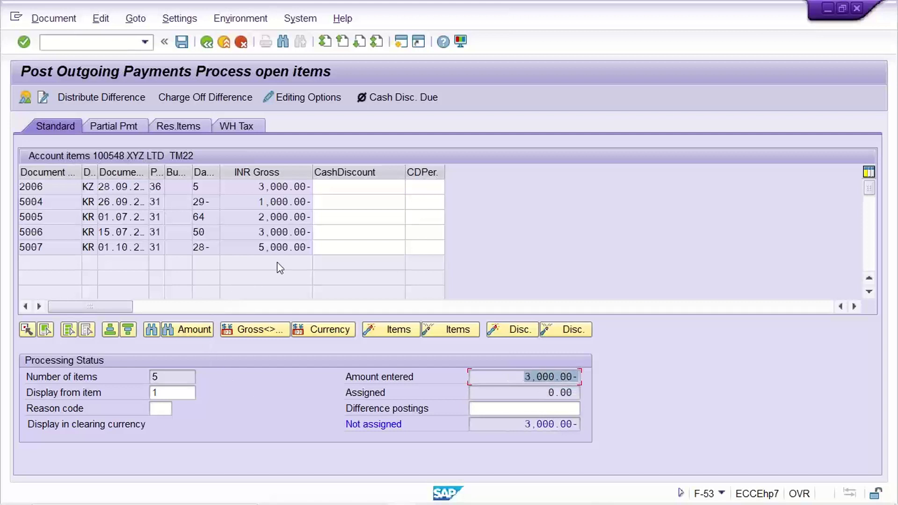
pyautogui.click(253, 232)
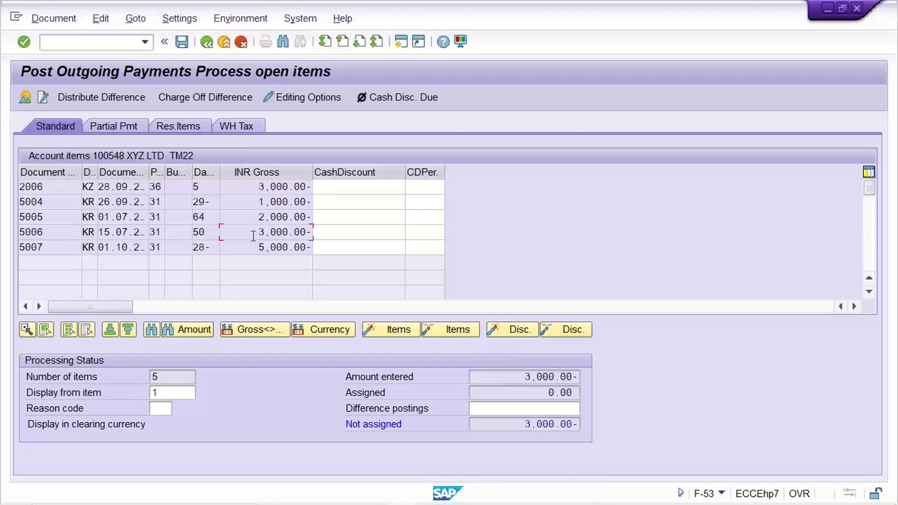
pyautogui.doubleClick(253, 235)
pyautogui.doubleClick(254, 232)
pyautogui.doubleClick(255, 232)
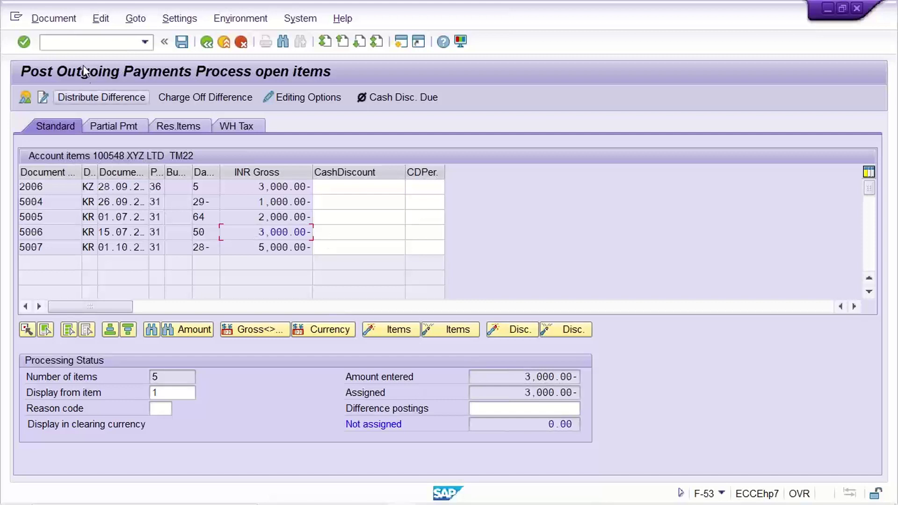
# Step: Simulate the outgoing payment and review the XYZ LTD_TM22 line item
pyautogui.click(63, 19)
pyautogui.click(71, 55)
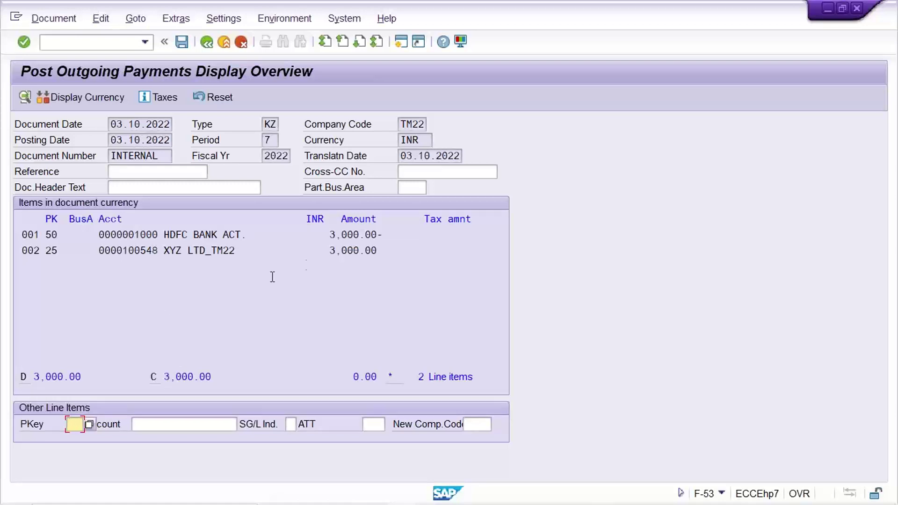
pyautogui.moveTo(380, 251); pyautogui.dragTo(32, 250)
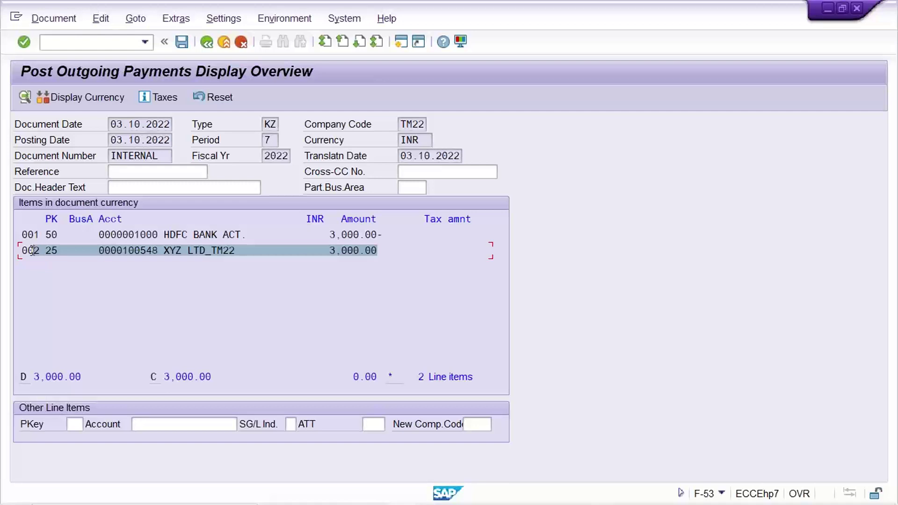
# Step: Switch to the session with the vendor line item display and check the due status of the 15.07.2022 invoice
pyautogui.moveTo(416, 500)
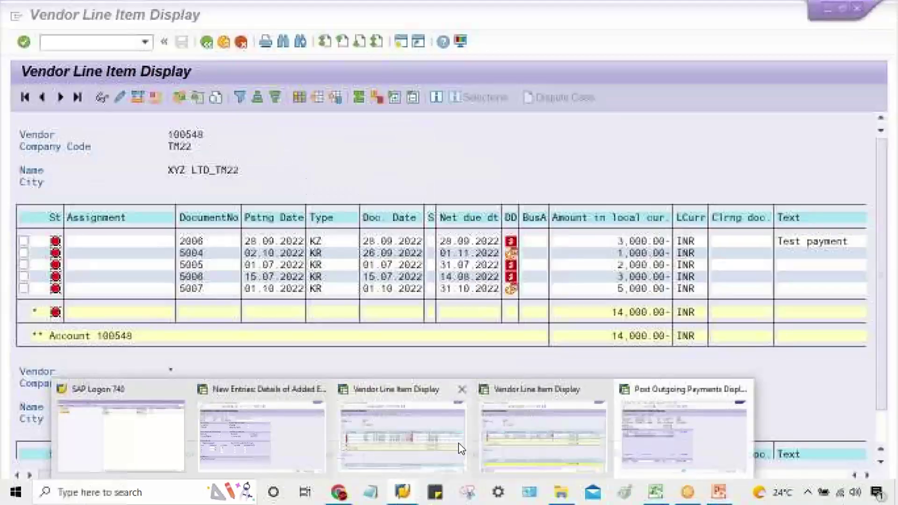
pyautogui.click(458, 443)
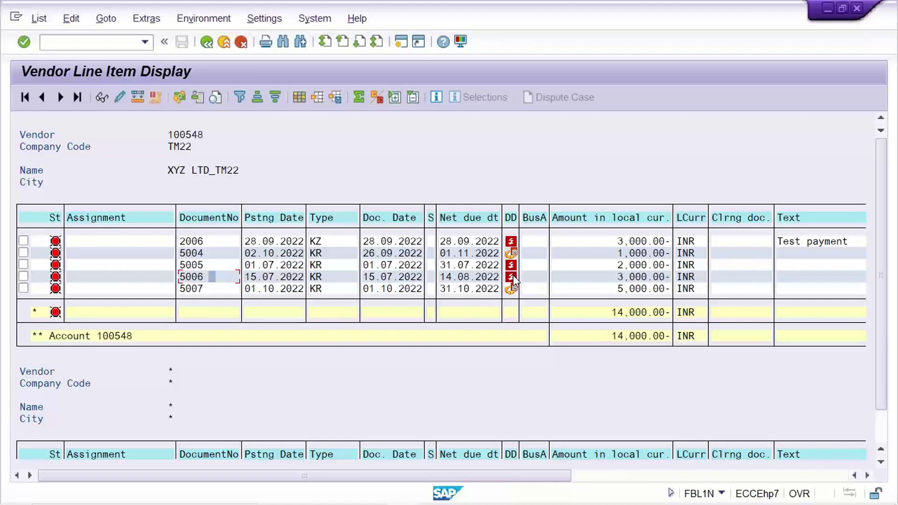
pyautogui.moveTo(513, 279)
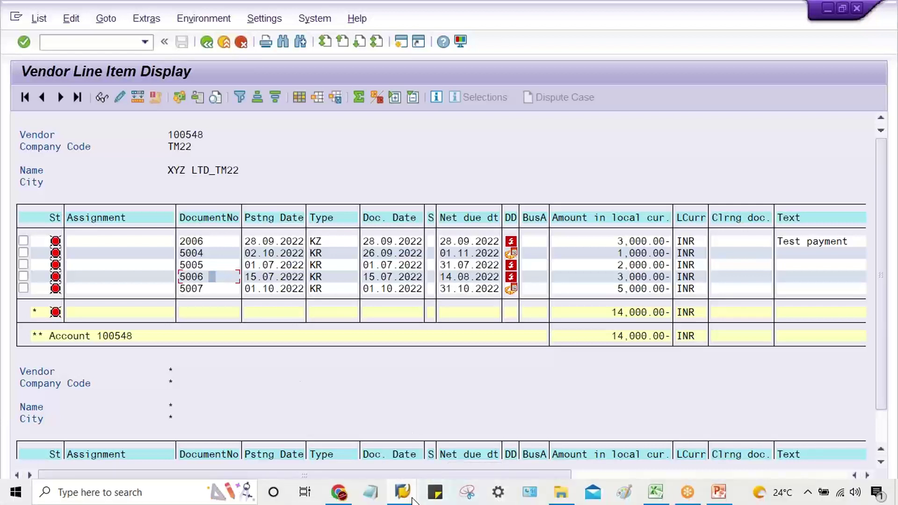
# Step: Return to the outgoing payment session and post the simulated 3000 INR payment
pyautogui.click(402, 491)
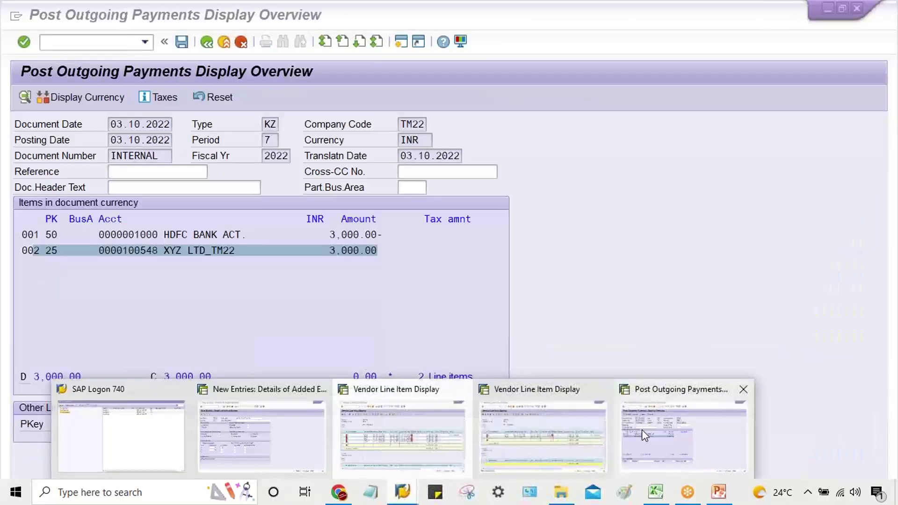
pyautogui.click(642, 429)
pyautogui.click(182, 41)
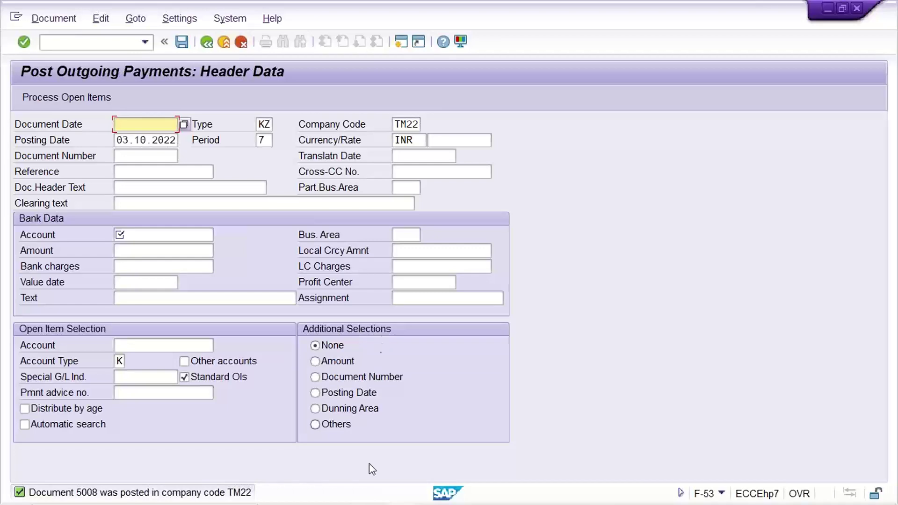
pyautogui.moveTo(383, 504)
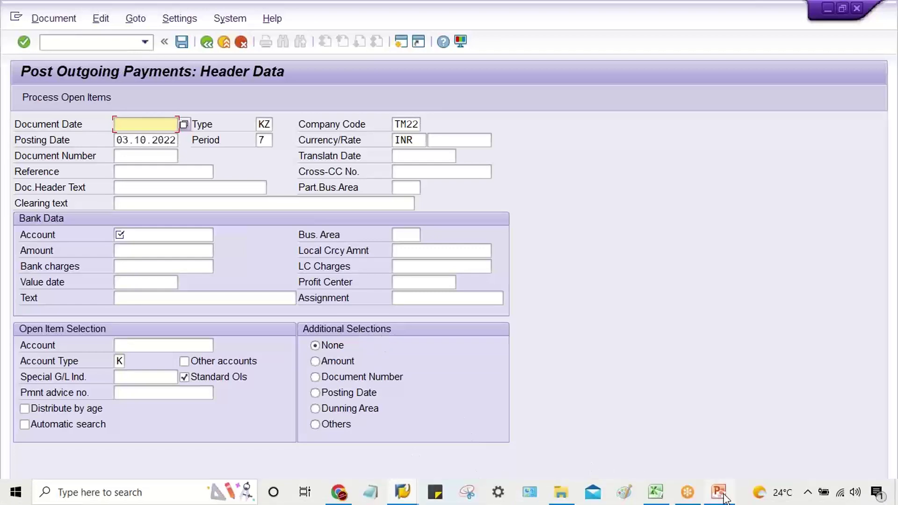